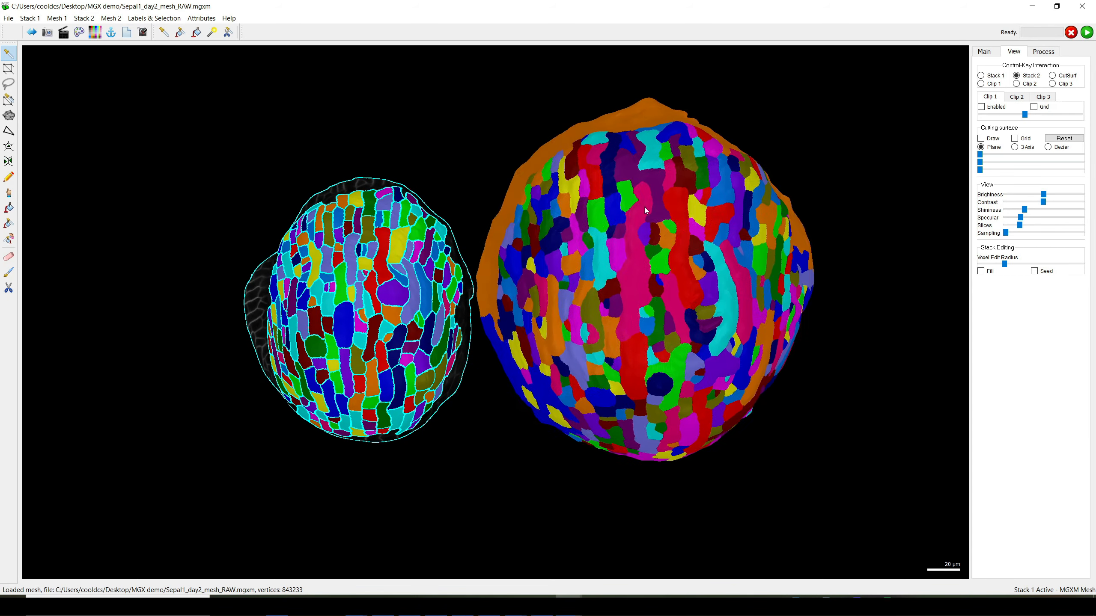
- Set the Stack 2 mesh display to Cells so that its cell outlines are drawn
click(985, 52)
click(1022, 66)
click(1031, 205)
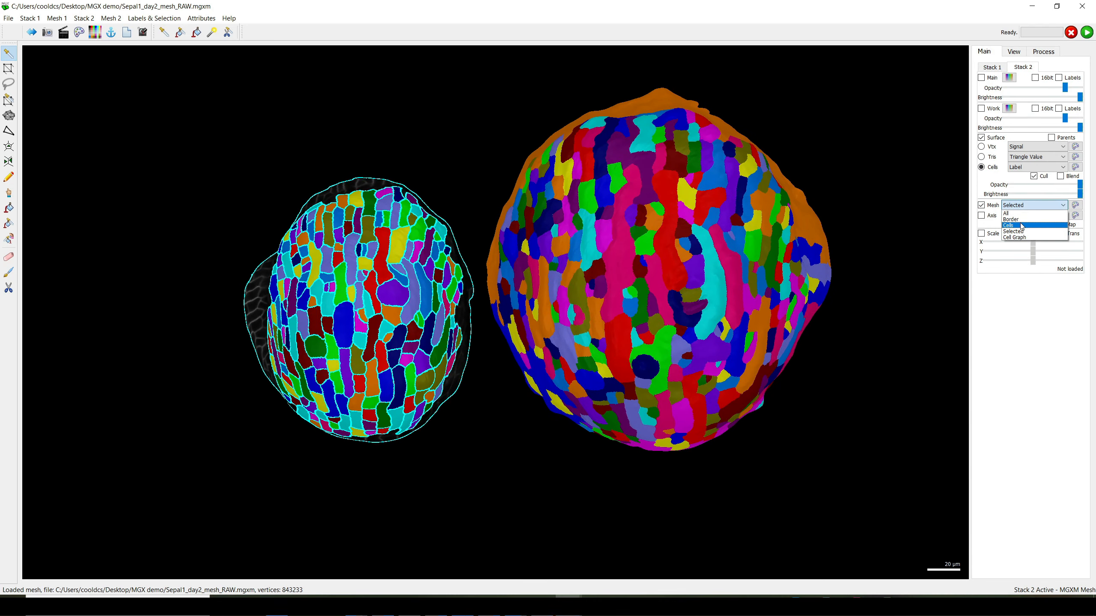
click(1021, 225)
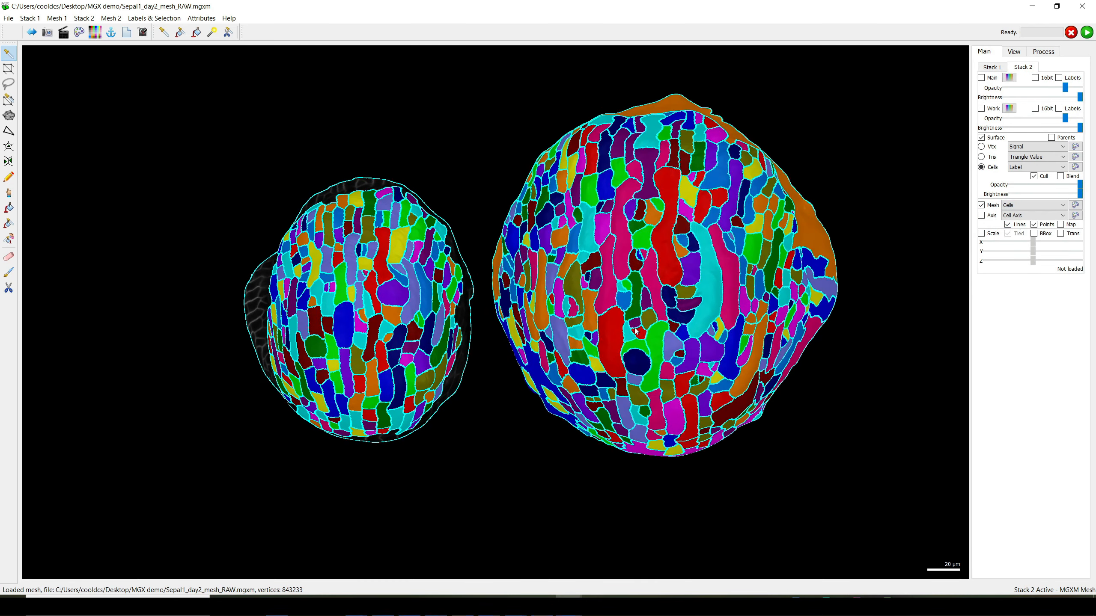
drag(694, 336, 700, 331)
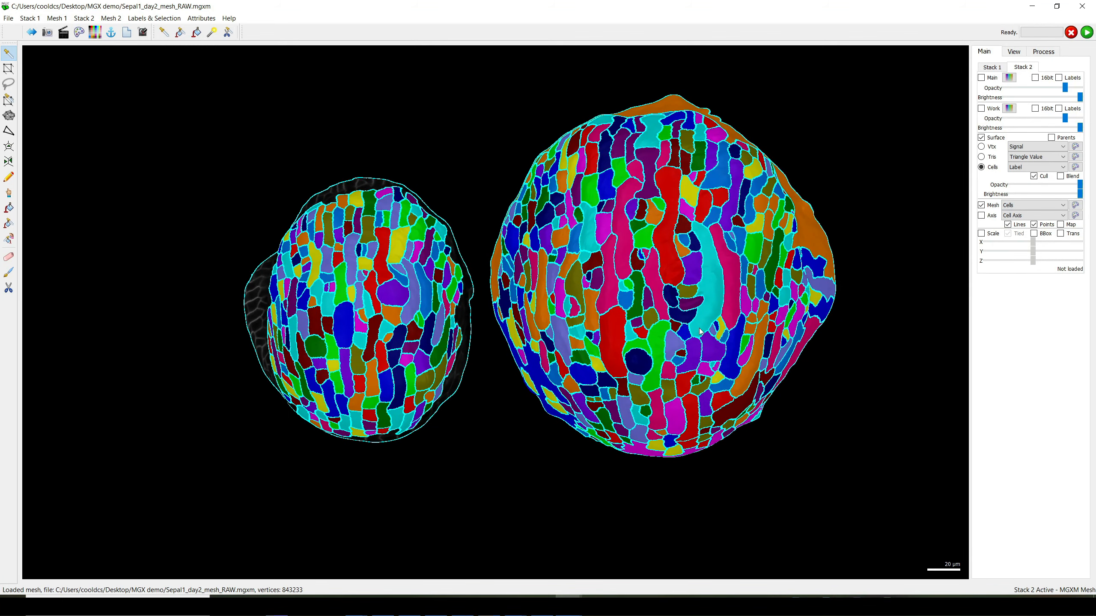
drag(700, 331, 634, 363)
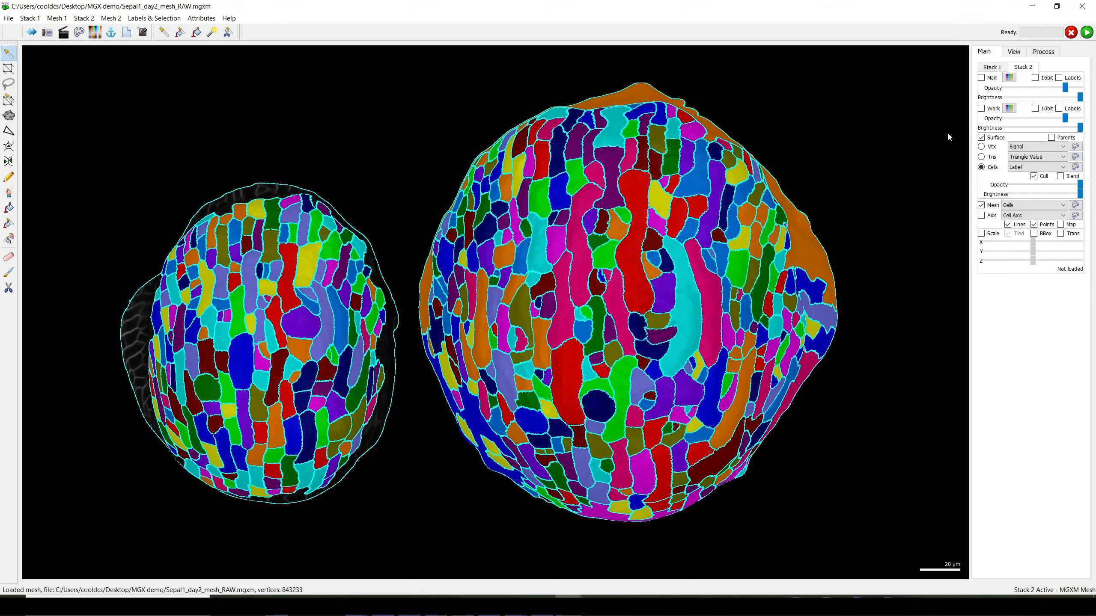
click(991, 68)
click(1024, 69)
click(992, 68)
click(1021, 68)
click(994, 68)
drag(303, 300, 319, 314)
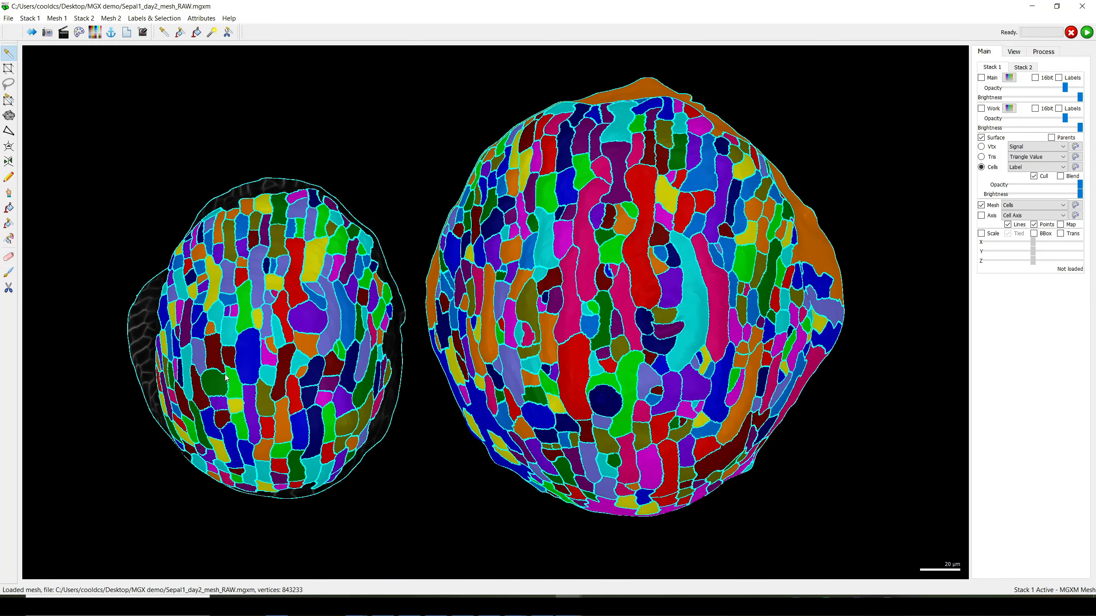
- Switch the Stack 2 surface to parent labels
click(1023, 67)
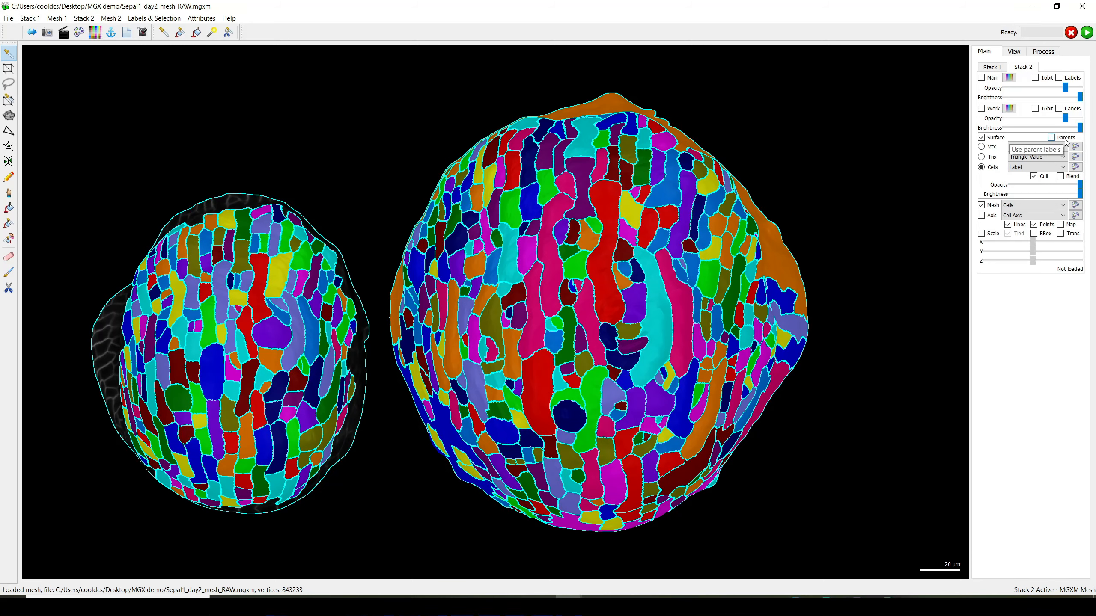
click(1051, 138)
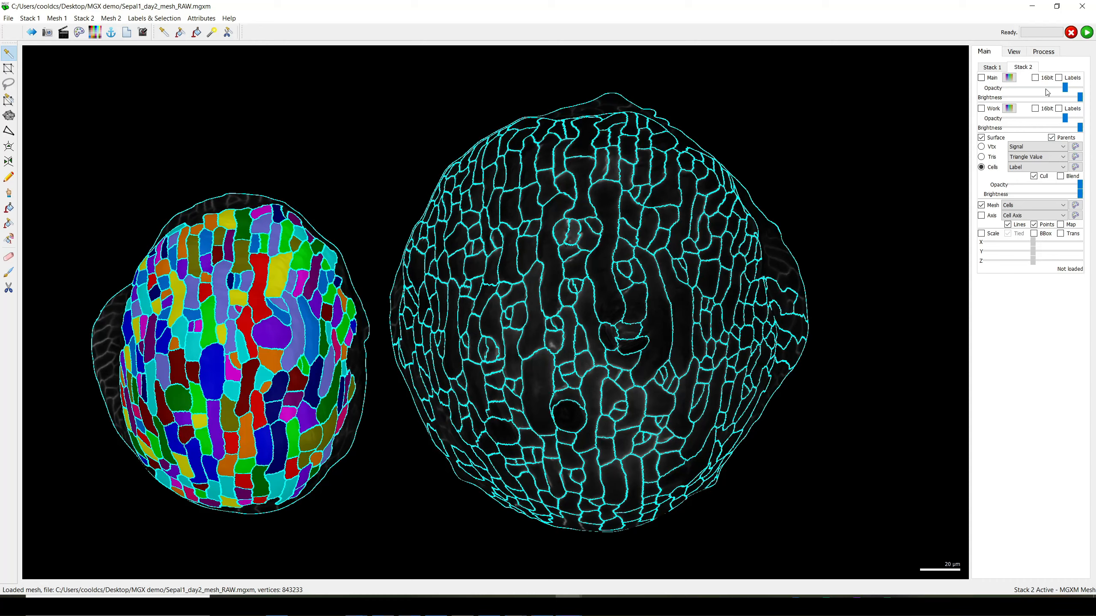
drag(627, 275, 613, 348)
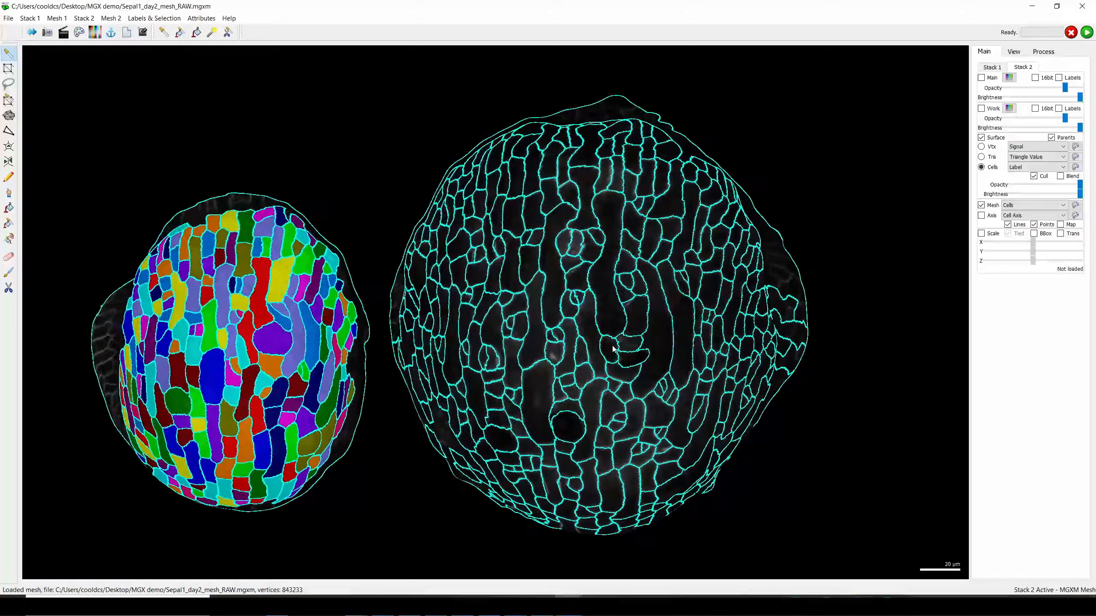
mouse_move(458, 349)
mouse_down()
mouse_move(350, 379)
mouse_move(531, 359)
mouse_move(453, 337)
mouse_up()
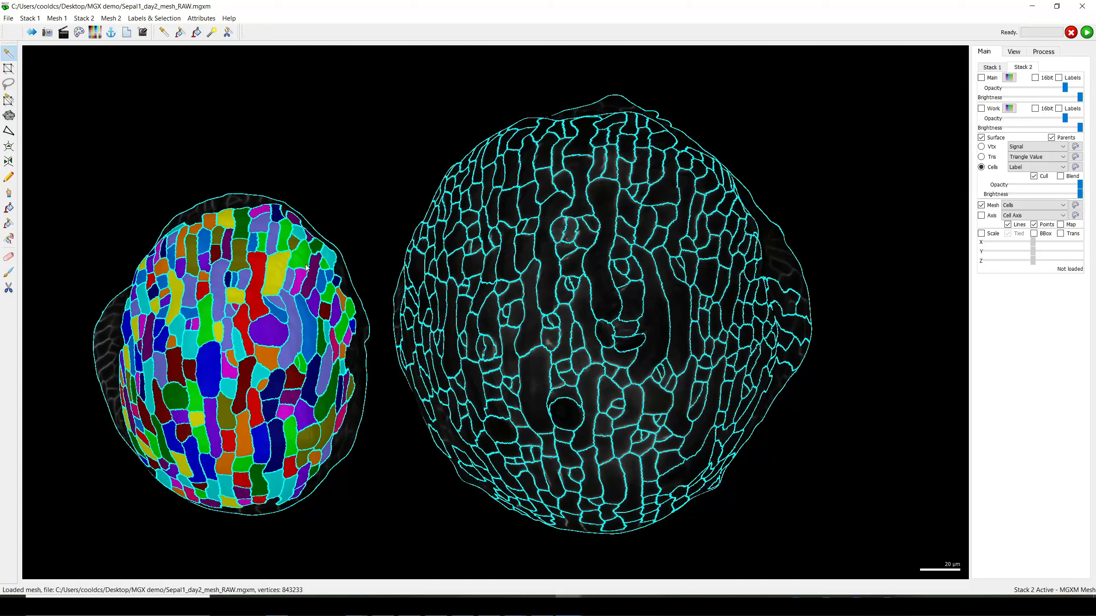
- Rotate the Stack 1 mesh and the Stack 2 mesh independently until both sepals face the same way
click(1018, 53)
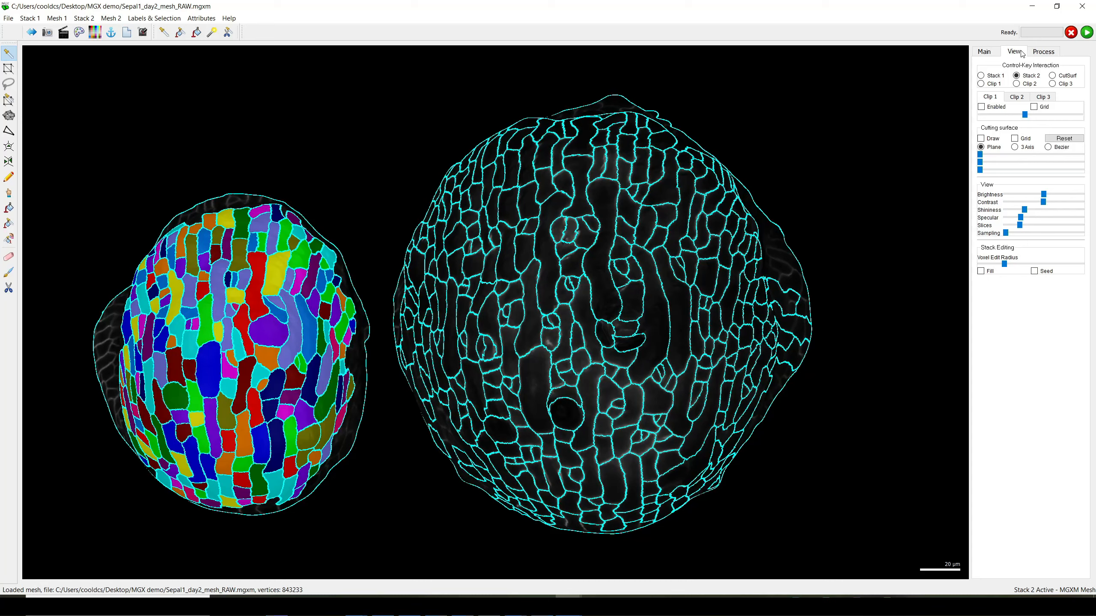
click(981, 75)
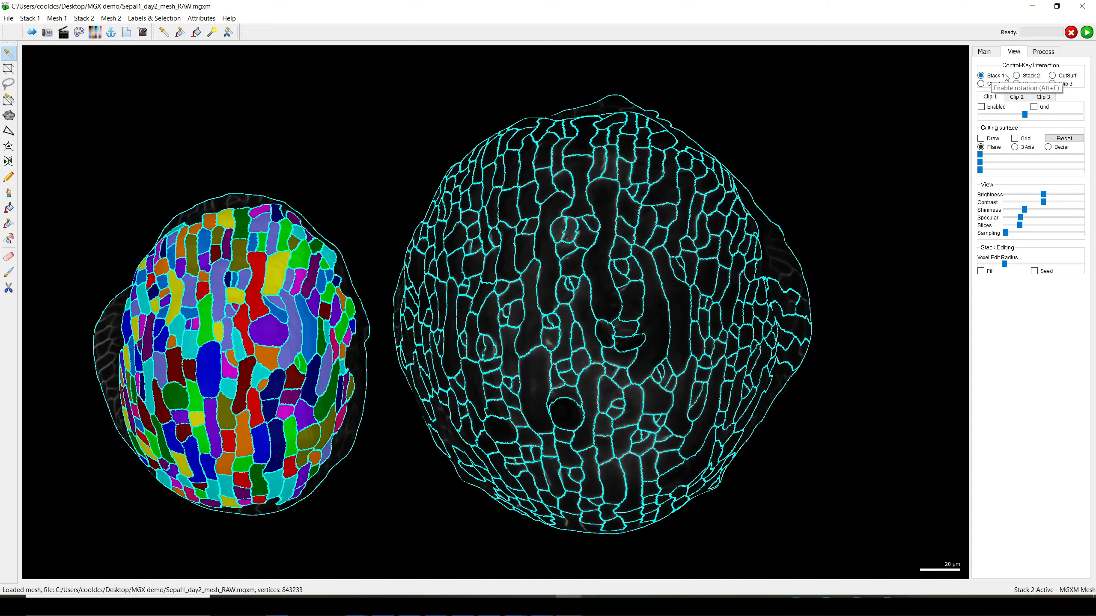
ctrl+drag(311, 323, 239, 349)
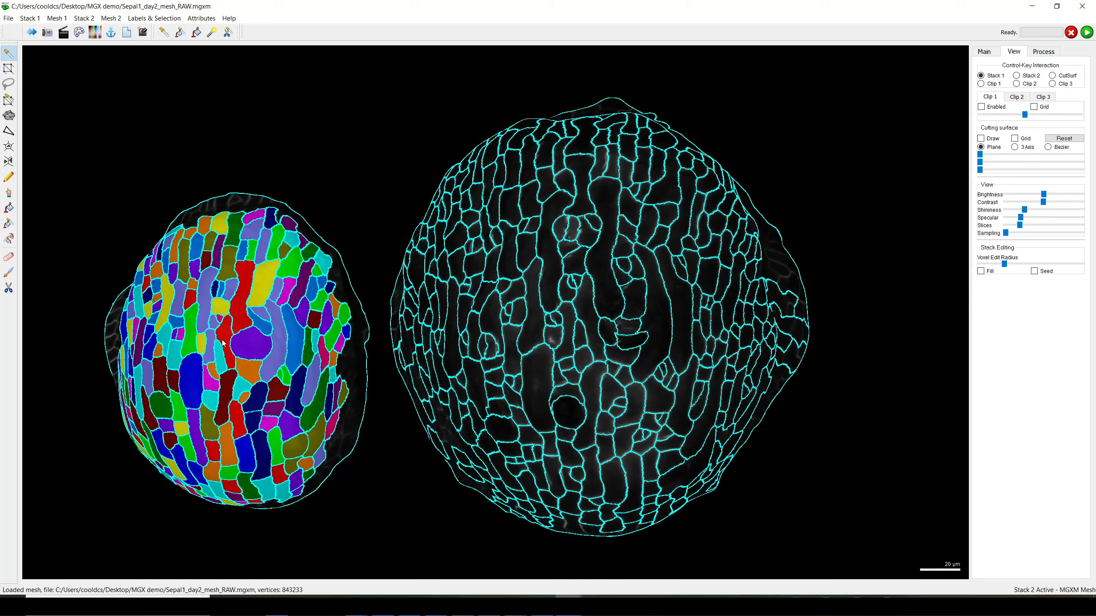
drag(543, 306, 494, 324)
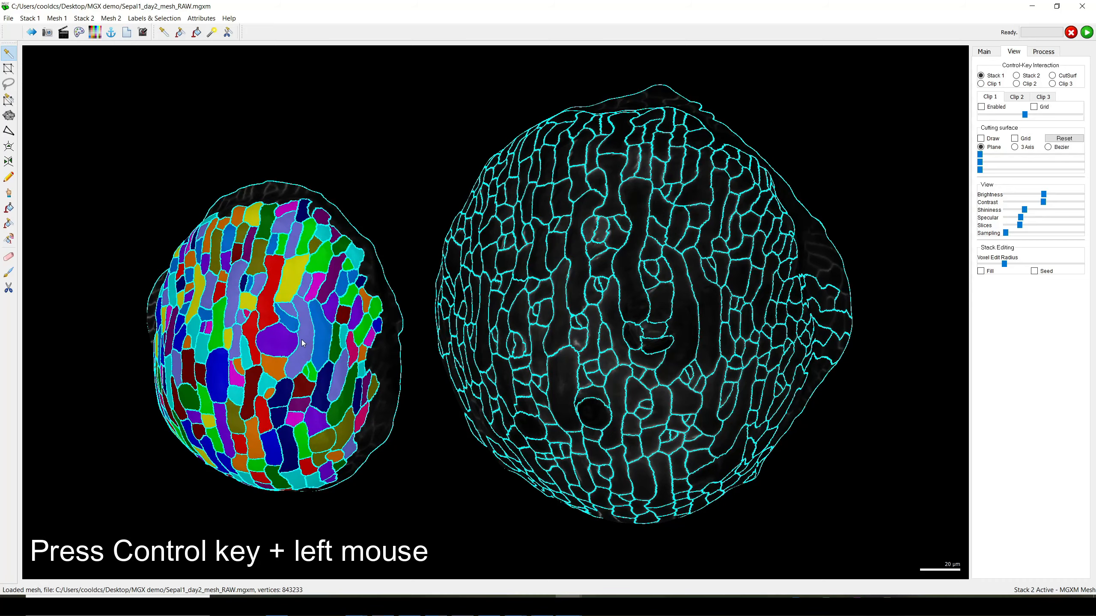
ctrl+drag(384, 368, 290, 310)
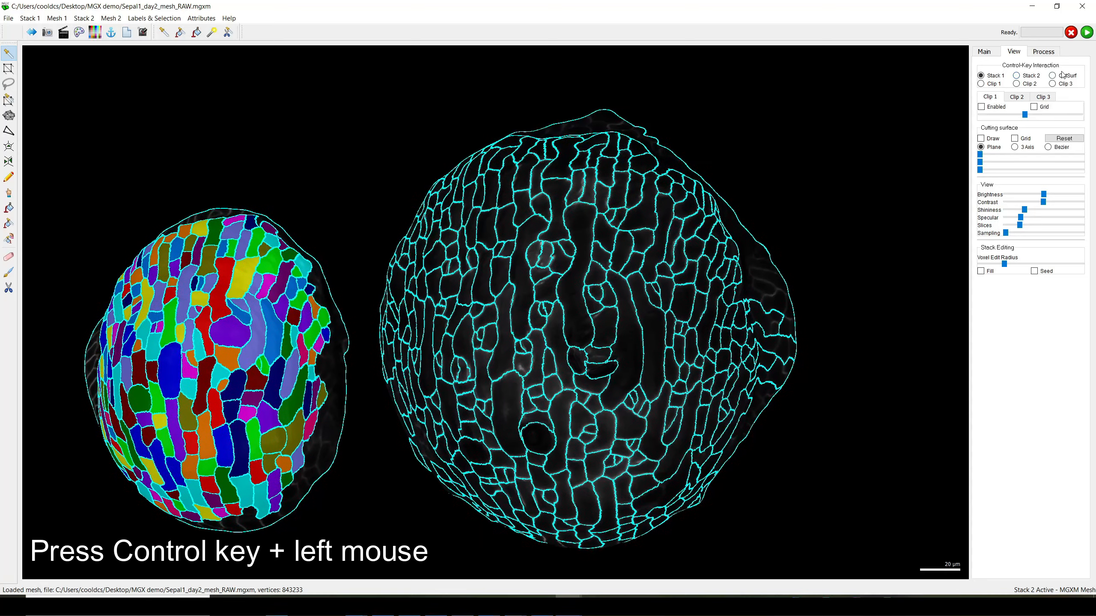
click(1029, 79)
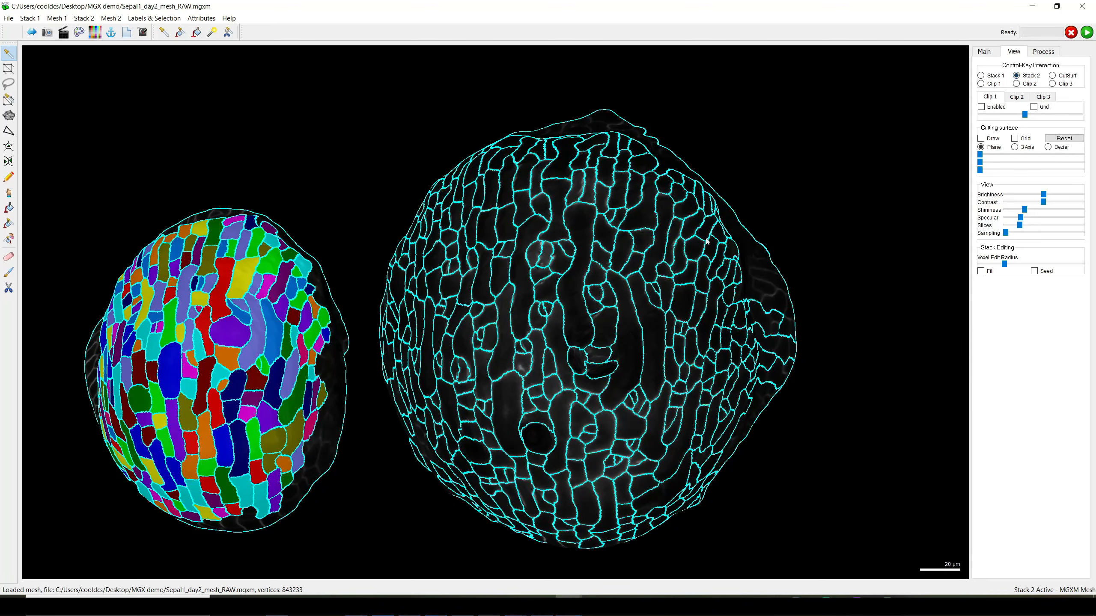
ctrl+drag(626, 290, 664, 298)
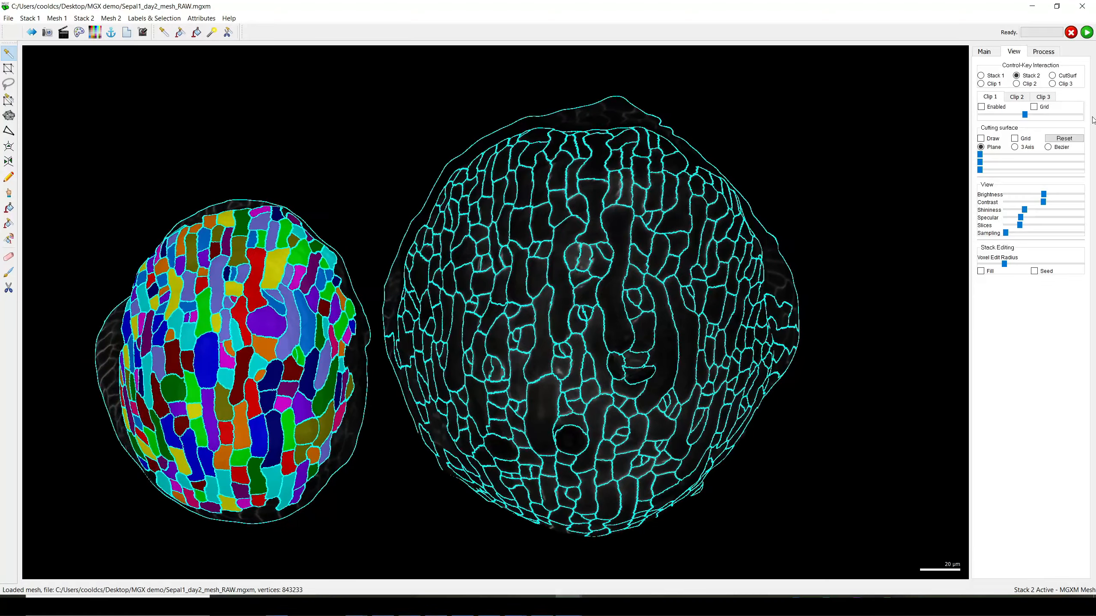
- Enable scaling for Stack 1 and move its mesh on top of the Stack 2 mesh
click(984, 51)
click(992, 67)
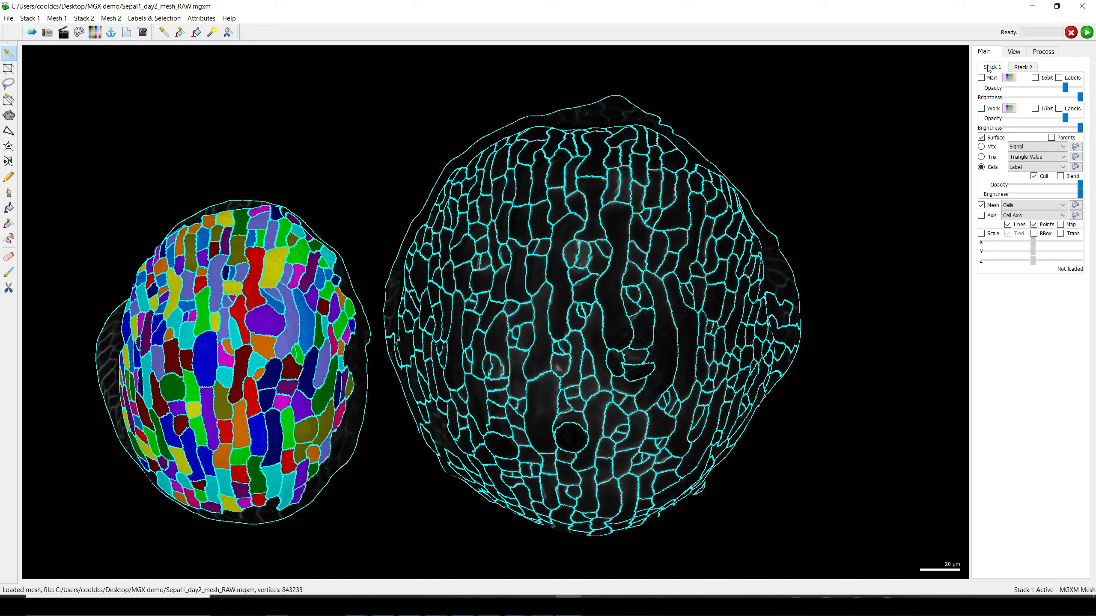
click(991, 237)
ctrl+right_drag(564, 435, 544, 459)
click(1020, 49)
click(989, 76)
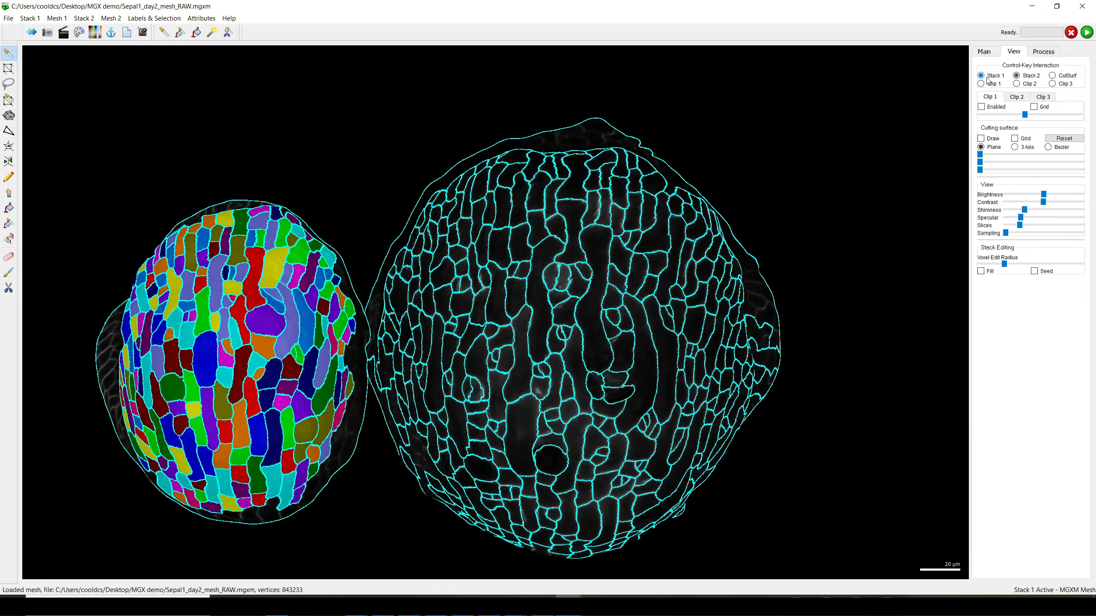
ctrl+right_drag(431, 331, 638, 335)
ctrl+right_drag(463, 303, 577, 359)
- Enlarge Stack 1 with tied X, Y and Z scaling to about the size of Stack 2, and adjust its orientation
click(984, 52)
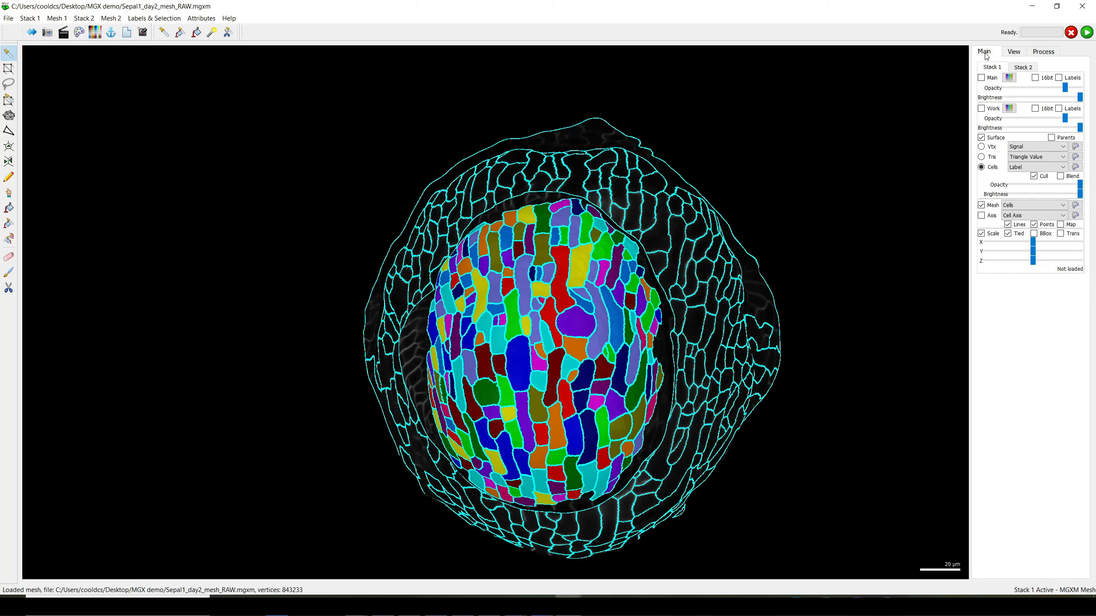
drag(1033, 242, 1059, 239)
ctrl+drag(602, 312, 596, 312)
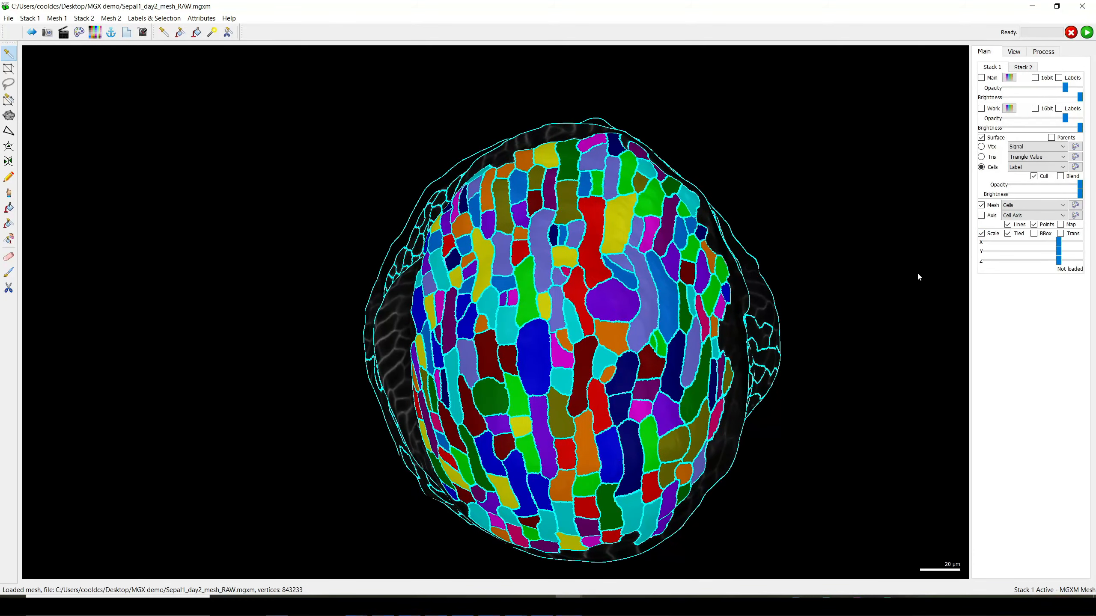
drag(1057, 241, 1062, 241)
ctrl+drag(638, 310, 591, 308)
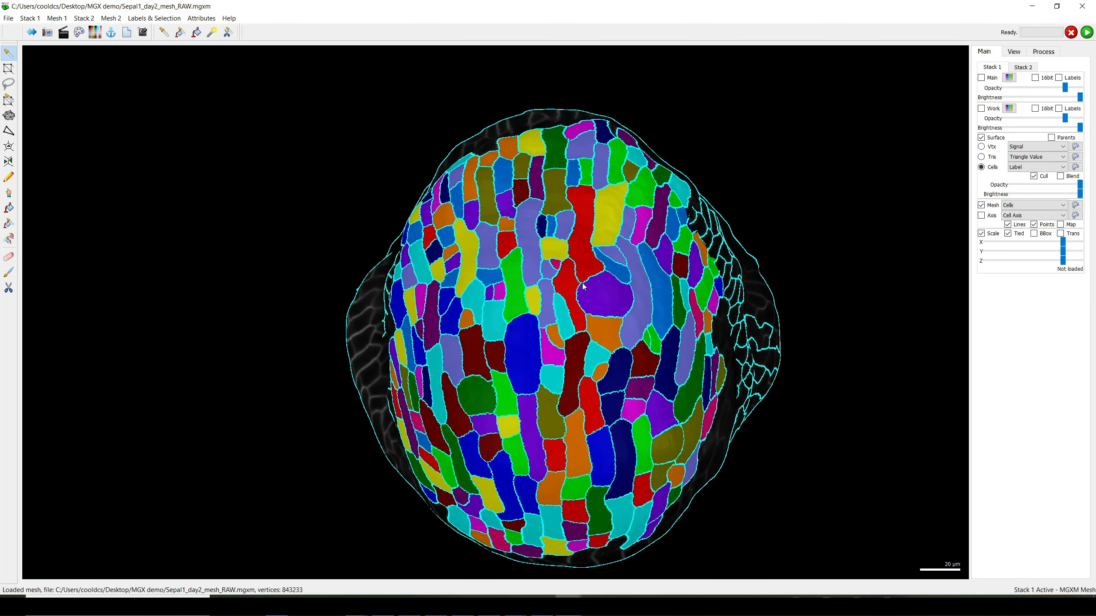
- Move the Stack 1 mesh beside the Stack 2 mesh and fine-tune the rotation of Stack 2
alt+drag(587, 289, 324, 311)
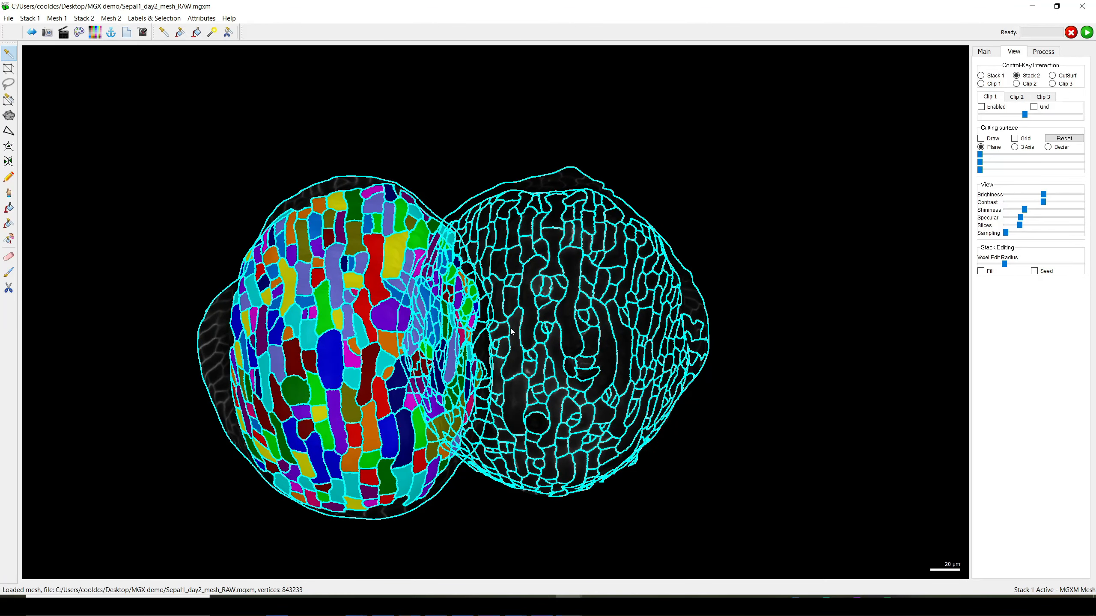
ctrl+drag(511, 331, 515, 323)
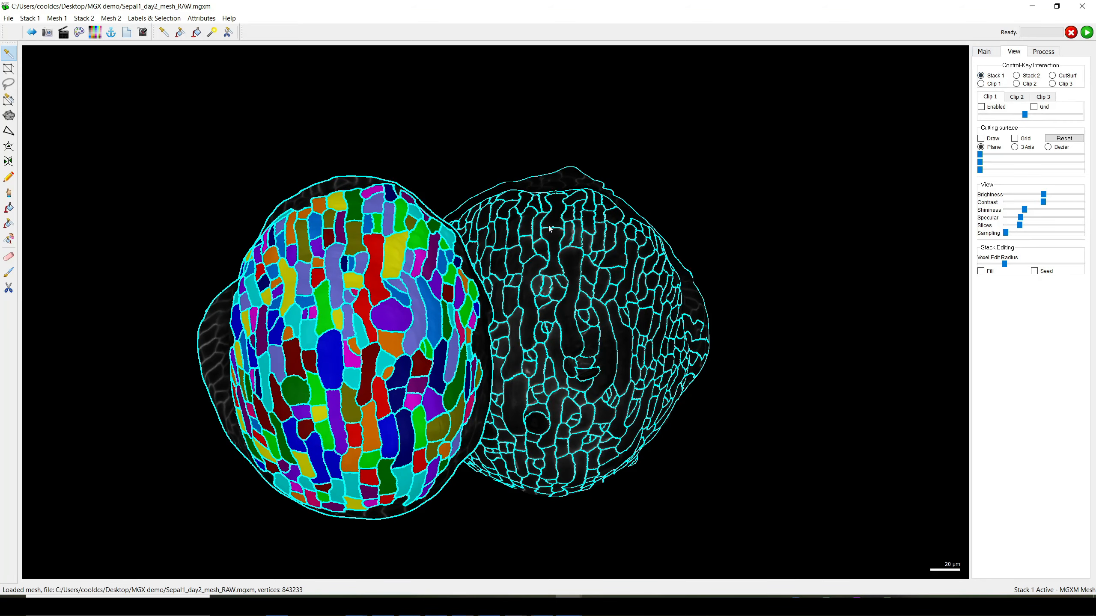
click(1033, 75)
mouse_move(680, 238)
ctrl+mouse_down()
mouse_move(570, 333)
mouse_move(509, 346)
mouse_move(569, 330)
ctrl+mouse_up()
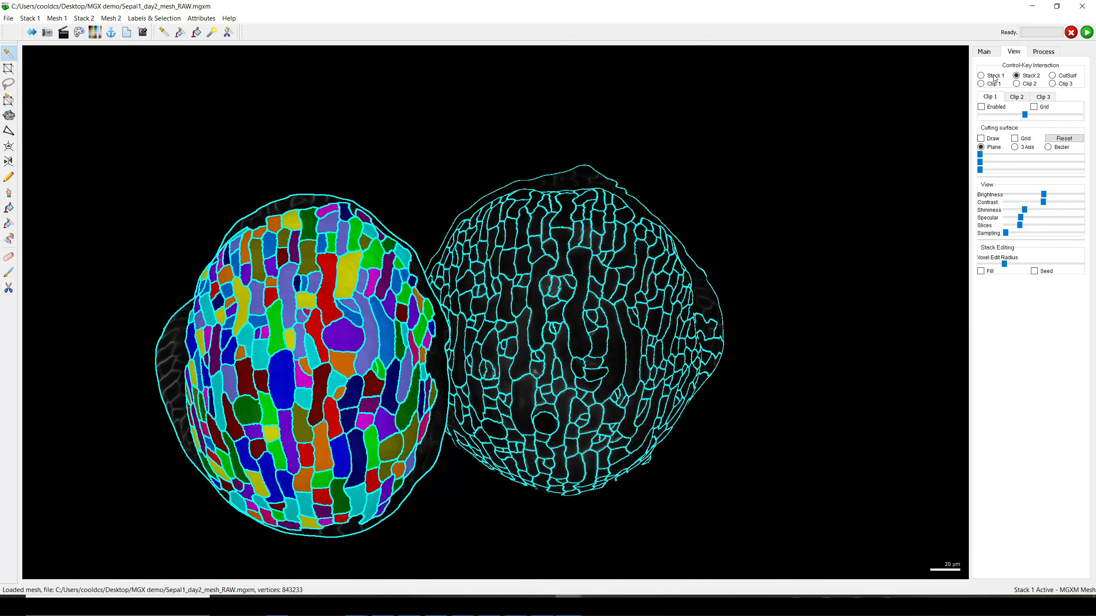
- Lay the Stack 1 mesh back over the Stack 2 mesh and fine-tune its position and orientation
ctrl+drag(458, 292, 641, 305)
ctrl+drag(588, 339, 604, 322)
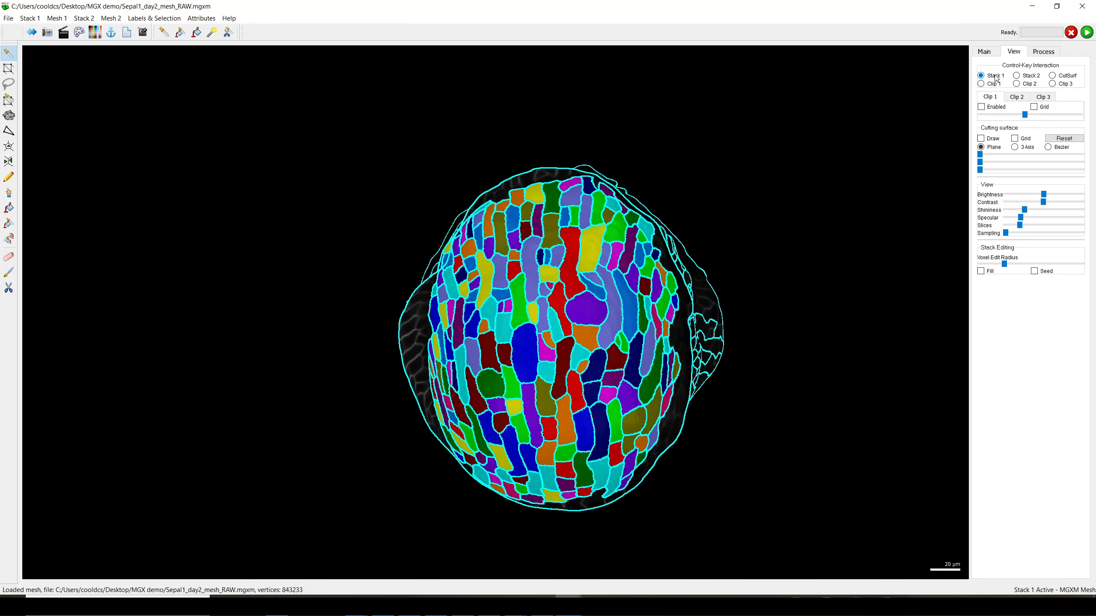
click(984, 51)
scroll(564, 362, up, 3)
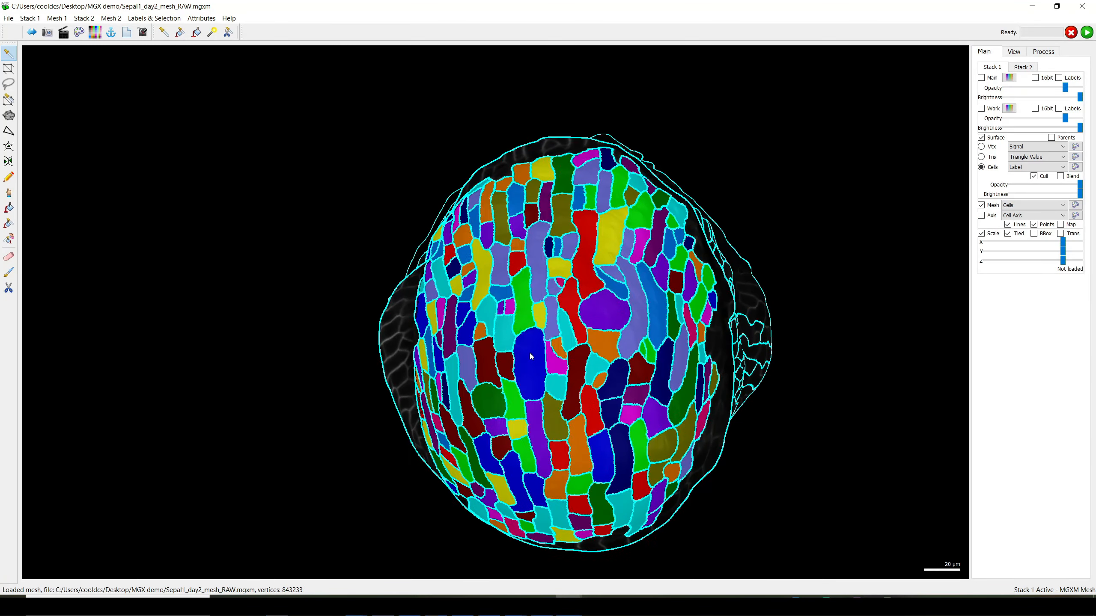
scroll(564, 362, up, 4)
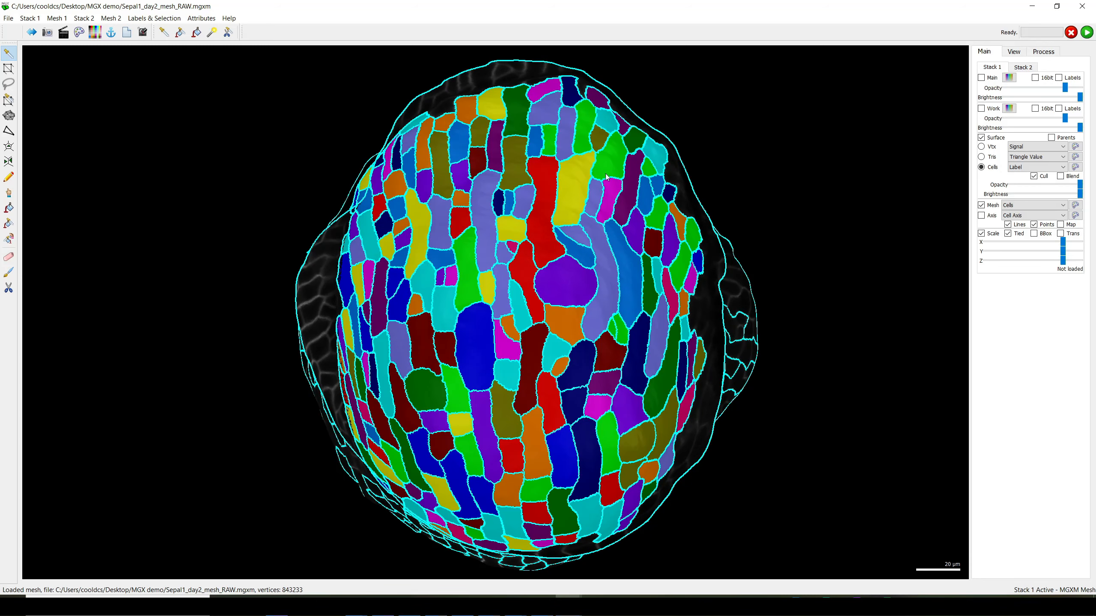
drag(543, 352, 555, 332)
drag(704, 271, 637, 310)
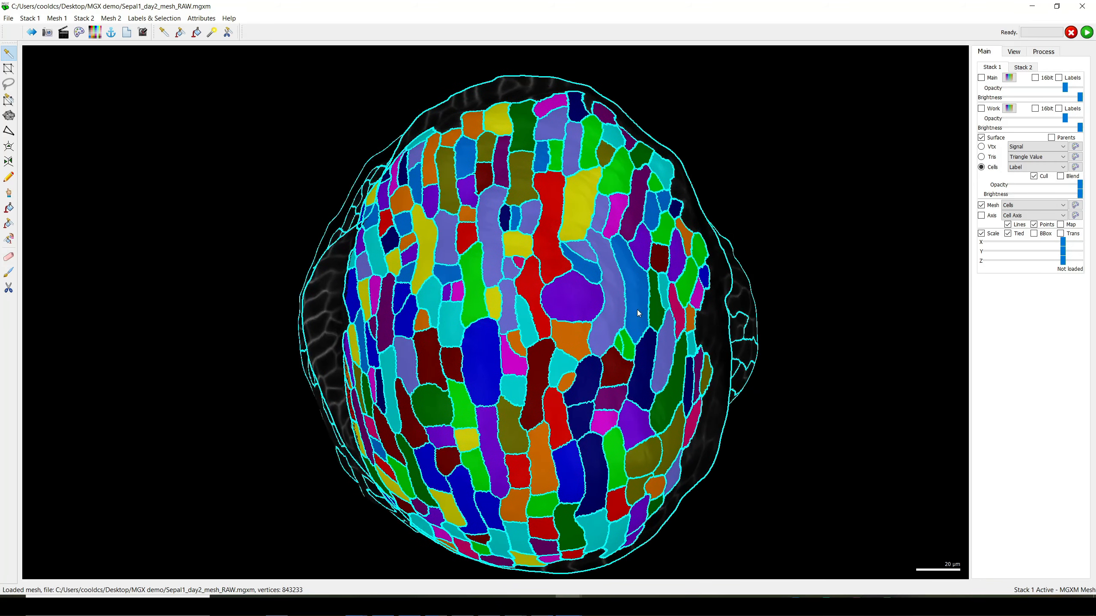
drag(902, 184, 726, 237)
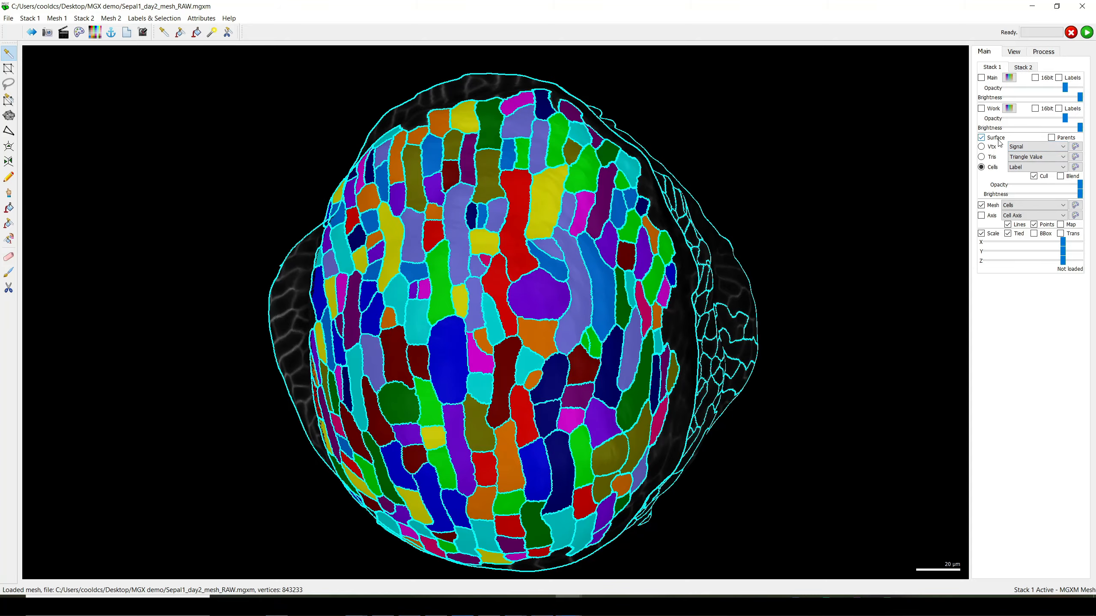
- Hide the Stack 1 surface and adjust its cell outlines against those of Stack 2
click(981, 138)
drag(625, 276, 602, 284)
scroll(587, 279, up, 3)
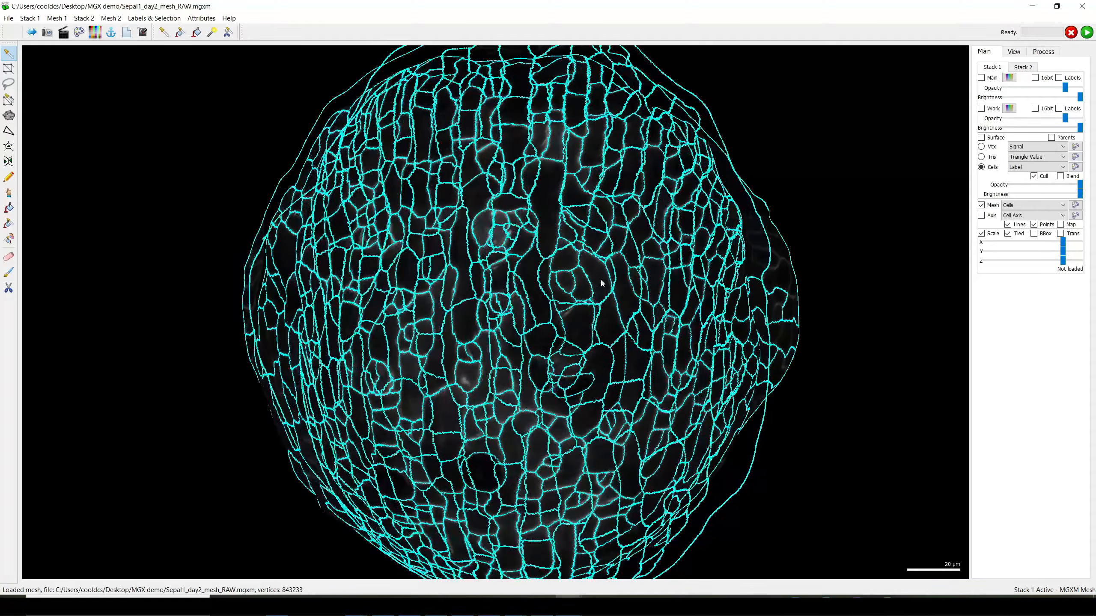
drag(637, 234, 621, 276)
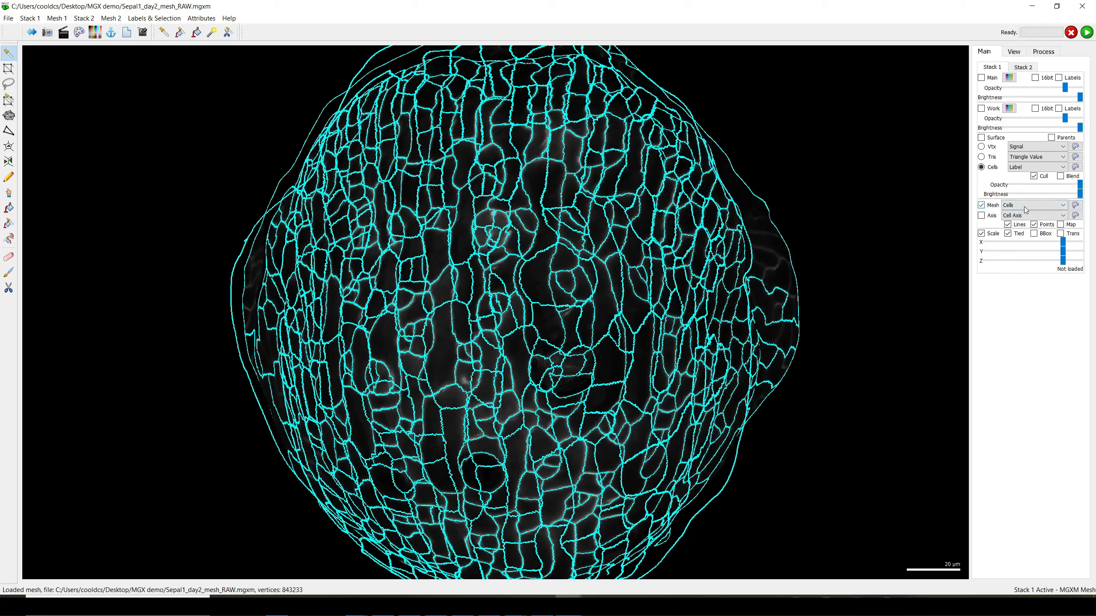
- Set the Stack 1 border color to green #00aa00
click(1076, 205)
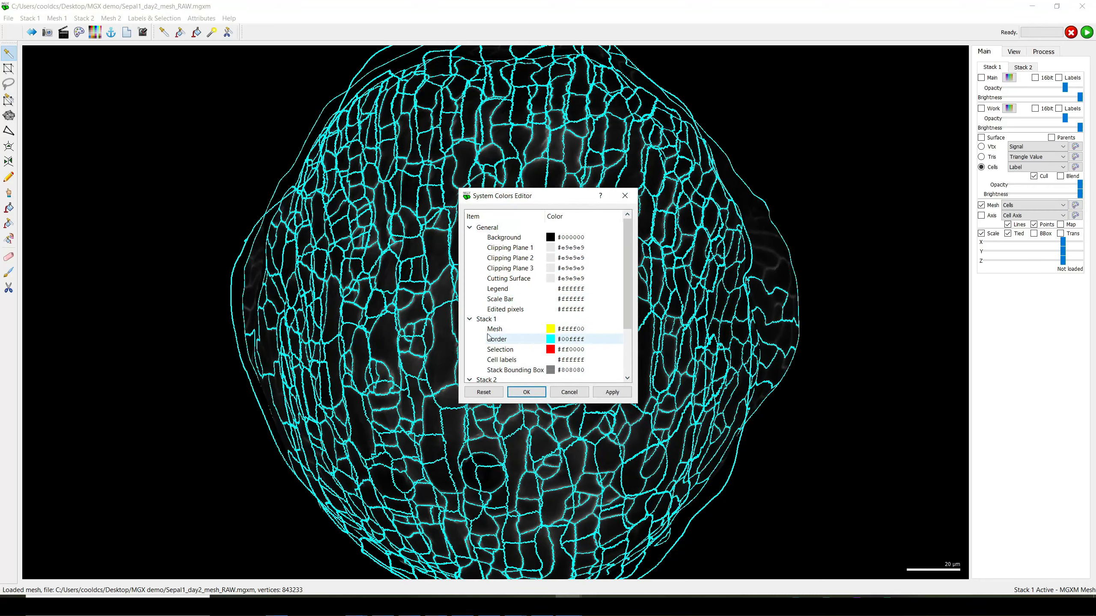
double_click(579, 344)
click(493, 233)
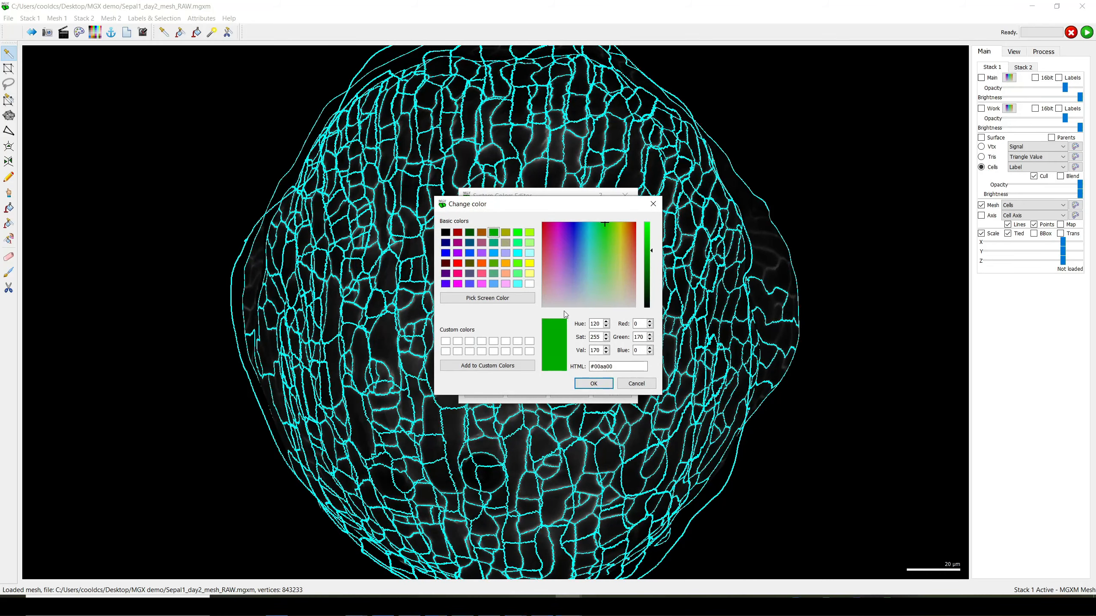
click(593, 383)
click(534, 392)
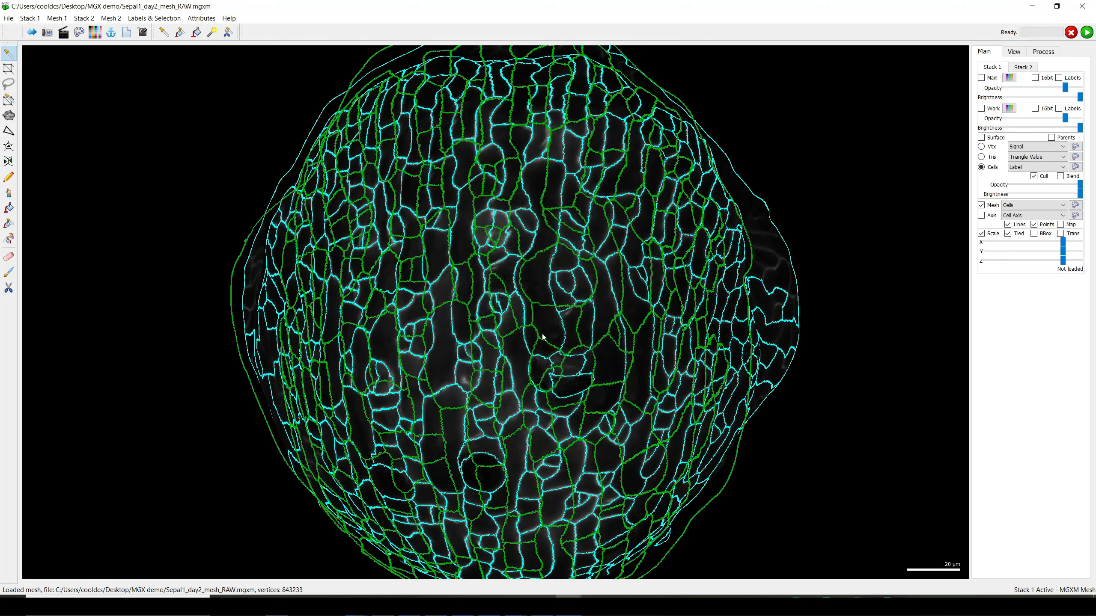
- Examine how the green Stack 1 cell outlines match the cyan Stack 2 outlines
scroll(553, 318, up, 3)
scroll(554, 315, down, 8)
mouse_move(552, 314)
mouse_down()
mouse_move(585, 299)
mouse_move(537, 317)
mouse_up()
scroll(535, 315, up, 2)
scroll(534, 310, up, 3)
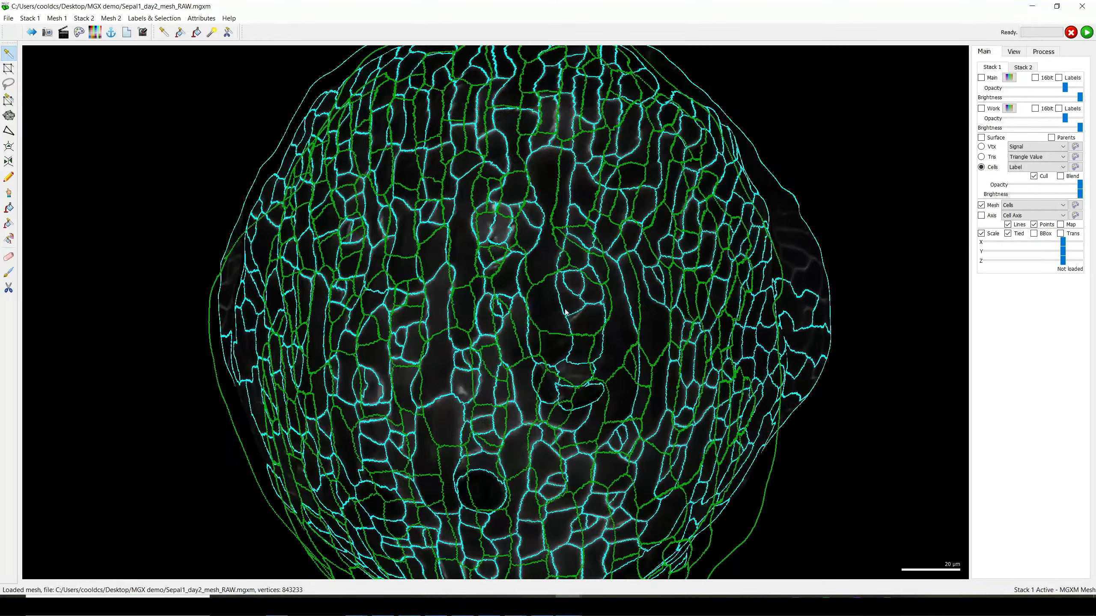
- Fine-tune the position of the green Stack 1 outlines over the cyan Stack 2 outlines across the sepal
scroll(580, 229, down, 2)
drag(580, 230, 573, 289)
scroll(573, 281, up, 3)
right_drag(573, 289, 639, 302)
scroll(634, 306, down, 5)
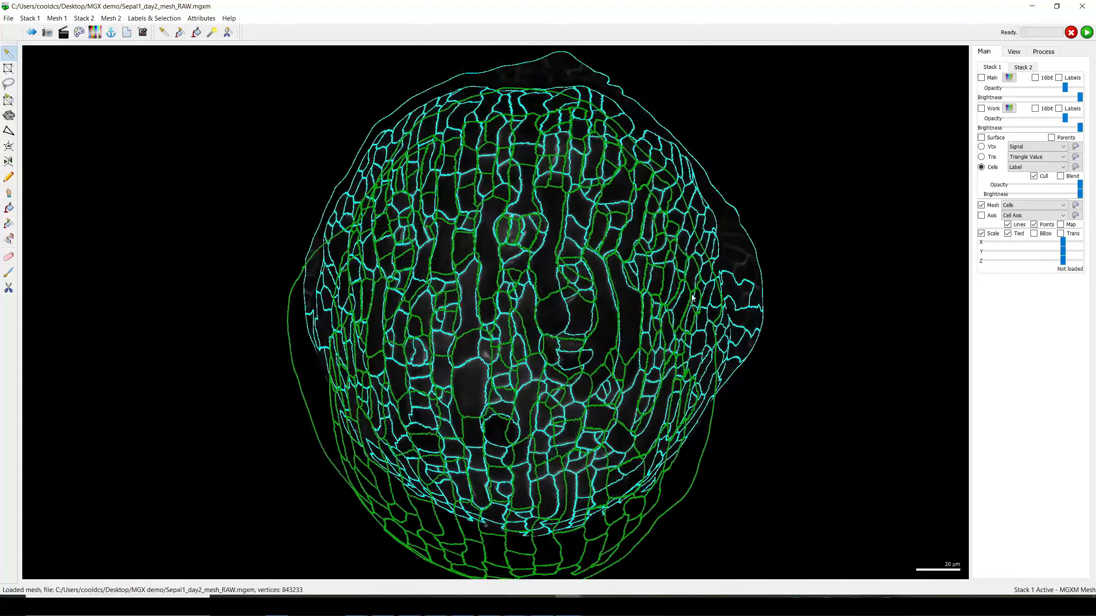
scroll(573, 342, up, 5)
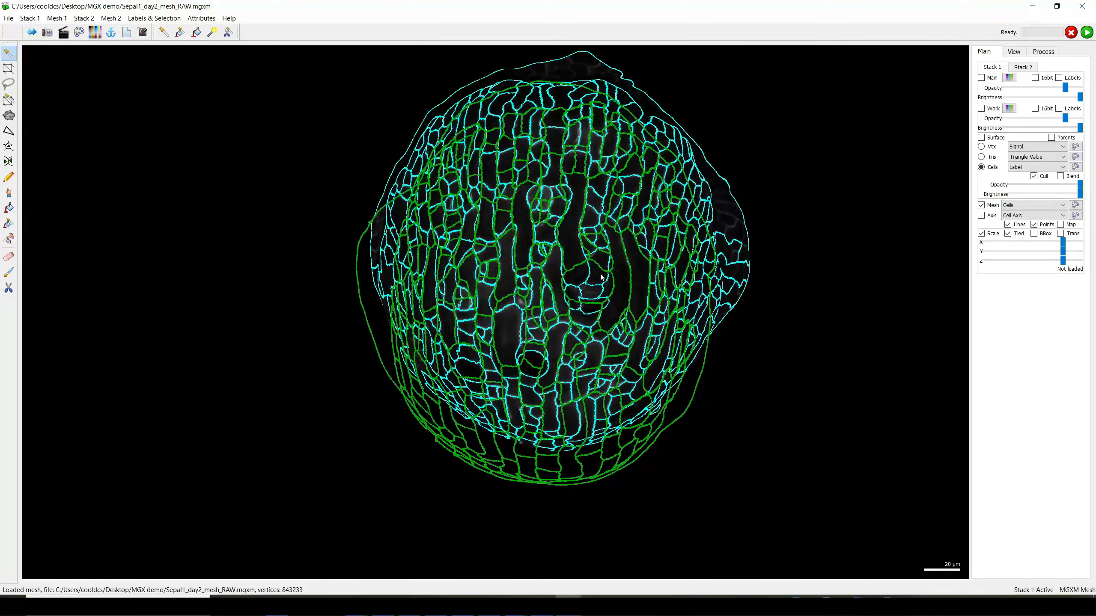
mouse_move(585, 320)
ctrl+right_down()
mouse_move(540, 307)
mouse_move(541, 321)
mouse_move(547, 311)
mouse_move(568, 317)
ctrl+right_up()
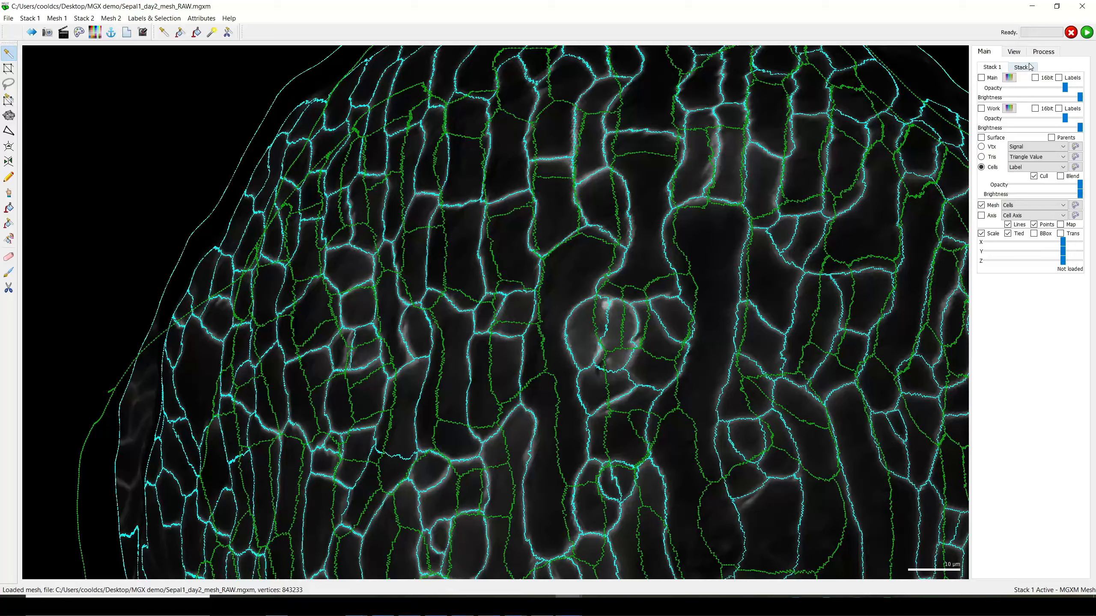
- Make Stack 2 the active stack and display its surface with parent labels
click(1023, 67)
click(992, 67)
right_drag(718, 291, 650, 285)
drag(650, 284, 667, 248)
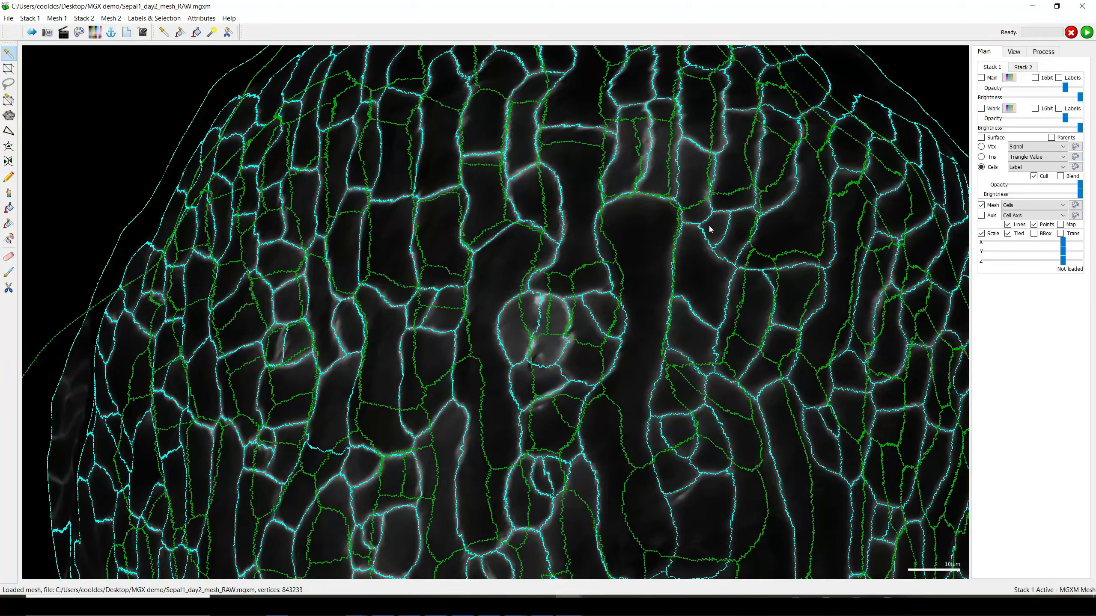
click(1023, 67)
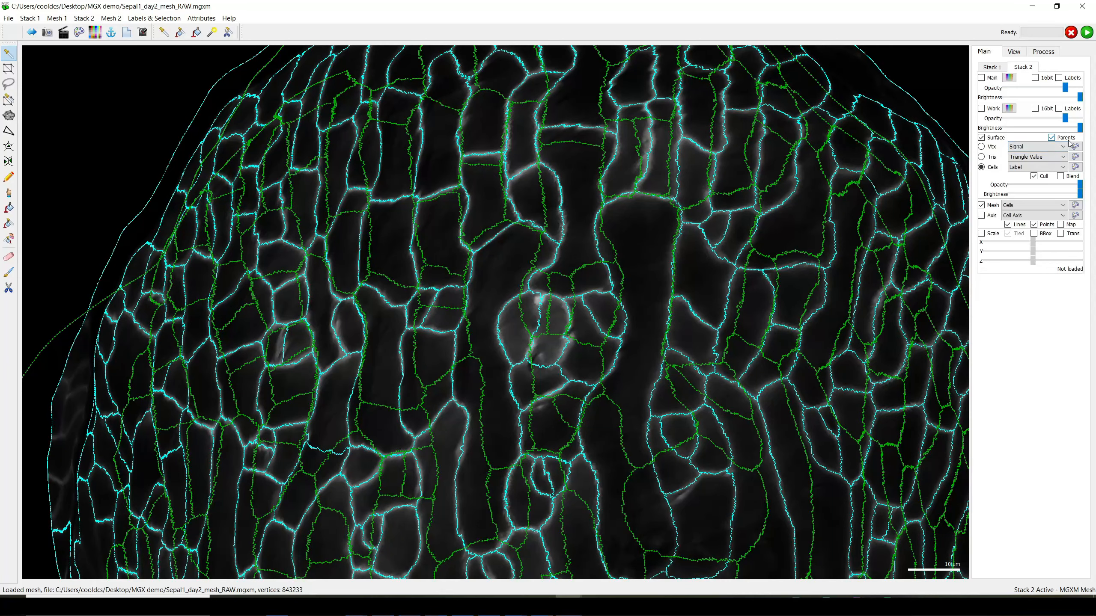
right_drag(788, 235, 716, 256)
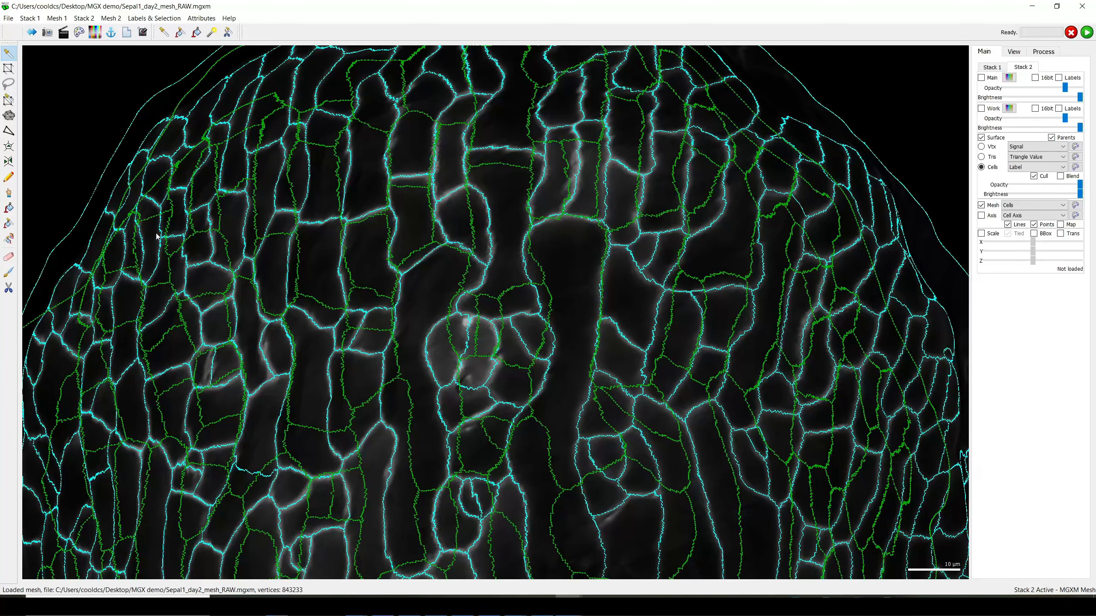
- Activate the label-grabbing tool and assign the matching Stack 1 parent label to the large elongated central cell in Stack 2
click(9, 195)
scroll(573, 327, up, 4)
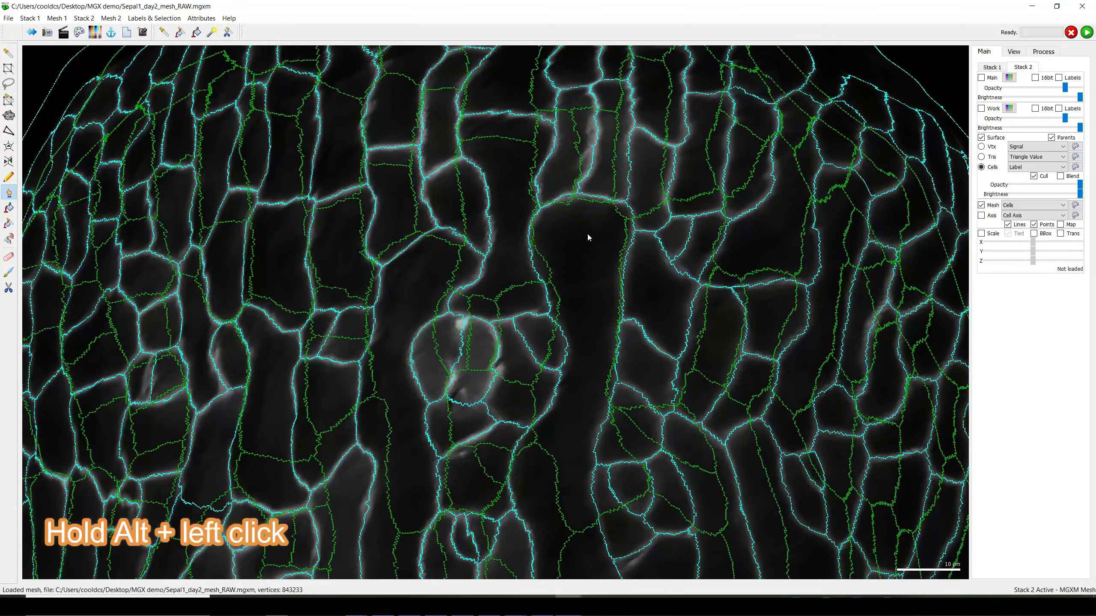
alt+click(585, 256)
scroll(582, 288, down, 4)
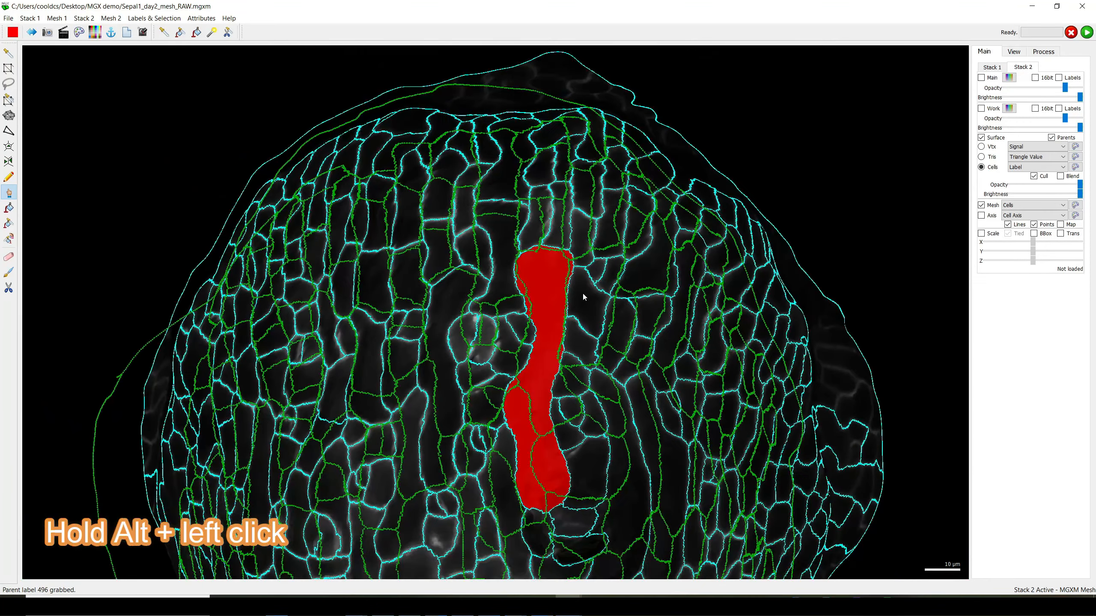
right_drag(566, 298, 567, 298)
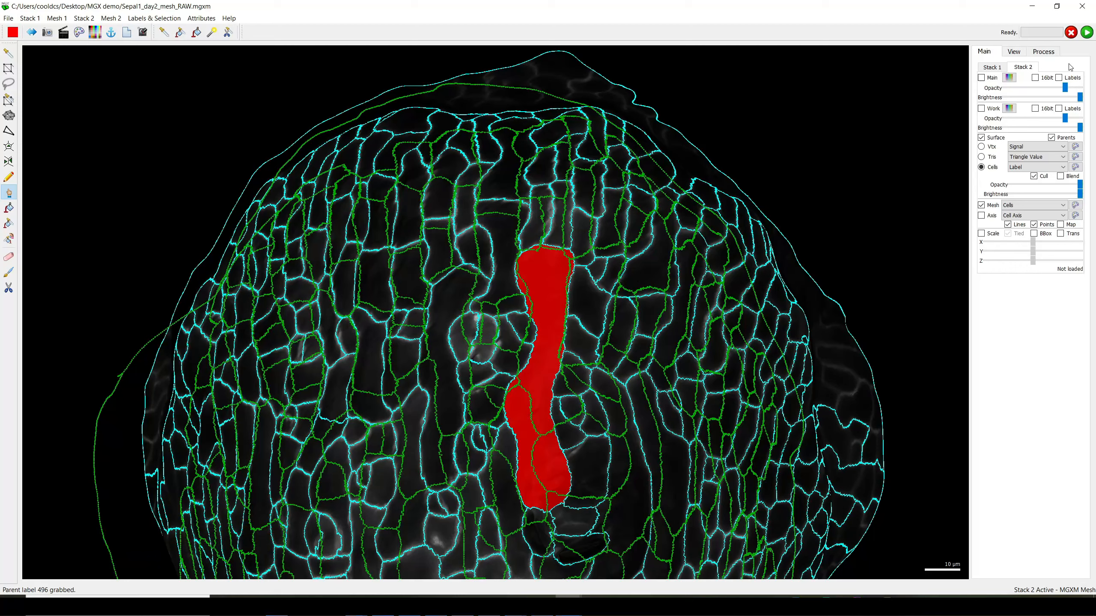
- Briefly show the Stack 1 surface to compare its cell labels with the red Stack 2 cell, and return to Stack 2
click(1001, 68)
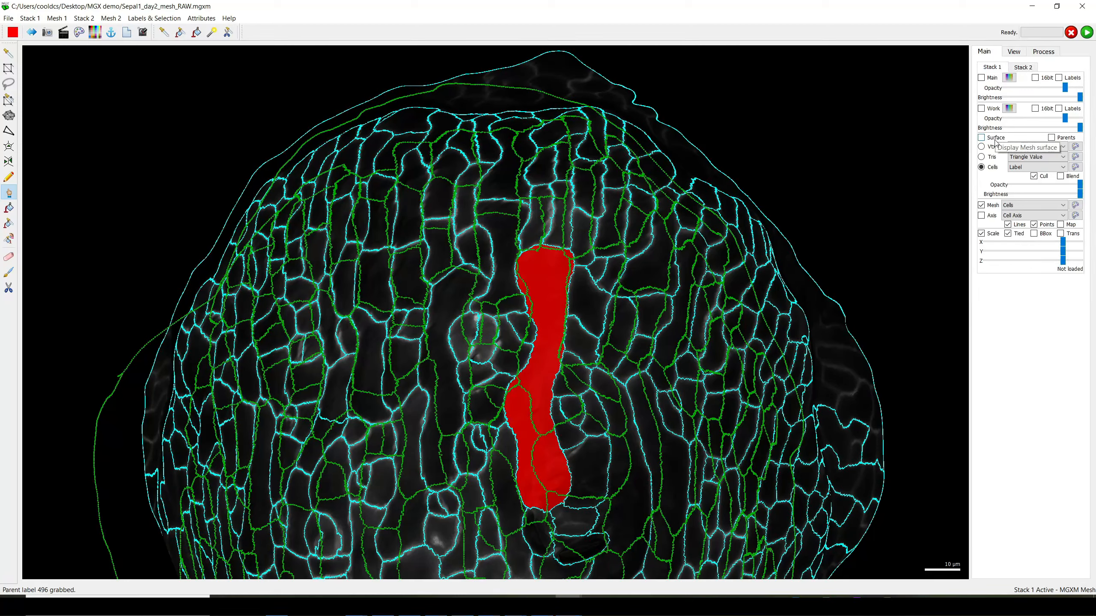
click(994, 141)
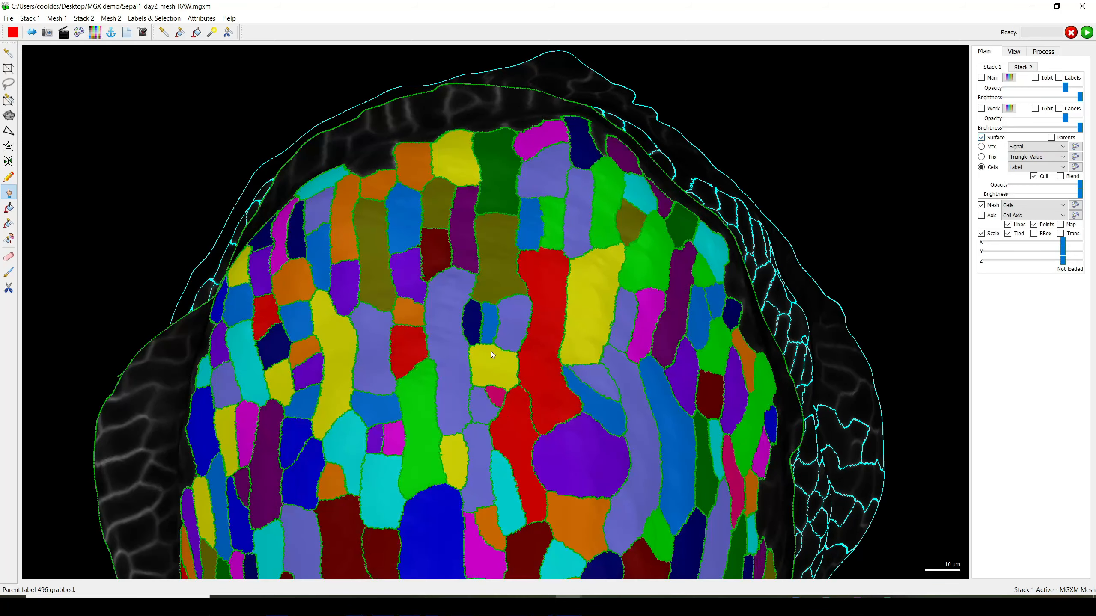
click(985, 139)
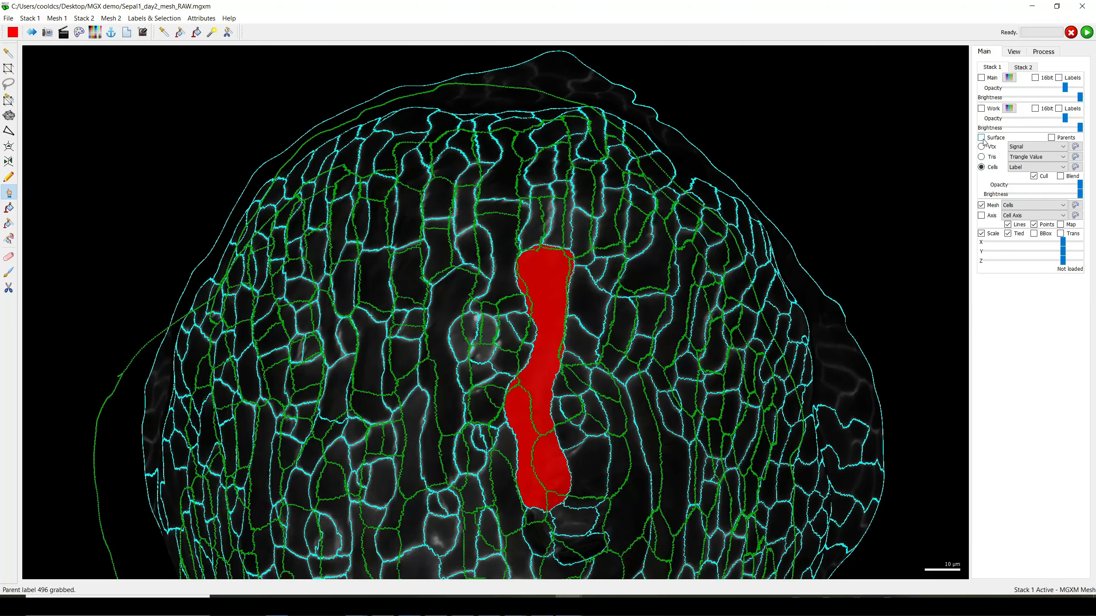
click(1023, 67)
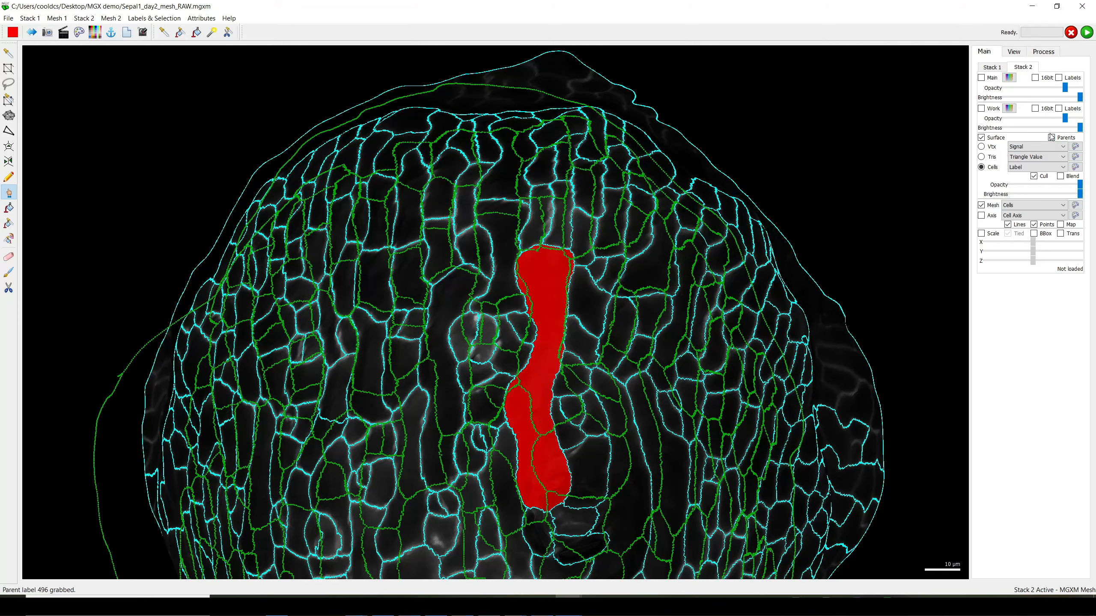
- Realign the Stack 1 outlines with the Stack 2 cells around the upper part of the red cell
drag(596, 302, 644, 317)
scroll(539, 289, up, 3)
scroll(645, 317, up, 3)
ctrl+right_drag(640, 332, 619, 351)
ctrl+drag(538, 242, 552, 271)
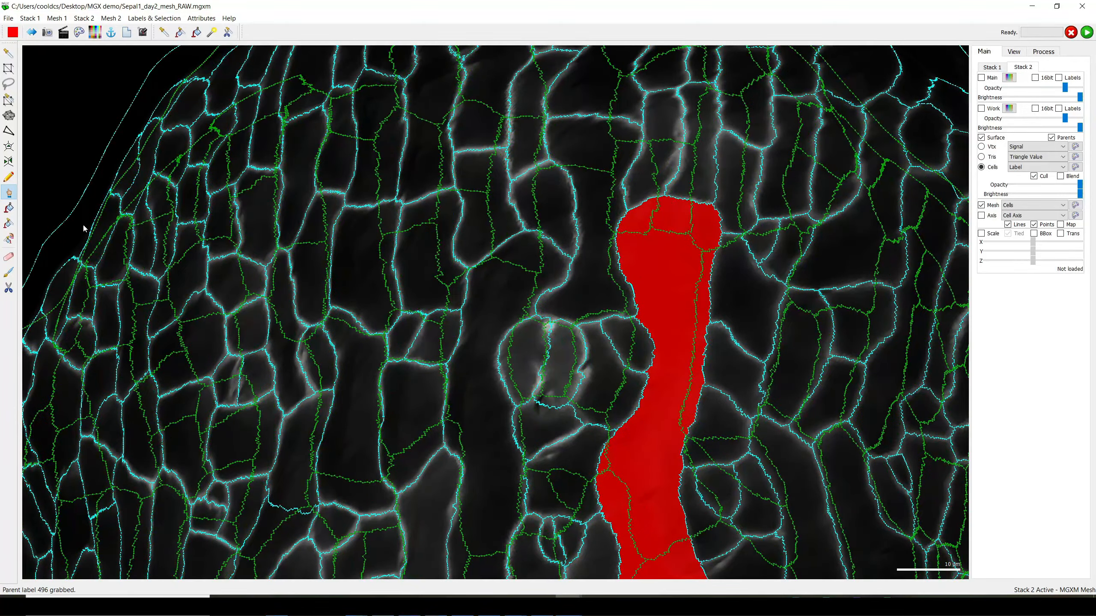
right_drag(639, 411, 576, 393)
scroll(576, 392, up, 3)
ctrl+drag(603, 261, 609, 309)
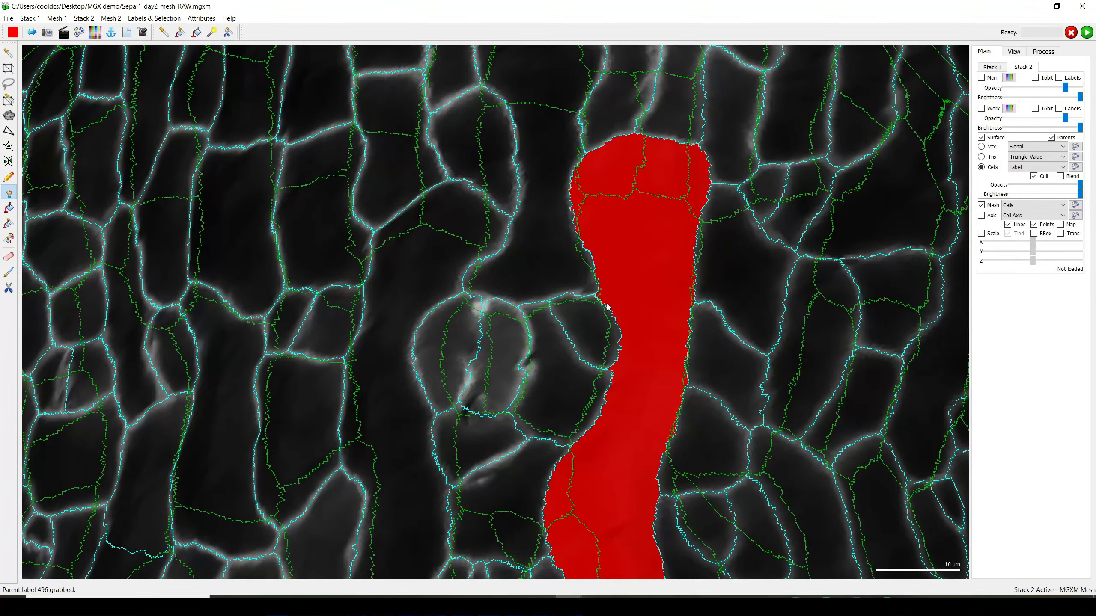
- Assign parent labels to the rounded cell pair and the adjoining cells beside the red cell, realigning the Stack 1 outlines to match
right_drag(612, 365, 610, 330)
scroll(609, 332, up, 3)
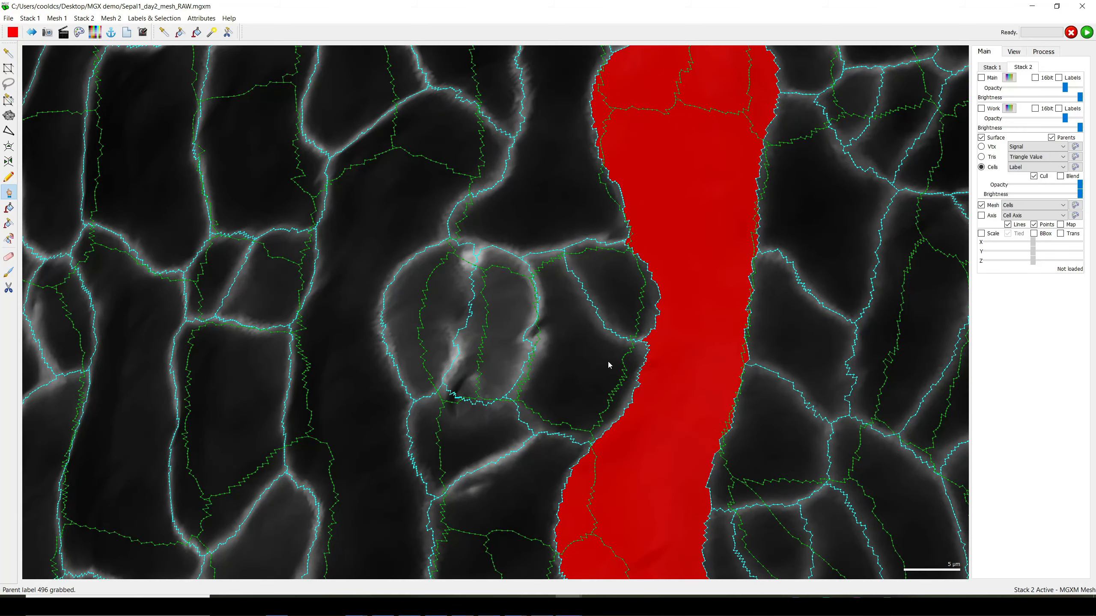
click(587, 336)
scroll(589, 344, down, 3)
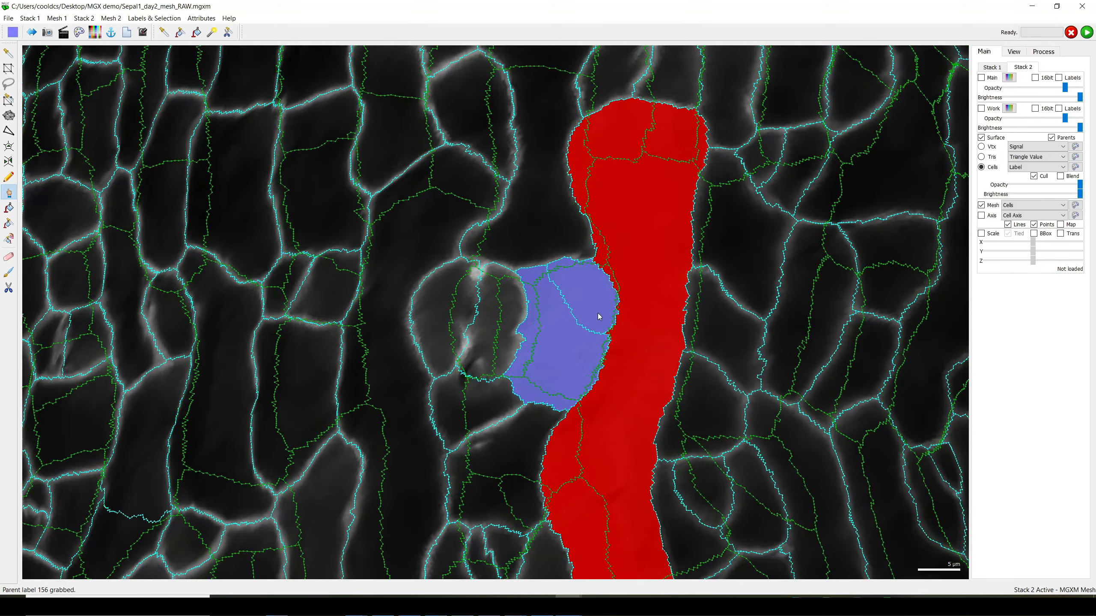
ctrl+drag(562, 340, 526, 381)
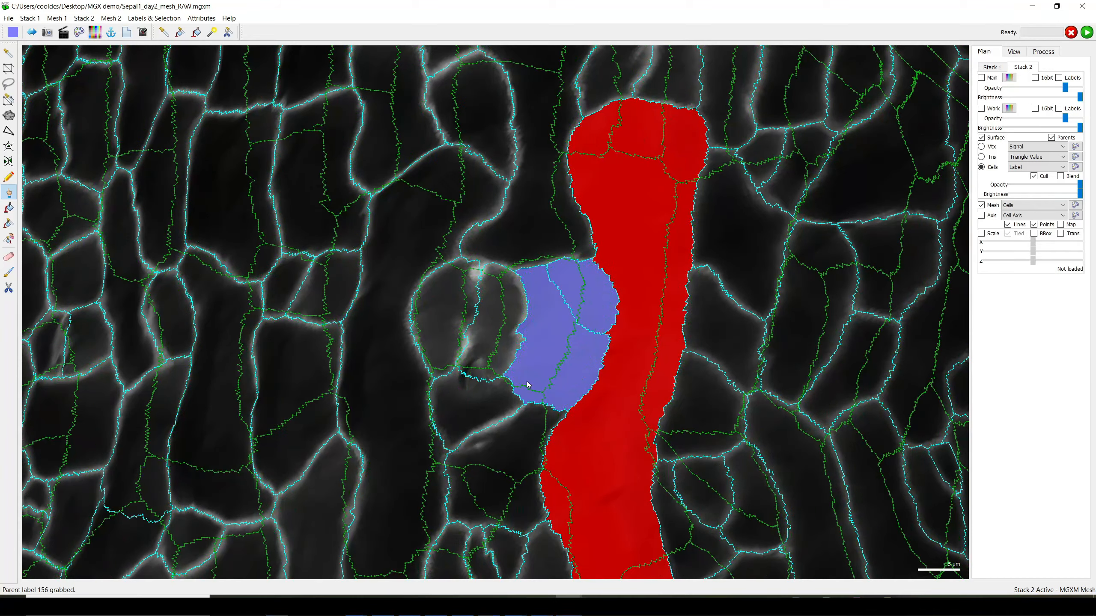
alt+click(498, 312)
alt+click(444, 315)
scroll(573, 335, down, 4)
right_drag(590, 337, 623, 392)
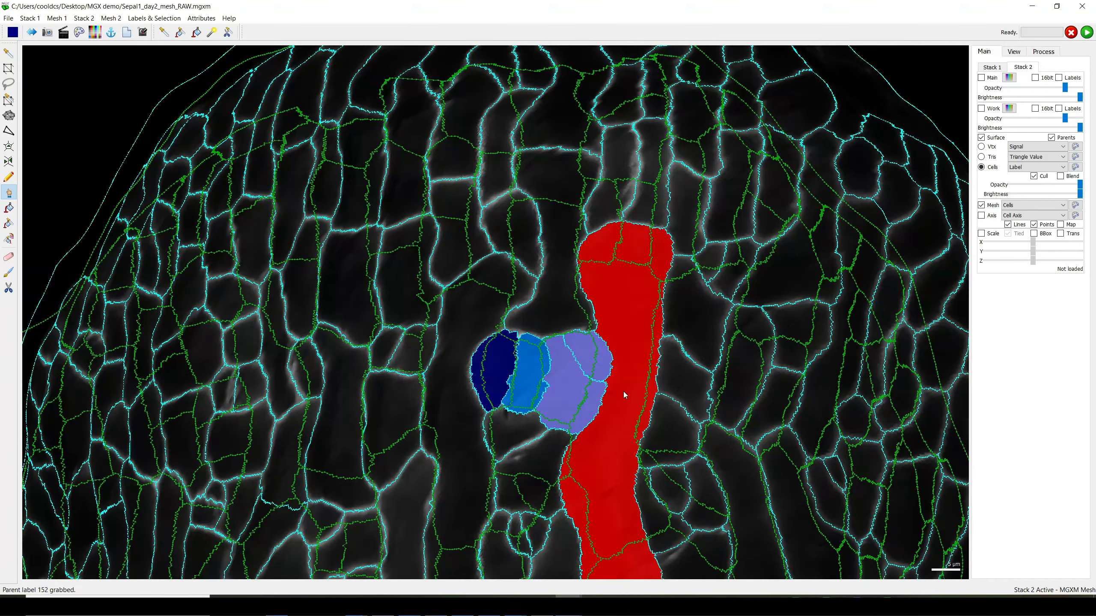
- Assign parent labels to the two stacked cell groups running from the rounded cells up to the sepal tip
ctrl+drag(552, 272, 554, 192)
right_drag(554, 193, 526, 313)
ctrl+drag(526, 313, 512, 331)
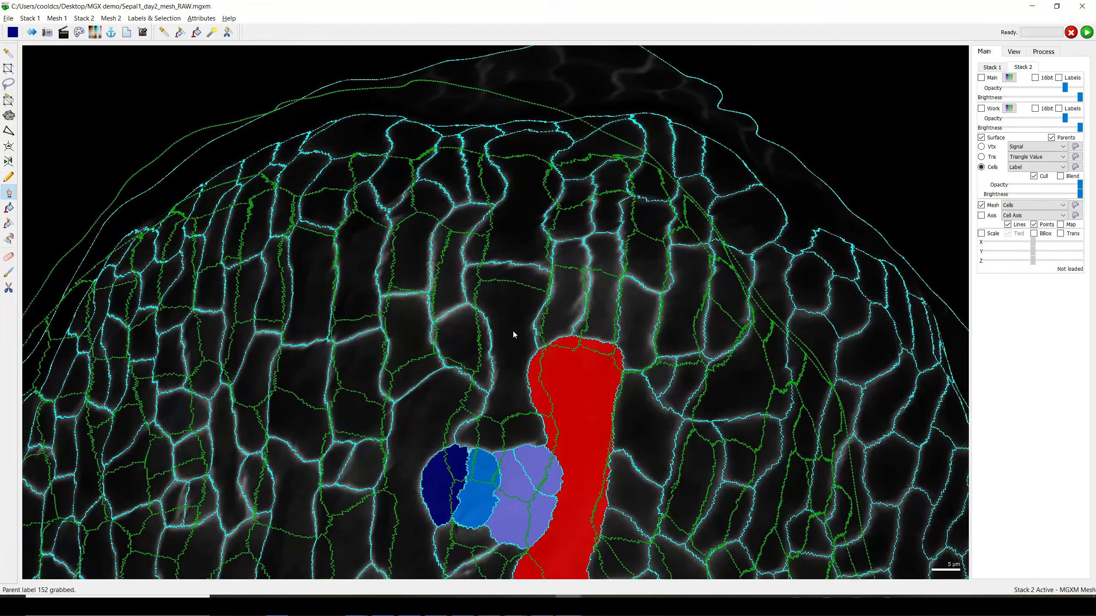
alt+click(513, 332)
right_drag(567, 268, 605, 373)
ctrl+right_drag(605, 372, 608, 350)
alt+click(565, 304)
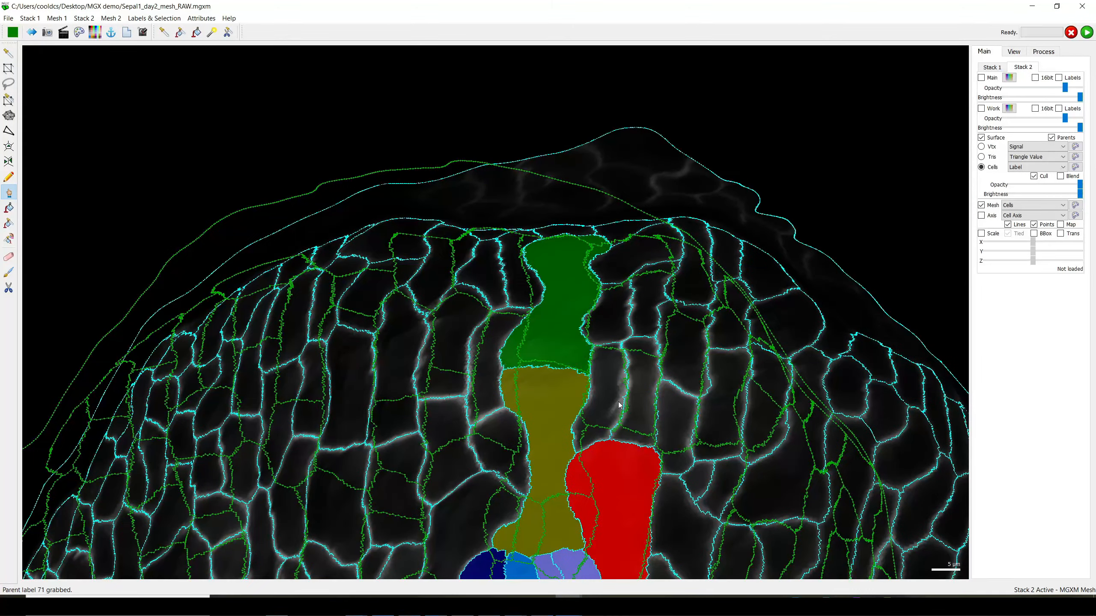
- Assign parent labels to the narrow cell columns above the red cell and to the right of the dark green group, adjusting the outline overlay
right_drag(619, 405, 583, 413)
alt+click(591, 321)
ctrl+right_drag(596, 368, 520, 387)
alt+click(601, 400)
alt+click(570, 395)
ctrl+right_drag(520, 388, 515, 393)
alt+click(569, 394)
alt+click(570, 412)
right_drag(639, 416, 594, 402)
alt+click(566, 377)
alt+click(568, 348)
alt+click(595, 400)
- Assign one shared parent label to the column of four cells running along the right side of the red cell
right_drag(539, 509, 573, 298)
alt+click(565, 268)
alt+click(554, 330)
alt+click(545, 388)
alt+click(529, 440)
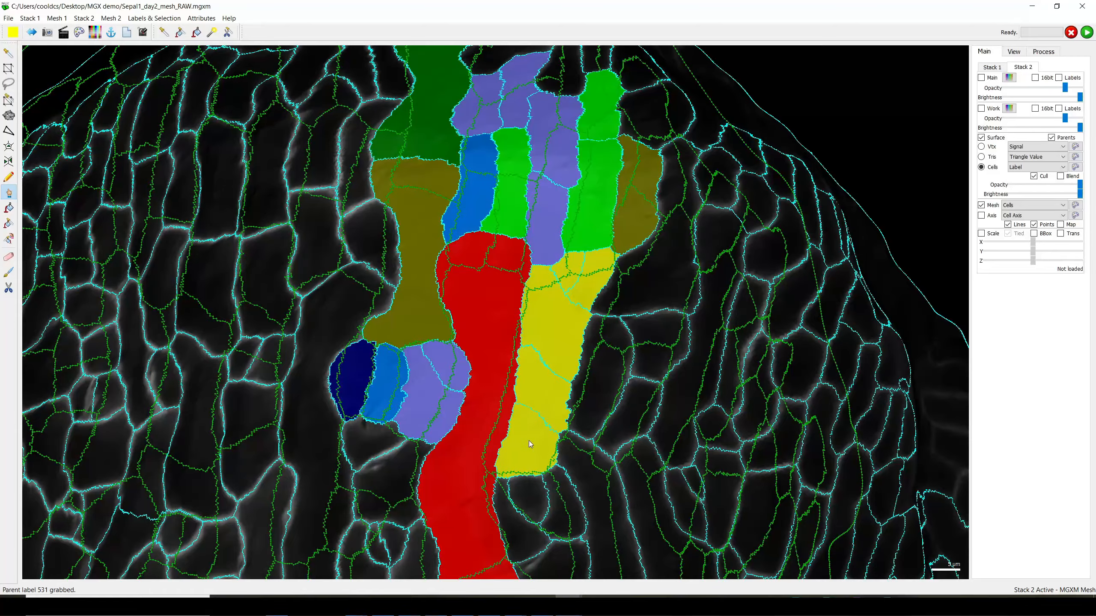
- Assign a shared parent label to the two small cells just below the yellow column and realign the Stack 1 outlines
right_drag(544, 483, 596, 314)
alt+click(558, 371)
alt+click(535, 374)
ctrl+right_drag(584, 357, 637, 310)
scroll(637, 343, down, 1)
scroll(533, 337, up, 3)
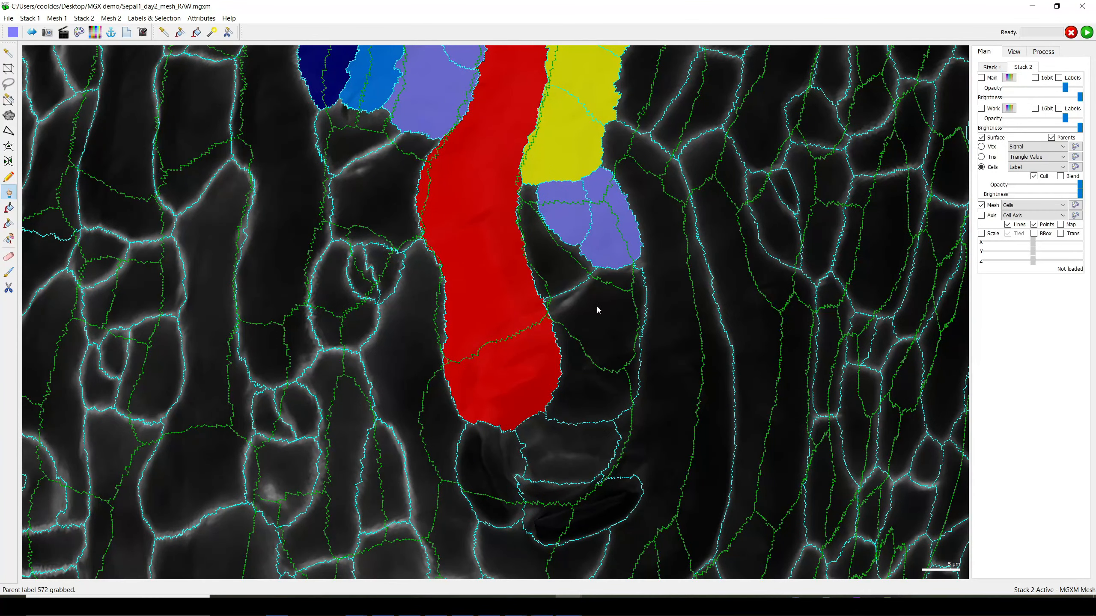
- Assign parent labels to the cells and long curved cell right of the red cell's lower end, and to cells toward its lower left
scroll(592, 323, down, 3)
mouse_move(581, 304)
ctrl+right_down()
mouse_move(578, 324)
mouse_move(588, 317)
ctrl+right_up()
alt+click(569, 342)
alt+click(540, 289)
alt+click(620, 328)
right_drag(410, 388, 629, 311)
alt+click(586, 335)
right_drag(594, 238, 611, 356)
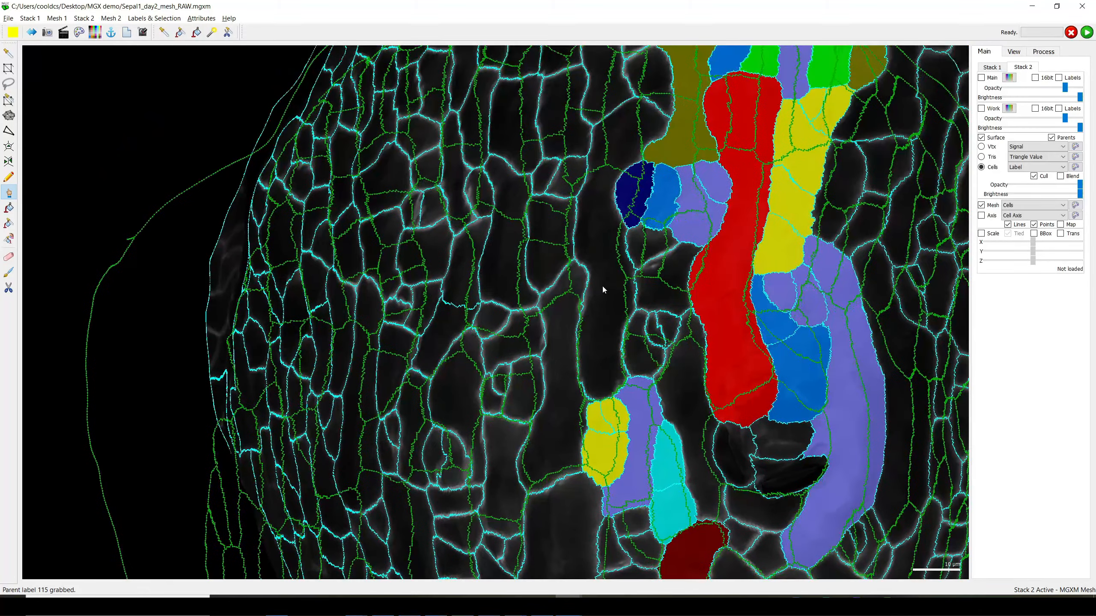
- Assign parent labels to the long cell left of the rounded pair and to the small cells between it and the red cell
alt+click(602, 284)
alt+click(657, 247)
click(669, 298)
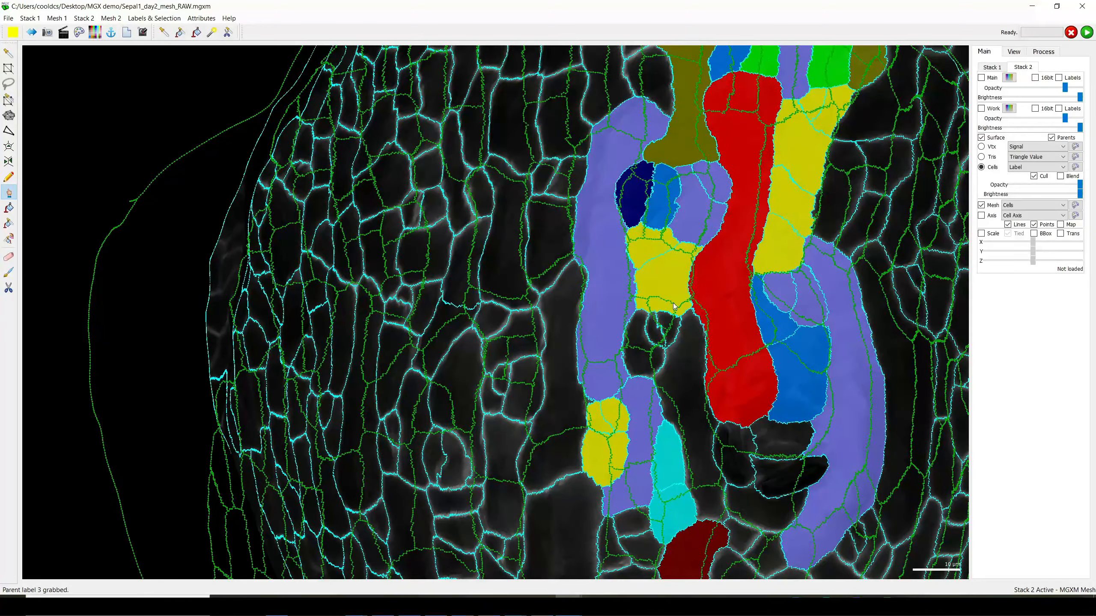
alt+click(672, 323)
alt+click(654, 330)
alt+click(690, 347)
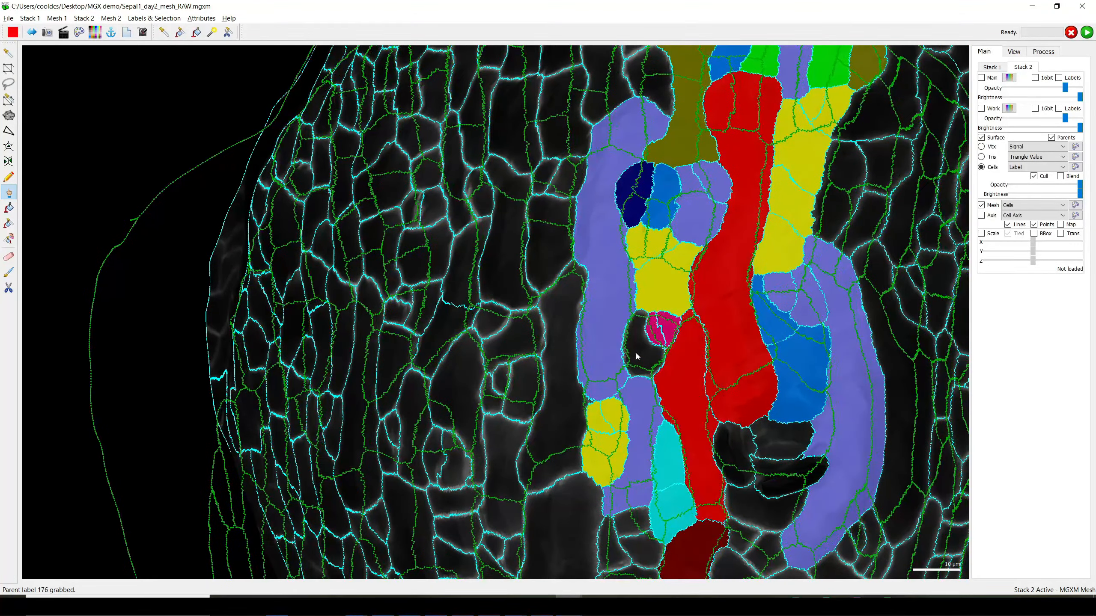
alt+click(635, 353)
- Assign a shared parent label to the cells directly below the dark unlabeled area under the red cell
right_drag(648, 340, 625, 251)
scroll(692, 360, down, 2)
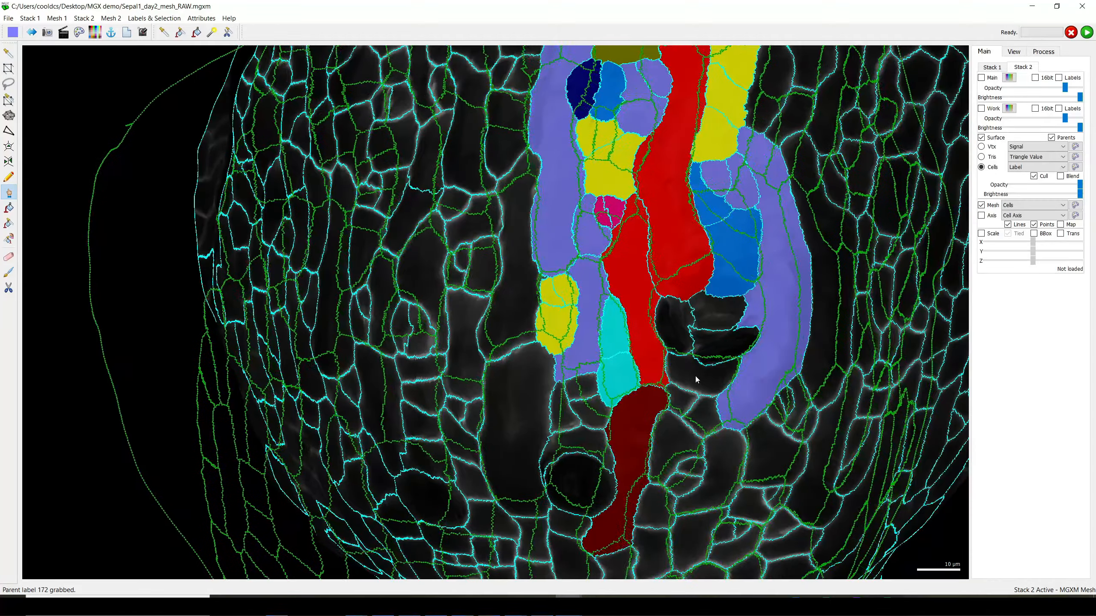
right_drag(700, 379, 629, 298)
alt+click(632, 292)
alt+click(611, 317)
alt+click(634, 334)
right_drag(666, 371, 692, 300)
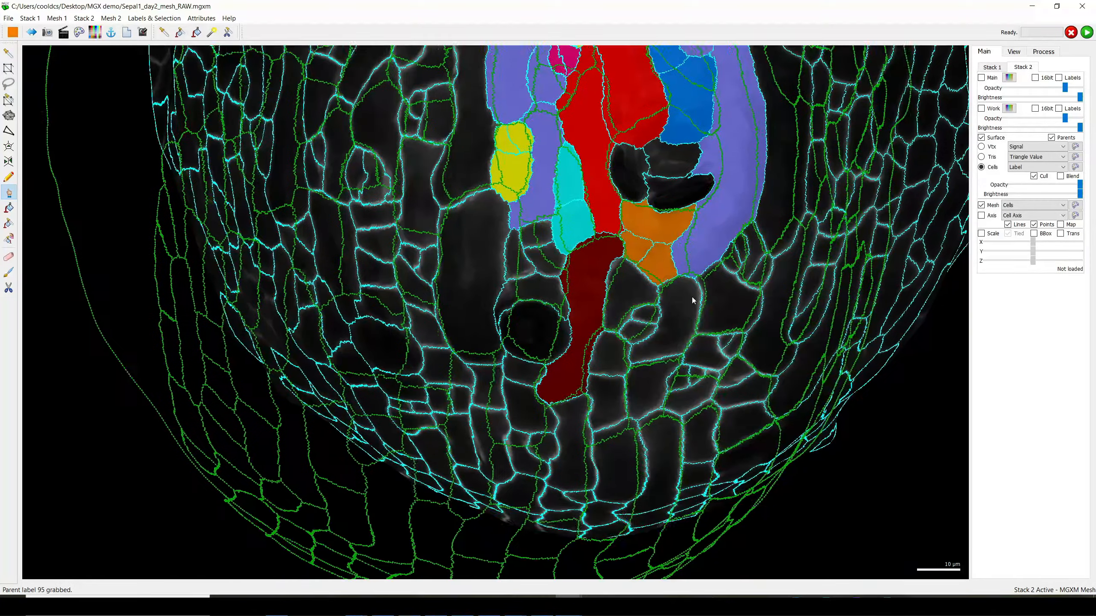
- Assign parent labels to the cells below the orange group and right of the dark red cell
alt+click(632, 294)
alt+click(646, 315)
alt+click(643, 332)
alt+click(674, 328)
alt+click(642, 385)
alt+click(607, 392)
alt+click(609, 356)
- Assign parent labels to the cell columns on the upper left, beside the dark green and olive groups
right_drag(547, 305, 638, 509)
scroll(604, 328, up, 2)
alt+click(666, 258)
alt+click(613, 365)
alt+click(603, 323)
alt+click(579, 313)
alt+click(582, 362)
right_drag(586, 369, 660, 415)
scroll(608, 313, up, 3)
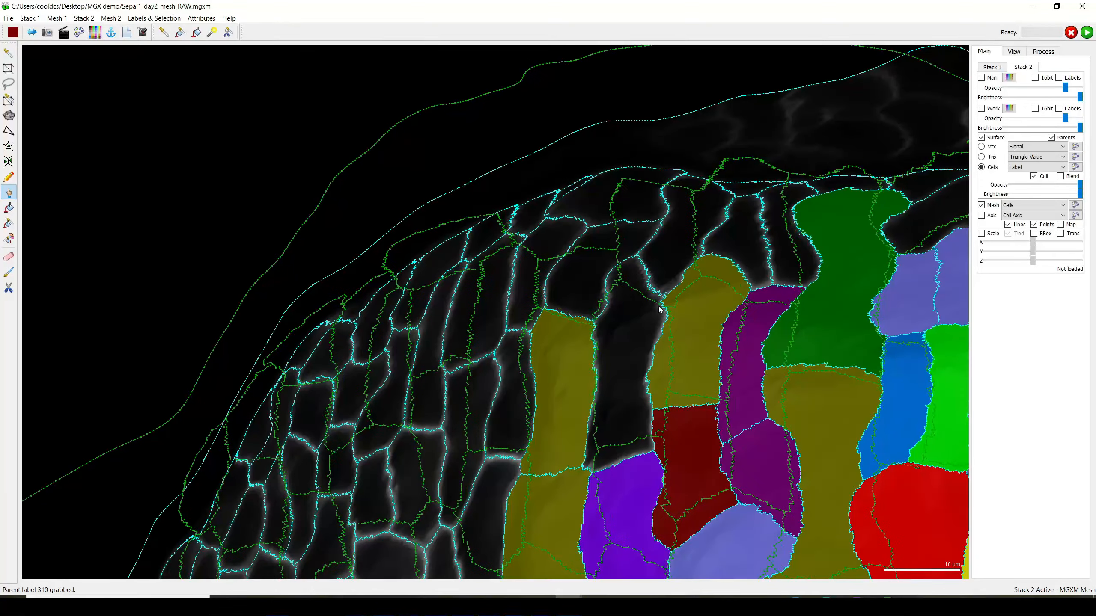
- Assign parent labels to the gap between the olive columns and to the three cells bordering the outer olive column
alt+click(621, 374)
shift+right_drag(621, 374, 543, 381)
alt+click(597, 276)
scroll(591, 336, down, 3)
scroll(542, 384, up, 3)
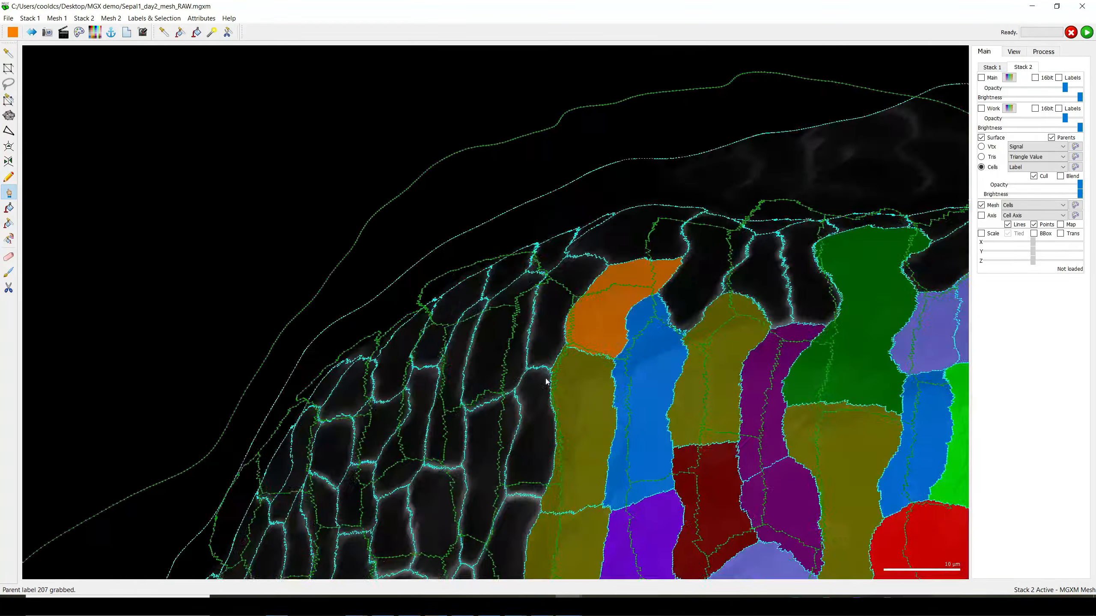
alt+click(541, 394)
alt+click(552, 330)
ctrl+right_drag(597, 315, 584, 315)
right_drag(580, 394, 565, 347)
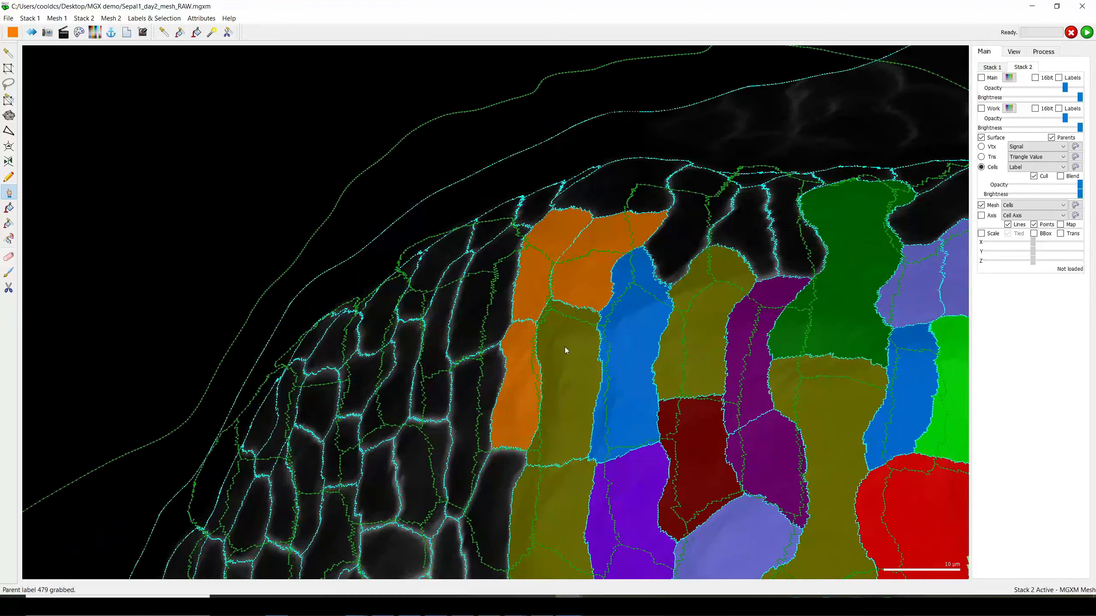
- Fine-tune the Stack 1 outlines against the Stack 2 outlines around the orange cells near the sepal's upper edge
scroll(604, 371, up, 3)
ctrl+right_drag(633, 339, 683, 303)
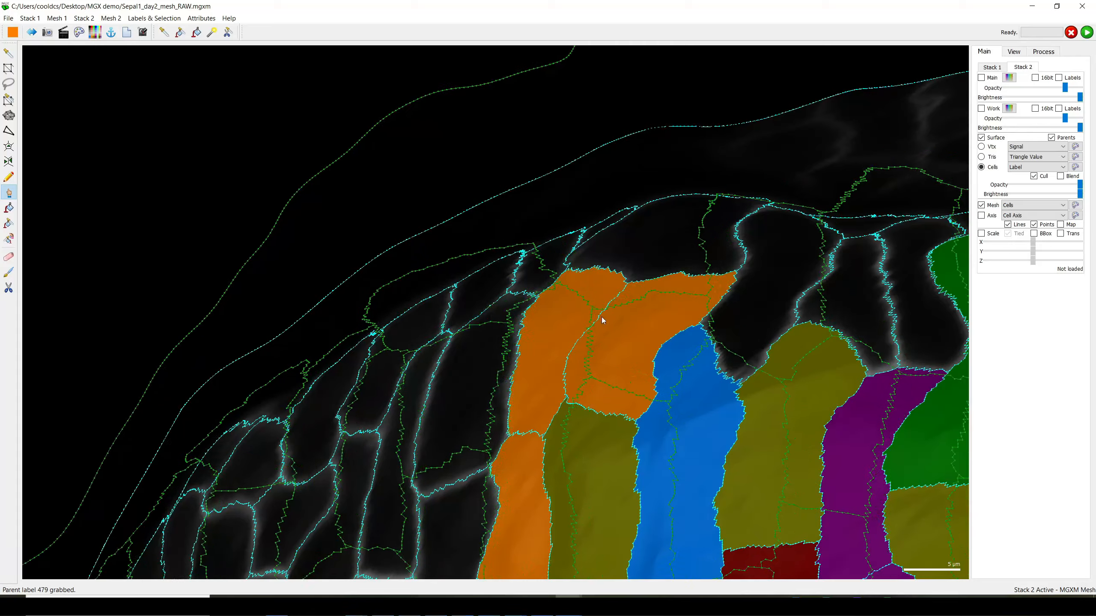
scroll(603, 322, down, 3)
ctrl+right_drag(600, 344, 582, 384)
scroll(611, 250, down, 3)
right_drag(611, 249, 621, 130)
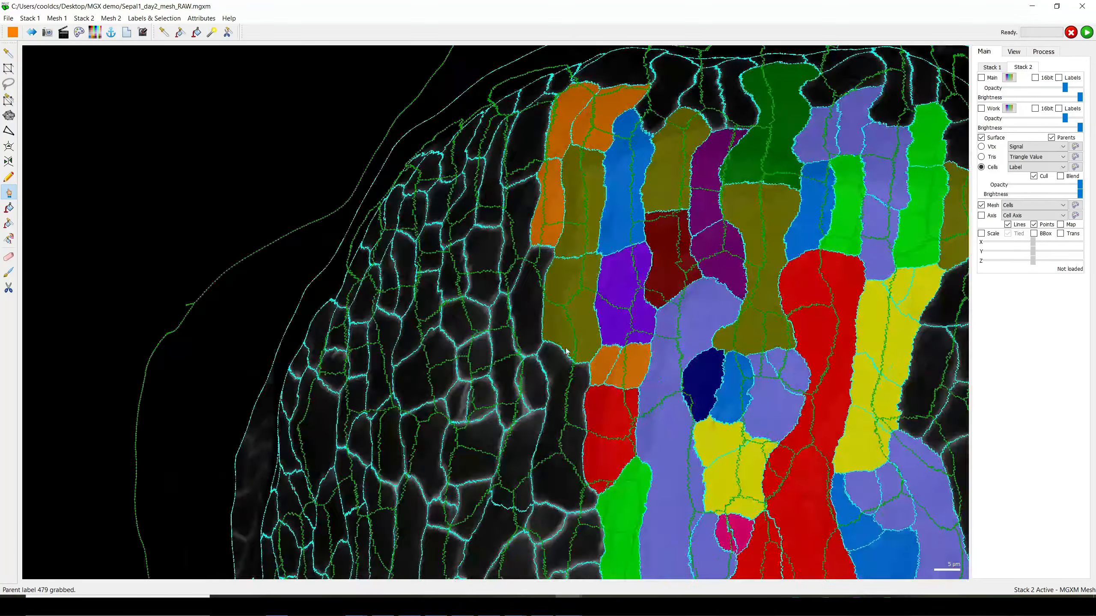
- Assign a parent label to the unlabeled cell below the narrow orange cell at the left edge of the labeled area
scroll(538, 379, up, 2)
scroll(537, 380, down, 2)
alt+click(532, 399)
- Toggle the Stack 2 cell outlines to examine the signal in the unlabeled cells left of the labeled area
right_drag(535, 329, 530, 278)
scroll(542, 401, up, 1)
scroll(541, 402, up, 3)
right_drag(623, 497, 589, 336)
click(981, 205)
click(980, 205)
- Shift the Stack 1 outlines over the unlabeled left-hand cells and hide the Stack 2 cell outlines
scroll(631, 326, down, 1)
mouse_move(605, 203)
ctrl+right_down()
mouse_move(615, 185)
mouse_move(623, 200)
ctrl+right_up()
right_drag(588, 282, 576, 259)
scroll(578, 254, up, 1)
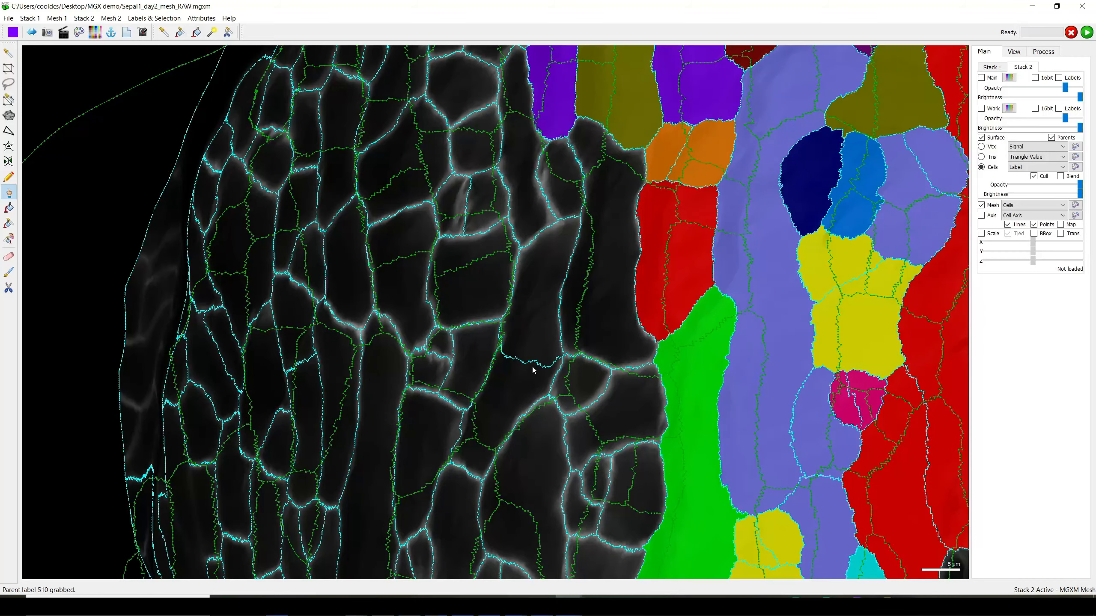
click(983, 208)
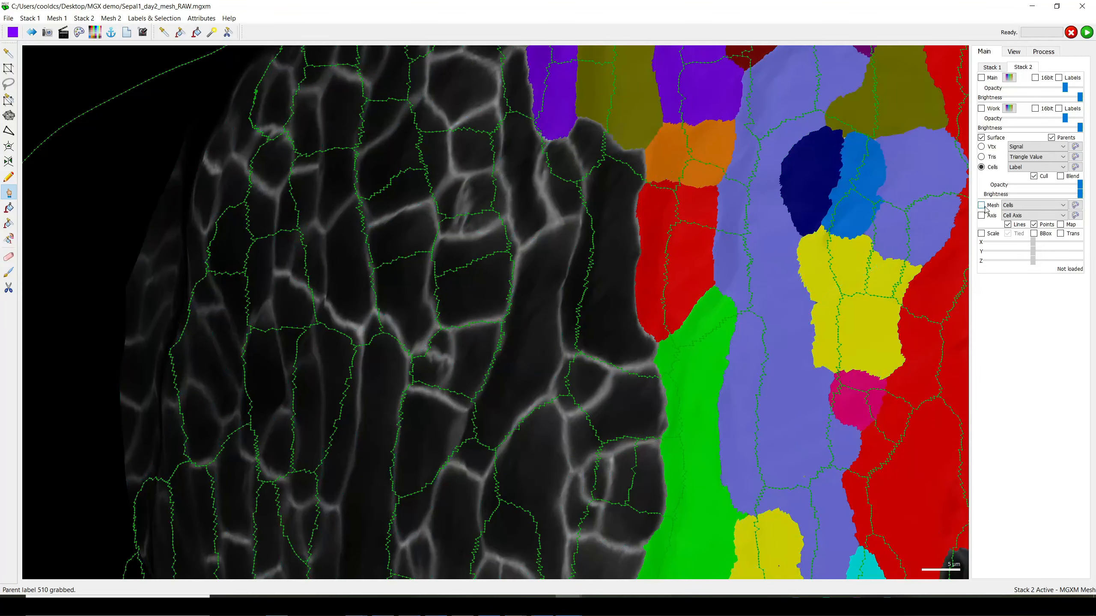
- Toggle the Stack 2 cell outlines to compare the segmentation with the signal in the unlabeled left-hand cells
click(983, 208)
click(984, 207)
click(983, 208)
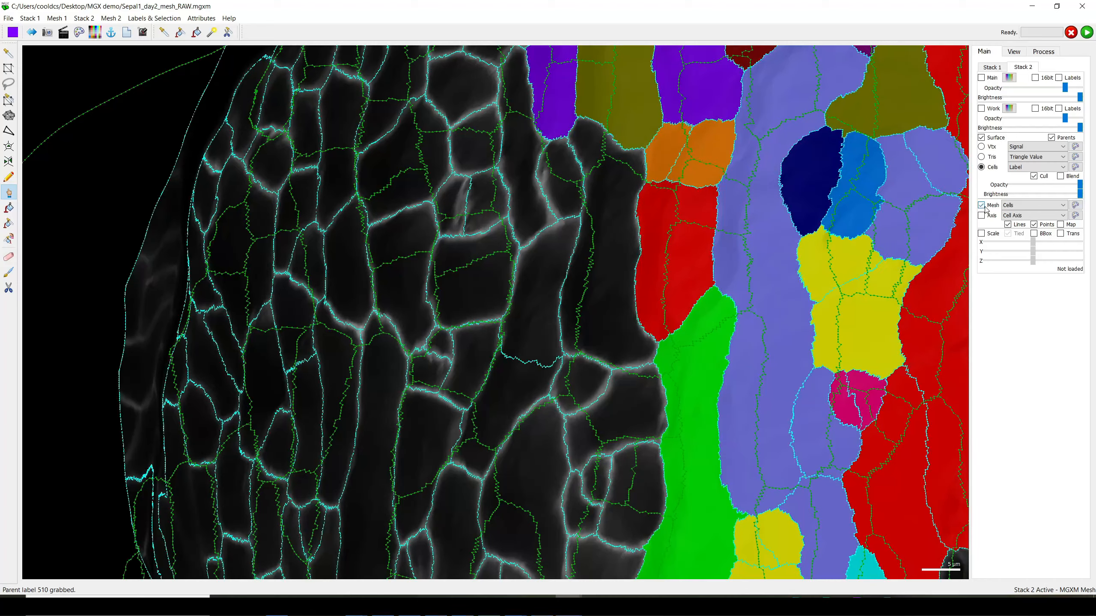
click(983, 208)
click(984, 208)
click(984, 208)
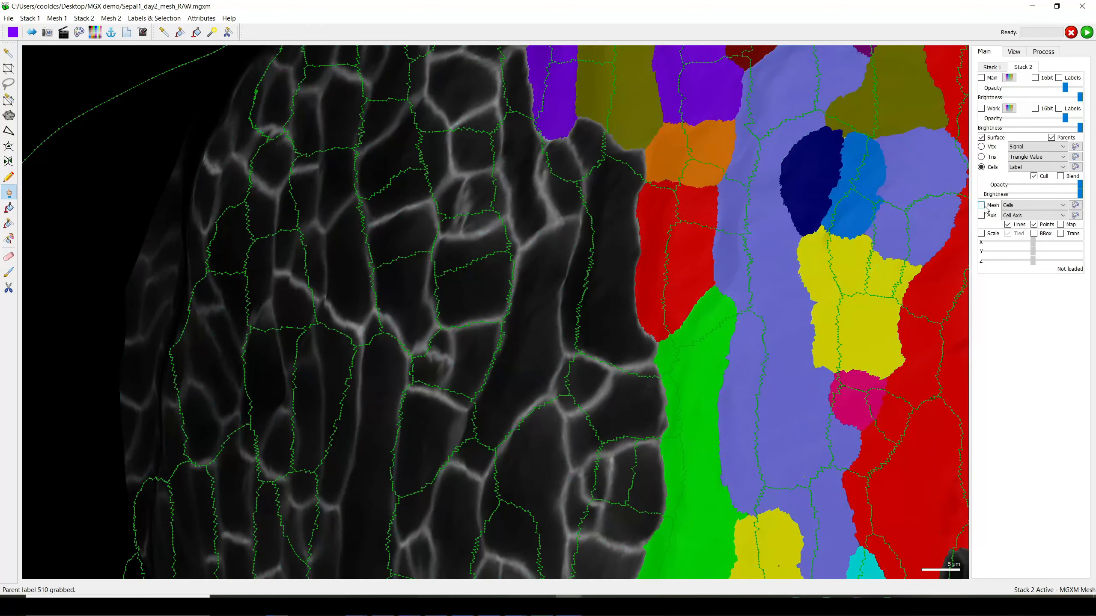
click(984, 208)
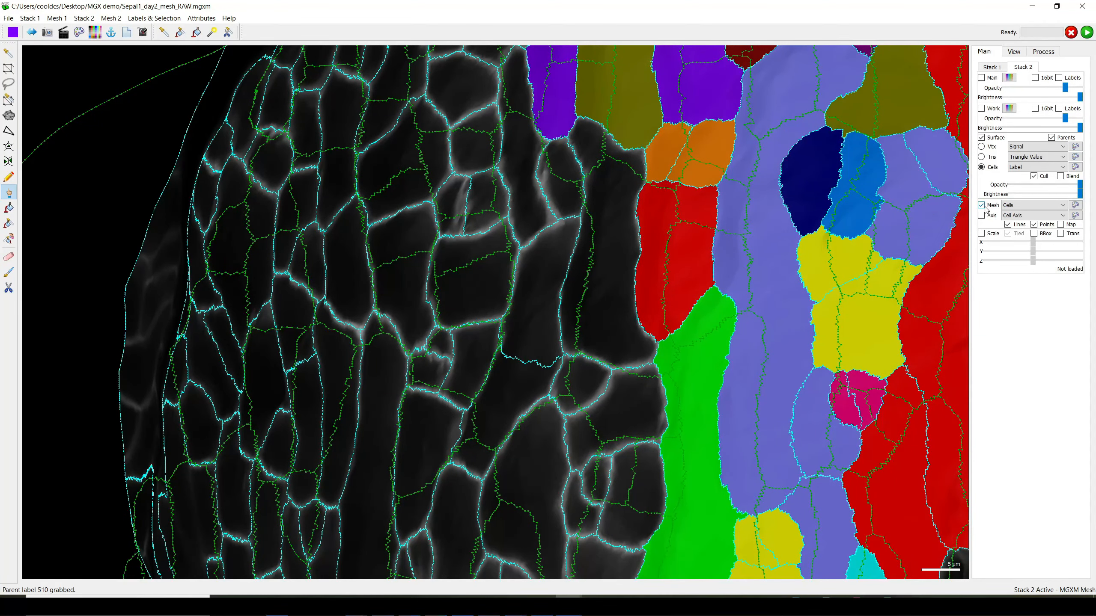
click(983, 207)
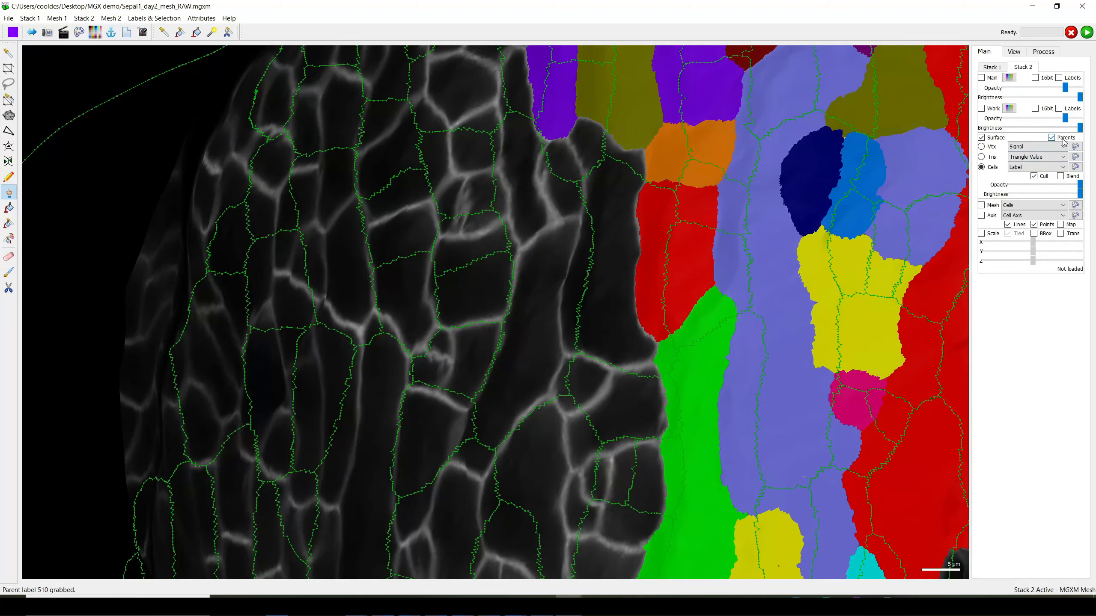
click(983, 206)
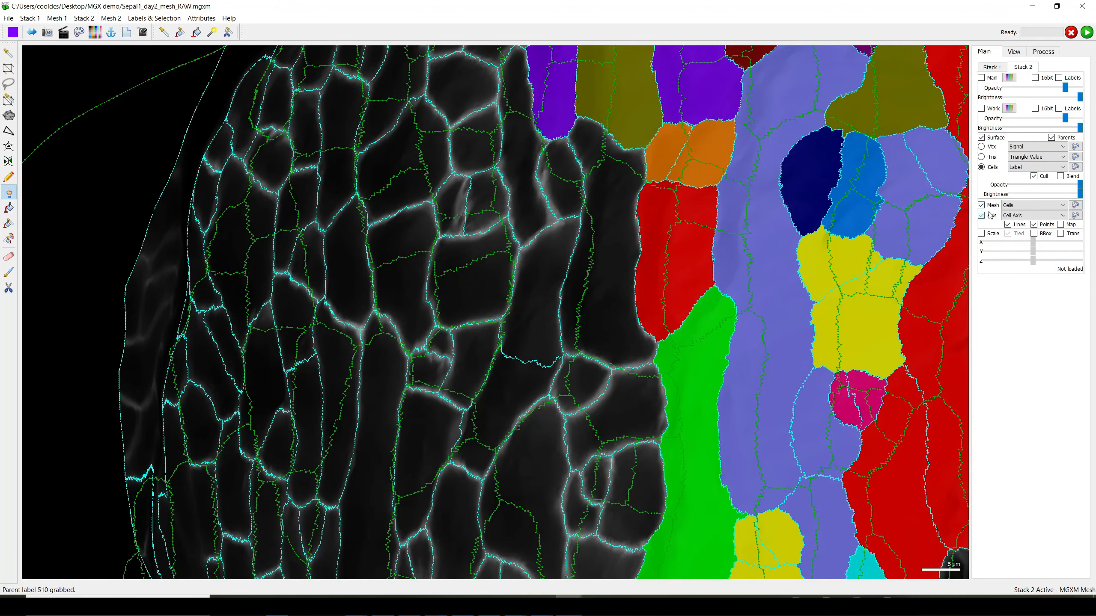
- Alternate Stack 2 between parent labels and its own cell labels to examine the segmentation beside the labeled area
click(1051, 138)
right_drag(804, 240, 771, 260)
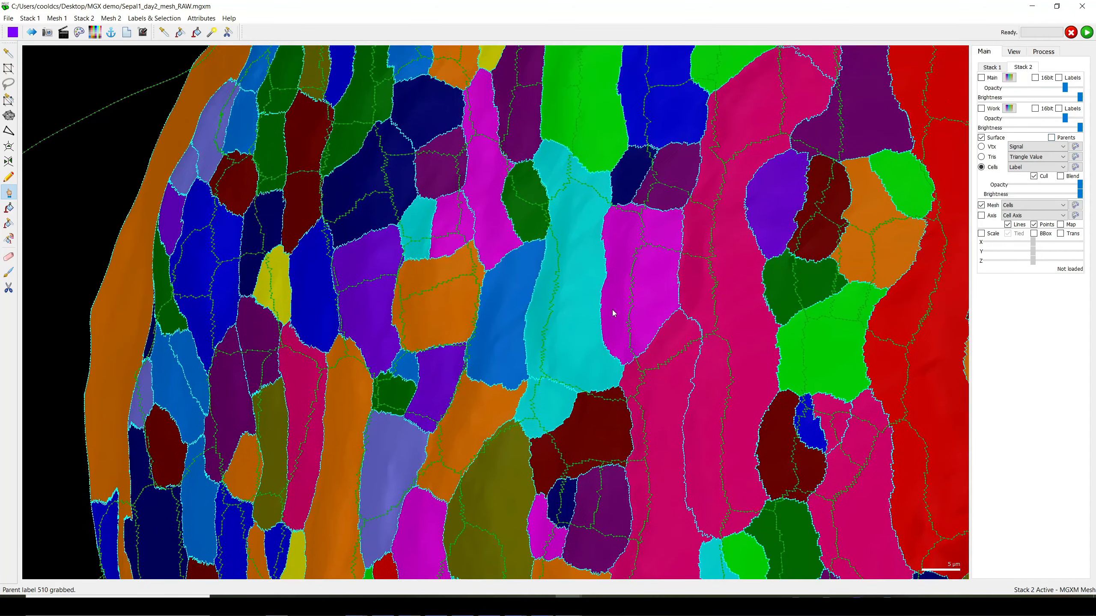
click(1057, 140)
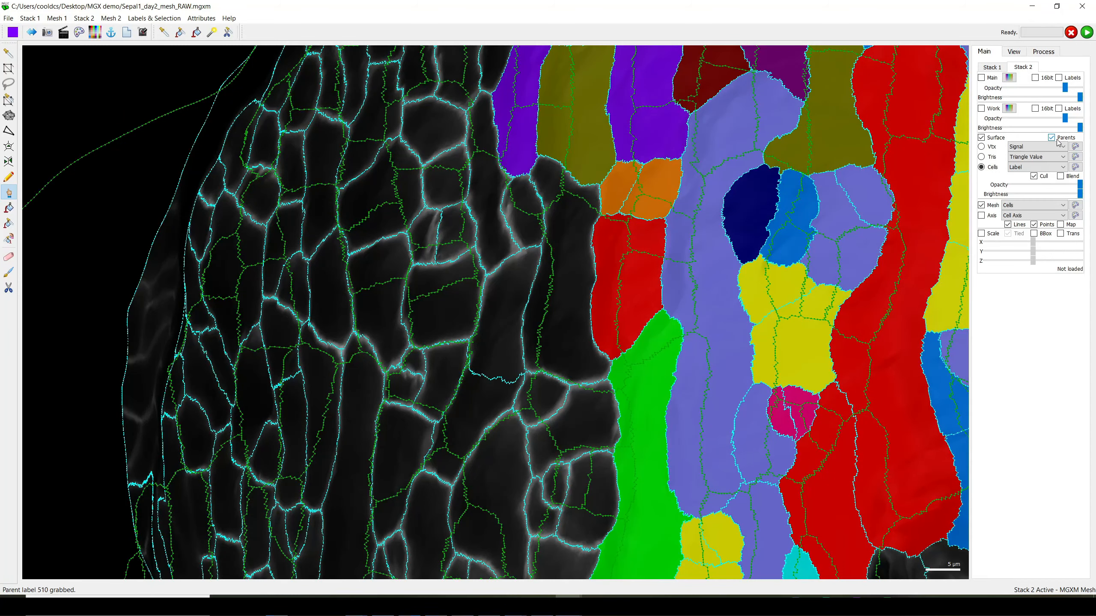
click(1057, 141)
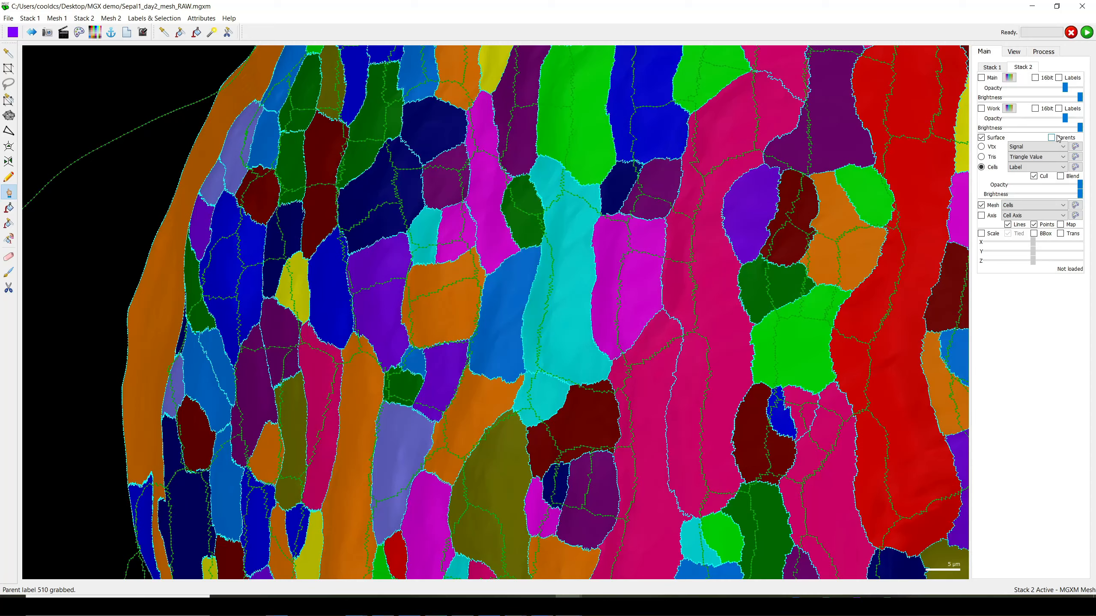
click(1057, 138)
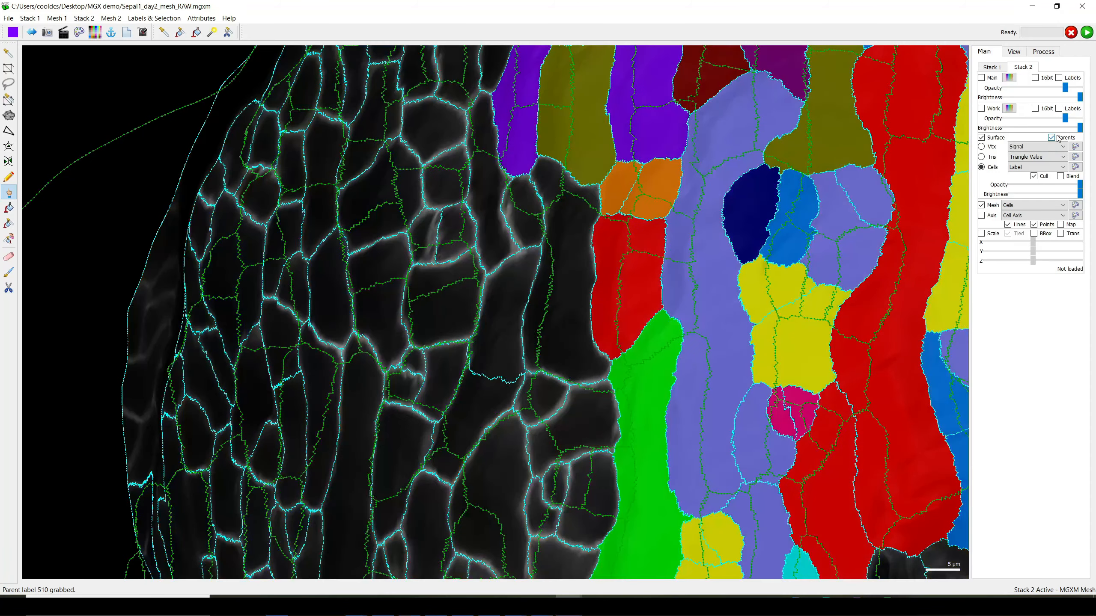
- With parent labels hidden, merge the orange cell into the elongated blue cell above it by filling it with label 845
click(1057, 139)
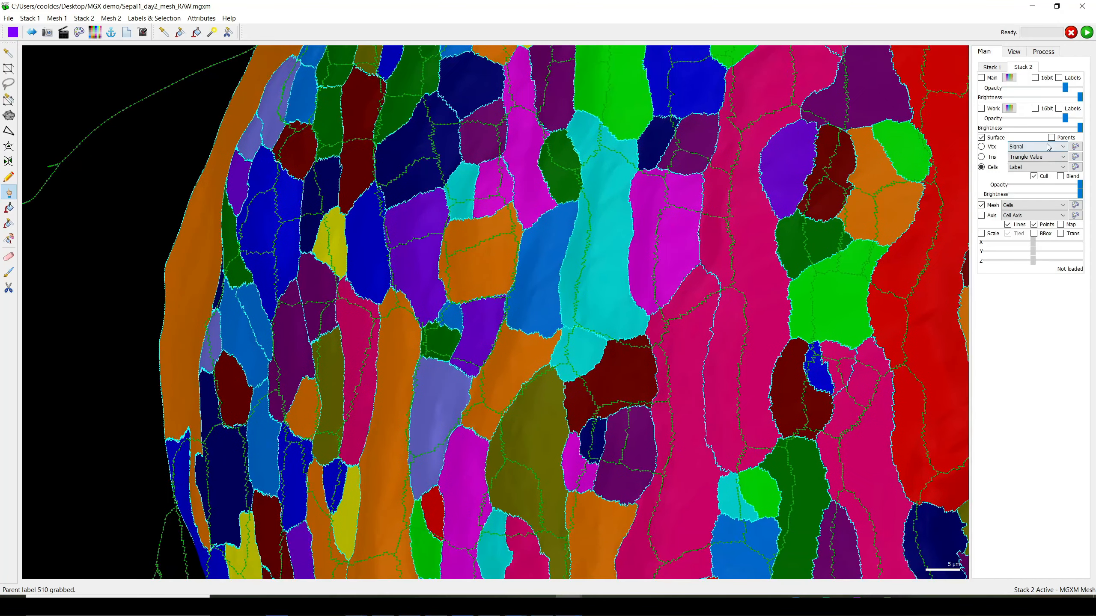
drag(789, 235, 579, 108)
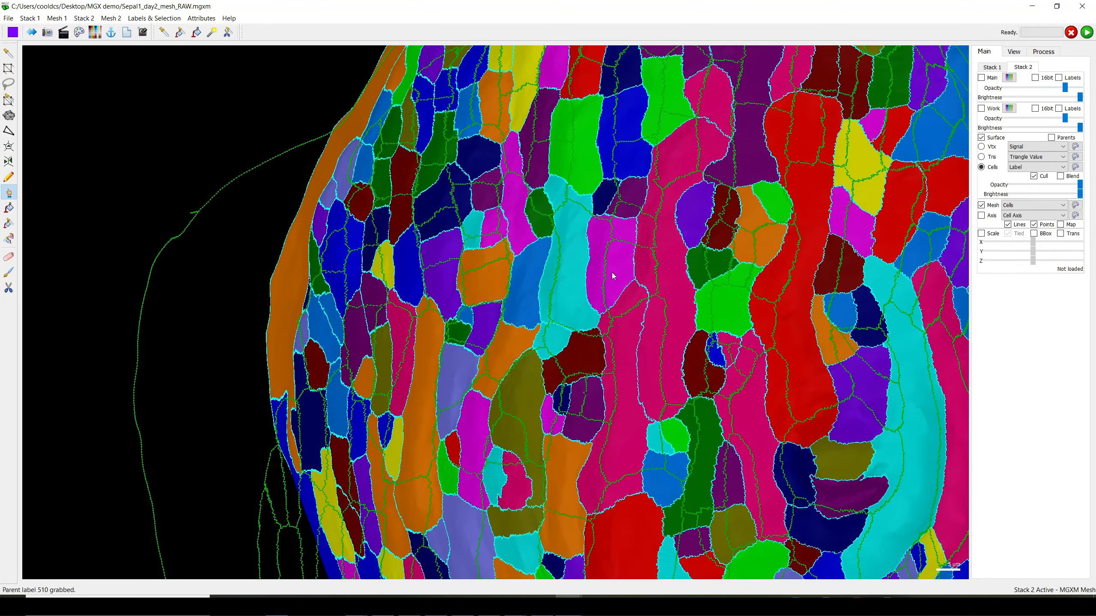
scroll(626, 260, up, 3)
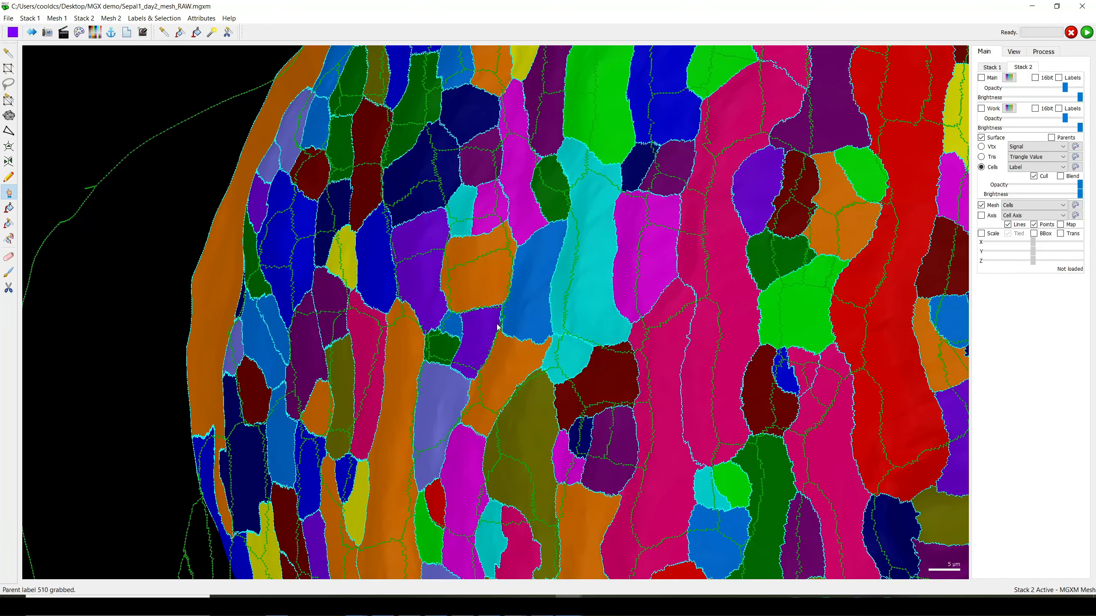
click(9, 53)
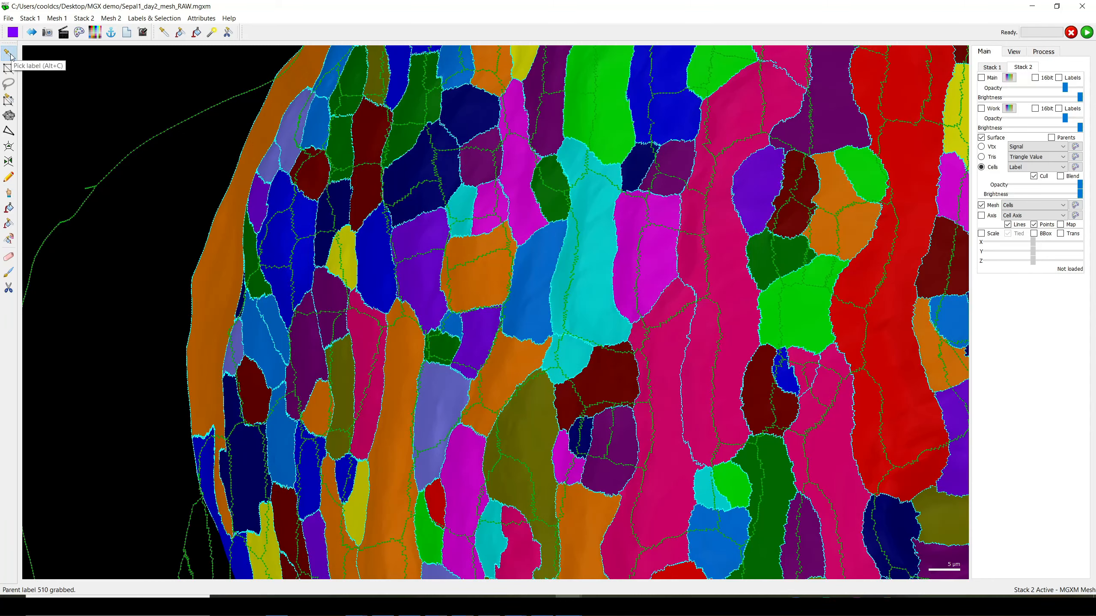
click(527, 312)
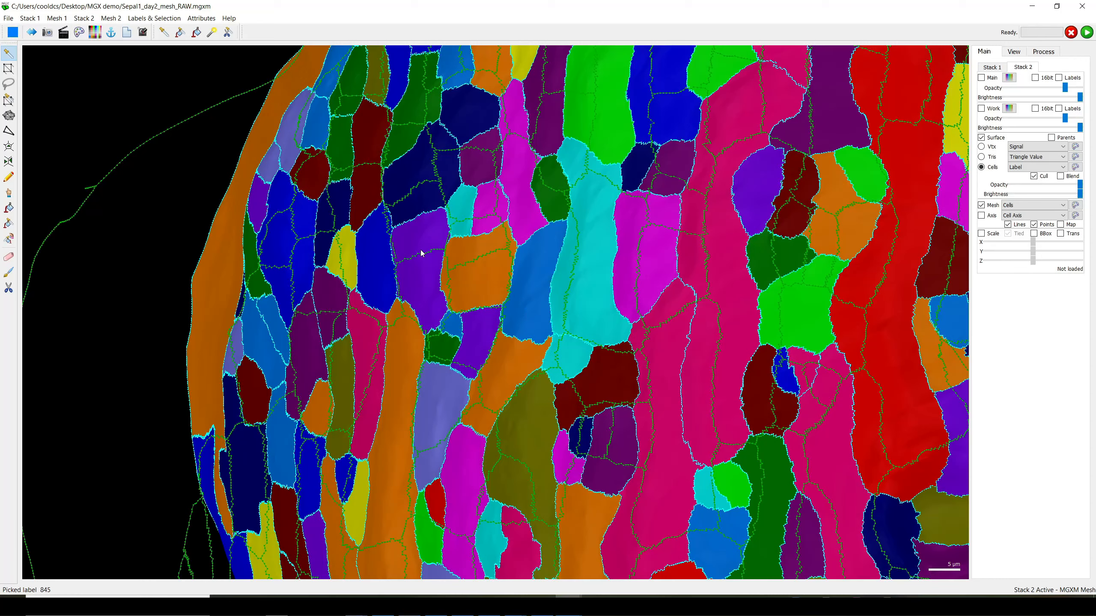
click(9, 210)
scroll(528, 355, up, 2)
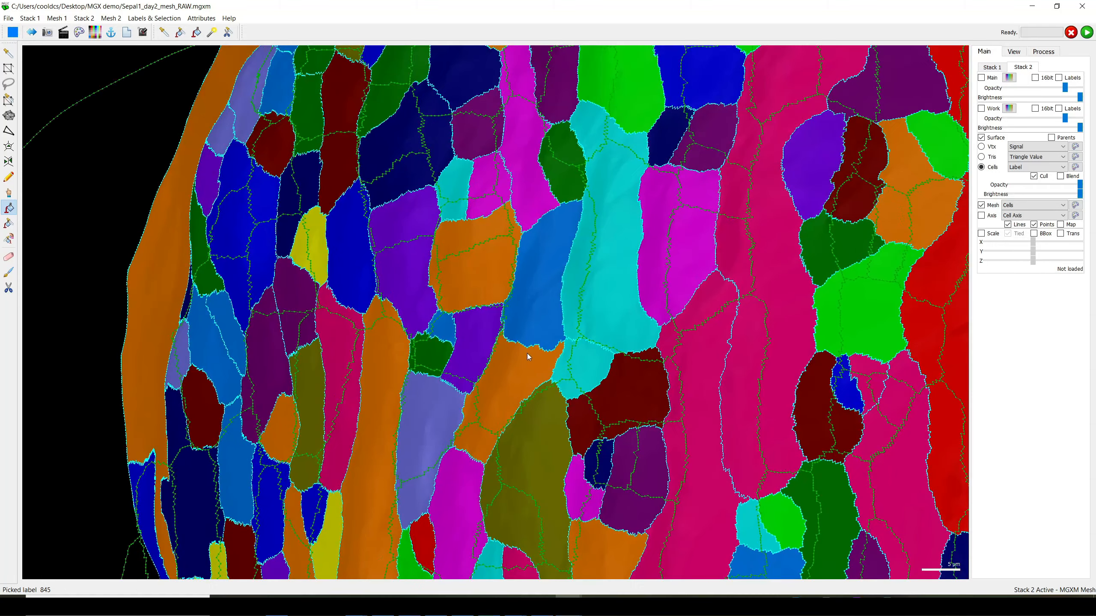
click(518, 374)
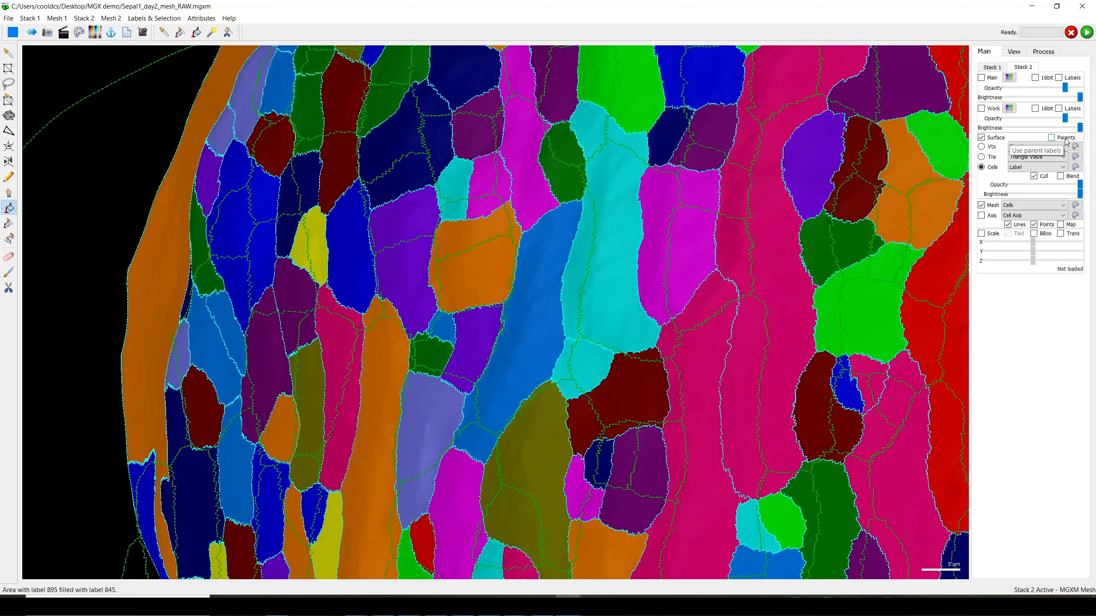
- Show parent labels and assign them to the merged elongated cell, its upper neighbors and the long cell beside the red one
click(1051, 138)
scroll(592, 254, down, 2)
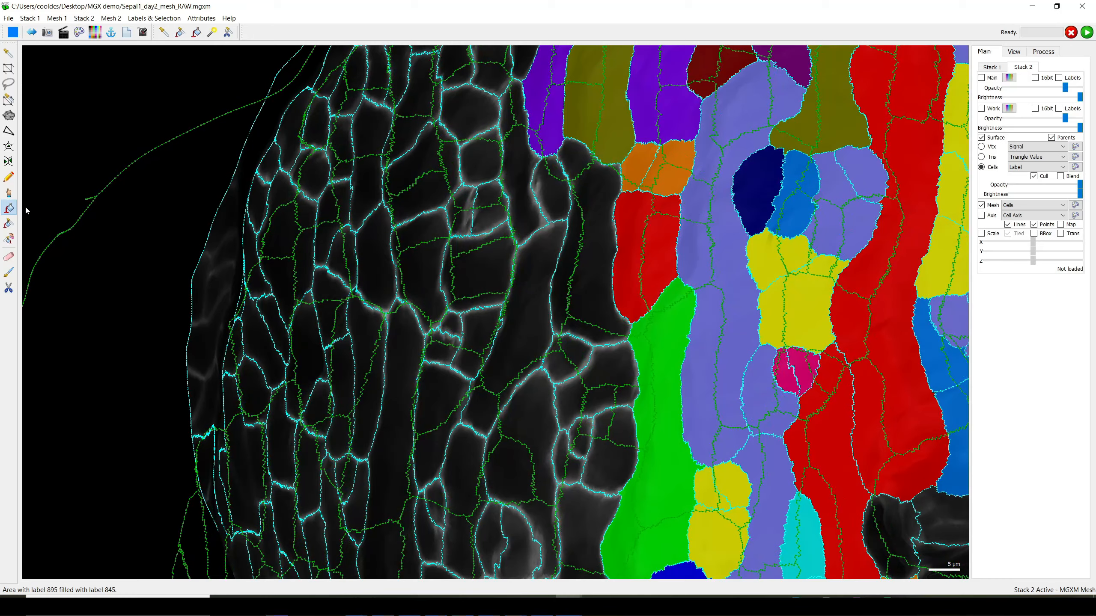
click(9, 193)
scroll(561, 211, up, 2)
click(535, 204)
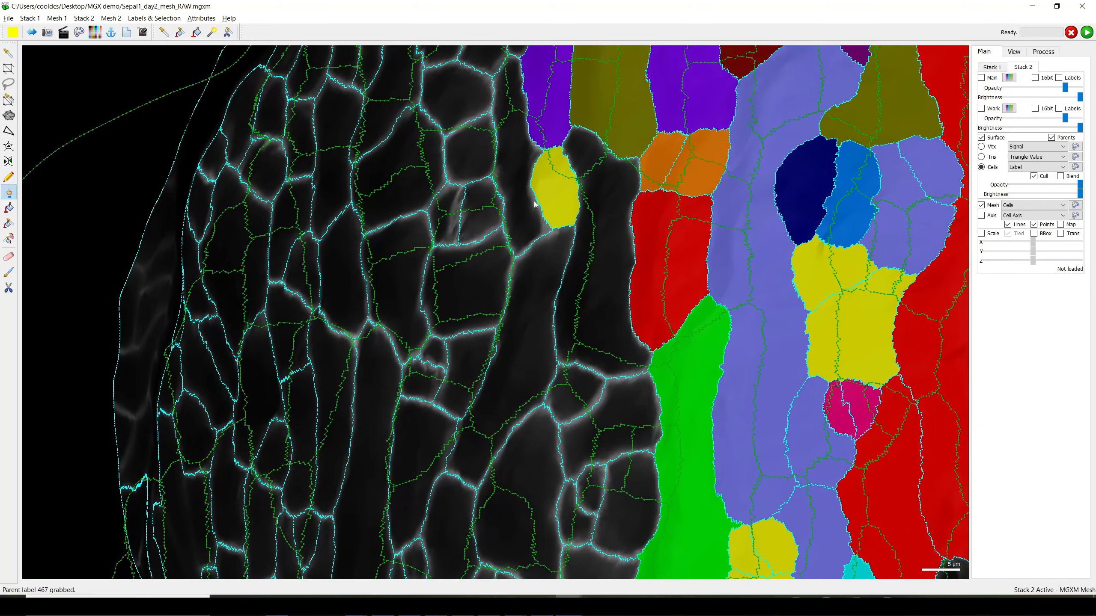
alt+click(535, 204)
alt+click(539, 258)
scroll(560, 280, down, 2)
alt+click(570, 295)
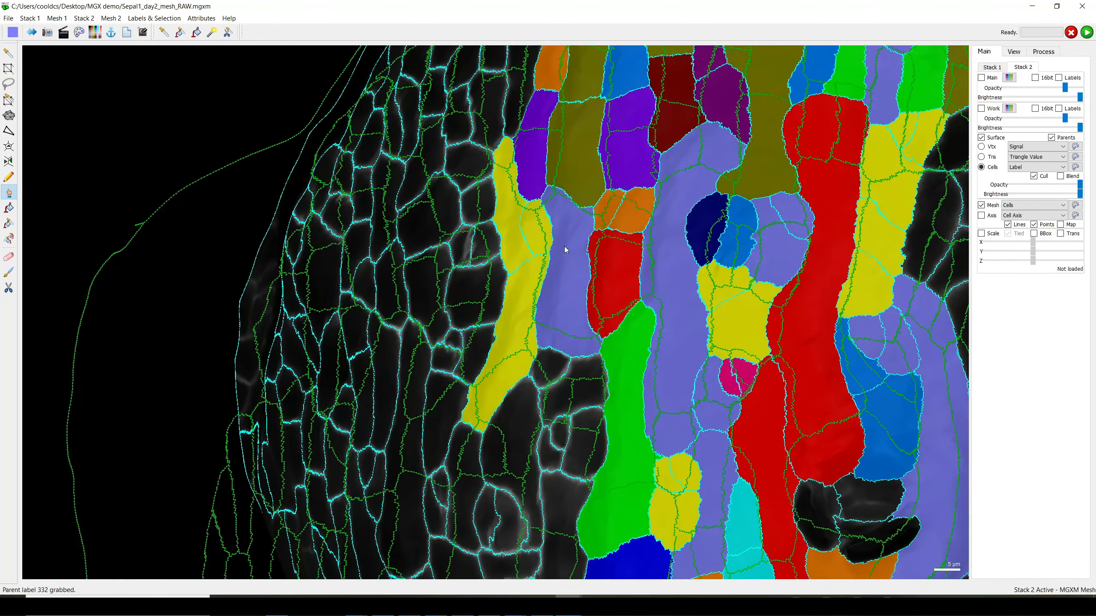
- Assign parent labels to the unlabeled cells between the long yellow cell and the green cell, including labels 84 and 85
right_drag(560, 425, 576, 314)
alt+click(614, 306)
alt+click(577, 290)
alt+click(574, 277)
alt+click(566, 298)
alt+click(596, 298)
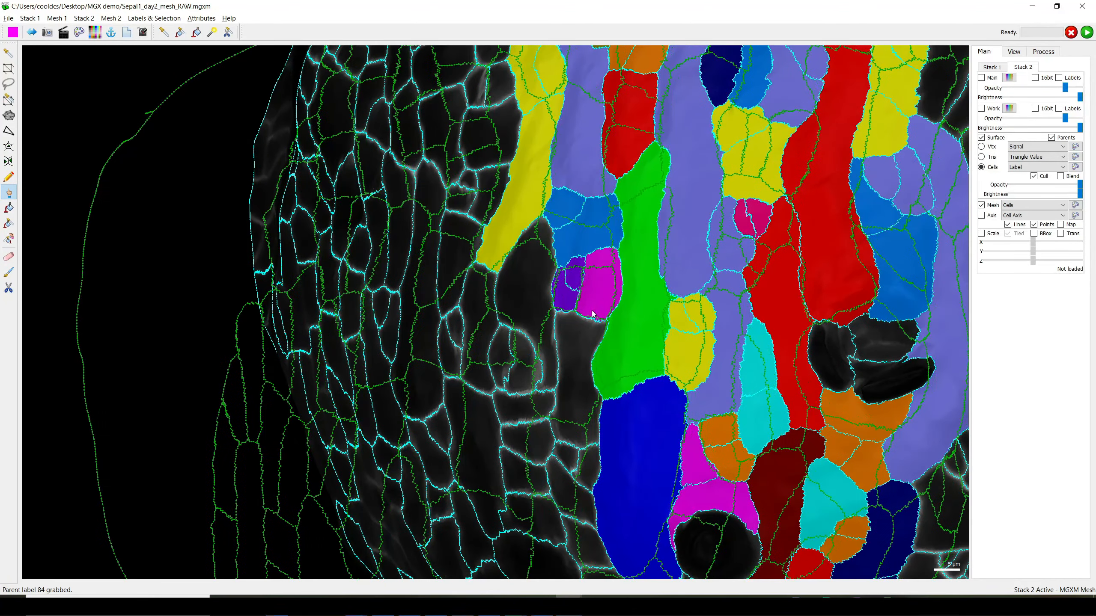
alt+click(568, 351)
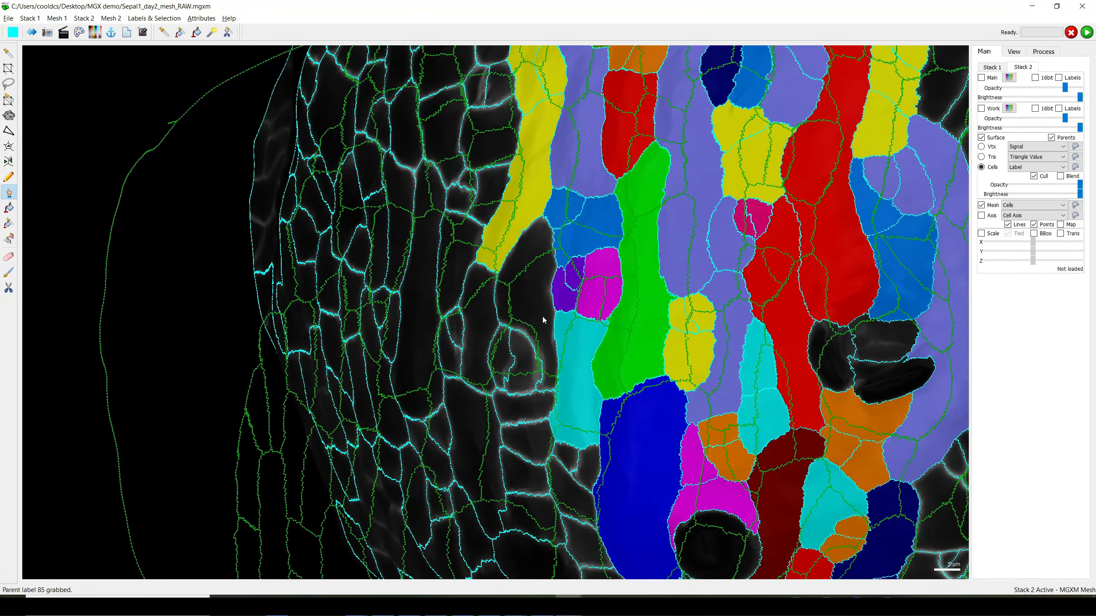
- Assign parent labels to the large cell beside the purple one, the oval cell below it (351), and the cell groups underneath (502, 86)
right_drag(543, 316, 580, 282)
alt+click(554, 310)
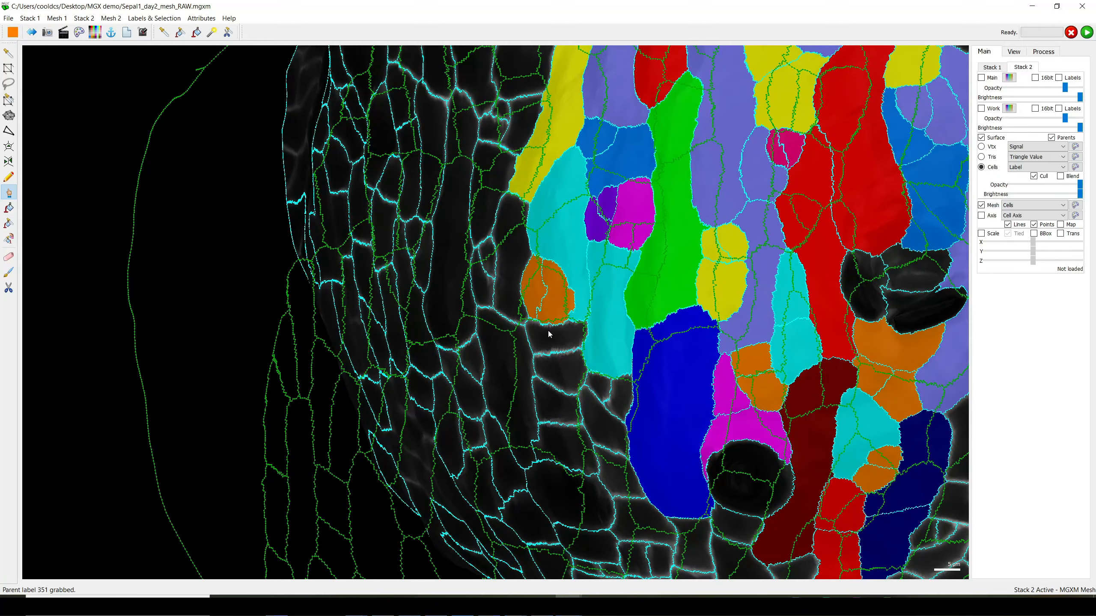
alt+click(568, 349)
right_drag(557, 411, 548, 320)
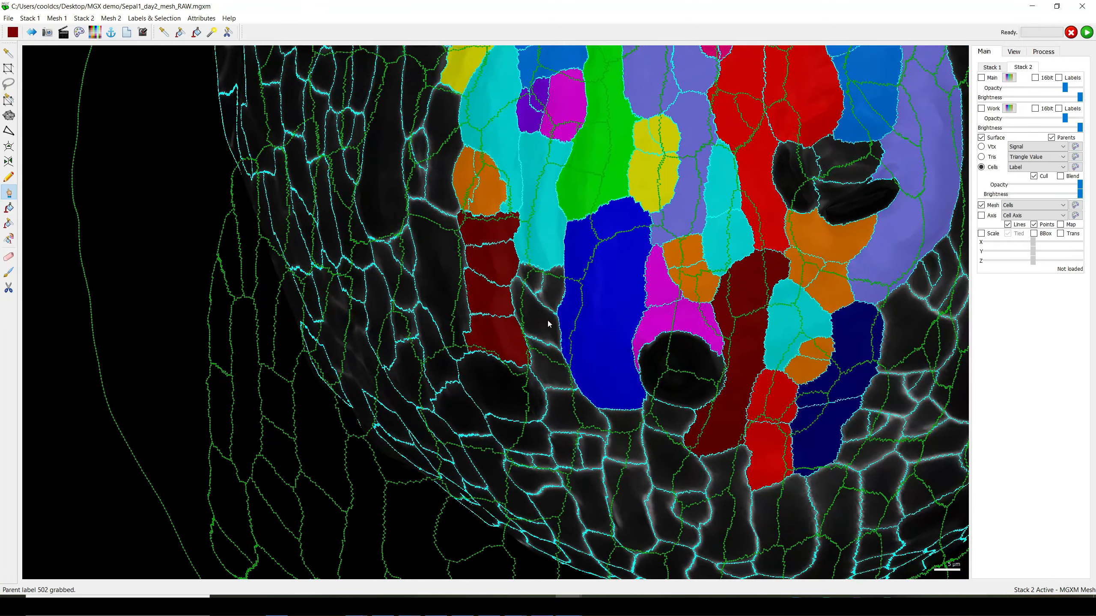
mouse_move(535, 283)
alt+mouse_down()
mouse_move(551, 299)
mouse_move(552, 332)
alt+mouse_up()
- Realign the Stack 1 outlines over the unlabeled Stack 2 cells on the right-hand side of the labeled area
scroll(586, 363, down, 3)
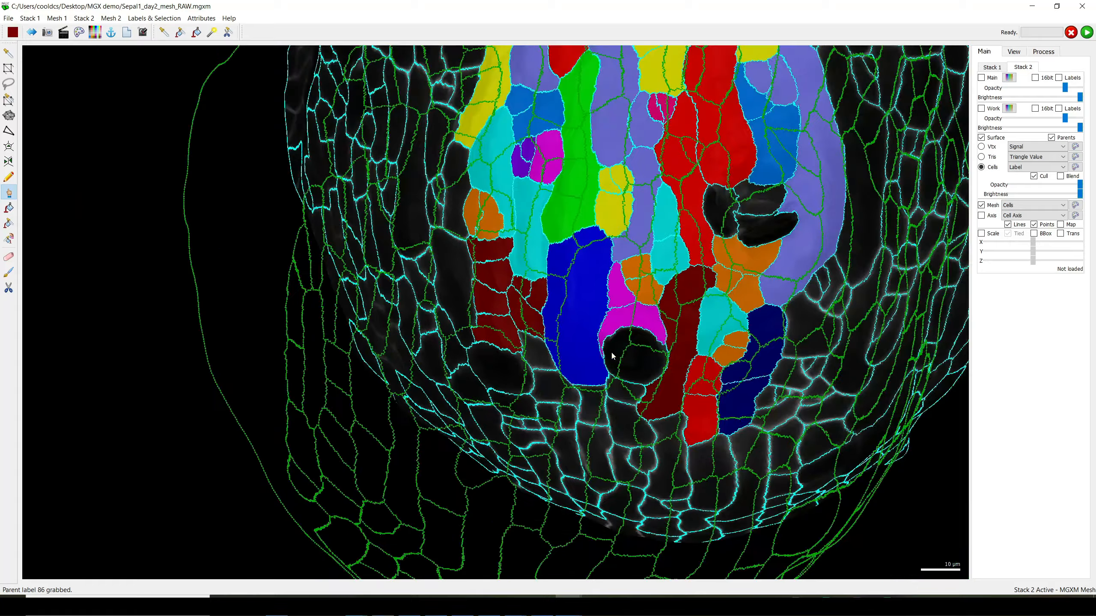
scroll(611, 352, down, 1)
right_drag(597, 326, 608, 535)
right_drag(668, 236, 457, 155)
drag(457, 155, 564, 167)
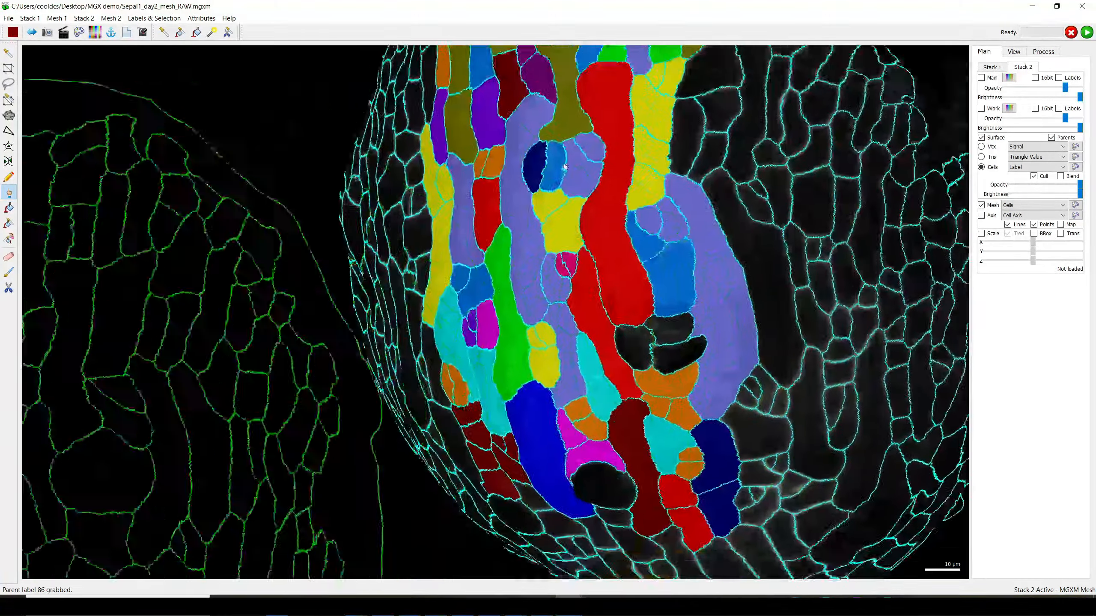
right_drag(762, 254, 550, 340)
scroll(550, 340, down, 5)
drag(665, 299, 460, 274)
scroll(577, 390, up, 2)
right_drag(518, 269, 587, 315)
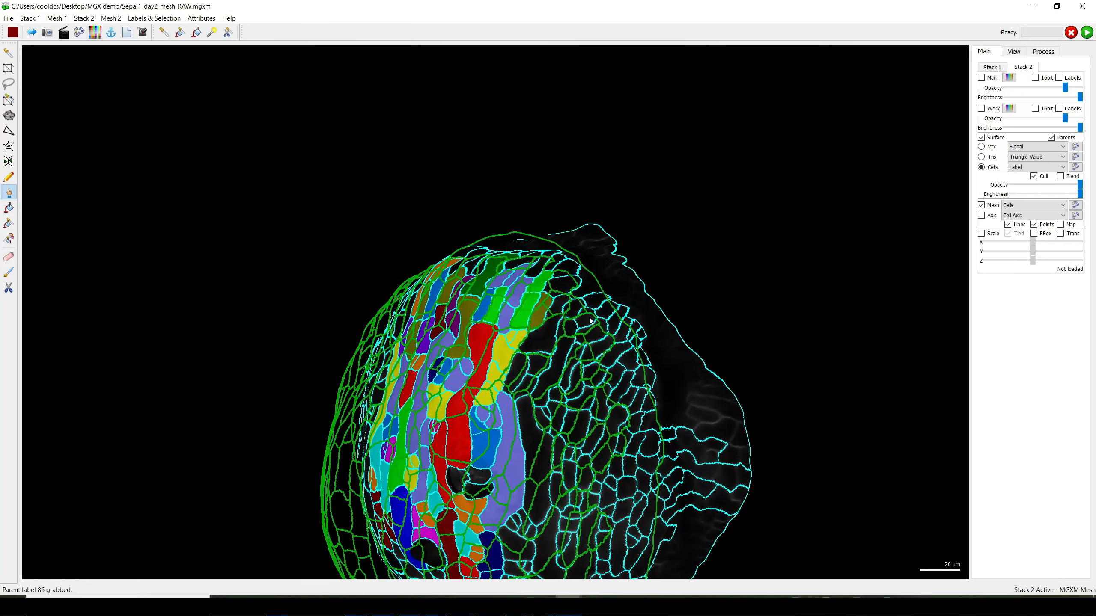
scroll(594, 313, up, 5)
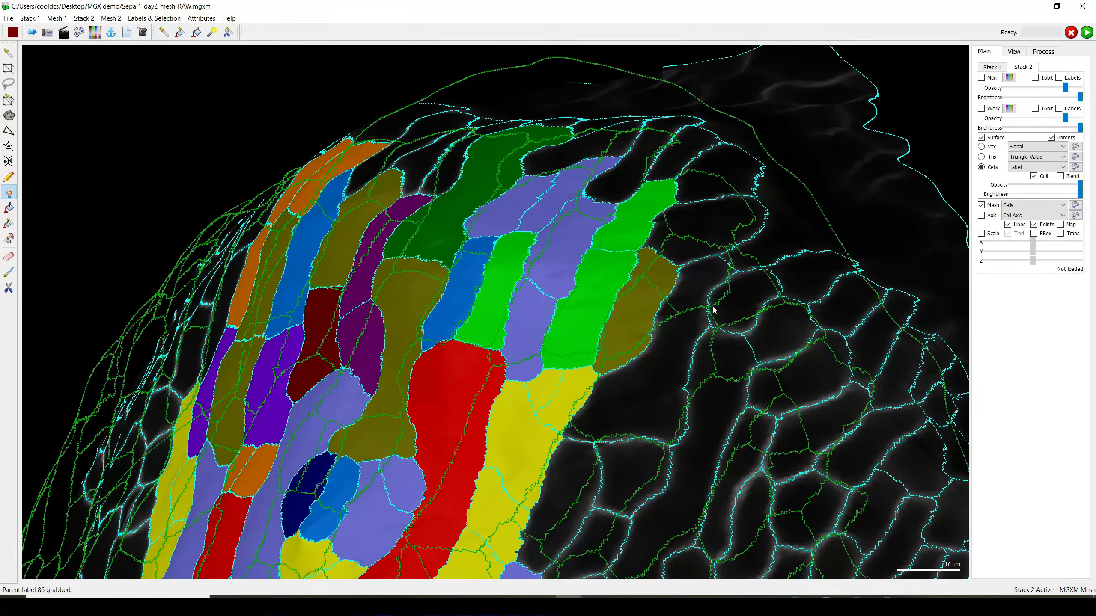
- Assign parent labels 449, 569 and 33 to three unlabeled cells right of the olive and yellow cells
right_drag(695, 267, 598, 245)
alt+click(630, 298)
right_drag(653, 379, 616, 315)
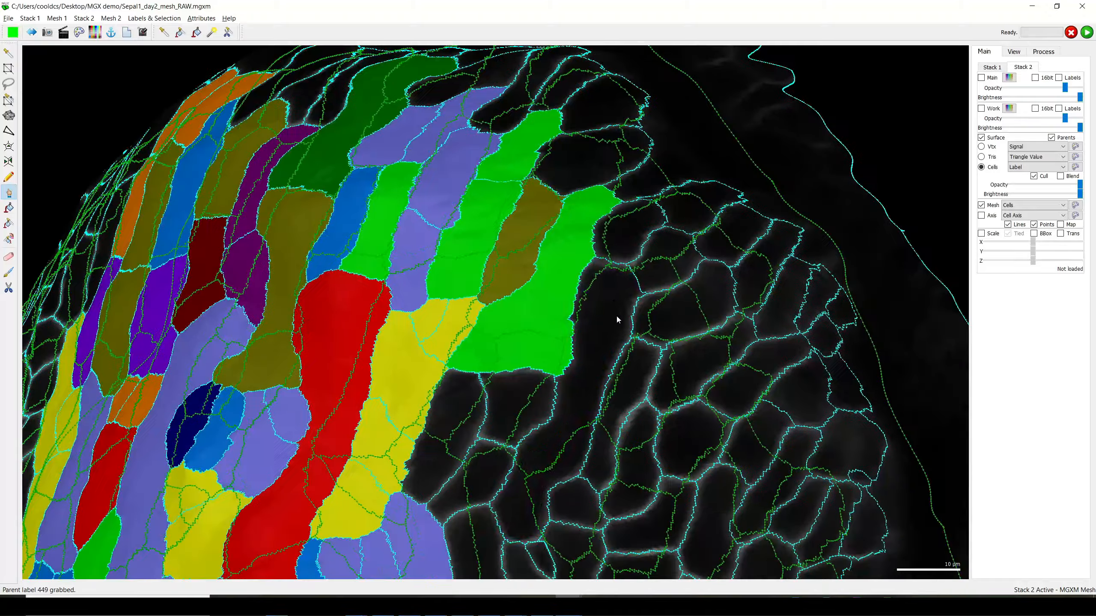
alt+click(591, 302)
drag(616, 314, 675, 304)
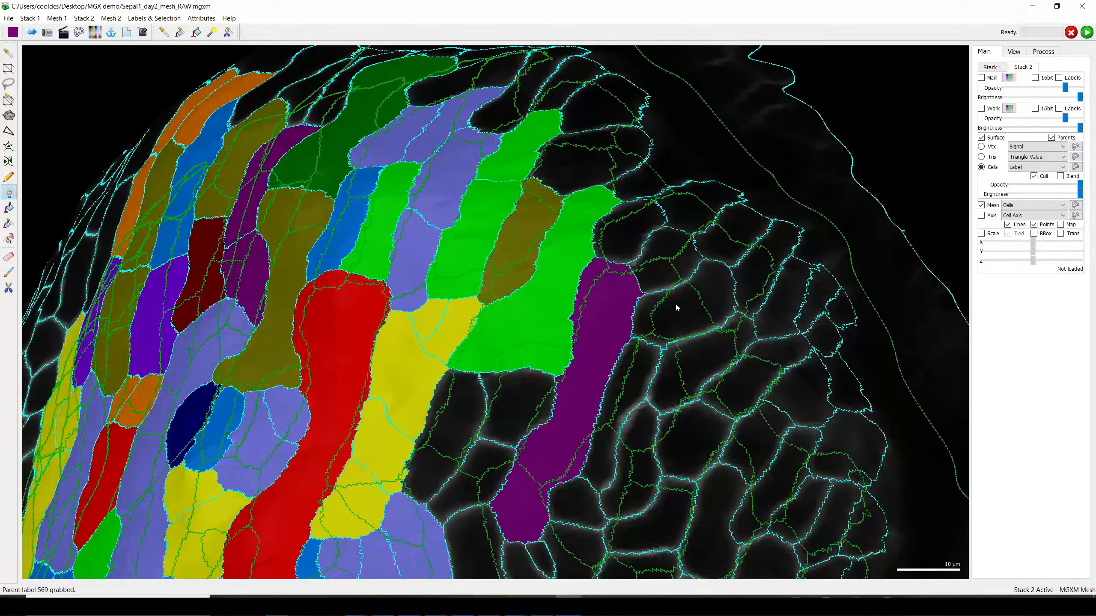
alt+click(675, 304)
- Compare the cell outlines with the Stack 2 surface signal around the newly labeled purple and green cells
right_drag(675, 303, 613, 324)
scroll(613, 325, up, 3)
drag(613, 324, 667, 311)
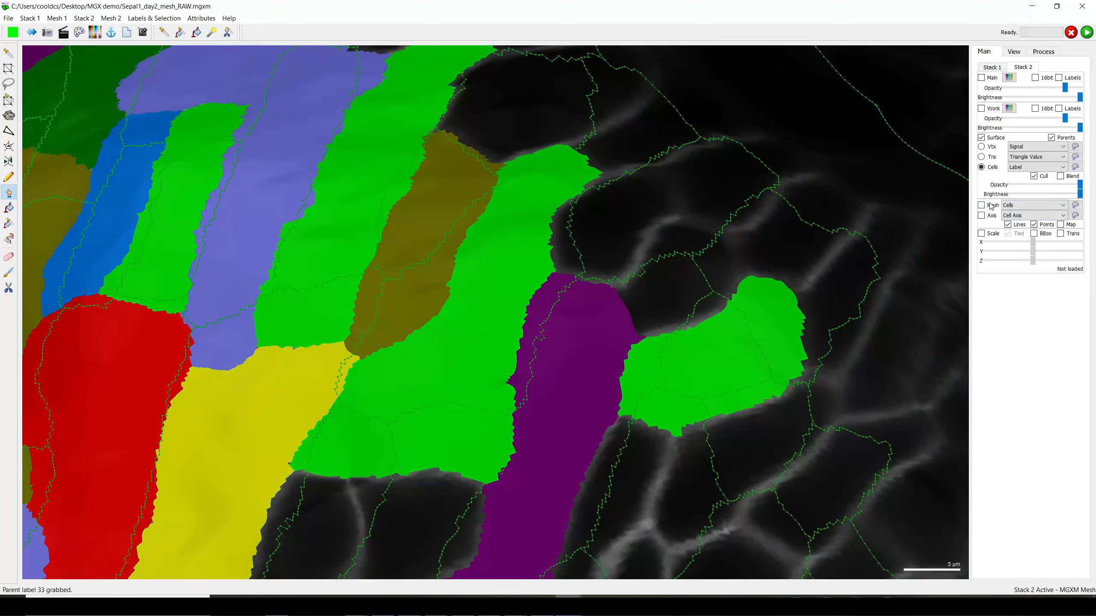
click(984, 147)
click(987, 169)
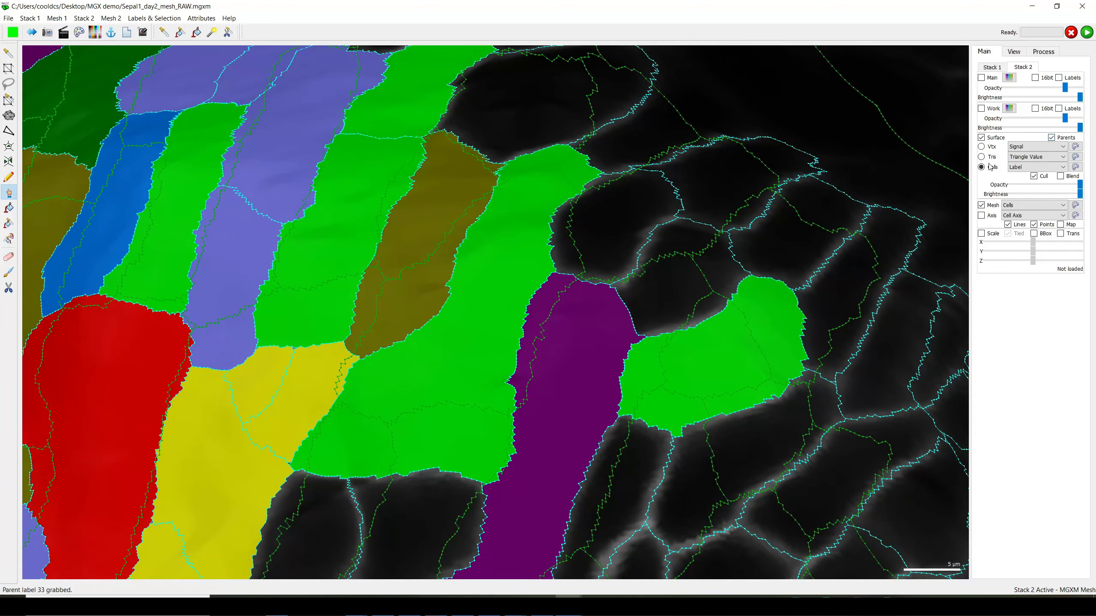
click(991, 148)
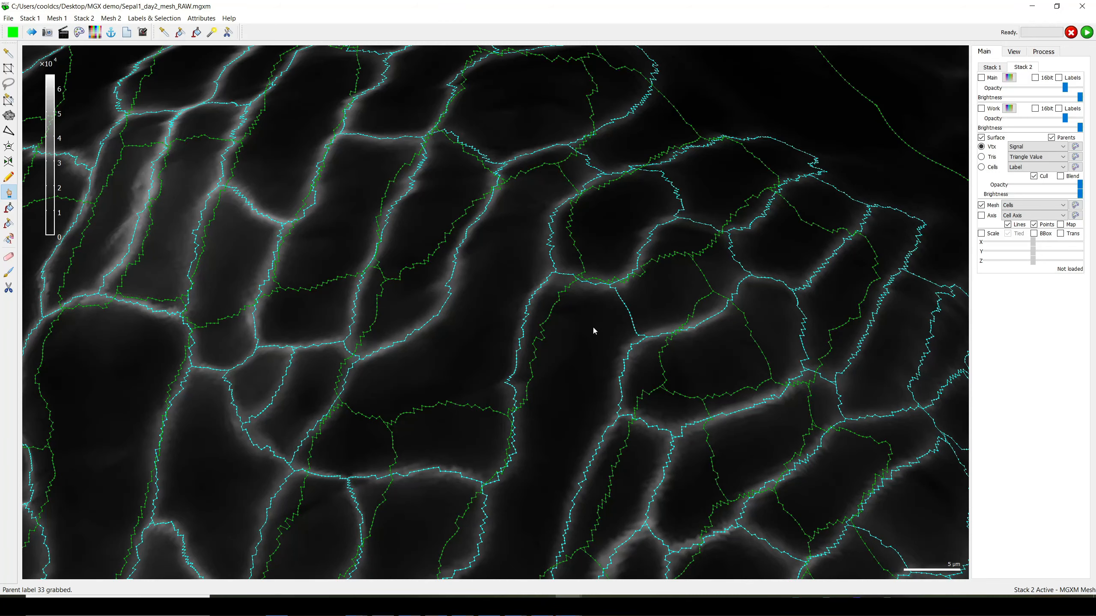
click(991, 166)
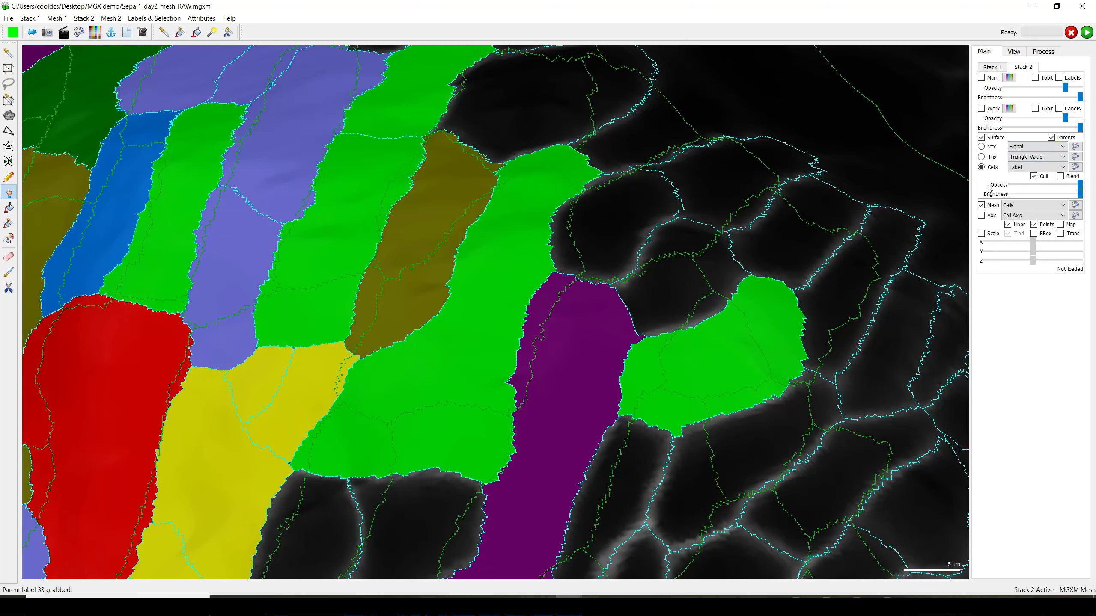
- Merge over-segmented cell 442 into the adjoining long cell by filling it with label 862, then restore the parent display
click(1062, 138)
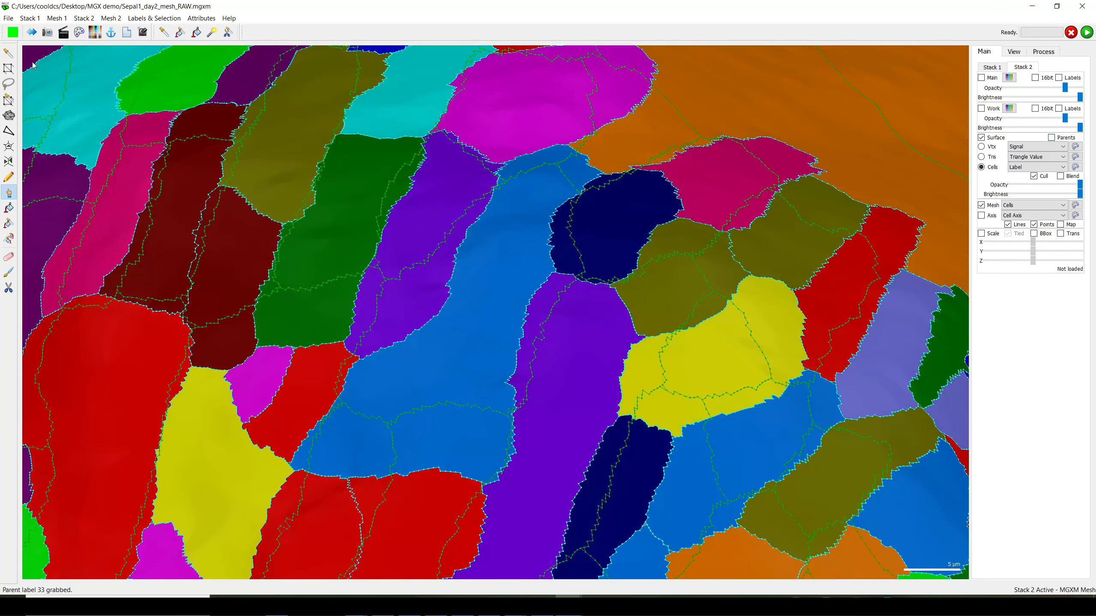
click(5, 57)
alt+click(612, 330)
click(3, 207)
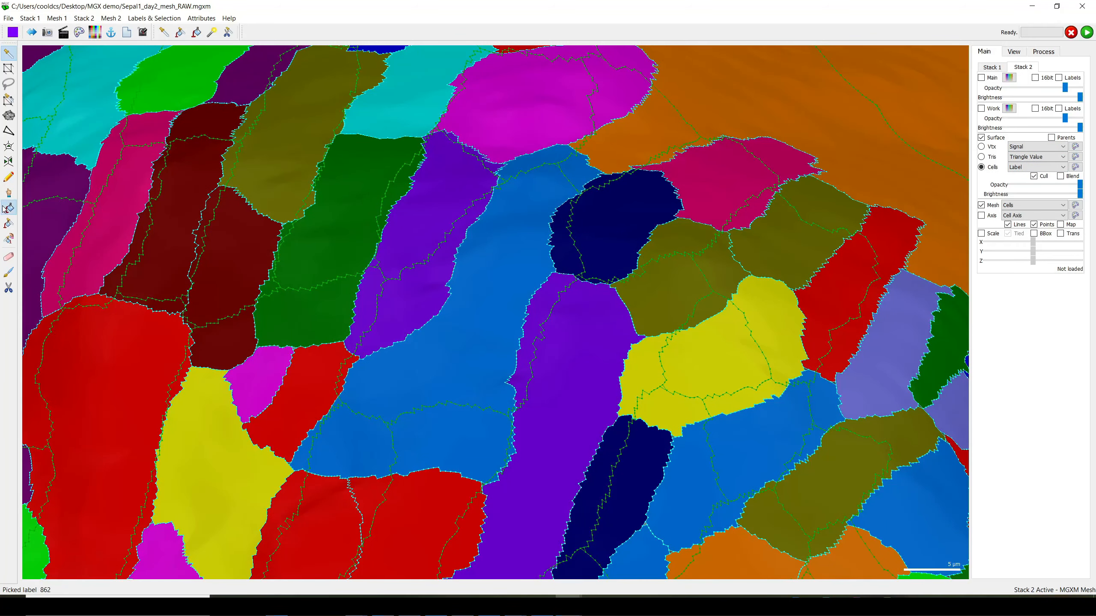
alt+click(632, 304)
click(1051, 137)
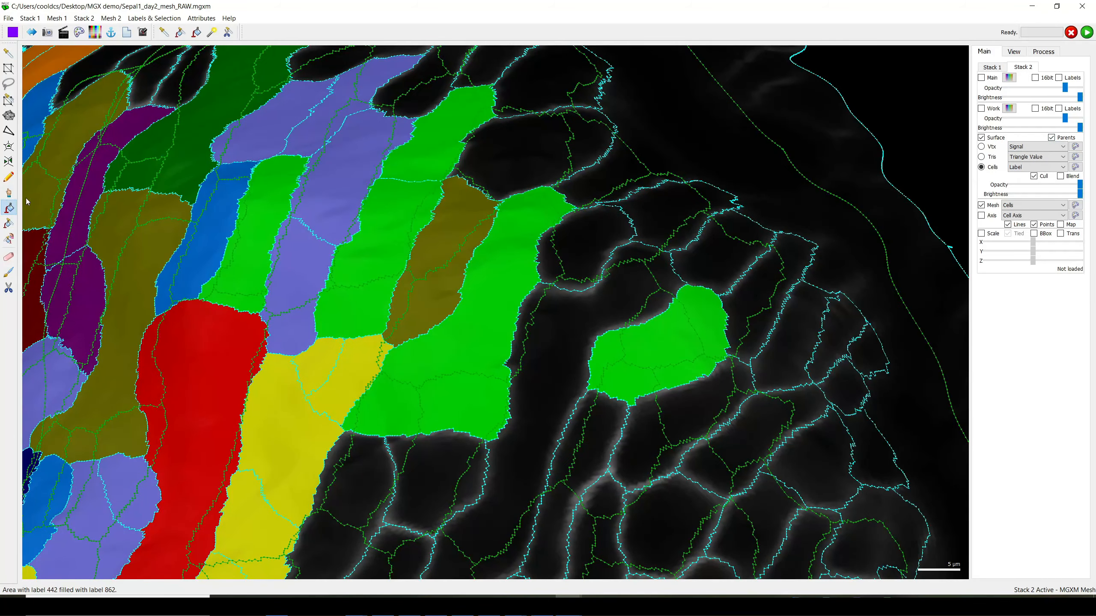
- Assign parent label 569 to the newly merged long cell
click(9, 192)
scroll(624, 320, up, 2)
click(617, 298)
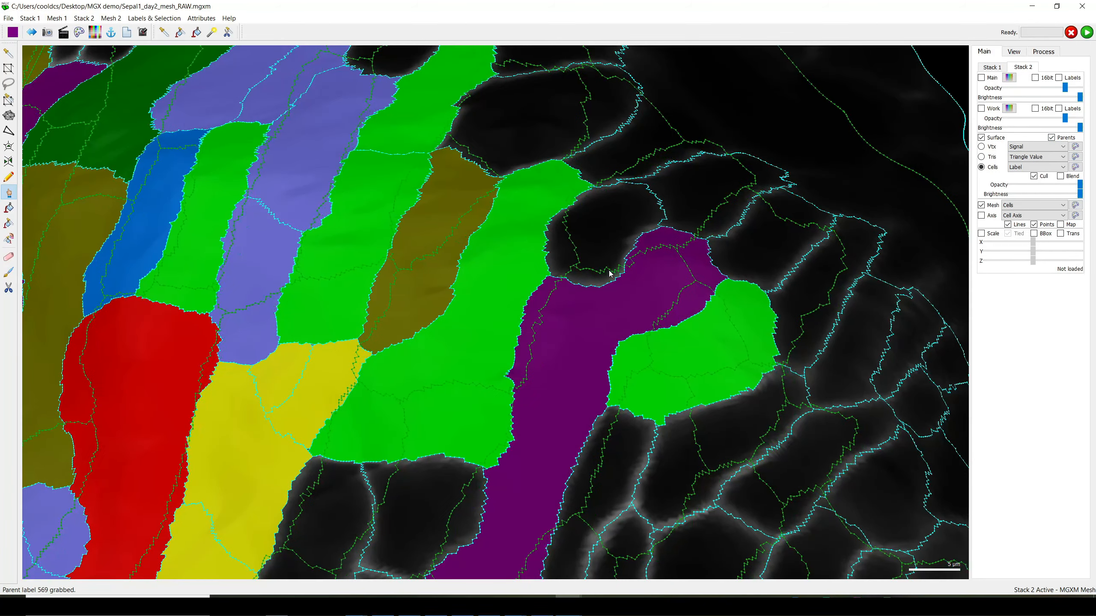
- Compare the Stack 1 surface and Stack 2 outlines, then assign parent label 263 to the unlabeled cells above the purple one
right_drag(657, 228, 600, 337)
scroll(604, 337, up, 1)
scroll(601, 320, up, 2)
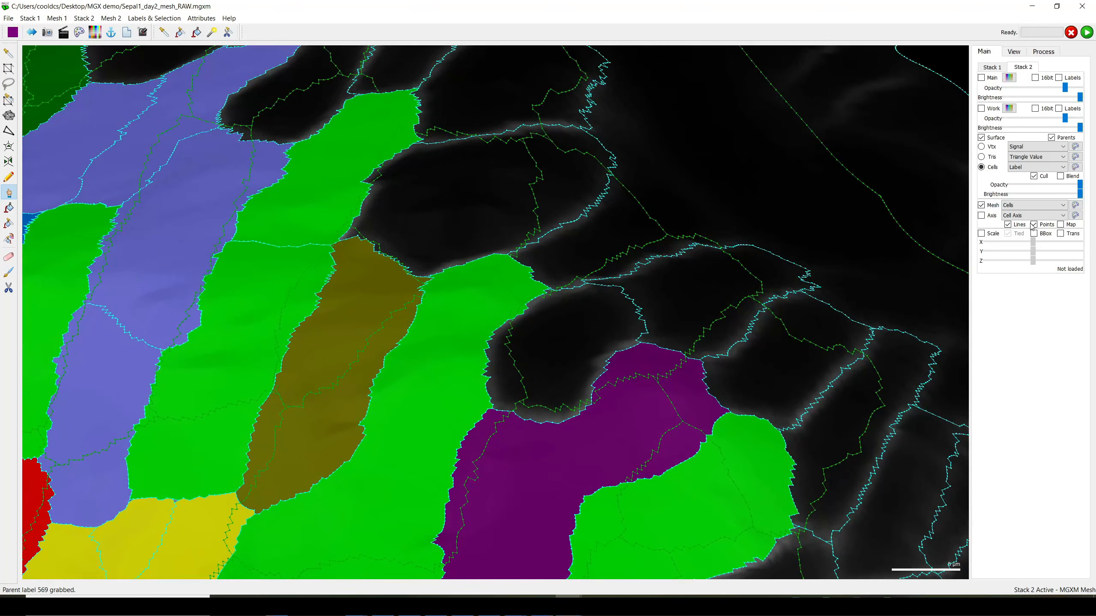
click(992, 67)
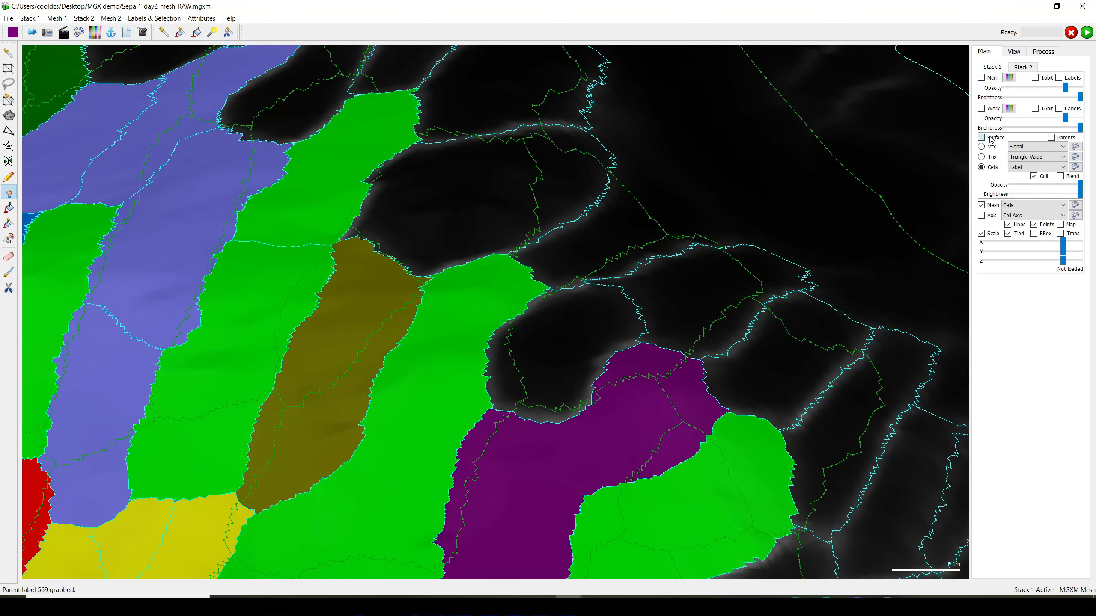
click(991, 138)
click(991, 137)
click(1023, 68)
click(985, 205)
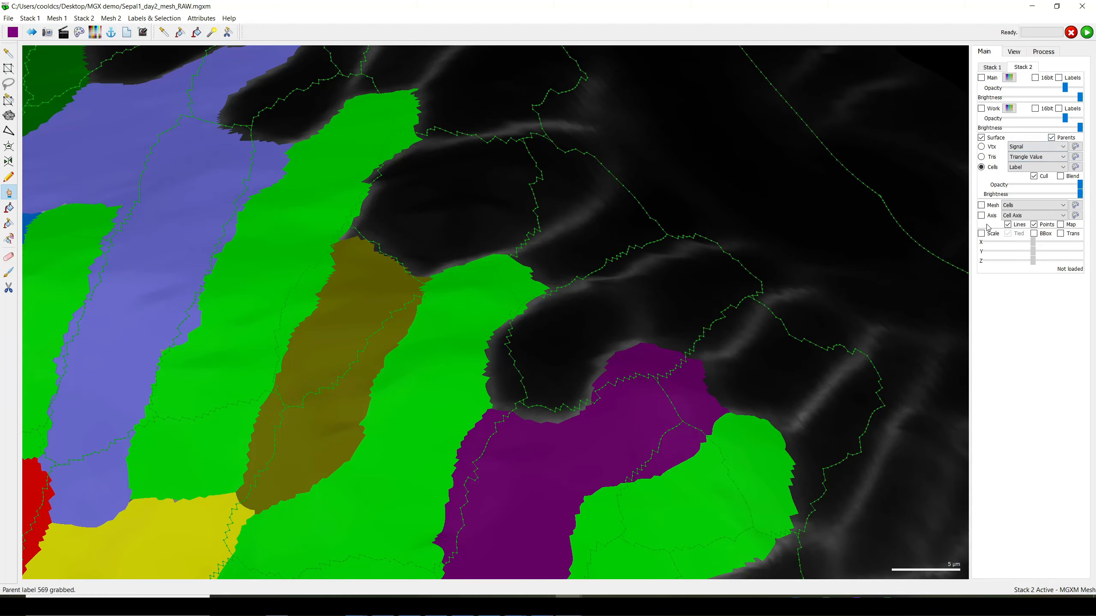
click(981, 206)
alt+click(604, 324)
alt+click(677, 302)
scroll(695, 360, down, 5)
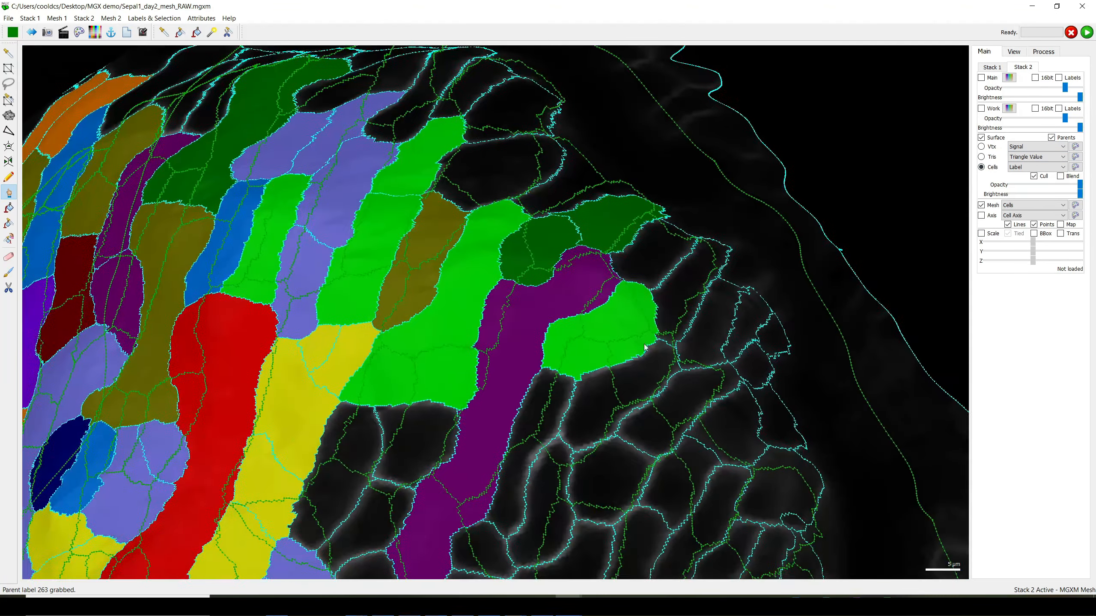
- Check the Stack 1 surface labels and assign parent label 437 to the cells between the dark green and bright green ones
click(992, 67)
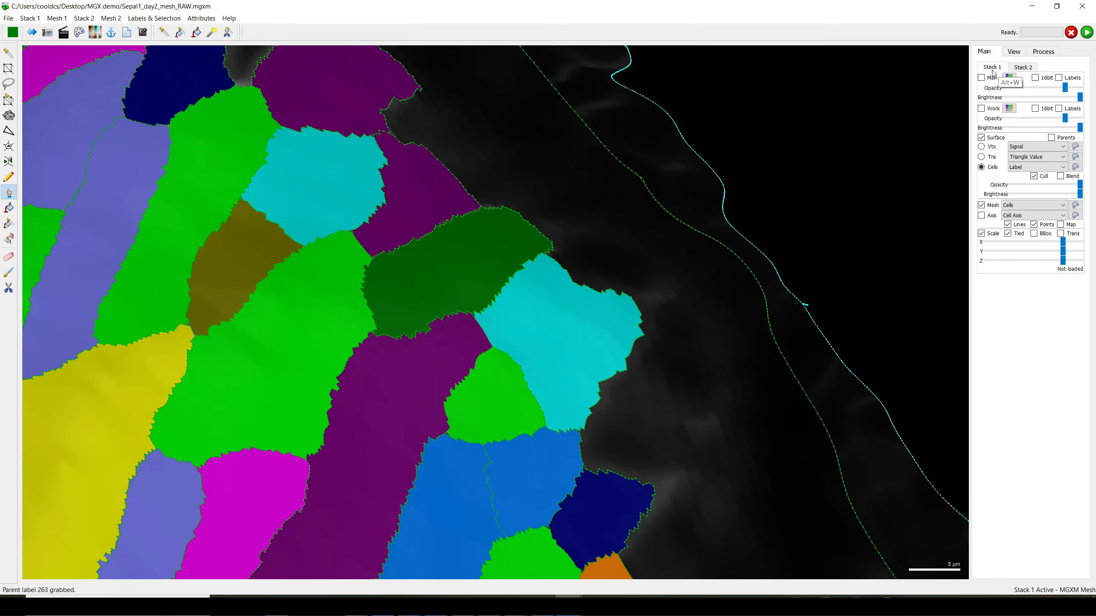
click(981, 137)
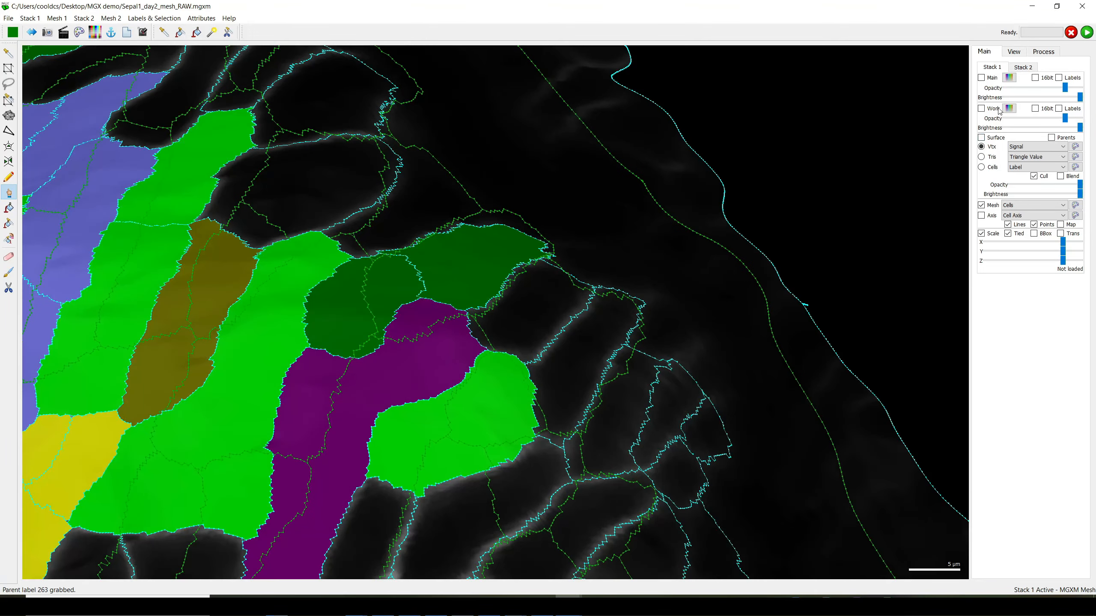
alt+click(556, 336)
scroll(496, 367, down, 5)
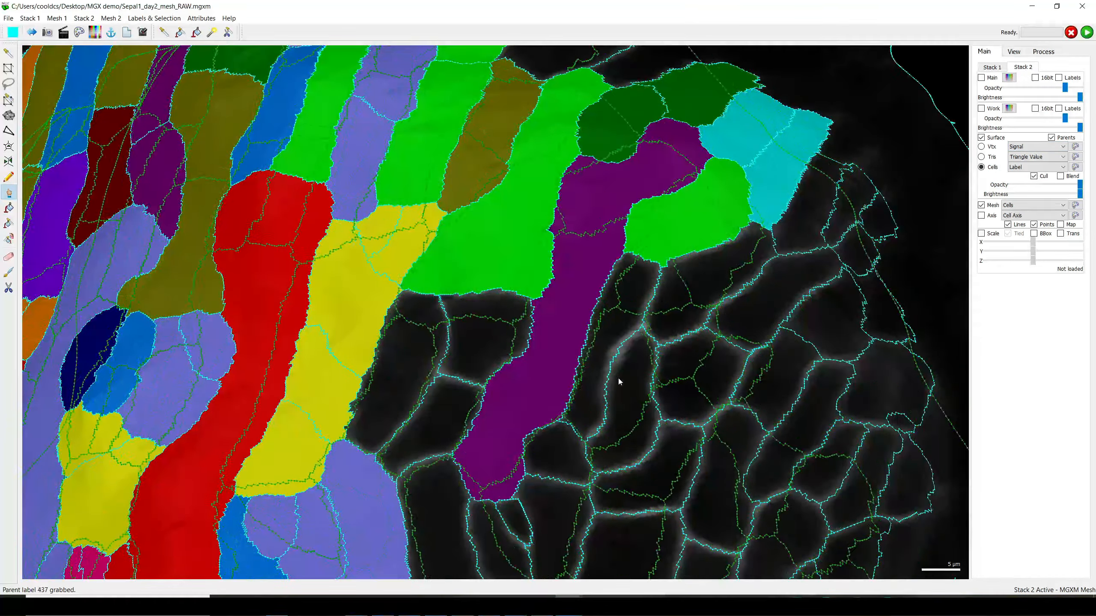
- Assign parent labels to the unlabeled cells right of the long purple cell, including label 104 for the elongated cell at their outer end
alt+click(602, 371)
alt+click(634, 371)
alt+click(689, 367)
right_drag(699, 296, 550, 339)
alt+click(565, 329)
right_drag(658, 287, 639, 189)
alt+click(524, 414)
alt+click(565, 312)
ctrl+right_drag(613, 289, 636, 260)
alt+click(636, 260)
scroll(643, 318, down, 4)
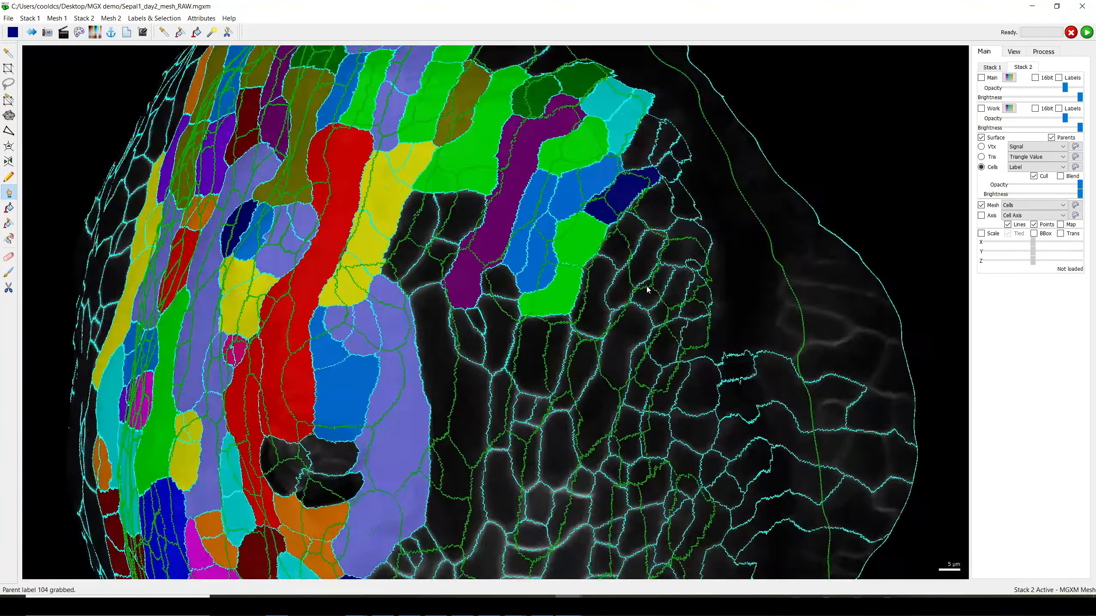
- Assign parent labels to the unlabeled cells between the long yellow and long purple cells, including label 36
scroll(643, 289, up, 3)
right_drag(470, 233, 513, 281)
alt+click(513, 285)
alt+click(580, 263)
alt+click(539, 332)
right_drag(604, 374, 569, 283)
scroll(569, 283, up, 3)
- Check the Stack 1 surface signal and assign parent labels to the cell cluster below the long purple cell
key(ctrl+x)
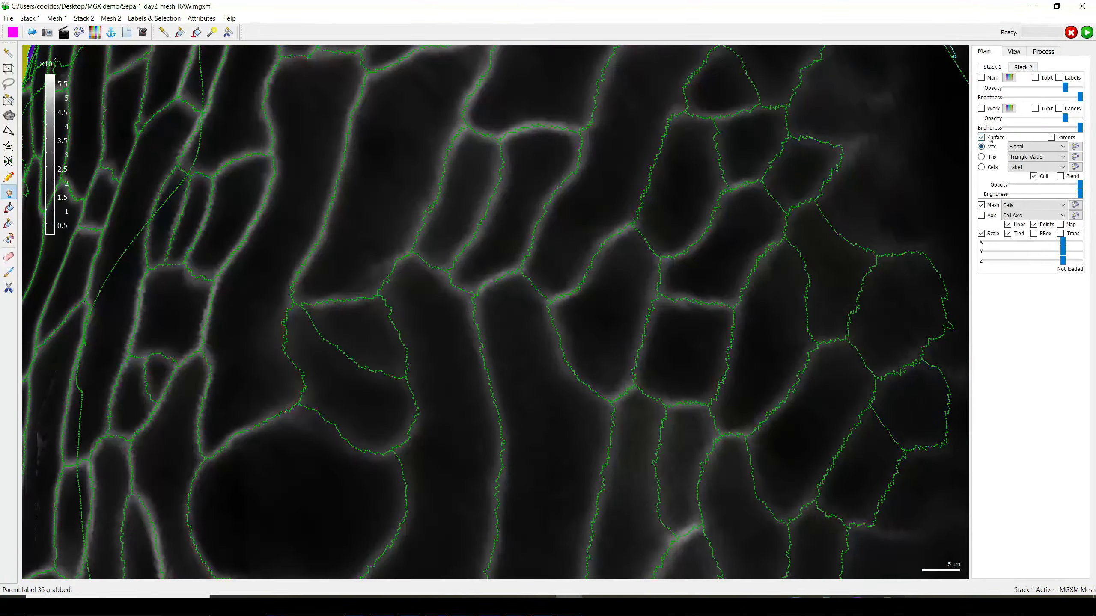
key(ctrl+x)
alt+click(647, 259)
alt+click(638, 326)
alt+click(595, 315)
alt+click(572, 352)
- Assign parent labels to the unlabeled cell columns and block around the underside of the cluster and green group
right_drag(615, 393, 564, 323)
scroll(565, 324, down, 3)
right_drag(530, 414, 542, 322)
alt+click(528, 323)
alt+click(579, 317)
alt+click(628, 300)
alt+click(707, 172)
- Realign the Stack 1 outlines and assign parent label 565 to the short column below the dark red block
mouse_move(729, 184)
right_down()
mouse_move(543, 330)
mouse_move(628, 233)
mouse_move(613, 399)
right_up()
mouse_move(613, 400)
ctrl+right_down()
mouse_move(538, 399)
mouse_move(577, 338)
mouse_move(532, 400)
mouse_move(585, 291)
ctrl+right_up()
ctrl+right_drag(585, 291, 510, 259)
right_drag(520, 505, 512, 401)
alt+click(479, 440)
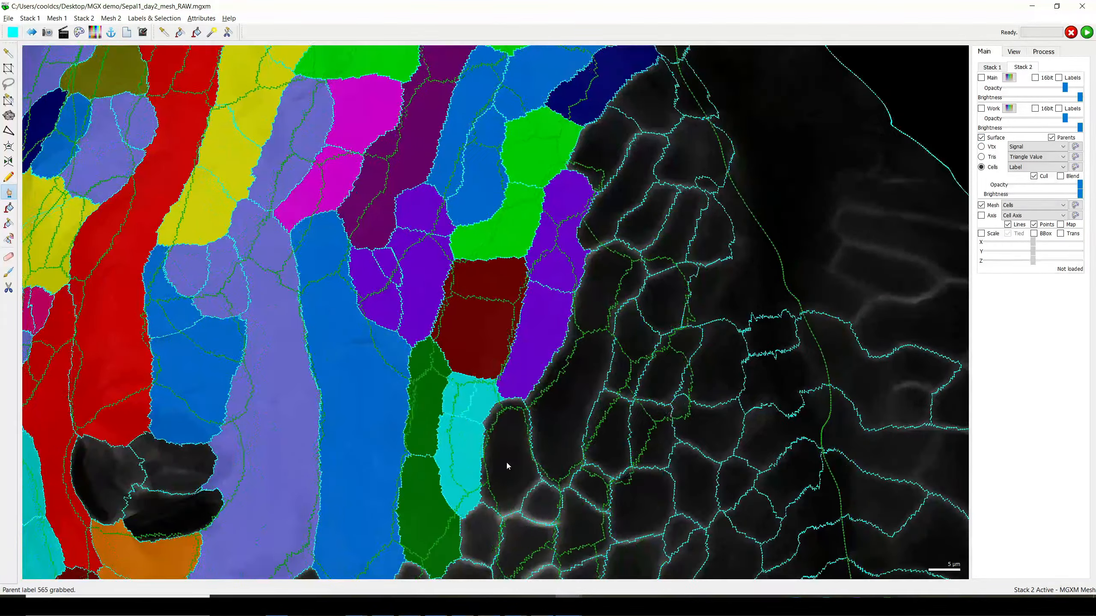
- Assign parent labels to the cell columns to the right of and below the cyan 565 column
right_drag(502, 444, 483, 302)
alt+click(491, 332)
alt+click(510, 403)
alt+click(536, 231)
alt+click(519, 303)
- Assign parent labels to the long columns near the sepal base and label 110 to the cells directly beneath them
mouse_move(510, 403)
right_down()
mouse_move(583, 234)
mouse_move(578, 345)
right_up()
alt+click(500, 367)
alt+click(519, 412)
alt+click(518, 358)
alt+click(504, 339)
alt+click(554, 355)
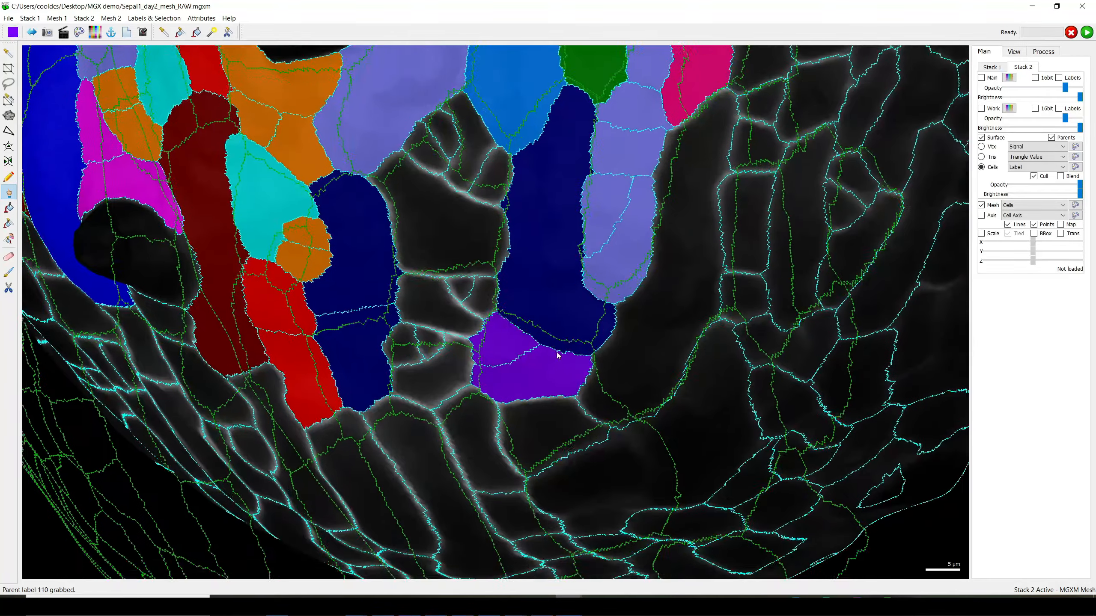
- Assign parent labels to the remaining basal cells and the large curved cell beside them, including labels 137 and 196
alt+click(557, 449)
alt+click(643, 388)
alt+click(479, 168)
alt+click(496, 207)
alt+click(453, 259)
alt+click(449, 334)
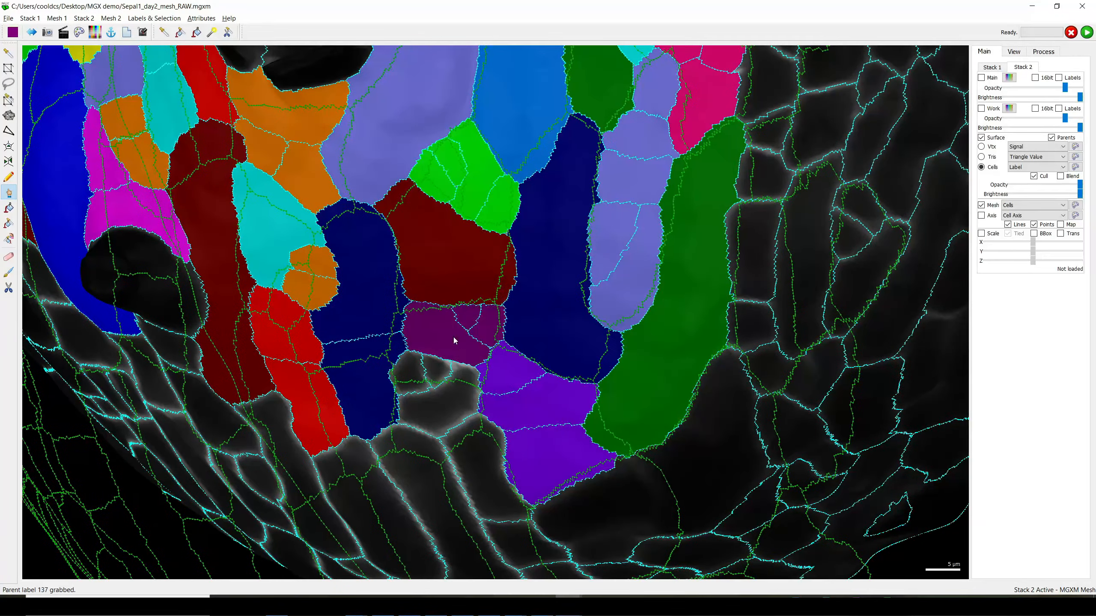
alt+click(442, 404)
alt+click(436, 376)
- Rotate and shift the Stack 1 outlines over the unlabeled Stack 2 cells right of the violet and pink columns
scroll(517, 323, down, 3)
right_drag(638, 262, 554, 370)
right_drag(601, 248, 627, 402)
scroll(627, 403, down, 2)
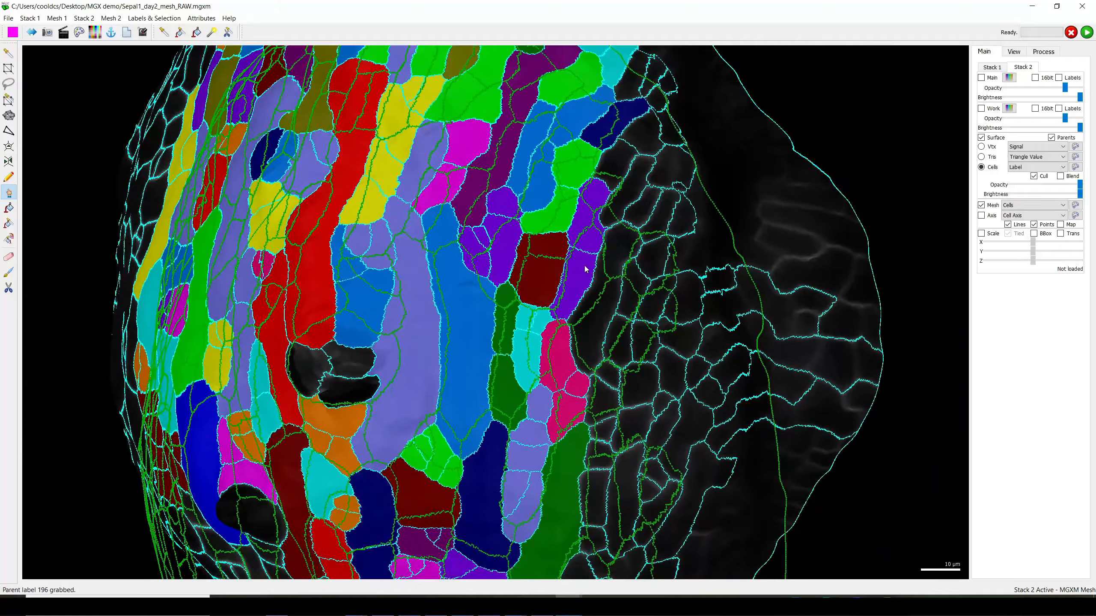
right_drag(522, 178, 591, 302)
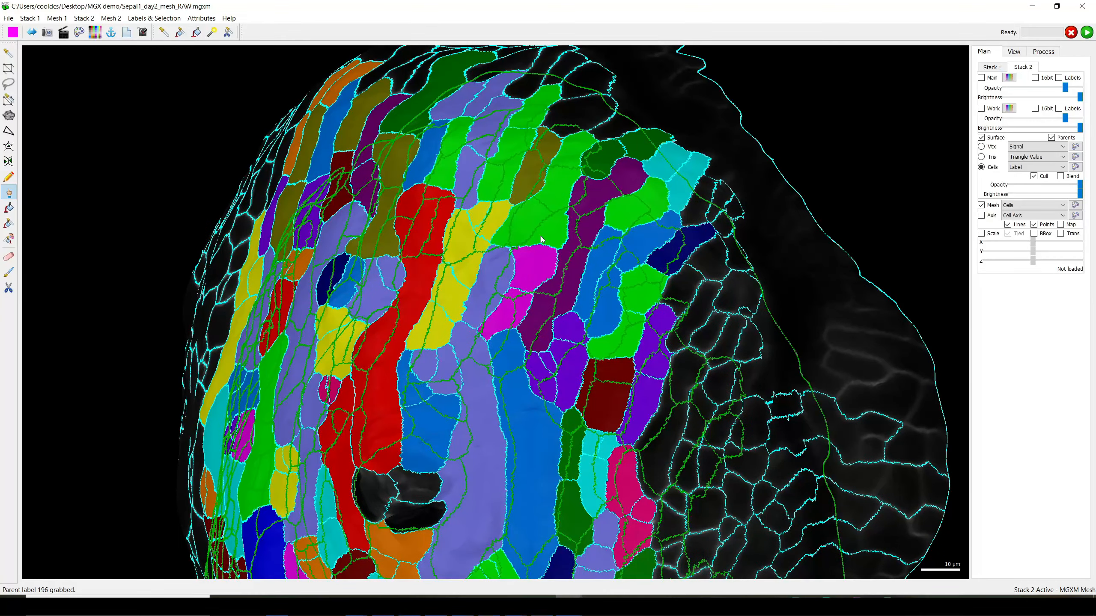
right_drag(707, 376, 627, 310)
scroll(627, 310, up, 2)
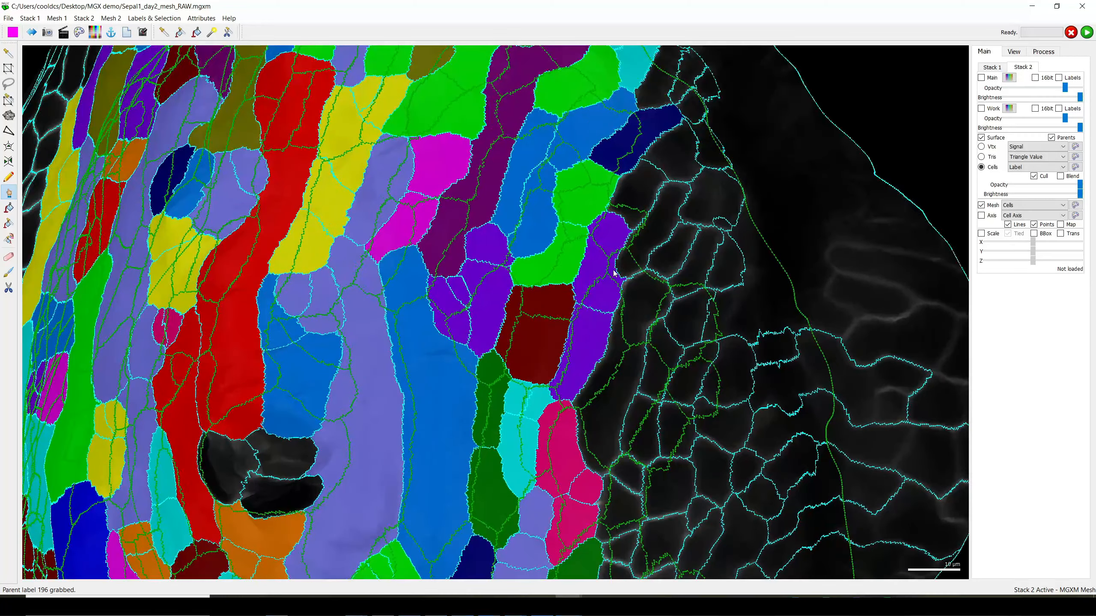
ctrl+drag(614, 273, 590, 261)
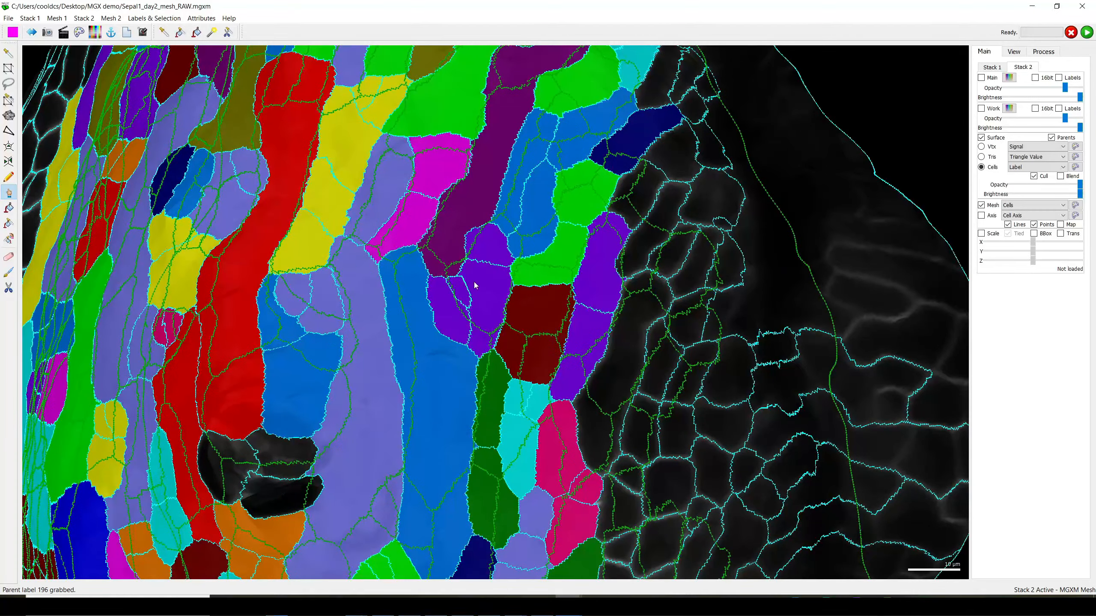
right_drag(475, 286, 431, 276)
scroll(423, 348, down, 1)
ctrl+right_drag(415, 340, 741, 342)
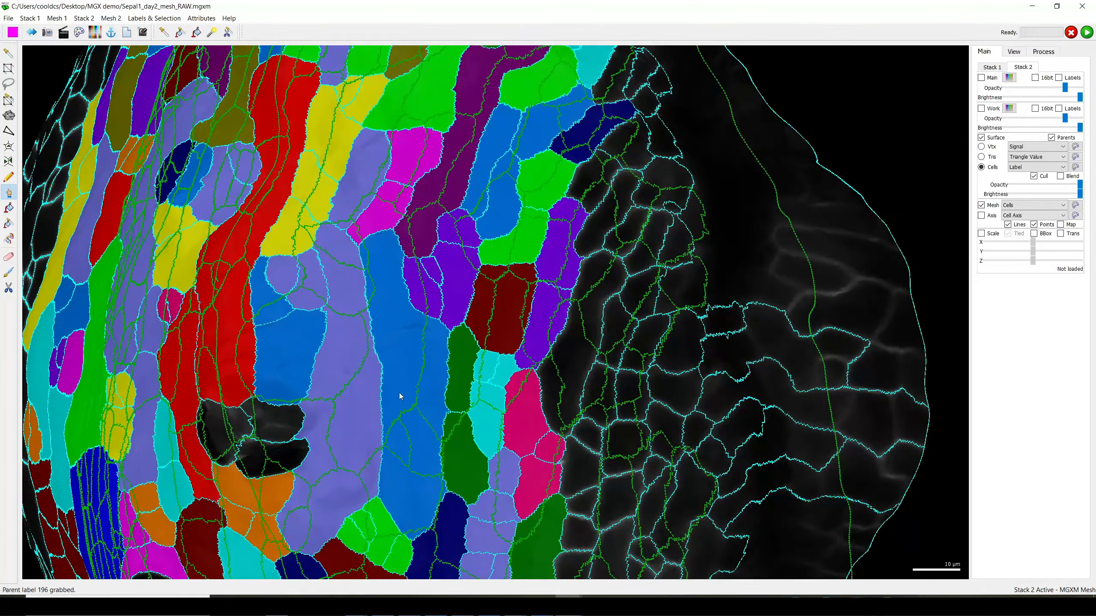
ctrl+right_drag(583, 223, 605, 155)
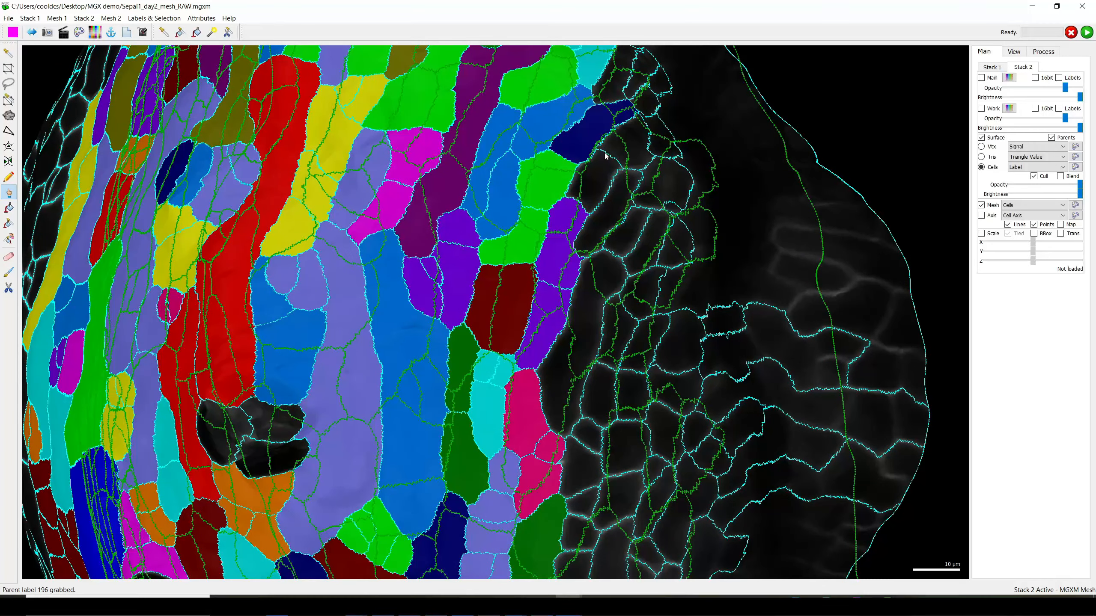
- Adjust the position of the Stack 1 outlines against the labeled cells across the middle of the sepal
right_drag(577, 231, 548, 215)
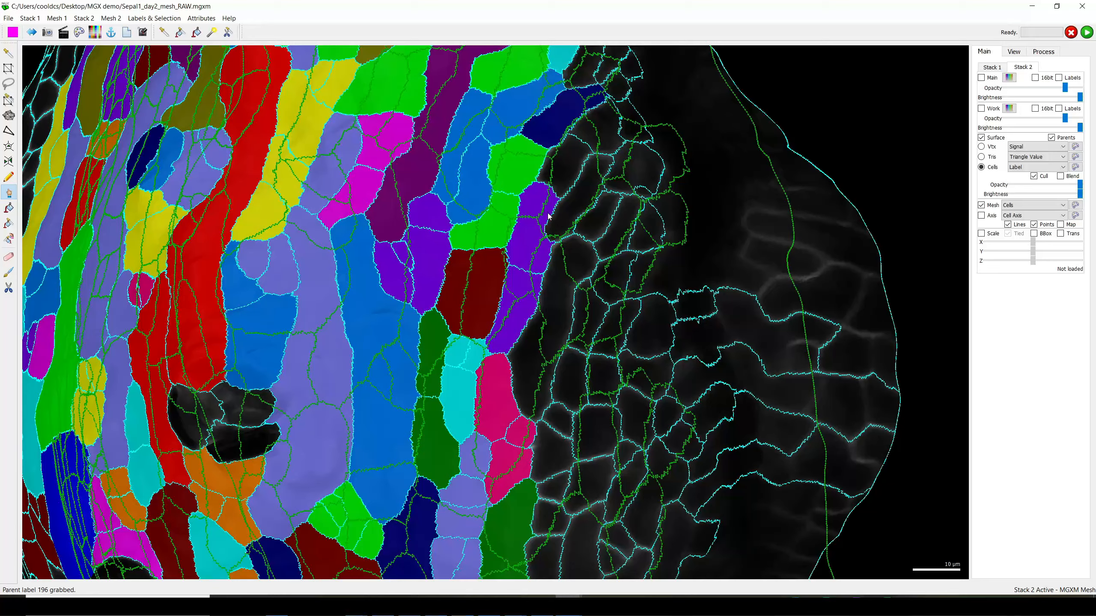
ctrl+right_drag(533, 247, 513, 244)
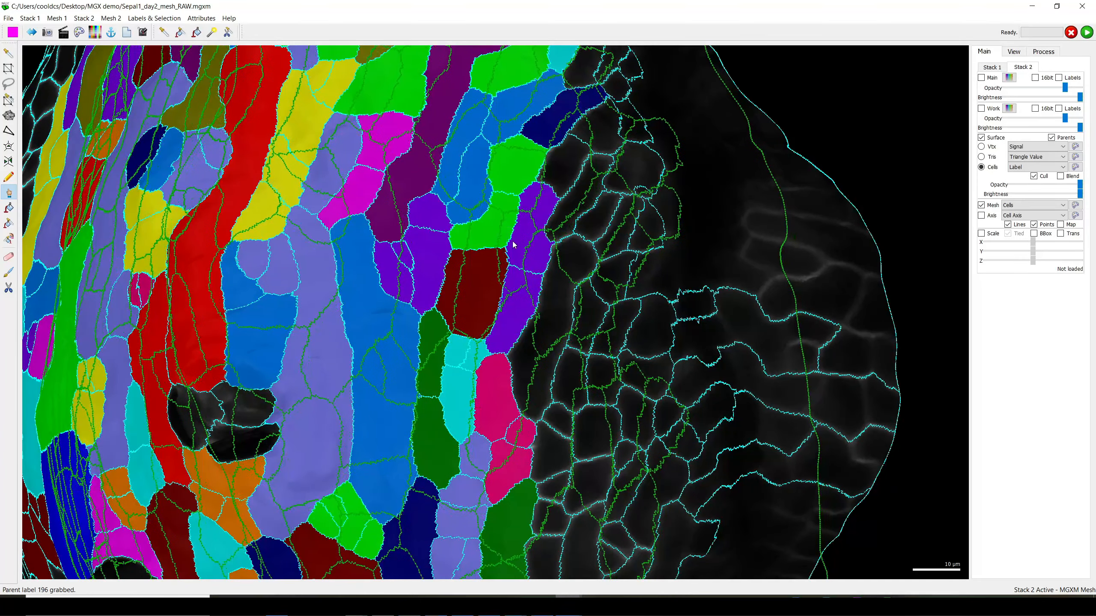
right_drag(580, 297, 592, 238)
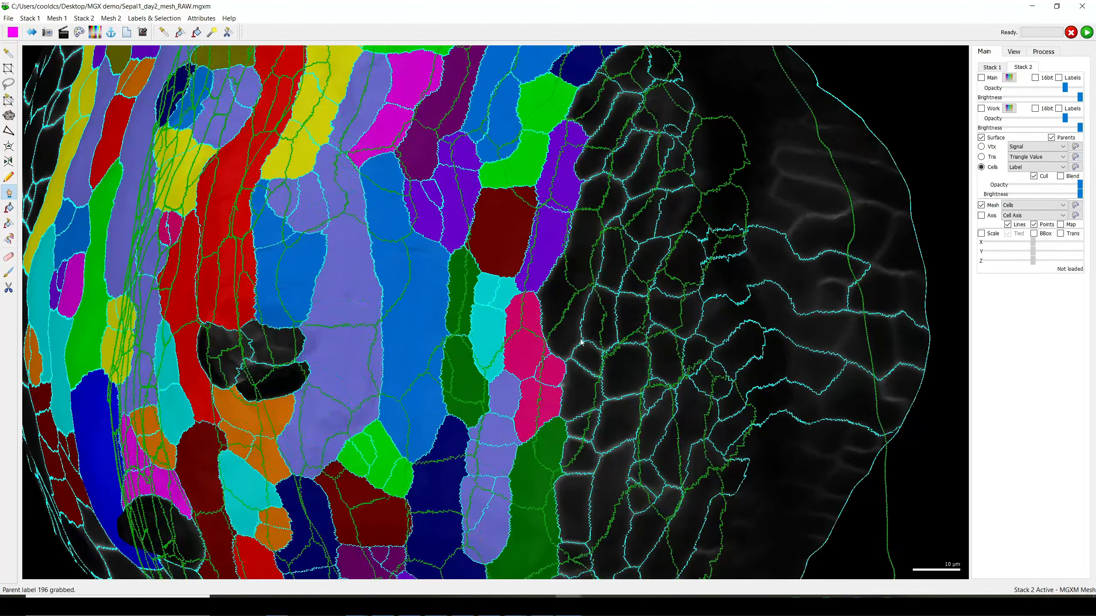
scroll(586, 323, down, 3)
ctrl+right_drag(585, 322, 483, 269)
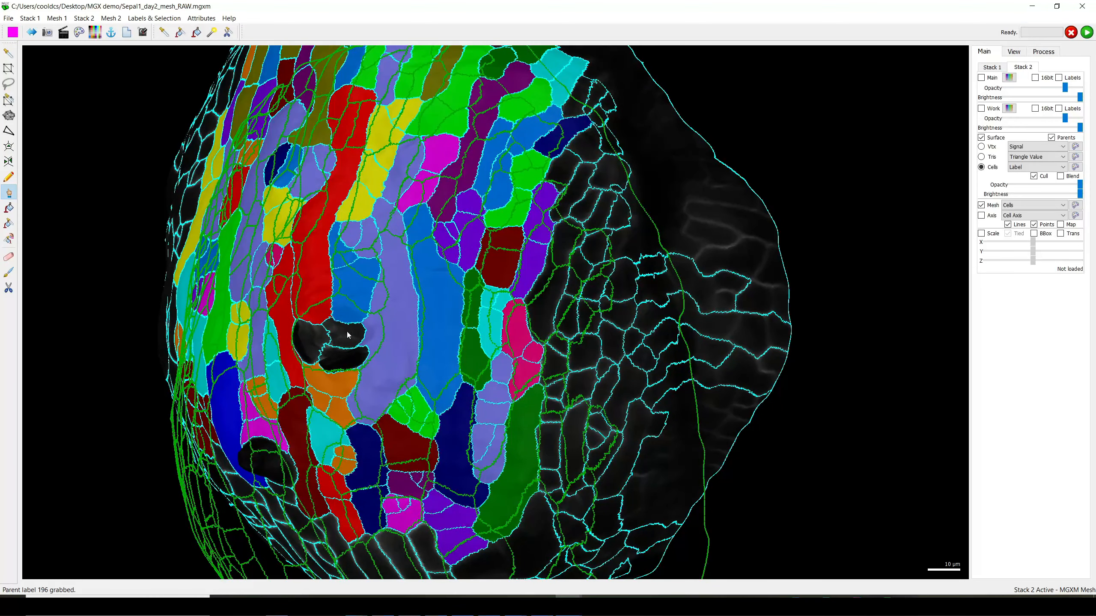
ctrl+right_drag(371, 343, 464, 244)
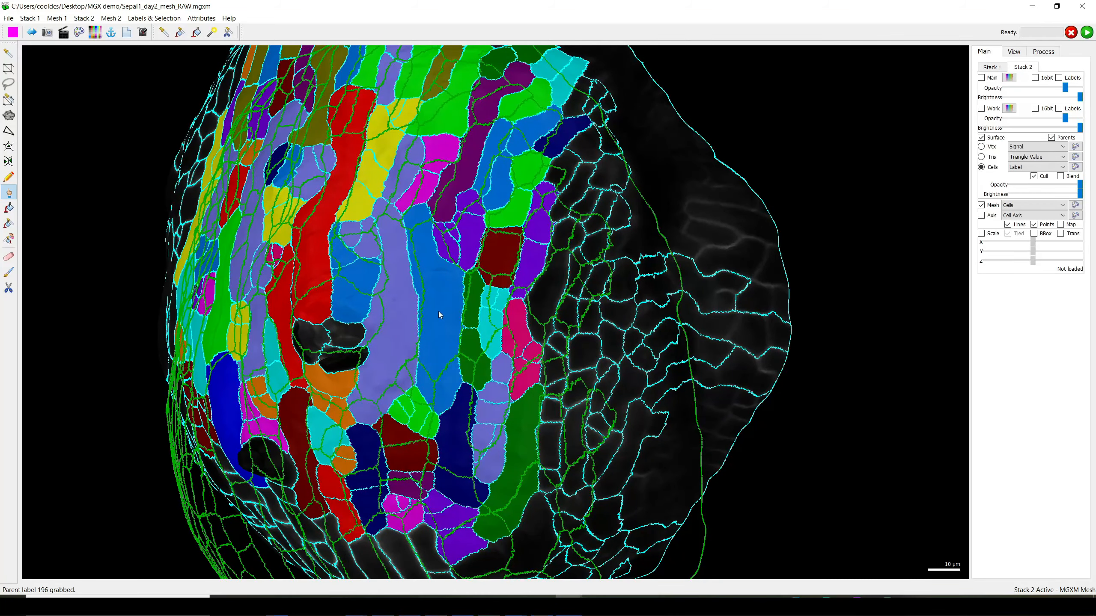
- Align the Stack 1 outlines with the unlabeled cells below the navy cell and assign them parent label 575
scroll(440, 311, up, 5)
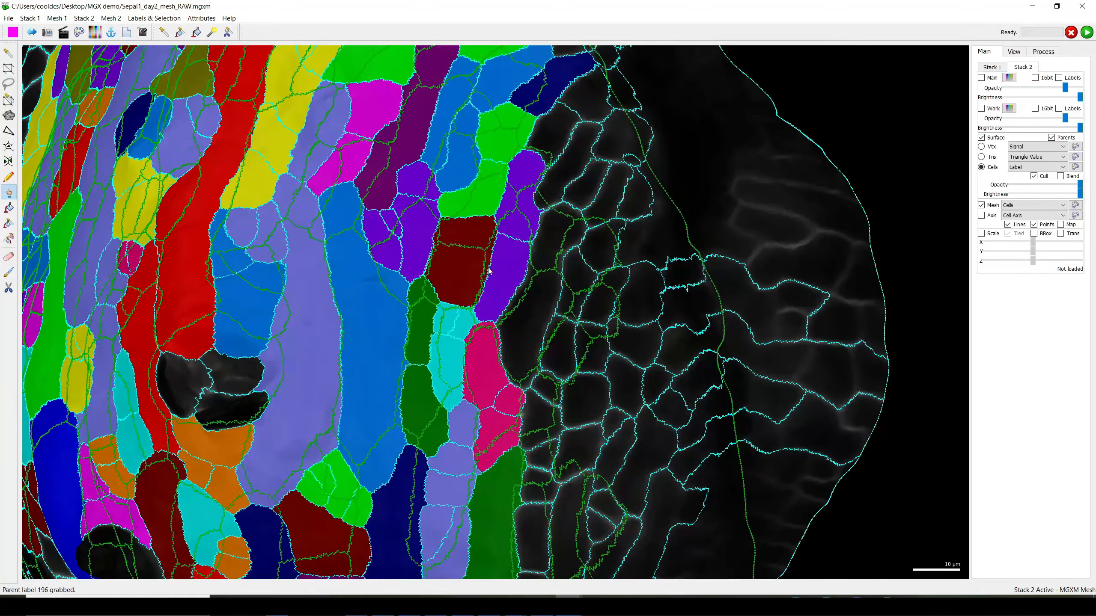
scroll(515, 274, up, 3)
right_drag(509, 250, 445, 261)
scroll(494, 303, down, 3)
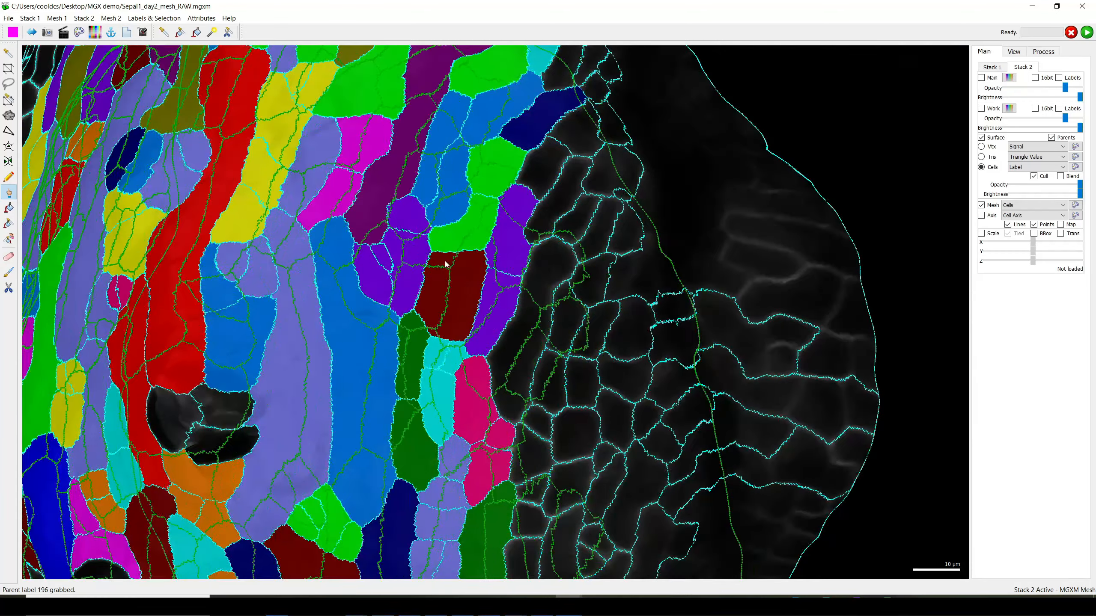
scroll(529, 294, up, 2)
scroll(538, 245, down, 1)
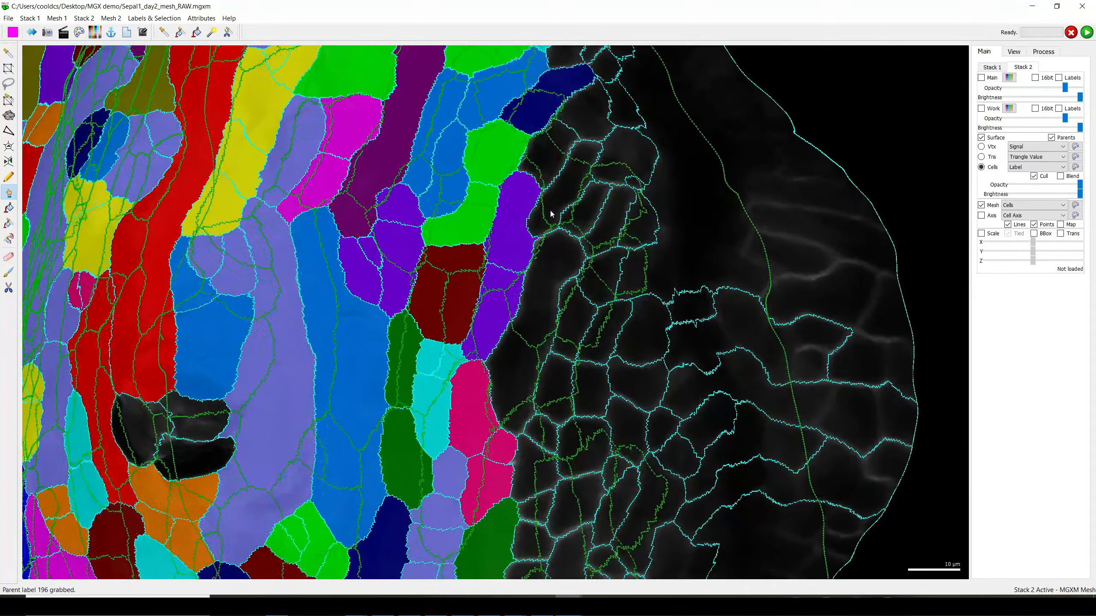
ctrl+right_drag(550, 211, 573, 365)
scroll(662, 348, up, 3)
ctrl+right_drag(662, 348, 662, 343)
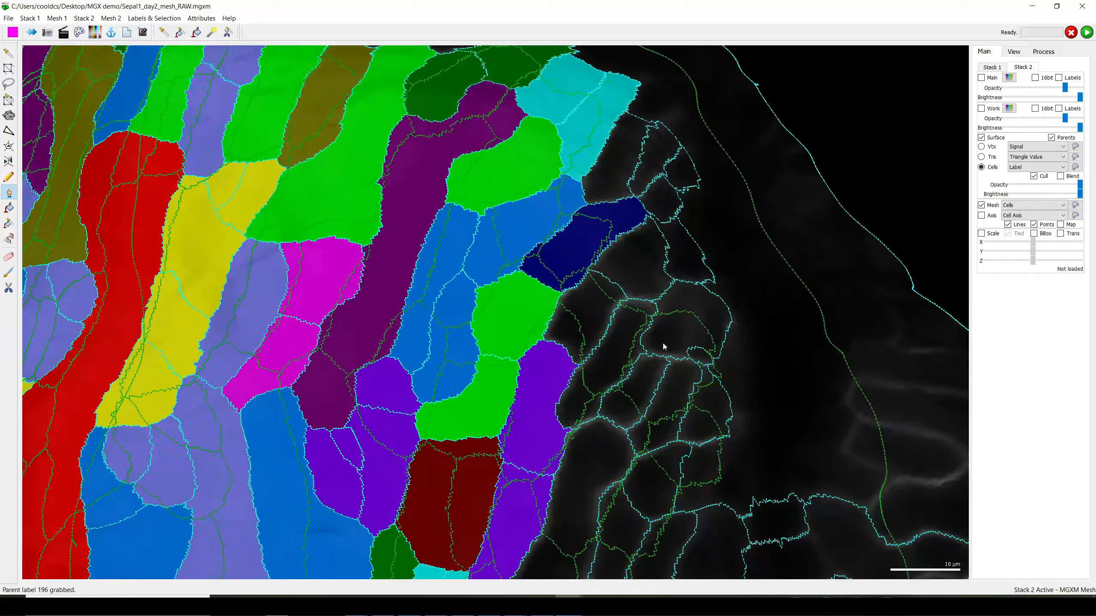
click(595, 322)
- Merge the tiny over-segmented cell 868 into its larger neighbor by filling it with label 679
click(1051, 138)
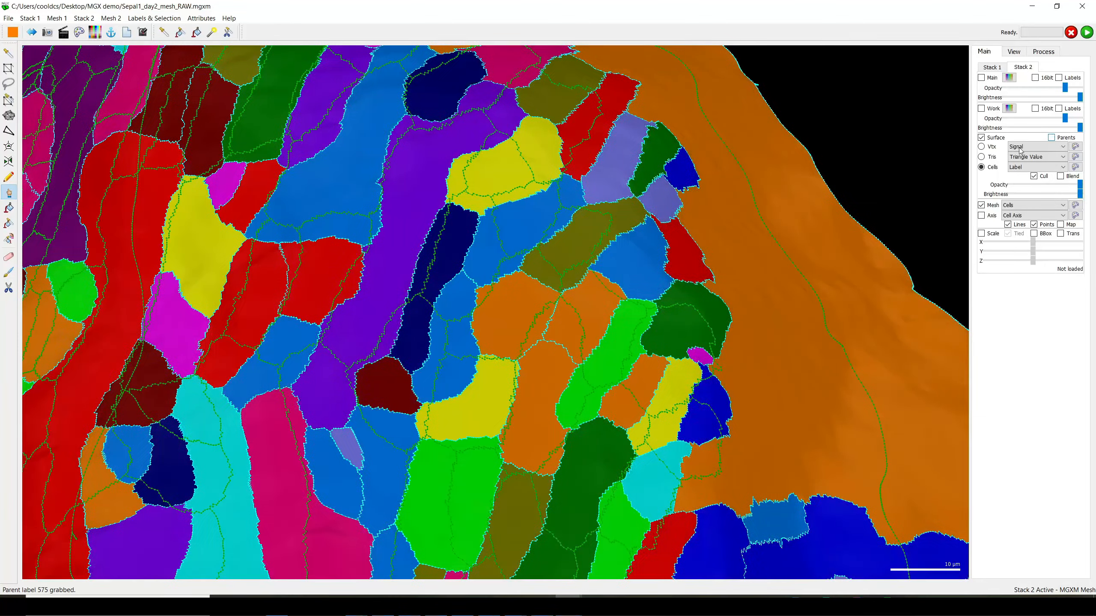
alt+click(735, 346)
click(1061, 138)
right_drag(749, 269, 551, 244)
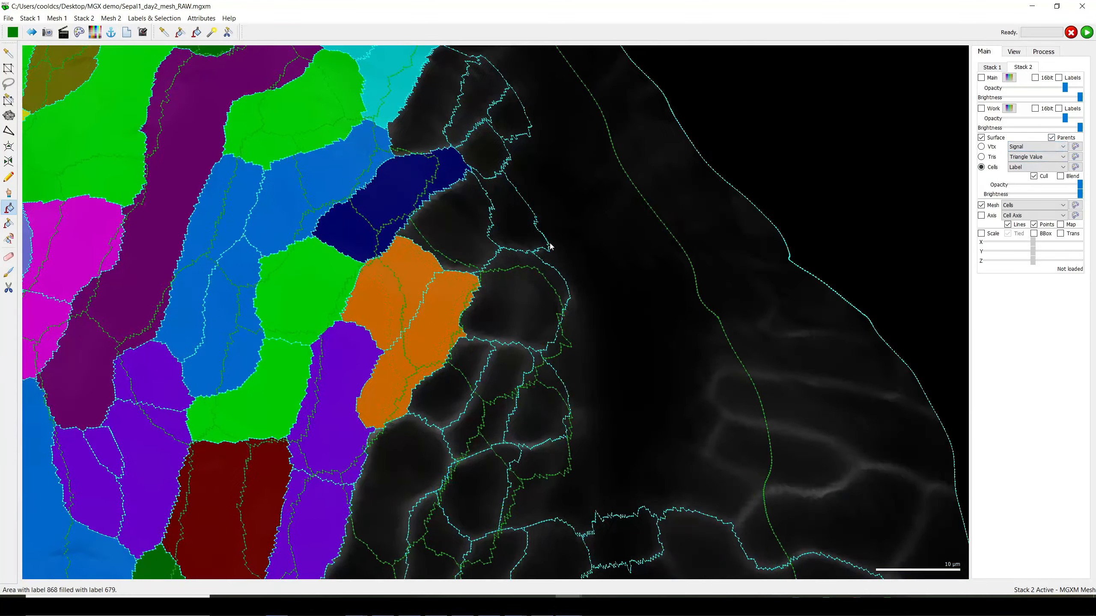
- Assign parent labels to the merged cell and the unlabeled cells below the orange ones, including label 97
click(9, 192)
right_drag(509, 371, 589, 297)
alt+click(588, 268)
right_drag(548, 381, 621, 262)
scroll(621, 263, down, 3)
alt+click(520, 323)
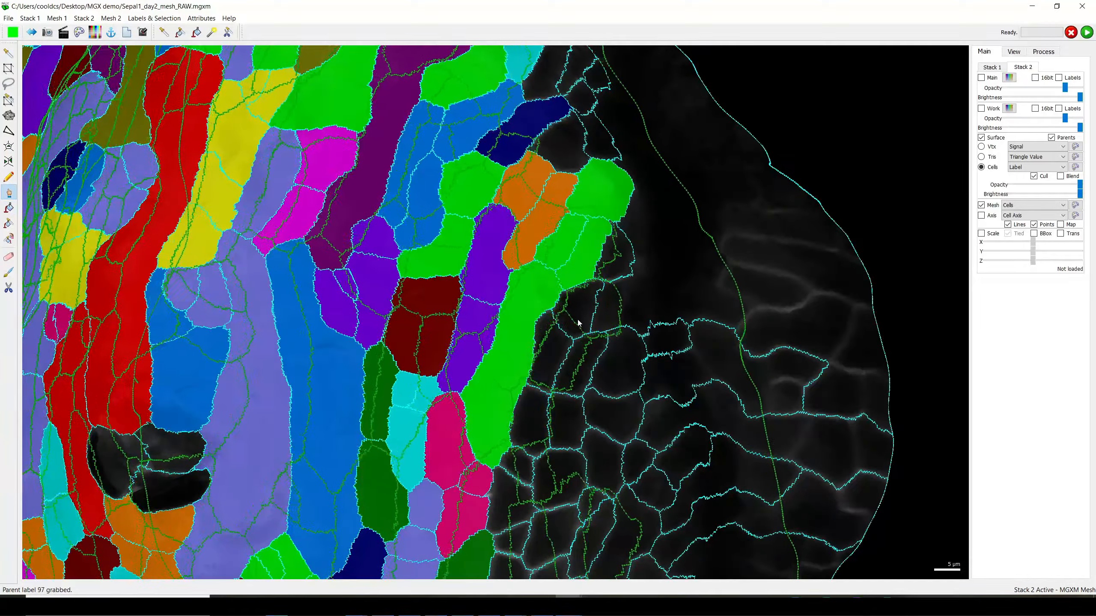
- Split the large orange cell at the sepal margin by clearing its label, seeding two new labels and running mesh Watershed Segmentation
scroll(576, 308, up, 3)
right_drag(791, 270, 473, 307)
click(1051, 138)
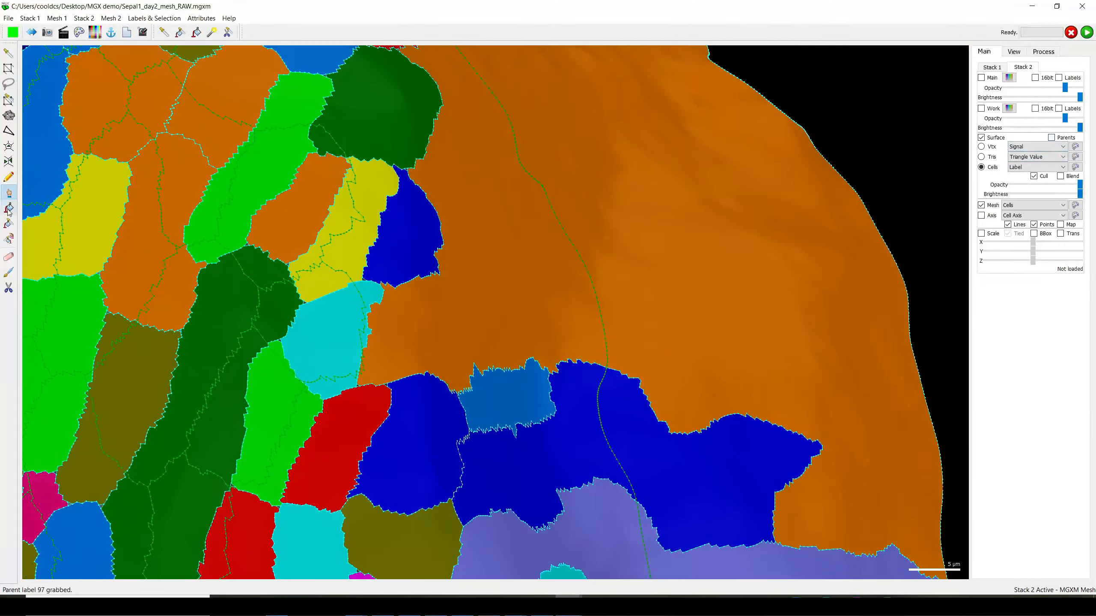
click(8, 211)
click(13, 32)
scroll(509, 267, up, 2)
alt+click(509, 268)
click(1042, 51)
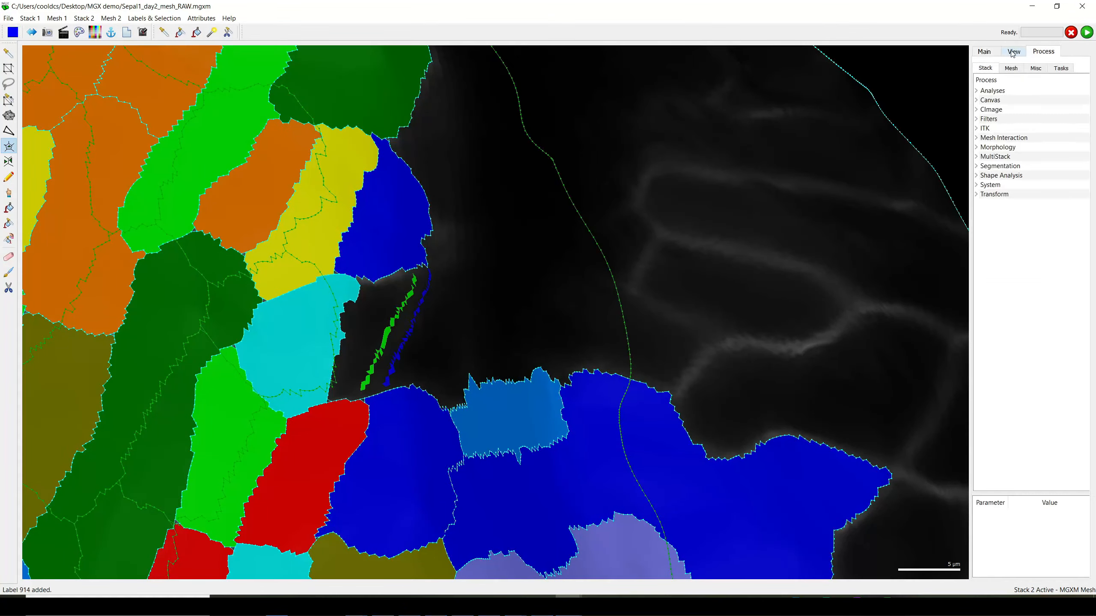
click(1085, 36)
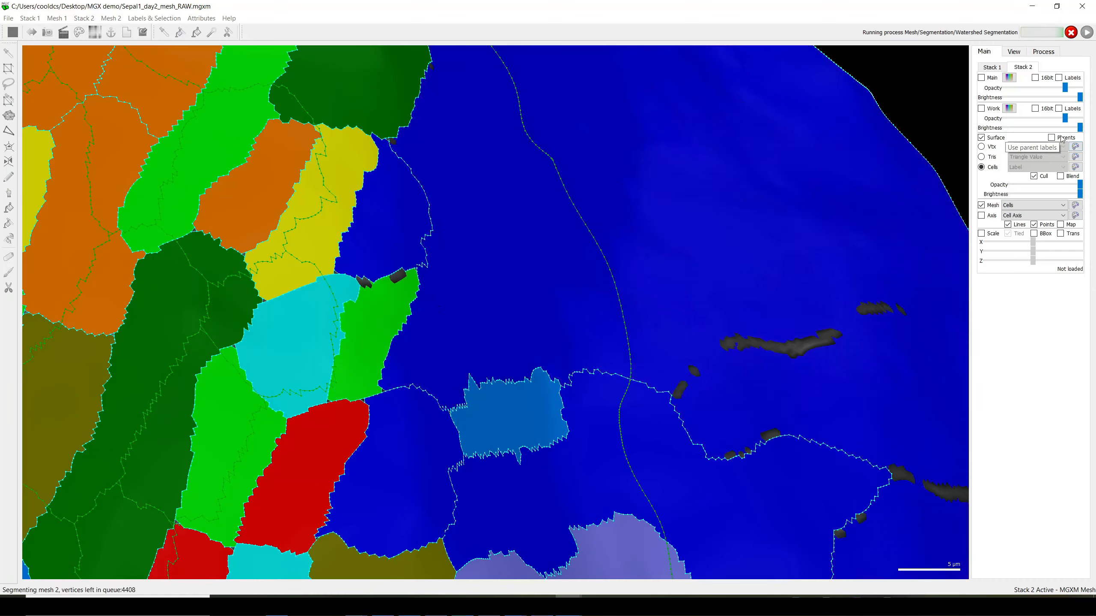
click(1051, 138)
- Assign parent labels 578 and 580 to the unlabeled cells along the outer edge of the green cells
scroll(413, 272, down, 2)
right_drag(412, 272, 514, 284)
right_drag(445, 388, 552, 313)
scroll(552, 312, down, 3)
right_drag(536, 221, 513, 309)
scroll(513, 309, up, 3)
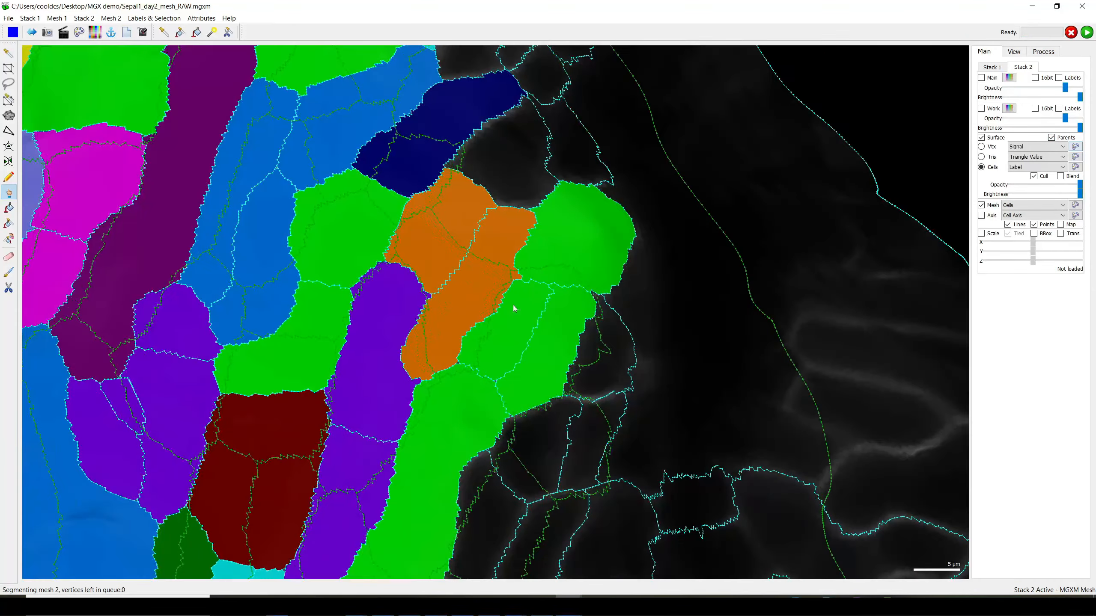
right_drag(574, 438, 635, 318)
scroll(635, 318, down, 2)
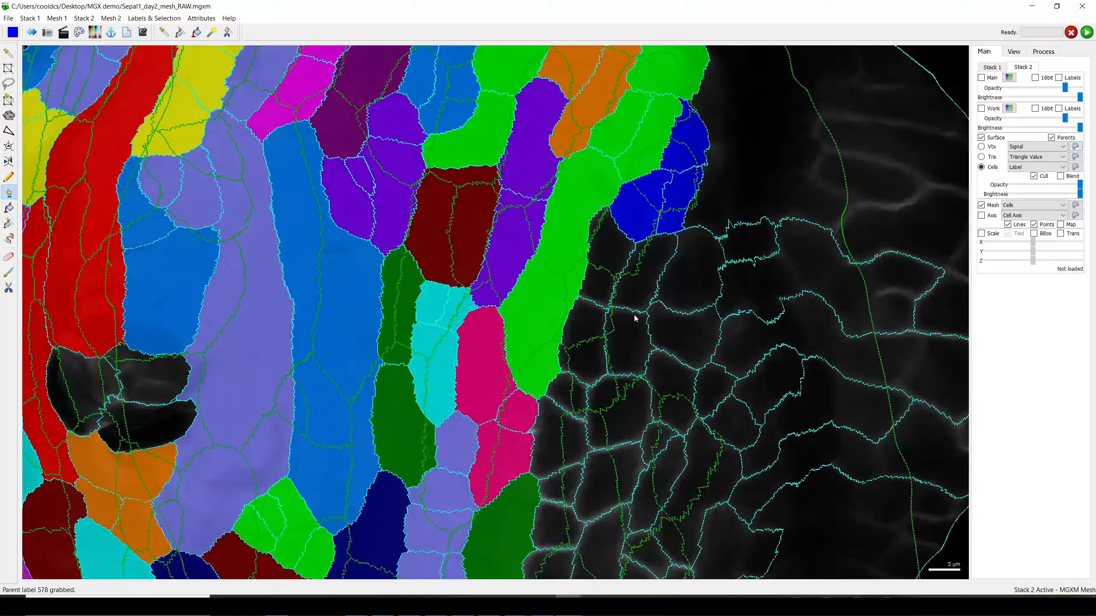
scroll(617, 387, down, 2)
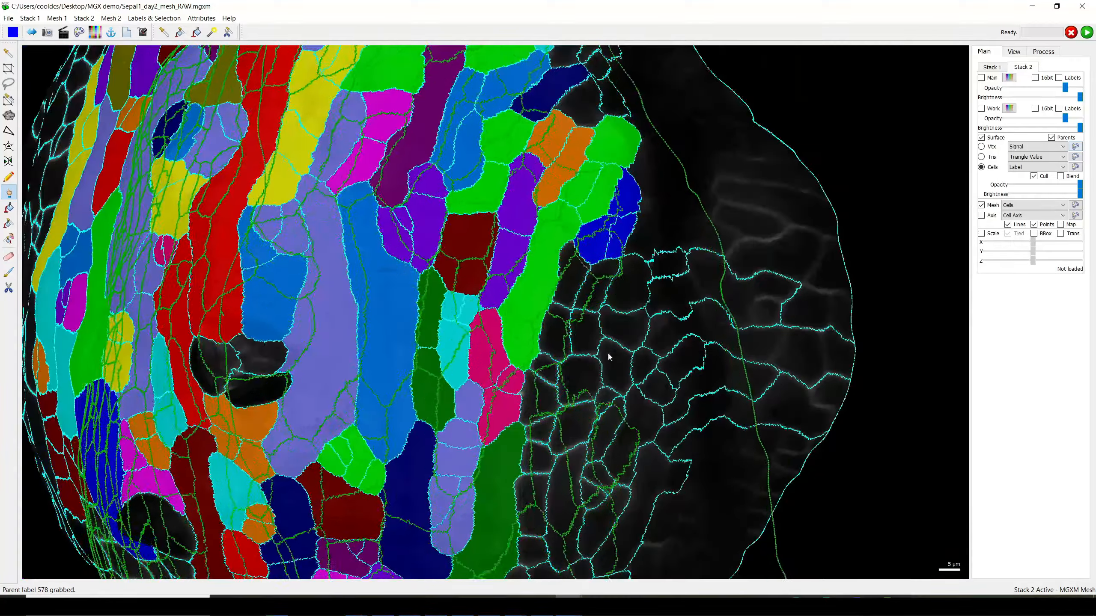
scroll(607, 352, up, 2)
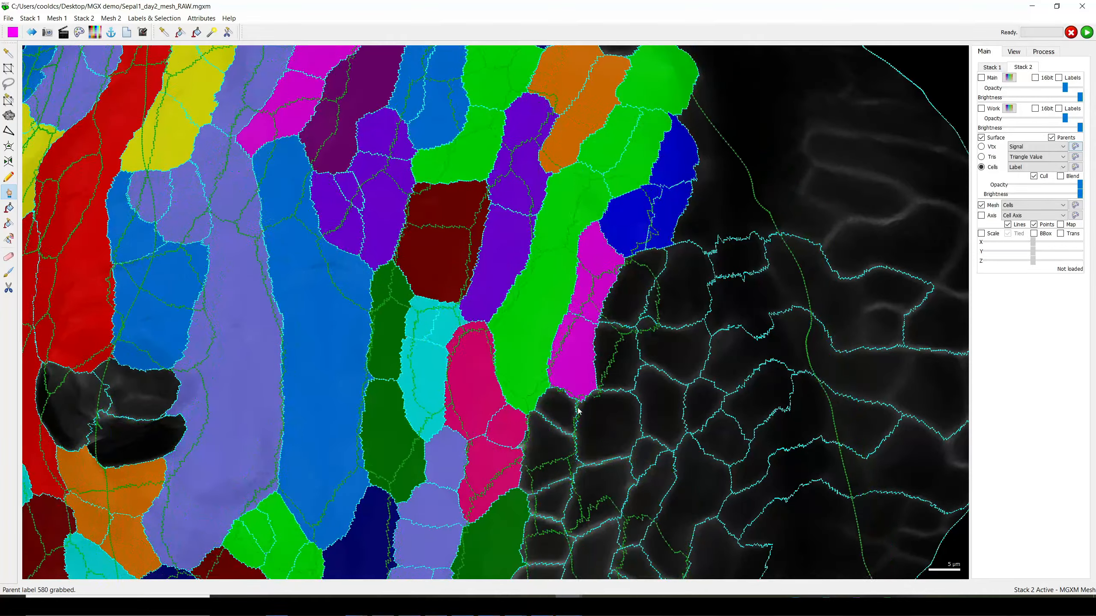
- Assign parent labels to the unlabeled cells below the magenta ones, down to the narrow pair that gets label 584
right_drag(583, 393, 639, 200)
alt+click(606, 251)
right_drag(633, 306, 633, 208)
alt+click(611, 392)
alt+click(659, 416)
- Resegment the dark red cell area near the sepal base with new seeds and mesh Watershed Segmentation
click(1051, 137)
scroll(604, 311, up, 3)
click(9, 208)
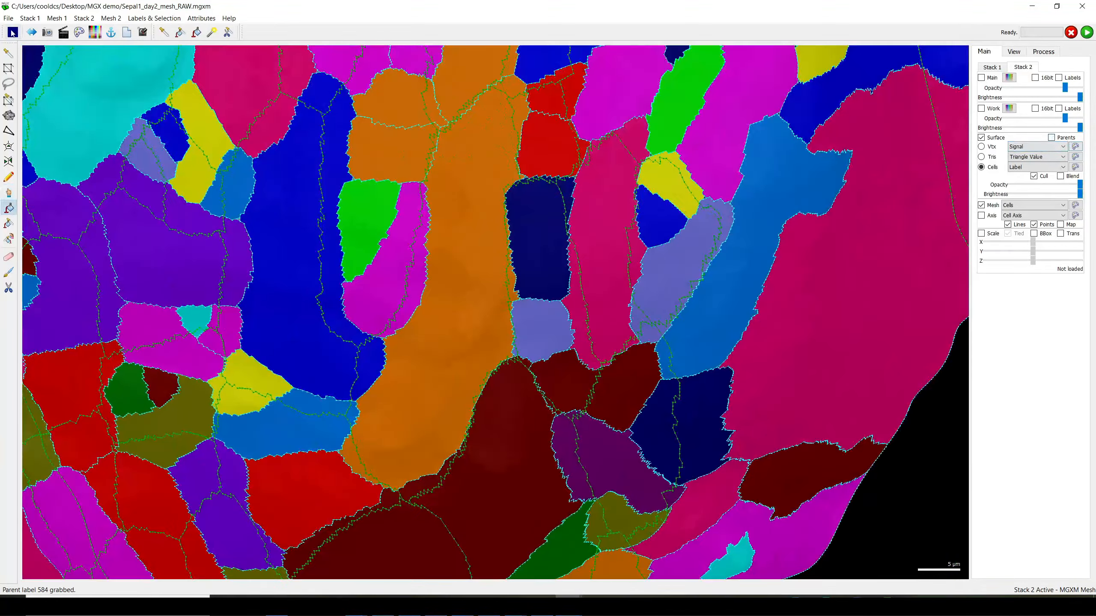
click(12, 32)
scroll(617, 371, up, 1)
alt+click(617, 371)
alt+drag(562, 362, 552, 381)
click(1043, 51)
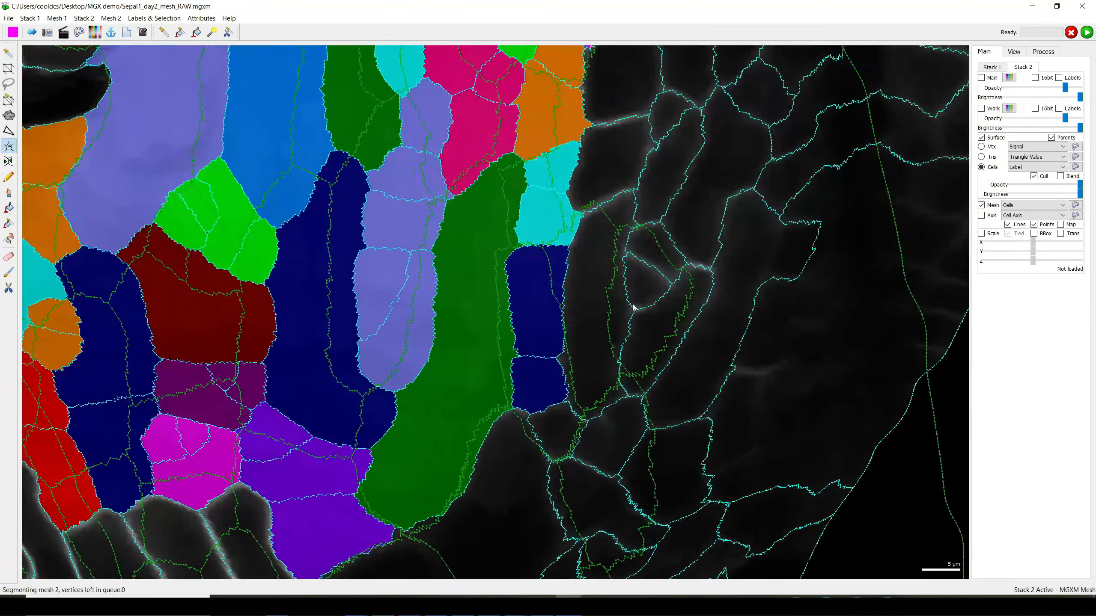
scroll(591, 279, up, 2)
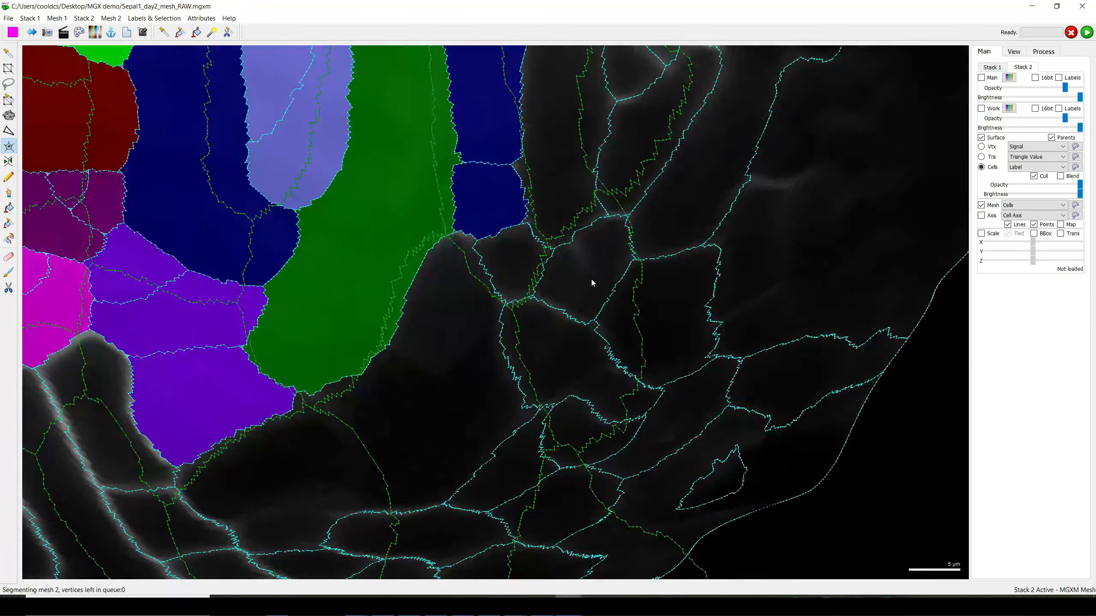
scroll(600, 271, up, 1)
scroll(600, 271, down, 4)
- Assign parent labels to the long cell beside the navy pair and to its outer neighbors, including label 586
right_drag(550, 211, 538, 344)
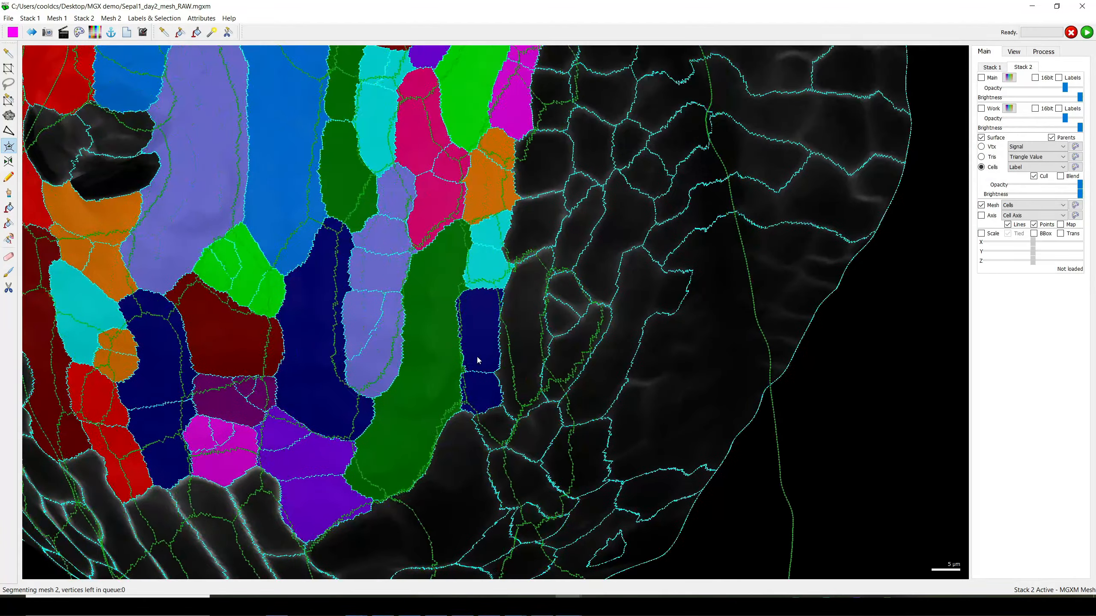
click(9, 192)
scroll(492, 389, up, 1)
scroll(492, 389, up, 1)
alt+click(533, 354)
alt+click(584, 325)
alt+click(589, 363)
alt+click(590, 283)
- Compare the Stack 1 surface signal and outlines with the newly labeled Stack 2 cells
right_drag(625, 285, 614, 411)
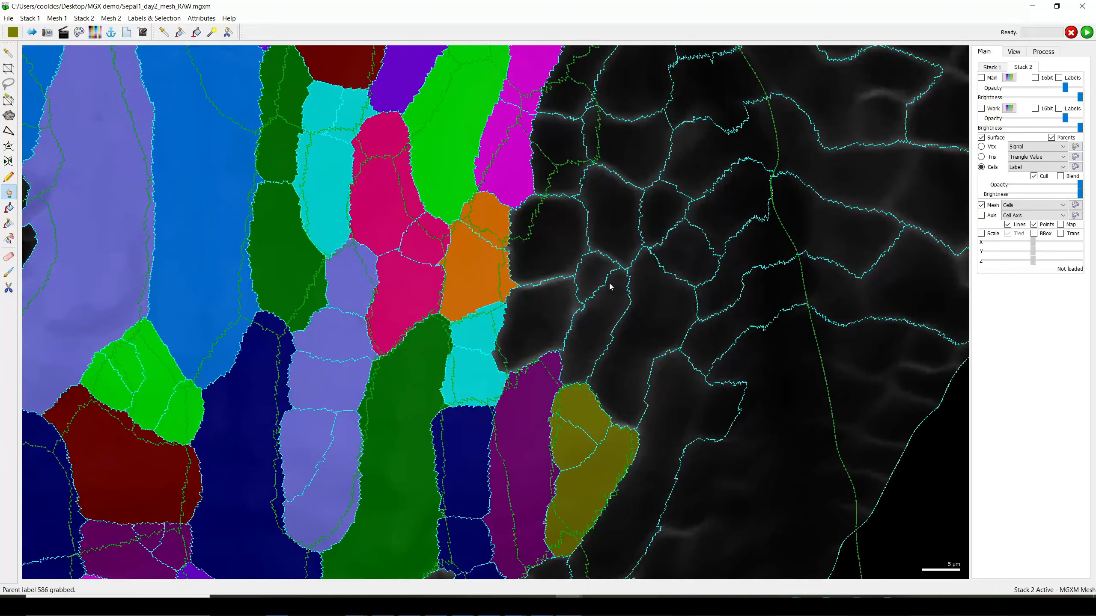
click(995, 138)
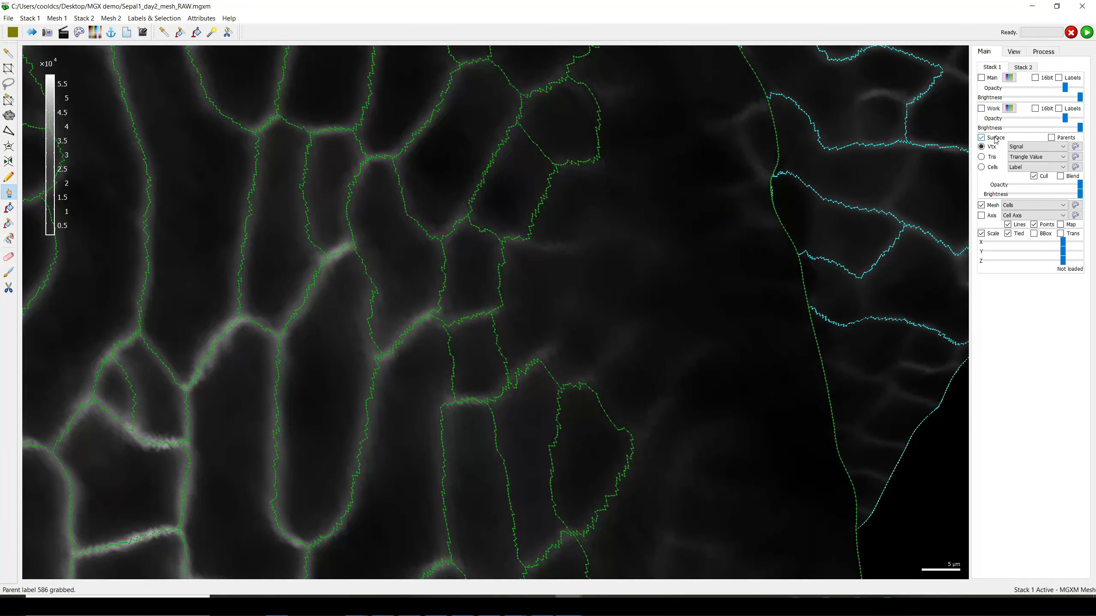
click(993, 137)
- Rotate to the unlabeled opposite flank of the sepal and roughly realign the Stack 1 outlines over it
scroll(539, 334, down, 5)
drag(539, 333, 547, 275)
right_drag(547, 276, 512, 297)
ctrl+right_drag(884, 328, 539, 346)
ctrl+drag(540, 379, 569, 398)
ctrl+right_drag(569, 398, 320, 356)
drag(327, 352, 489, 326)
right_drag(489, 325, 9, 276)
ctrl+drag(258, 346, 276, 328)
right_drag(276, 303, 518, 380)
scroll(518, 380, up, 4)
ctrl+right_drag(259, 328, 729, 298)
right_drag(729, 298, 48, 343)
ctrl+drag(227, 442, 220, 395)
scroll(249, 394, up, 4)
right_drag(249, 394, 505, 397)
scroll(506, 397, up, 2)
ctrl+right_drag(445, 319, 537, 328)
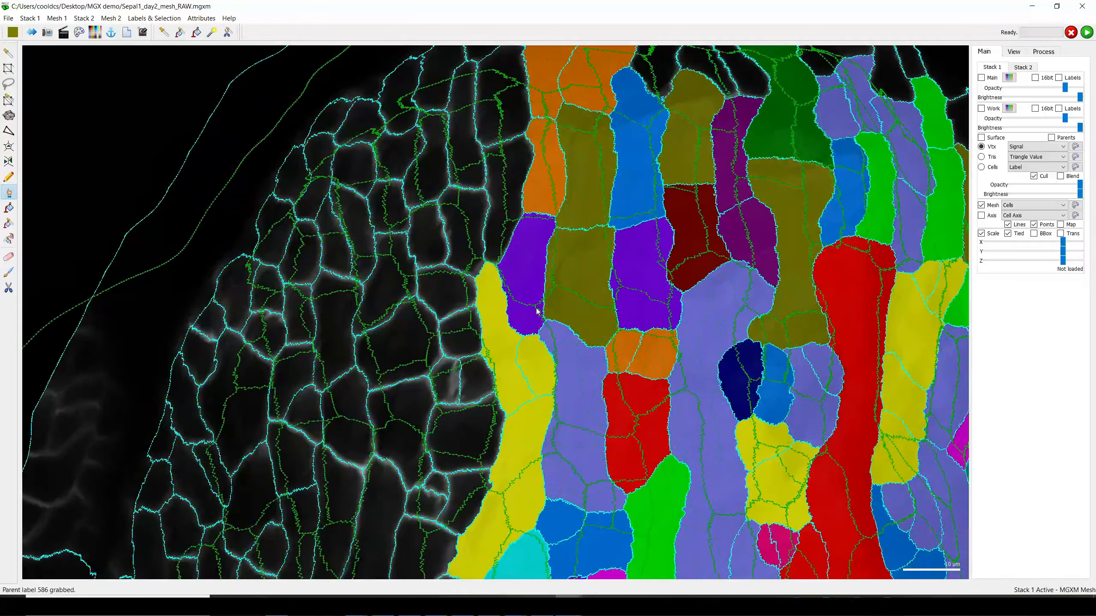
- Fine-tune the alignment of the Stack 1 outlines with the unlabeled cells beside the yellow and purple cells
ctrl+drag(535, 307, 503, 276)
right_drag(503, 274, 539, 337)
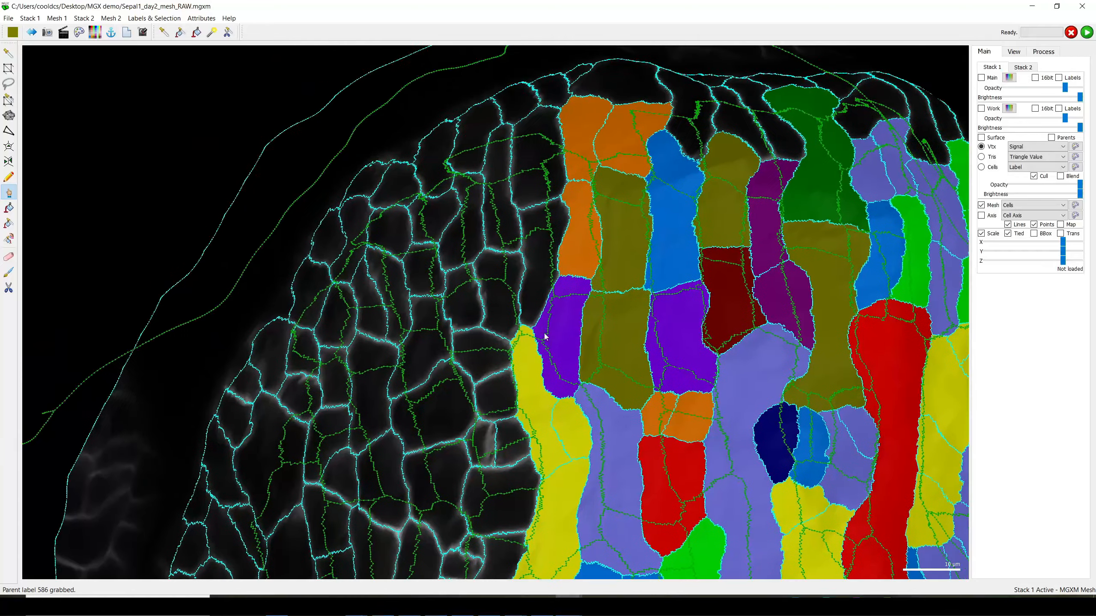
ctrl+drag(539, 337, 535, 291)
scroll(540, 388, down, 4)
right_drag(545, 472, 536, 370)
ctrl+drag(536, 370, 529, 246)
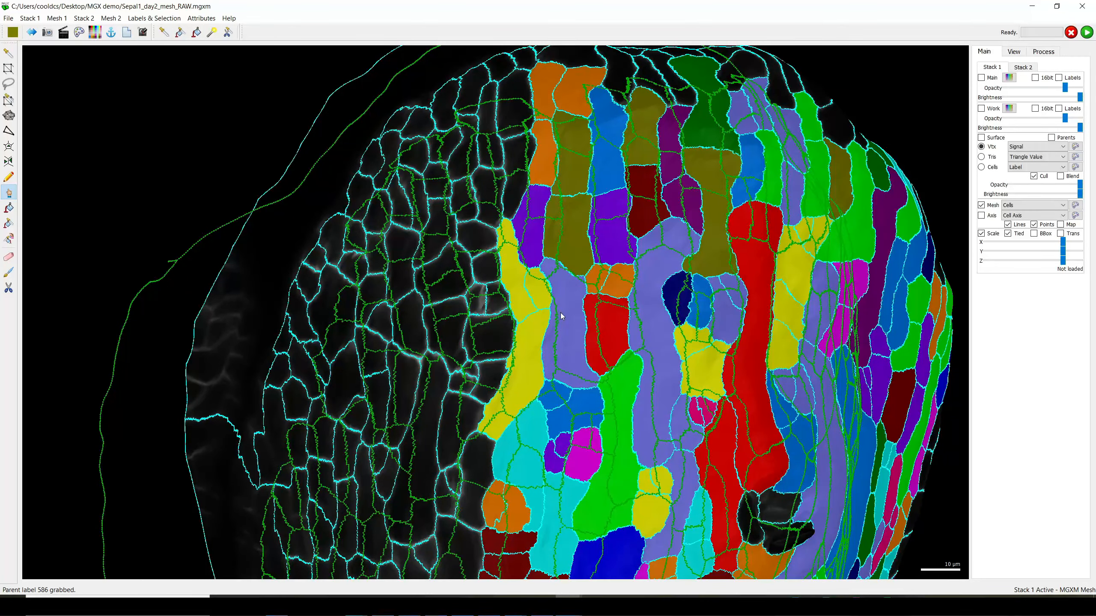
right_drag(547, 306, 558, 316)
scroll(558, 317, up, 3)
ctrl+drag(548, 317, 559, 392)
ctrl+drag(527, 449, 542, 254)
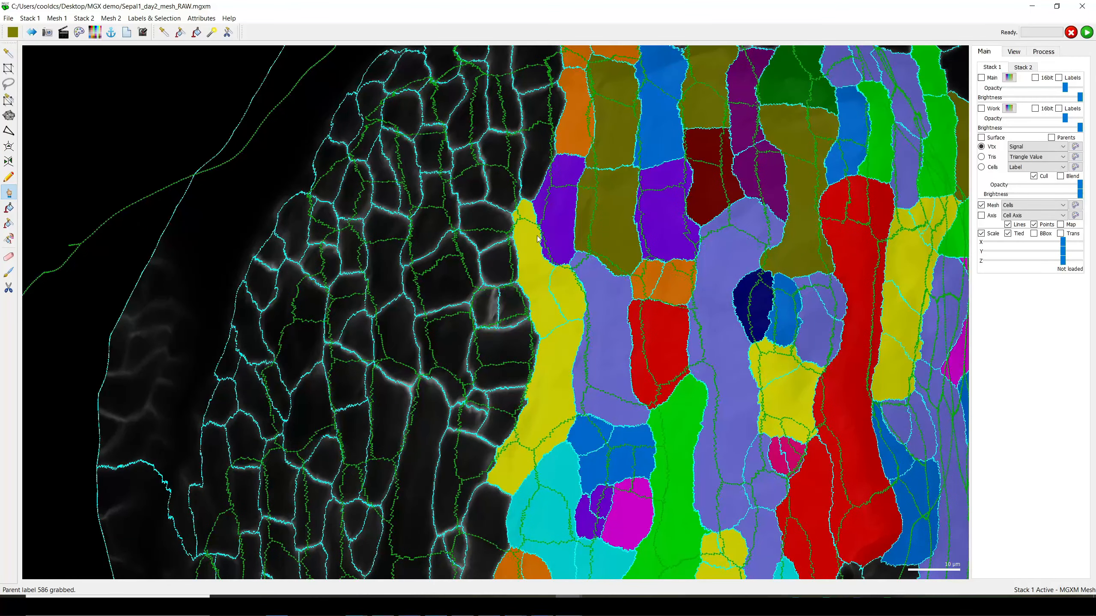
right_drag(529, 221, 540, 380)
scroll(540, 379, up, 4)
ctrl+drag(508, 311, 917, 129)
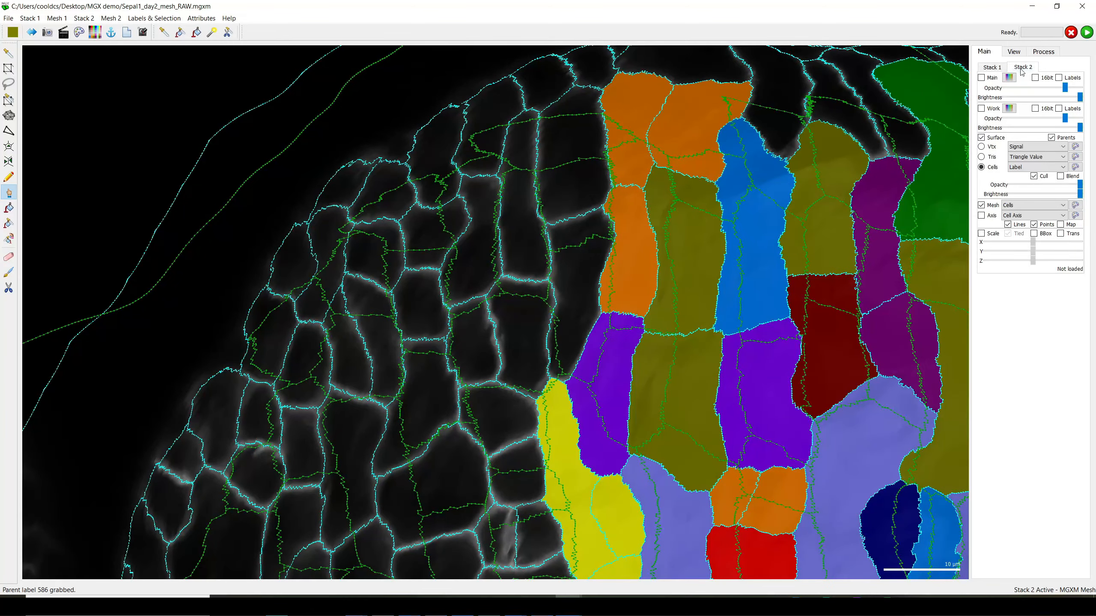
- In Stack 2, assign parent labels to the unlabeled cells beside the yellow and orange cells, including labels 399 and 364
right_drag(487, 373, 484, 365)
scroll(484, 363, up, 3)
alt+click(511, 342)
alt+click(473, 343)
right_drag(526, 302, 489, 437)
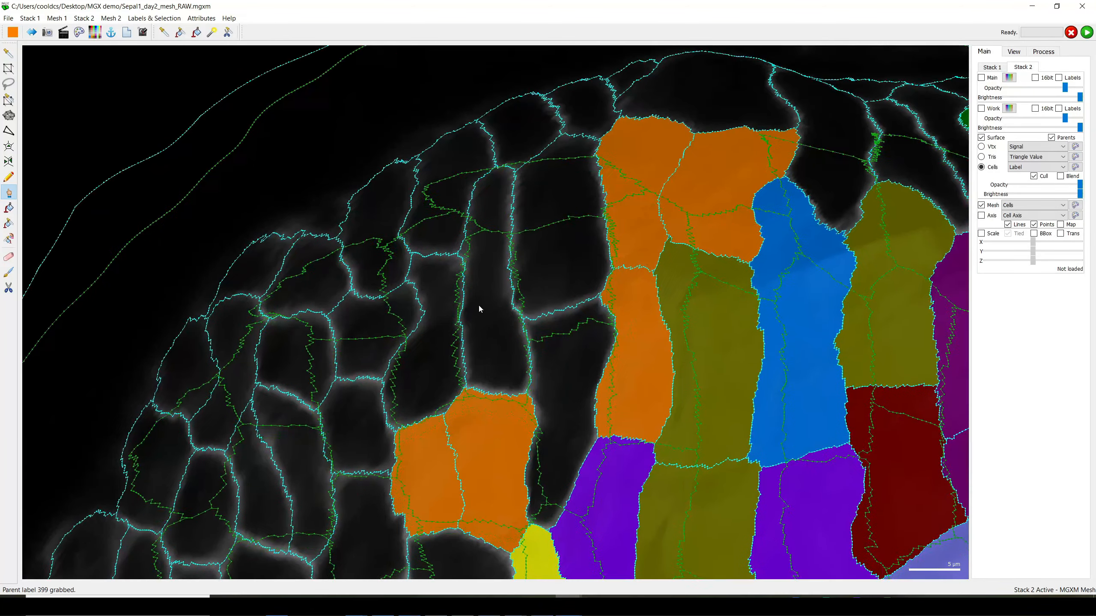
alt+click(488, 328)
alt+click(555, 255)
- Readjust the Stack 1 outlines and assign parent labels to the unlabeled cells around the navy and periwinkle cells
ctrl+drag(555, 261, 567, 339)
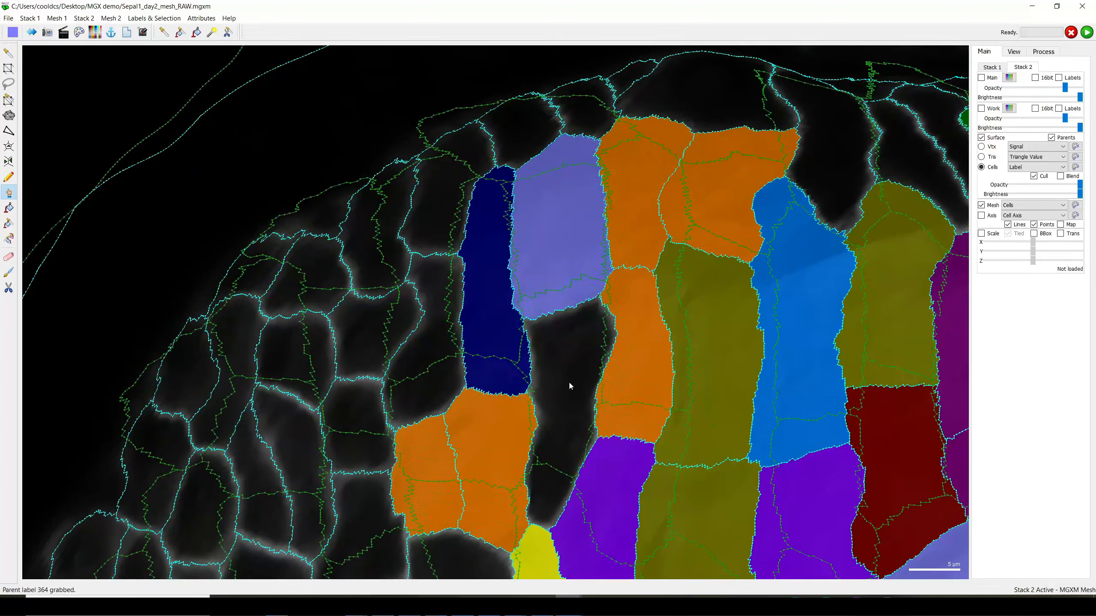
alt+click(569, 343)
right_drag(453, 267, 577, 304)
alt+click(560, 251)
alt+click(552, 341)
alt+click(432, 367)
alt+click(436, 306)
right_drag(505, 437, 518, 362)
alt+click(489, 371)
- Assign parent labels down the unlabeled column beside the long yellow cell, ending with label 274 next to the cyan cells
scroll(530, 429, down, 3)
alt+click(550, 366)
alt+click(565, 415)
alt+click(638, 345)
alt+click(632, 413)
right_drag(621, 531, 572, 294)
alt+click(574, 340)
right_drag(552, 407, 537, 354)
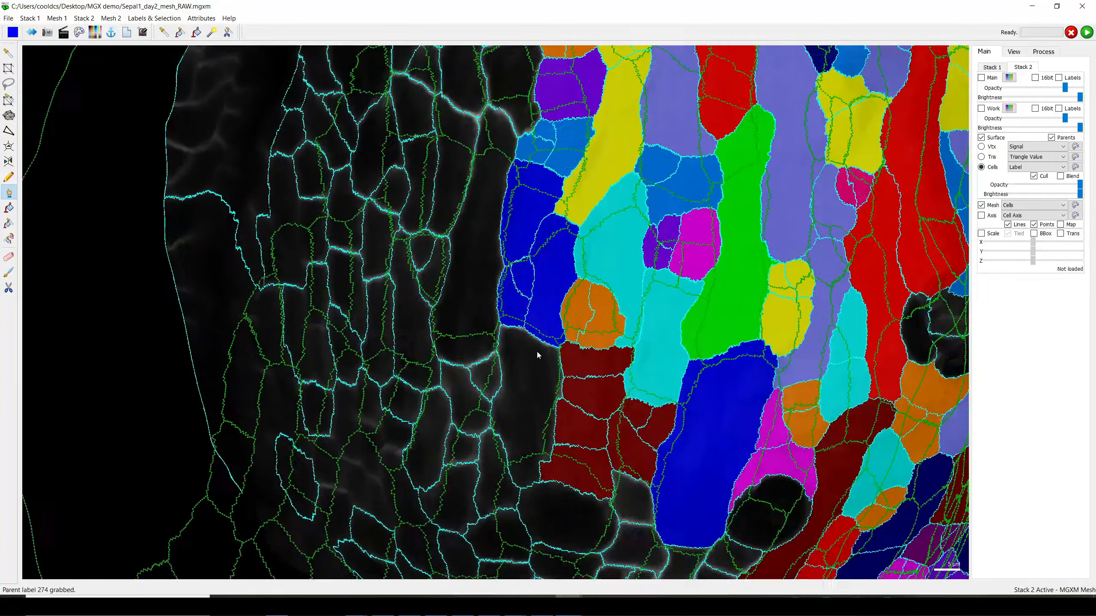
- Assign parent labels to the two large cells below the blue group, including label 487
alt+click(537, 355)
right_drag(582, 516, 538, 368)
alt+click(538, 367)
ctrl+drag(539, 369, 563, 379)
scroll(626, 359, down, 3)
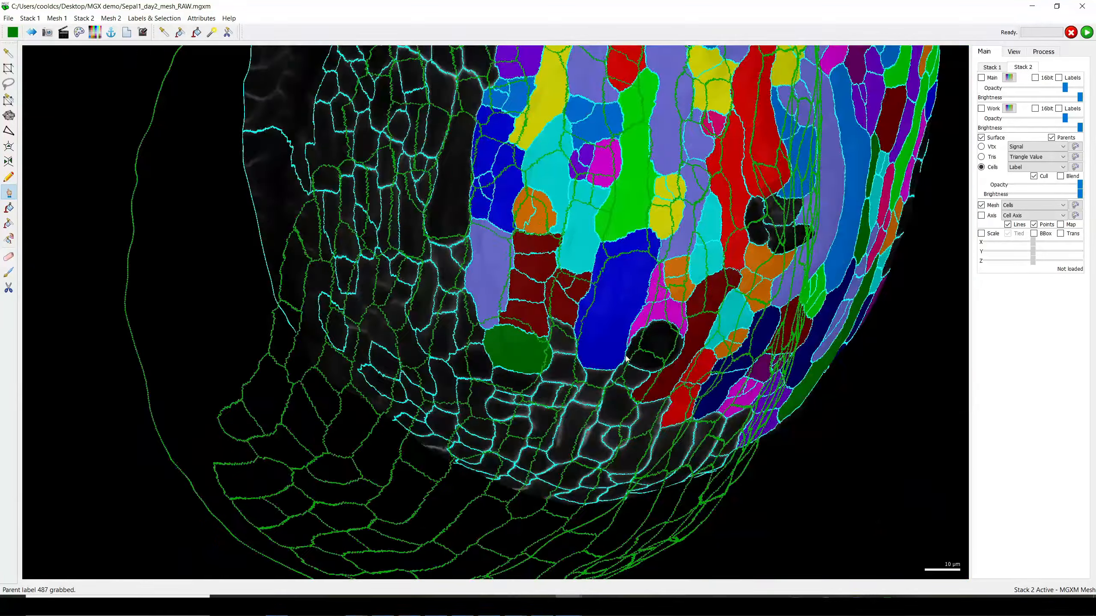
- Assign parent labels to the long cell beside the blue group and the unlabeled cells above it, including label 280
scroll(625, 359, up, 3)
right_drag(496, 87, 585, 276)
alt+click(585, 265)
alt+click(629, 251)
right_drag(593, 172, 646, 289)
scroll(603, 268, down, 2)
right_drag(584, 273, 541, 223)
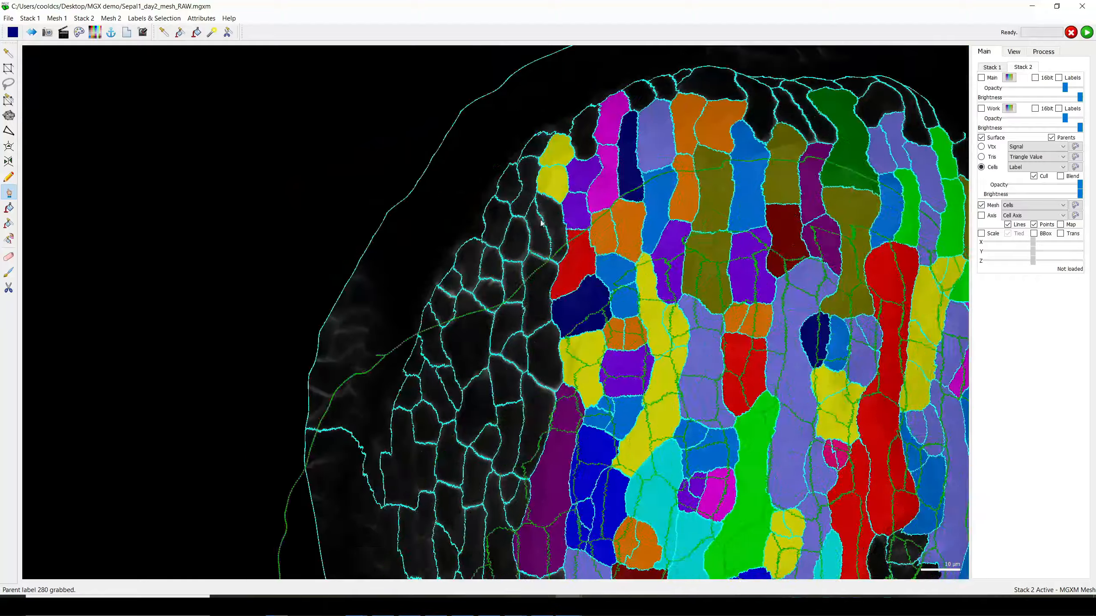
- Realign the outlines and assign parent labels to the unlabeled cells beside the yellow, red and navy cells, including label 76
ctrl+right_drag(621, 380, 542, 236)
scroll(543, 237, up, 3)
alt+click(548, 262)
right_drag(548, 173, 528, 293)
alt+click(535, 233)
alt+click(528, 294)
alt+click(524, 358)
alt+click(553, 375)
right_drag(556, 466, 577, 318)
alt+click(573, 322)
alt+click(533, 271)
alt+click(546, 295)
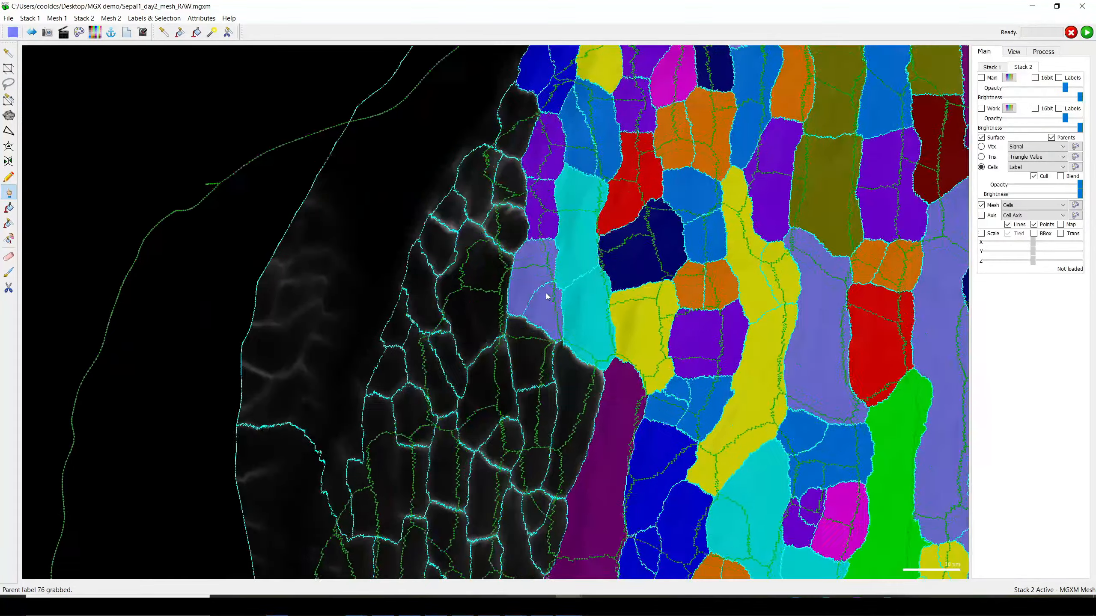
- Assign parent labels to the elongated cells between the periwinkle pair and the long purple cell
alt+click(535, 366)
alt+click(539, 401)
right_drag(544, 399, 540, 387)
alt+click(571, 414)
ctrl+right_drag(578, 451, 553, 289)
scroll(546, 388, down, 3)
- Assign parent labels to the unlabeled cells around the lower ends of the yellow and magenta cells, including label 386
right_drag(537, 408, 584, 339)
alt+click(550, 375)
alt+click(555, 401)
alt+click(535, 416)
alt+click(506, 419)
alt+click(510, 380)
scroll(511, 375, up, 3)
alt+click(528, 331)
alt+click(516, 310)
ctrl+right_drag(513, 366, 491, 392)
alt+click(474, 352)
- Toggle the Stack 1 surface to compare its cells with the Stack 2 outlines around the newly labeled blue cells
click(991, 67)
click(988, 138)
scroll(496, 337, up, 3)
click(988, 138)
click(988, 138)
click(988, 138)
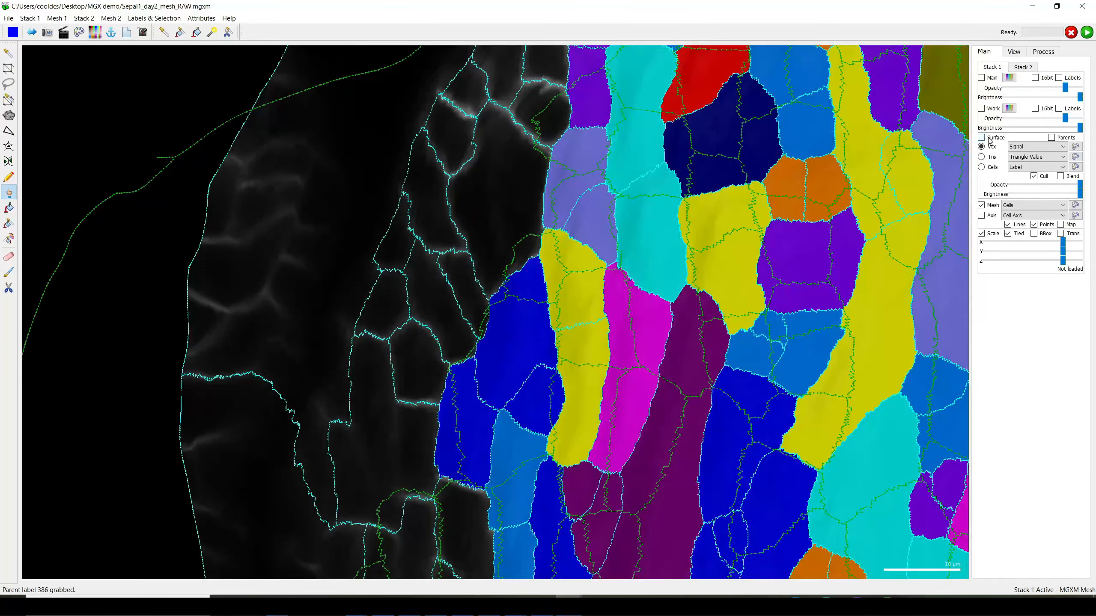
click(988, 138)
click(988, 138)
right_drag(516, 494, 504, 321)
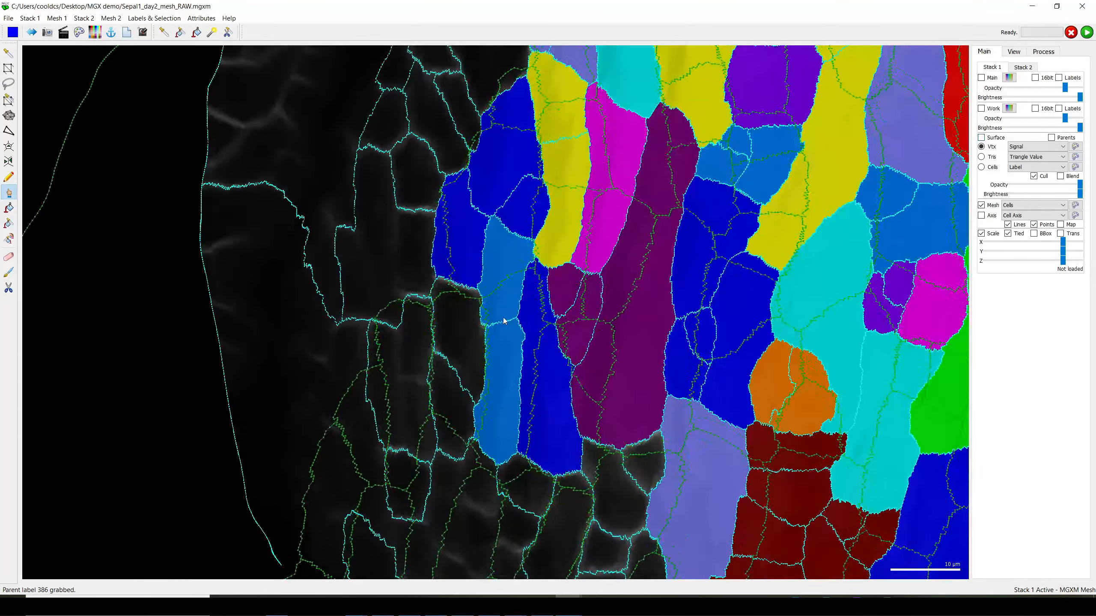
- Assign parent labels to the unlabeled cells beside the long light blue pair and below the long purple cell, including label 389
click(1023, 67)
scroll(496, 328, up, 3)
alt+click(498, 267)
alt+click(494, 337)
scroll(496, 342, down, 8)
drag(655, 497, 638, 267)
scroll(616, 196, down, 5)
scroll(621, 320, up, 8)
right_drag(626, 367, 535, 298)
alt+click(535, 277)
alt+click(522, 302)
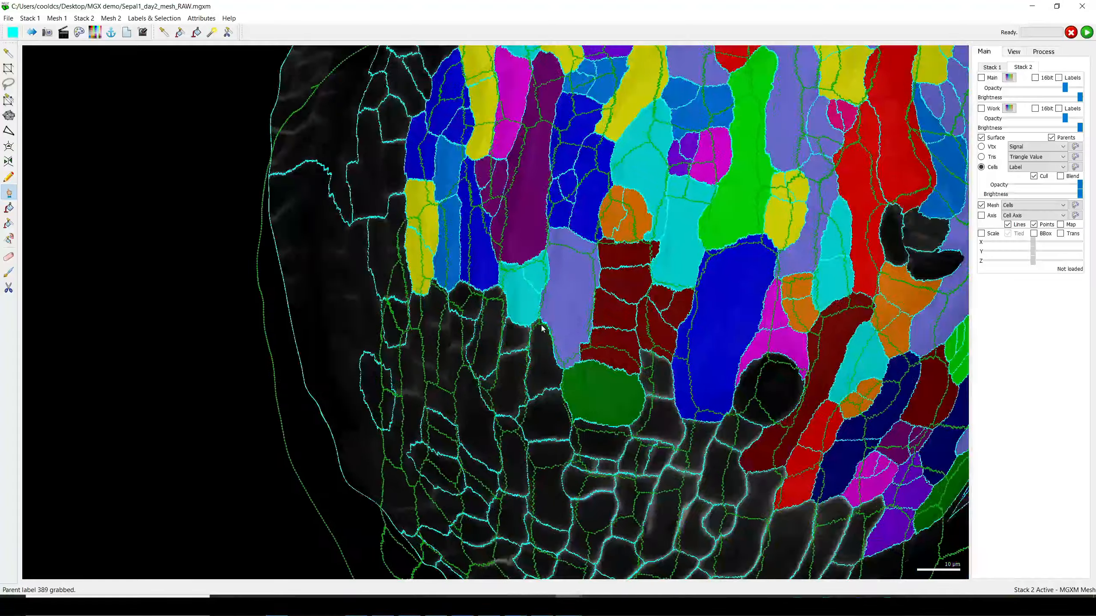
- Check the Stack 1 surface against the Stack 2 cells around the dark green cell and realign the Stack 1 outlines
click(992, 67)
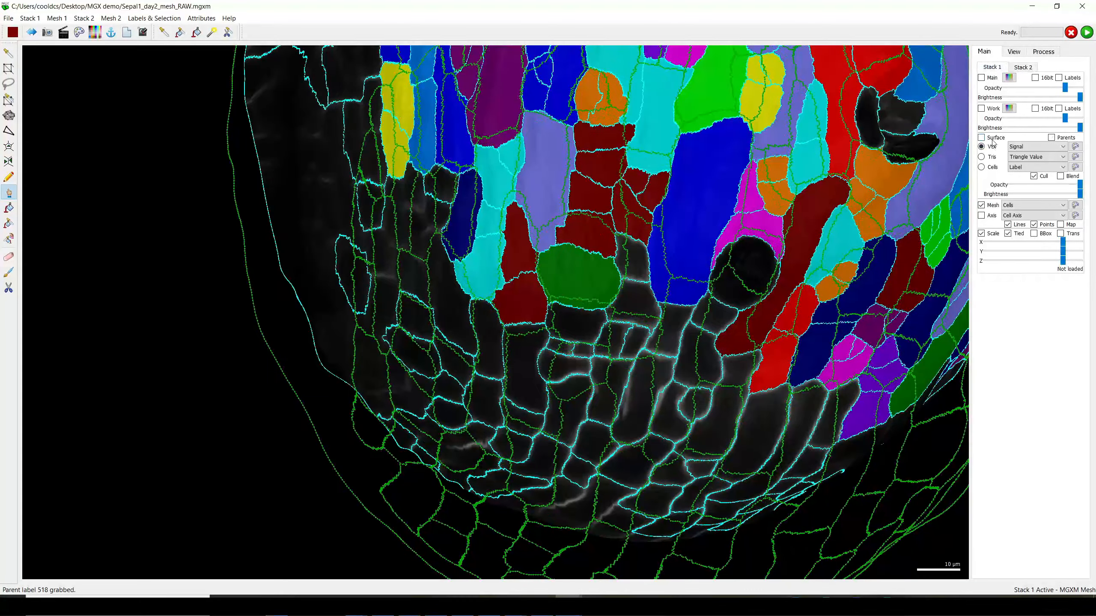
click(992, 141)
click(992, 140)
scroll(721, 257, down, 5)
right_drag(621, 269, 645, 347)
scroll(645, 347, down, 5)
drag(645, 348, 625, 371)
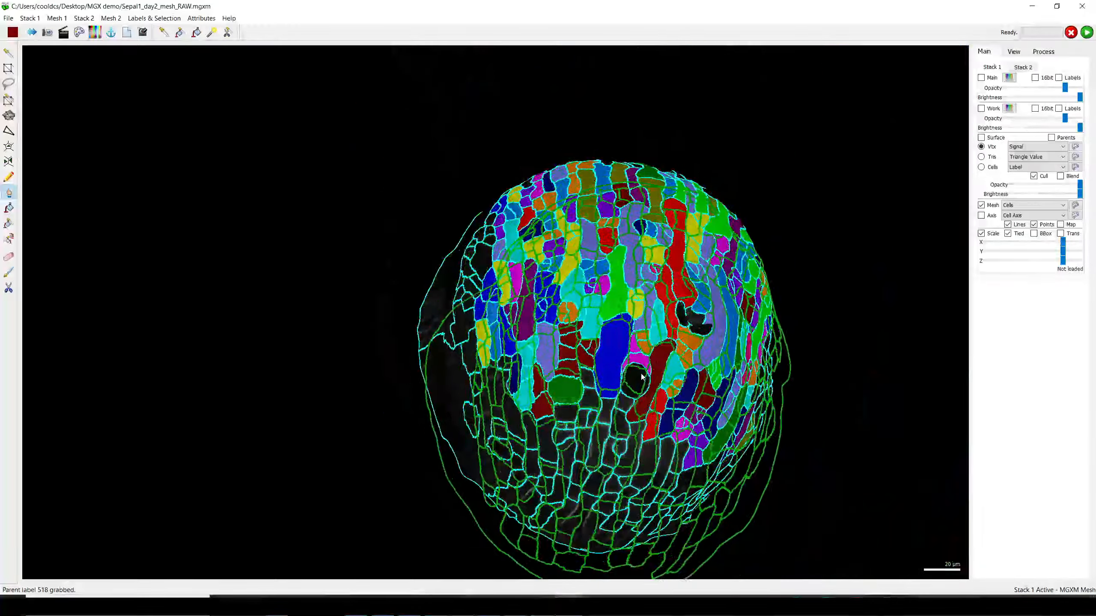
- Assign parent labels to the unlabeled cells between the dark green and large blue cells and directly beneath them, including labels 195 and 302
right_drag(604, 379, 452, 249)
scroll(452, 248, up, 8)
click(1020, 67)
scroll(578, 258, up, 3)
alt+click(576, 184)
alt+click(599, 279)
alt+click(592, 330)
alt+click(554, 332)
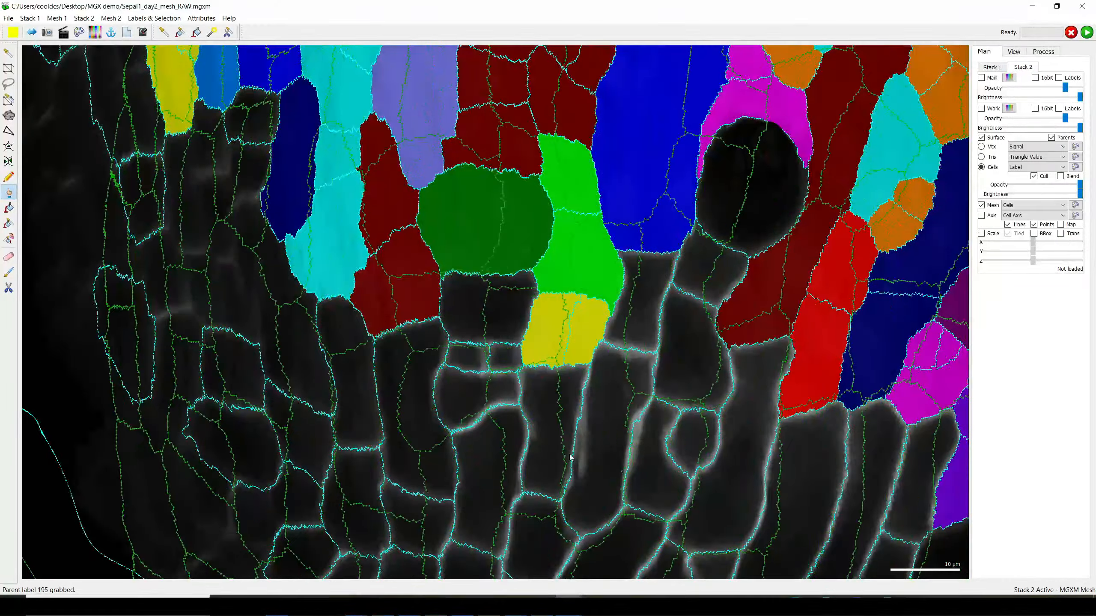
scroll(572, 455, down, 6)
drag(601, 364, 610, 373)
alt+click(563, 429)
alt+click(596, 425)
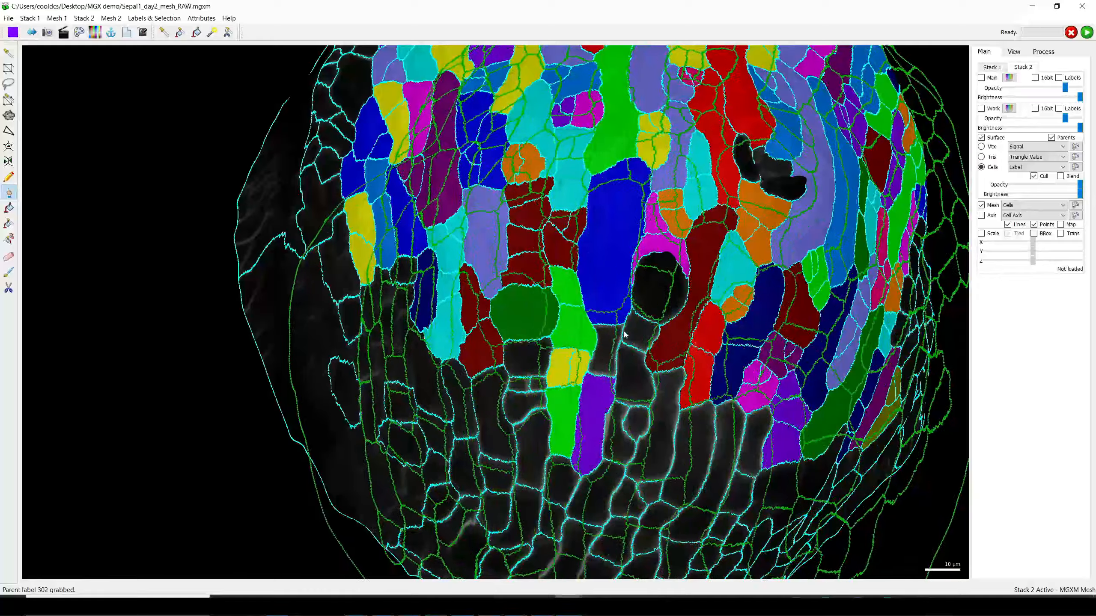
- Assign parent labels to the unlabeled cells beneath the large blue cell and the round black cell, including label 543
alt+click(605, 352)
alt+click(639, 332)
alt+click(634, 379)
right_drag(635, 441, 587, 346)
alt+click(588, 325)
alt+click(568, 346)
alt+click(548, 401)
alt+click(611, 359)
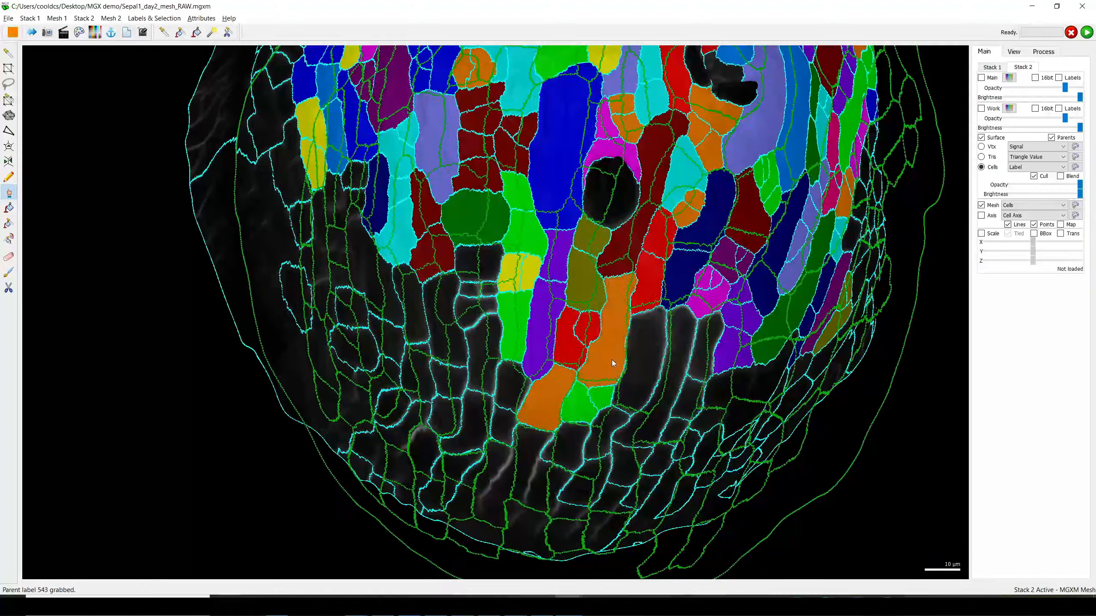
- Assign parent labels to the cells around the long orange cell and below the dark green cell, including label 355
alt+click(600, 396)
alt+click(577, 407)
alt+click(642, 362)
right_drag(487, 289, 618, 359)
scroll(608, 441, up, 3)
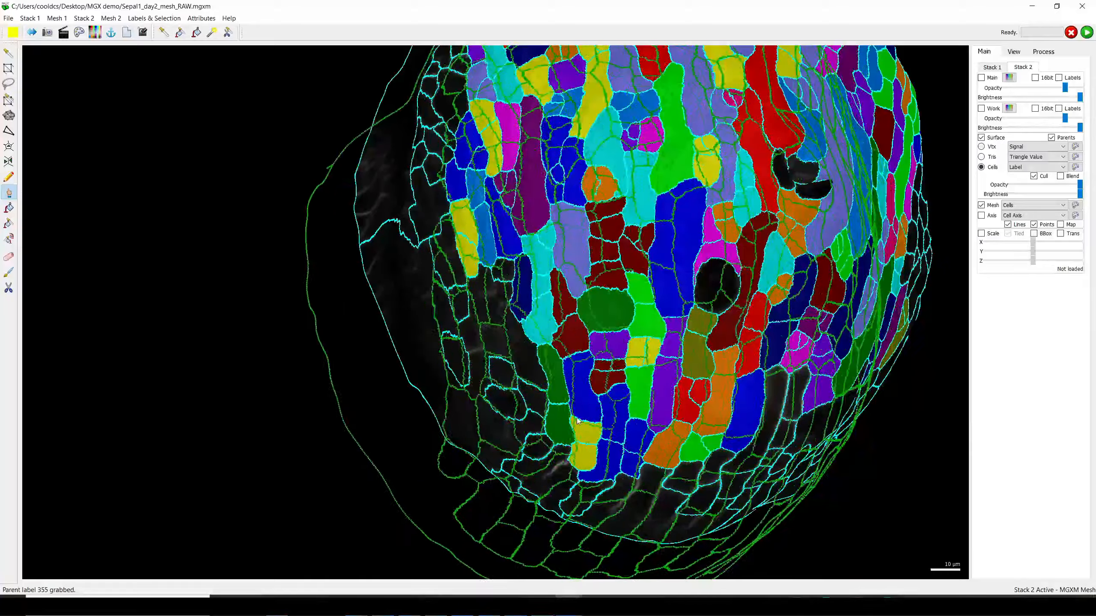
- Seed the cleared Stack 2 cell below the small yellow cell and erase the misplaced red seed stroke beneath it
scroll(578, 420, up, 3)
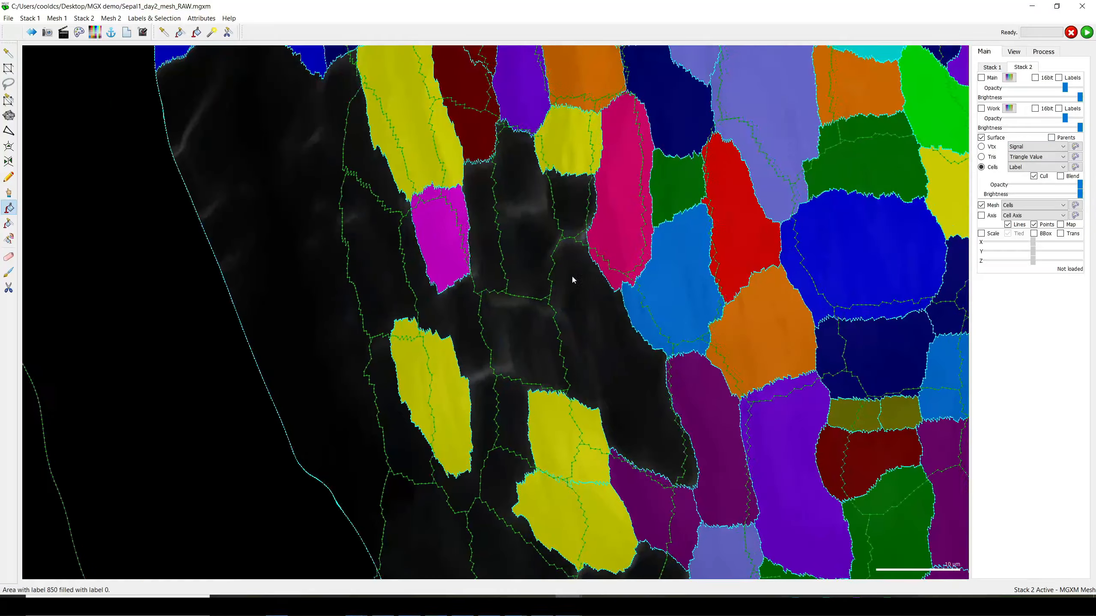
scroll(572, 276, up, 4)
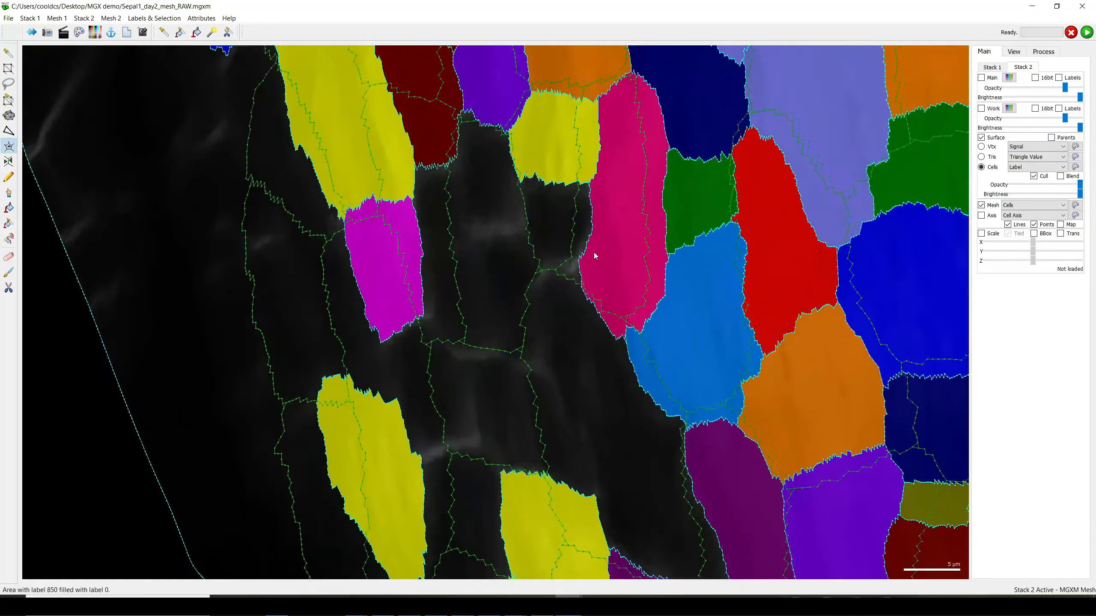
click(556, 259)
alt+drag(566, 423, 584, 459)
right_drag(583, 459, 508, 403)
click(9, 208)
click(13, 33)
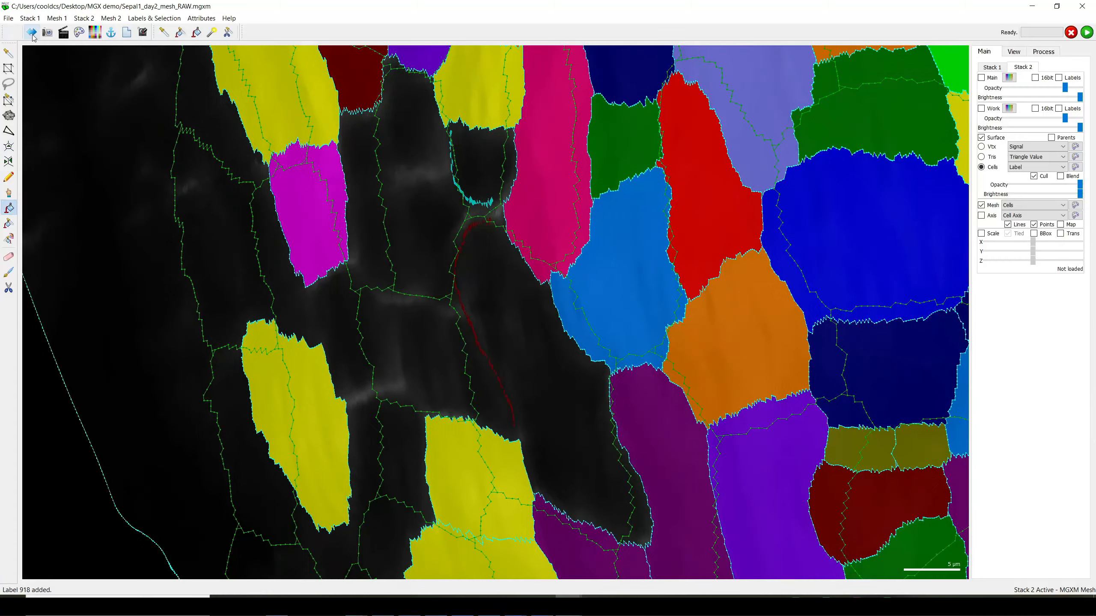
scroll(513, 424, up, 2)
alt+click(513, 424)
- Add new seeds inside the long cleared cell below the pink cell and the cleared cell beside it
click(9, 146)
ctrl+drag(498, 315, 590, 464)
alt+drag(493, 214, 463, 219)
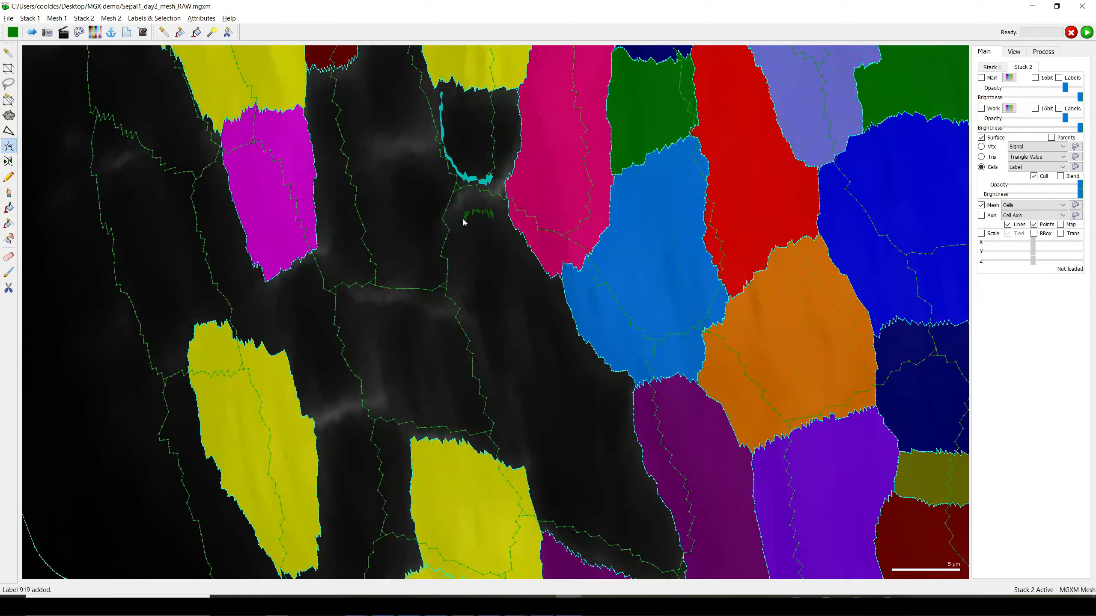
right_drag(459, 384, 556, 454)
alt+drag(558, 400, 609, 510)
right_drag(483, 307, 555, 398)
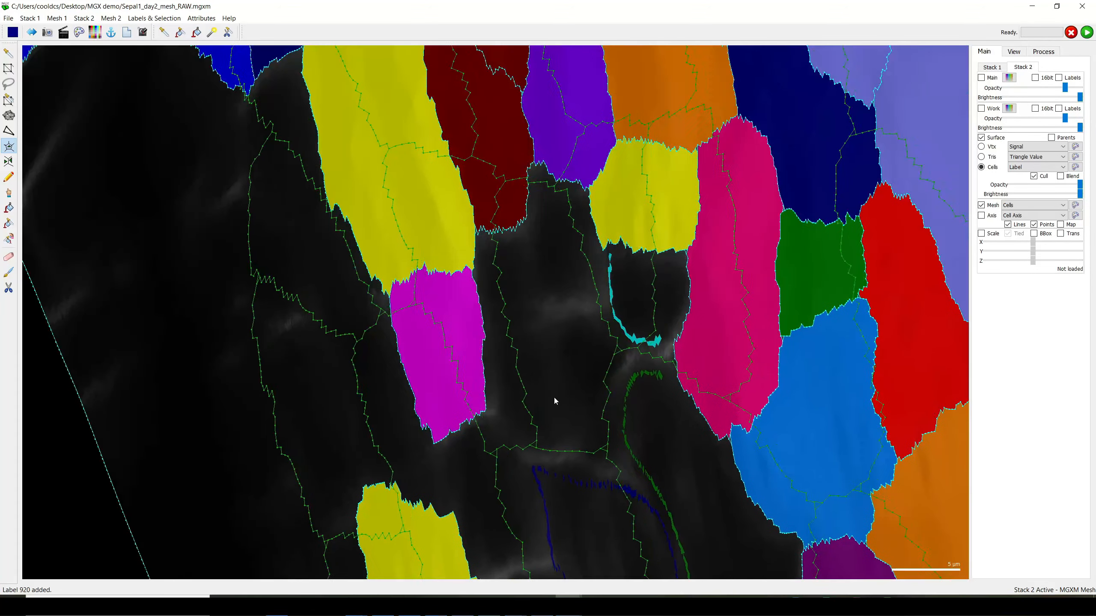
- Add separate seeds to the cleared cells between the magenta cell and the small yellow cell
mouse_move(555, 399)
ctrl+mouse_down()
mouse_move(501, 296)
mouse_move(577, 247)
ctrl+mouse_up()
ctrl+right_drag(658, 342, 665, 344)
alt+click(523, 234)
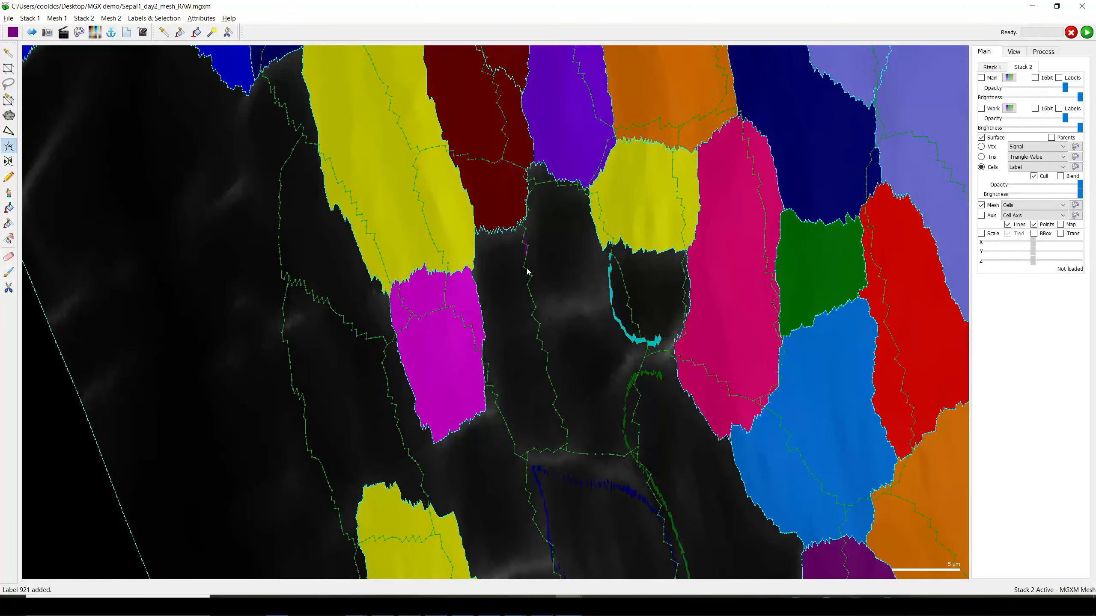
alt+drag(615, 450, 605, 316)
scroll(505, 461, down, 3)
right_drag(505, 461, 507, 381)
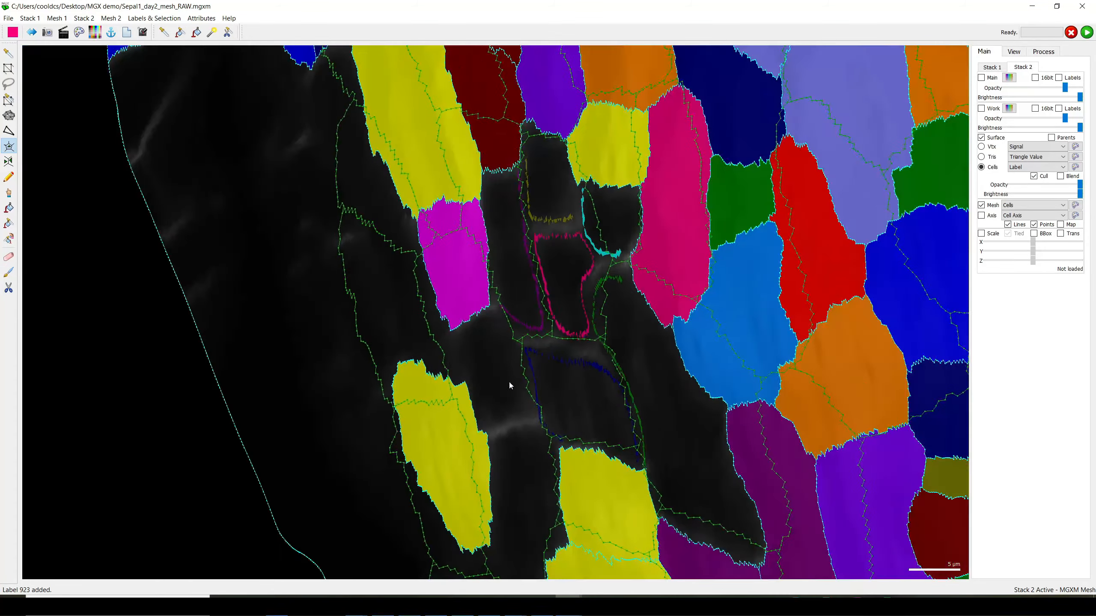
- Seed the remaining cleared cells between the yellow cells, segment the Stack 2 mesh and show its parent labels
alt+drag(524, 410, 515, 413)
right_drag(541, 452, 551, 295)
alt+drag(553, 293, 504, 312)
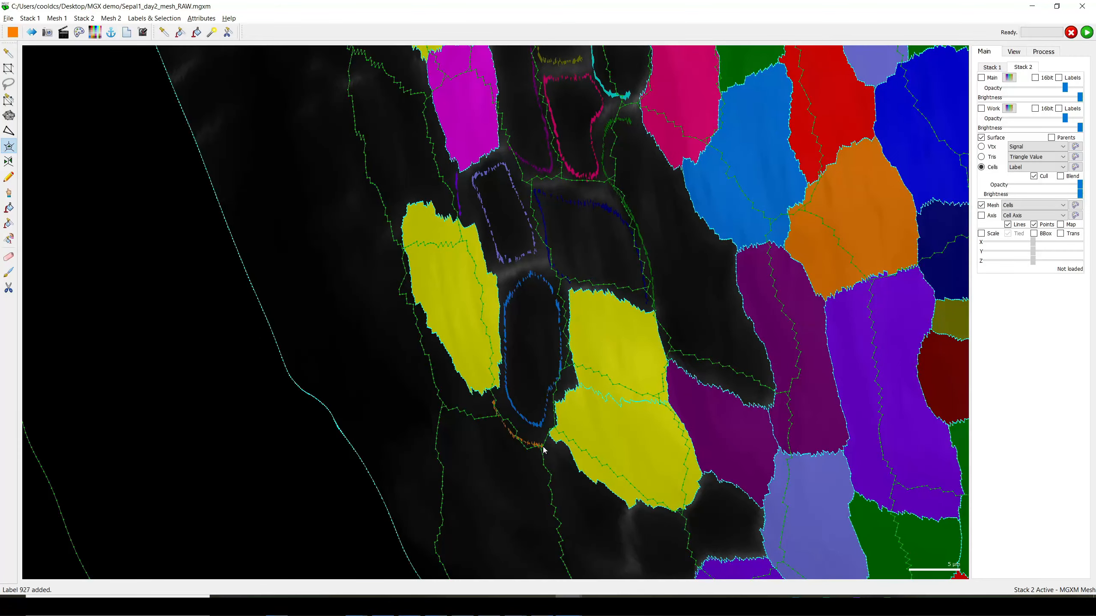
scroll(537, 449, down, 3)
click(1051, 138)
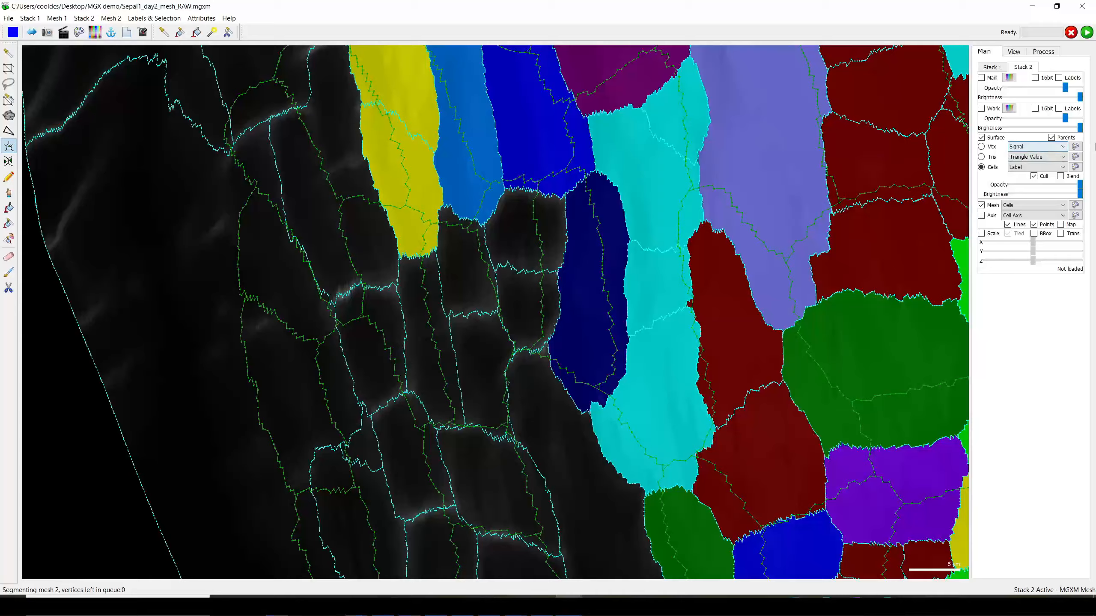
- Assign parent labels to the resegmented cells beside the navy cell and below the long yellow cell, including labels 52, 474 and 112
click(8, 194)
click(519, 293)
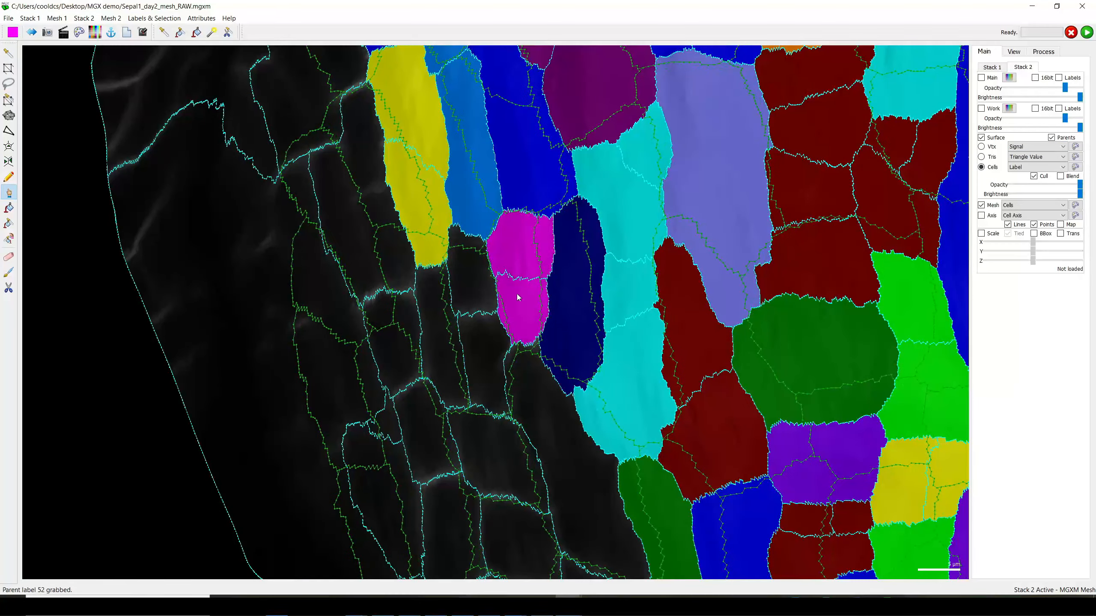
click(444, 338)
scroll(444, 338, down, 3)
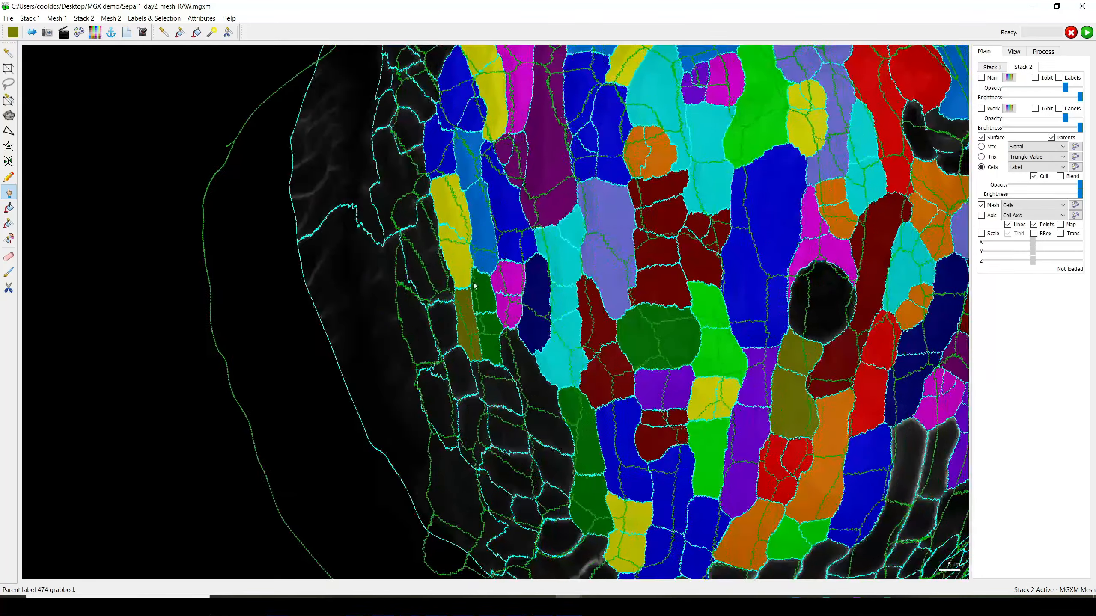
ctrl+right_drag(485, 339, 490, 338)
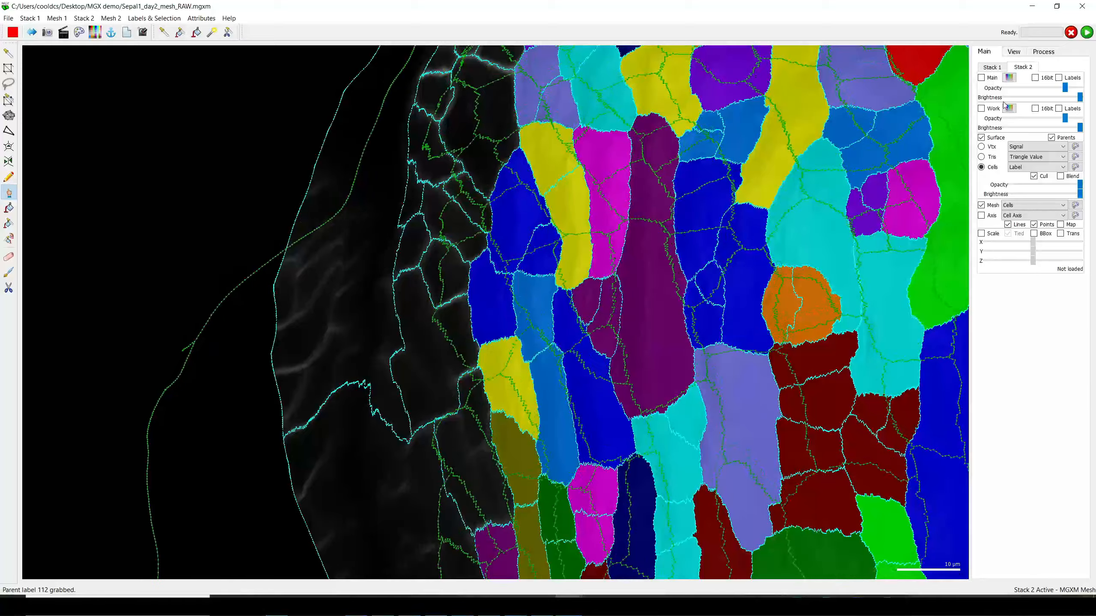
- Reduce the tied X, Y and Z scale of Stack 1 to fit its outlines to the Stack 2 cells
click(991, 67)
scroll(591, 297, down, 2)
mouse_move(590, 296)
ctrl+right_down()
mouse_move(584, 273)
mouse_move(594, 290)
ctrl+right_up()
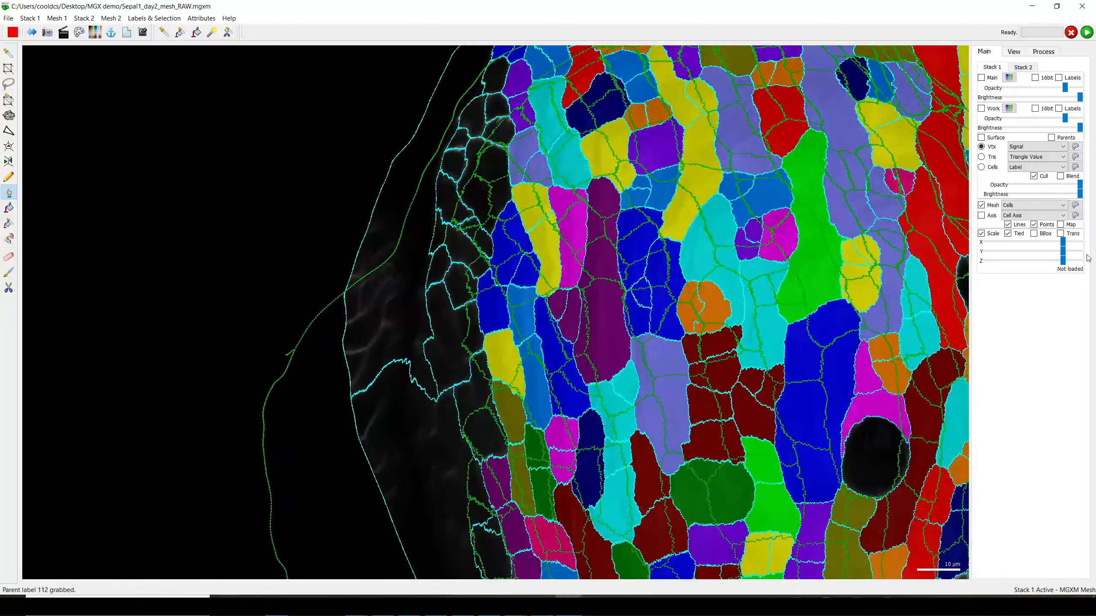
drag(1062, 244, 1051, 245)
alt+drag(716, 255, 647, 242)
drag(1049, 244, 1057, 243)
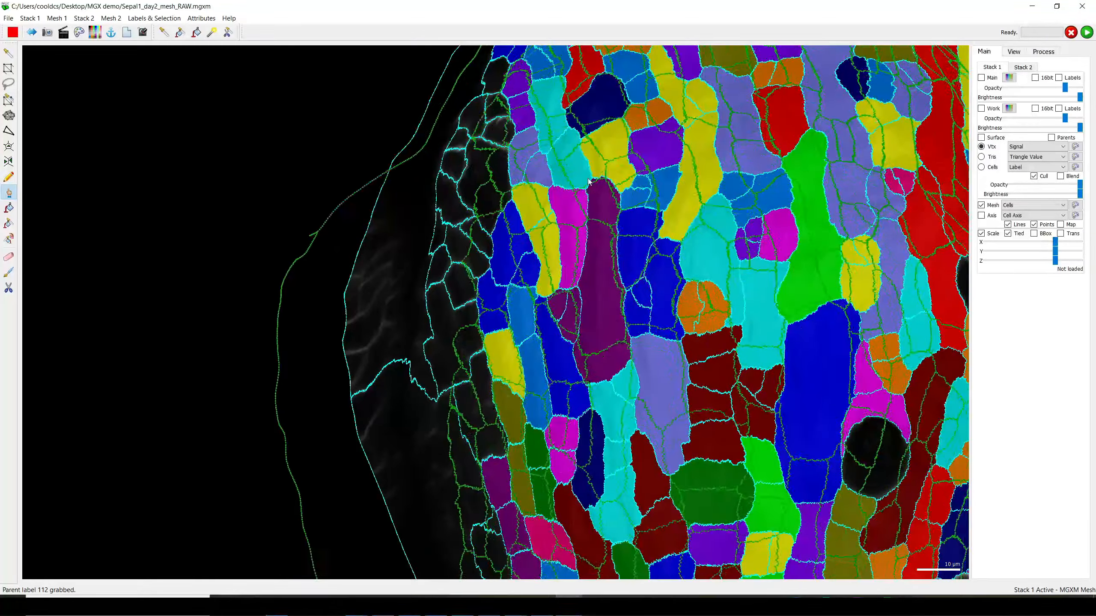
- Move and rotate the Stack 1 outlines to match the unlabeled cells along the sepal's left edge
scroll(593, 256, down, 3)
scroll(592, 257, up, 2)
scroll(593, 257, up, 4)
alt+drag(592, 258, 587, 381)
scroll(572, 379, down, 3)
ctrl+right_drag(587, 380, 618, 464)
right_drag(618, 464, 582, 345)
scroll(582, 345, up, 1)
right_drag(590, 450, 554, 283)
scroll(554, 283, up, 1)
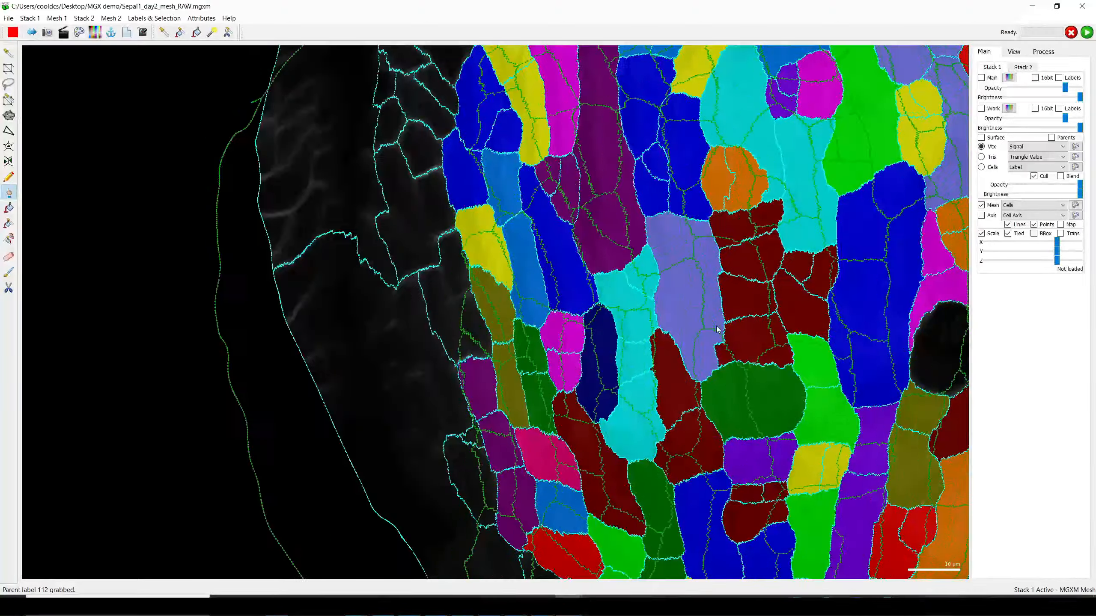
- Enlarge the tied Stack 1 scale and realign its outlines with the unlabeled cells beside the yellow and blue cells
scroll(641, 281, down, 4)
ctrl+right_drag(639, 283, 624, 326)
scroll(634, 304, up, 4)
scroll(624, 325, down, 5)
ctrl+drag(523, 234, 536, 276)
right_drag(671, 387, 686, 414)
scroll(681, 427, up, 4)
drag(1056, 243, 1079, 242)
ctrl+right_drag(686, 194, 665, 167)
scroll(665, 167, up, 3)
ctrl+drag(634, 346, 641, 377)
ctrl+right_drag(647, 262, 679, 282)
scroll(569, 324, up, 1)
right_drag(564, 450, 550, 350)
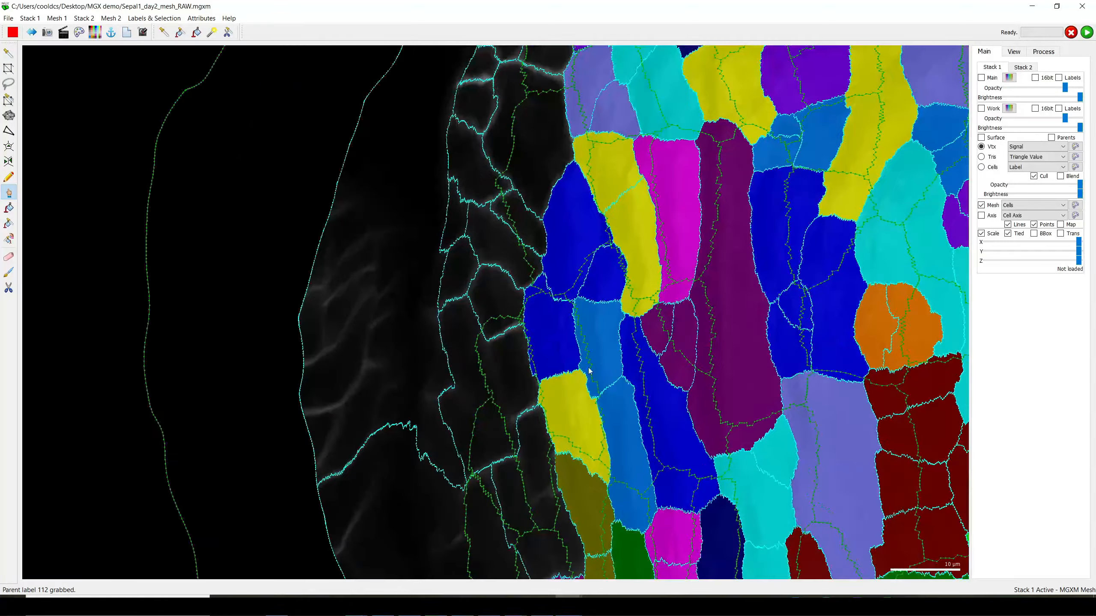
- Assign parent labels in Stack 2 to the unlabeled left-edge cells beside the yellow and blue cells
click(1022, 67)
alt+click(561, 357)
right_drag(587, 466, 540, 326)
alt+click(559, 422)
right_drag(569, 177, 605, 298)
alt+click(611, 298)
right_drag(604, 259, 609, 354)
alt+click(561, 352)
alt+click(568, 275)
- Assign parent label 341 to the group of left-edge cells beside the small purple pair
right_drag(568, 274, 590, 358)
alt+click(603, 267)
alt+click(599, 234)
alt+click(576, 250)
right_drag(631, 250, 591, 356)
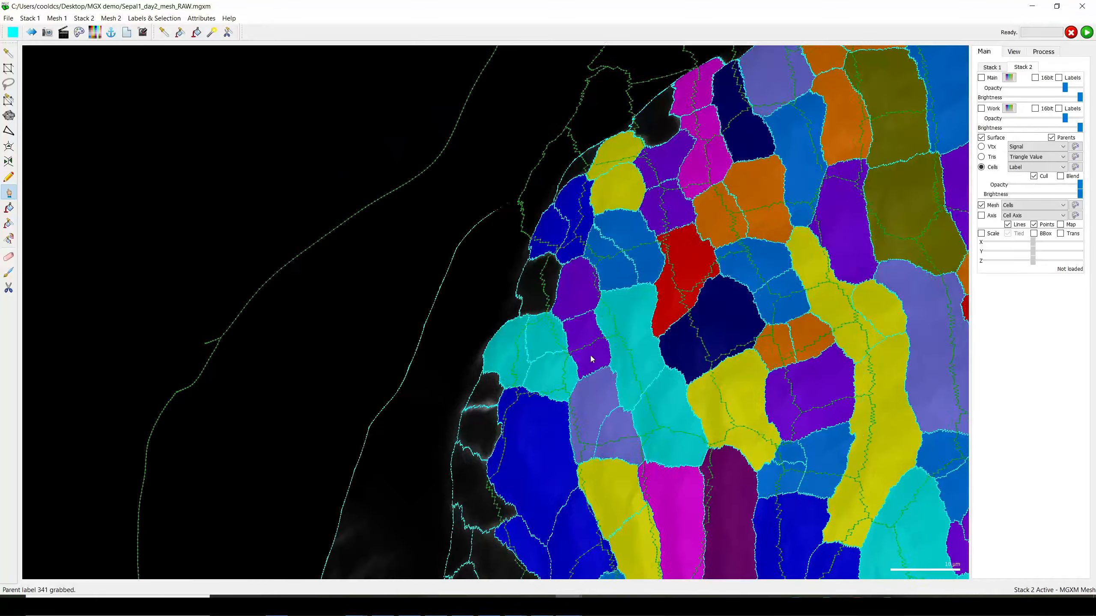
- Assign parent label 504 to the unlabeled elongated cell beside the lowest long blue cell
scroll(591, 355, down, 5)
drag(578, 349, 608, 377)
scroll(607, 377, up, 4)
scroll(575, 334, down, 2)
scroll(575, 335, up, 3)
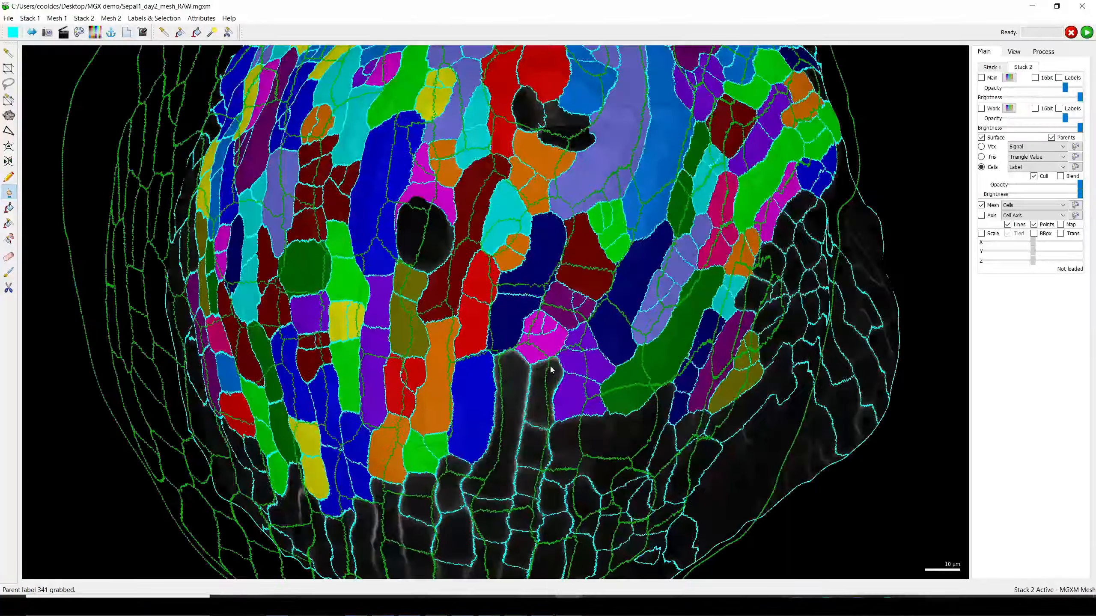
alt+click(551, 369)
scroll(533, 420, down, 5)
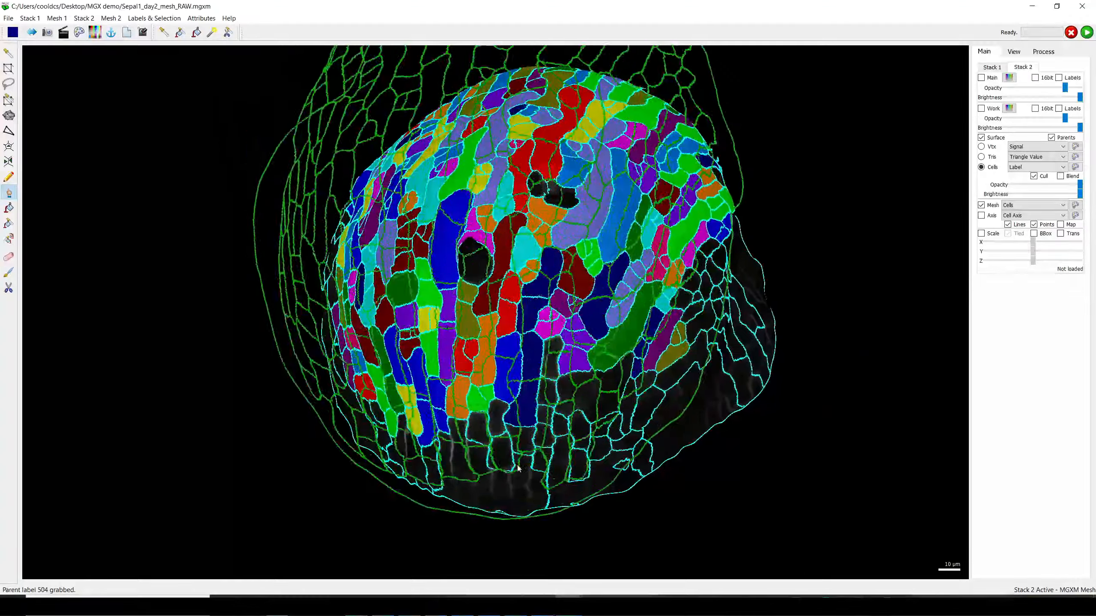
- Reduce the tied Stack 1 scale and realign its outlines with the unlabeled cells around the lower end of the navy cell
click(992, 67)
scroll(506, 288, up, 3)
ctrl+drag(505, 286, 505, 403)
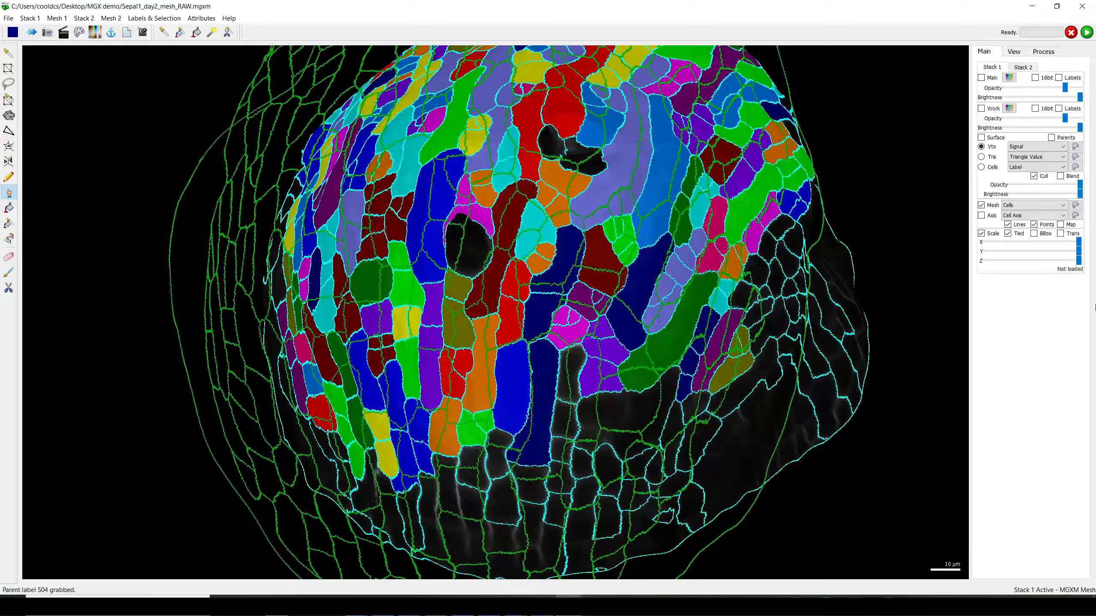
drag(1079, 256, 1054, 257)
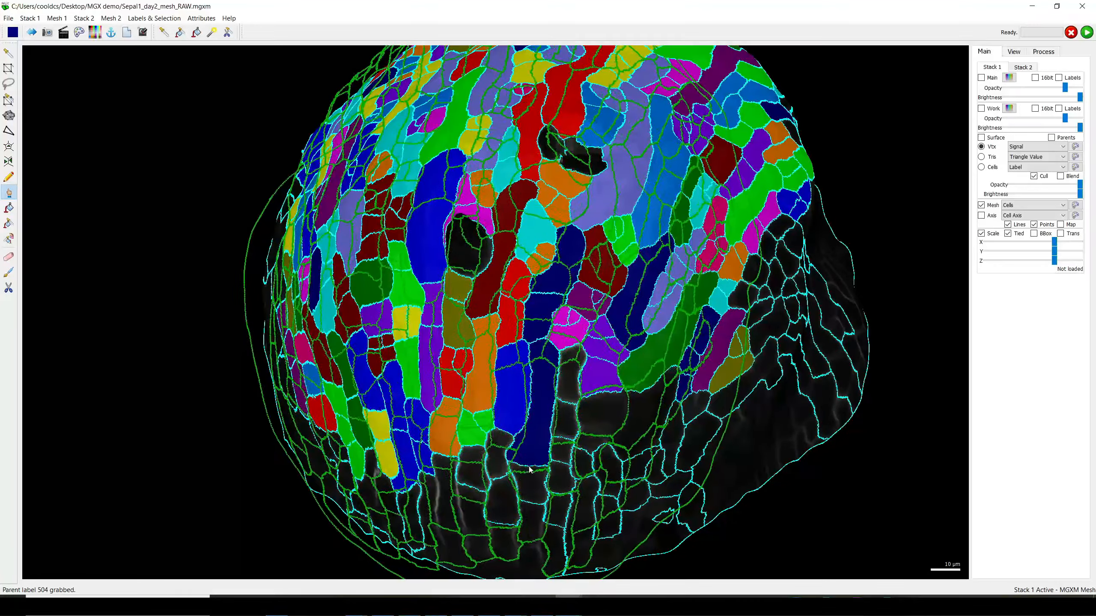
scroll(547, 420, up, 2)
drag(544, 444, 552, 335)
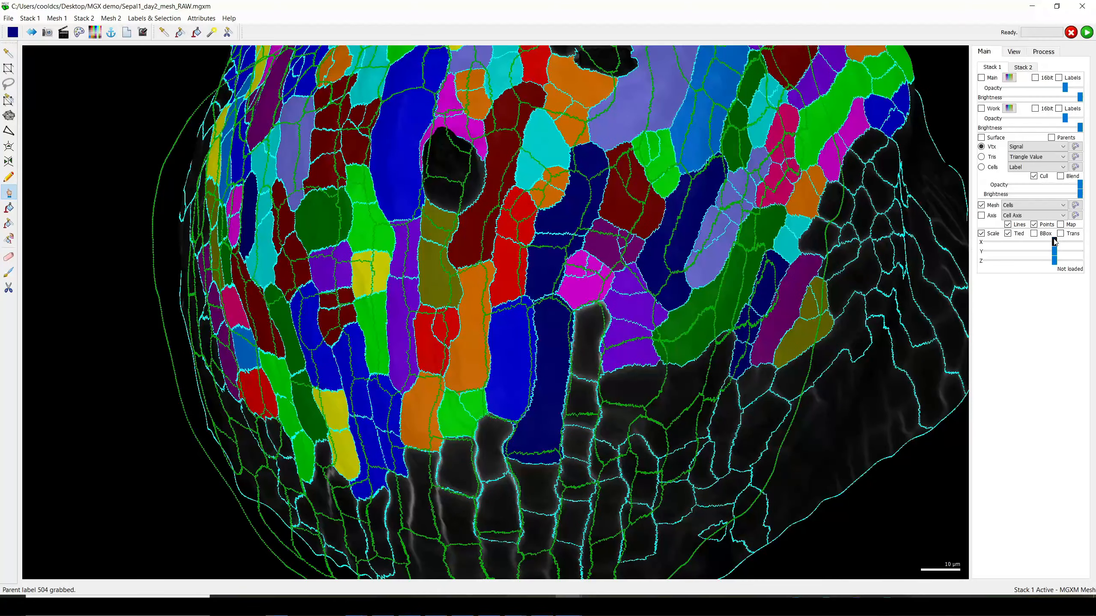
drag(1054, 242, 1057, 241)
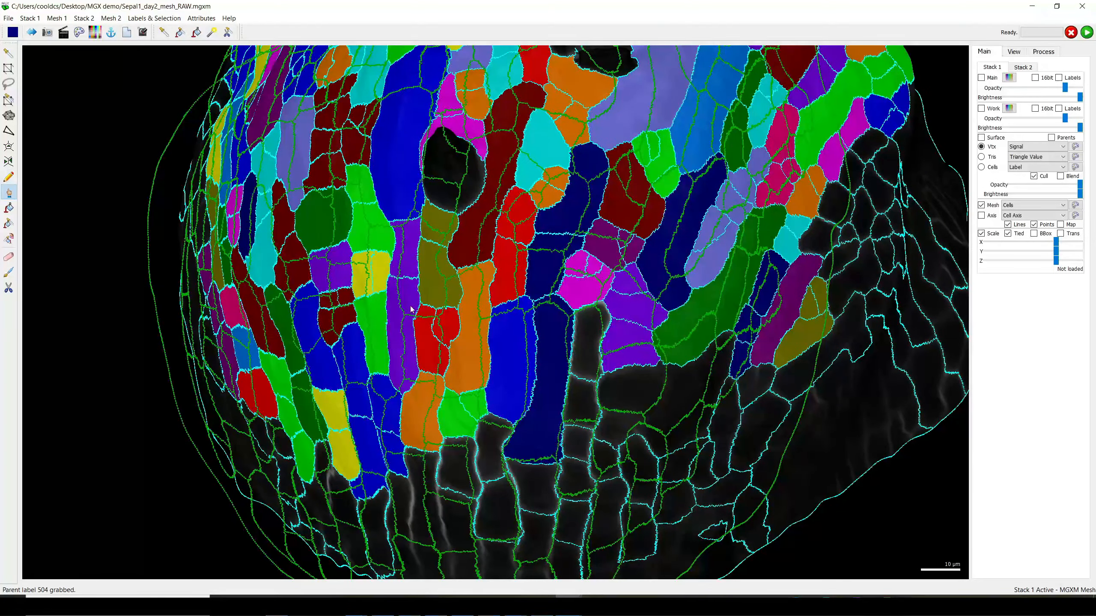
scroll(410, 307, up, 2)
right_drag(624, 337, 564, 281)
- Assign parent labels to the column of unlabeled cells alongside the long navy cell, including label 400
click(1025, 67)
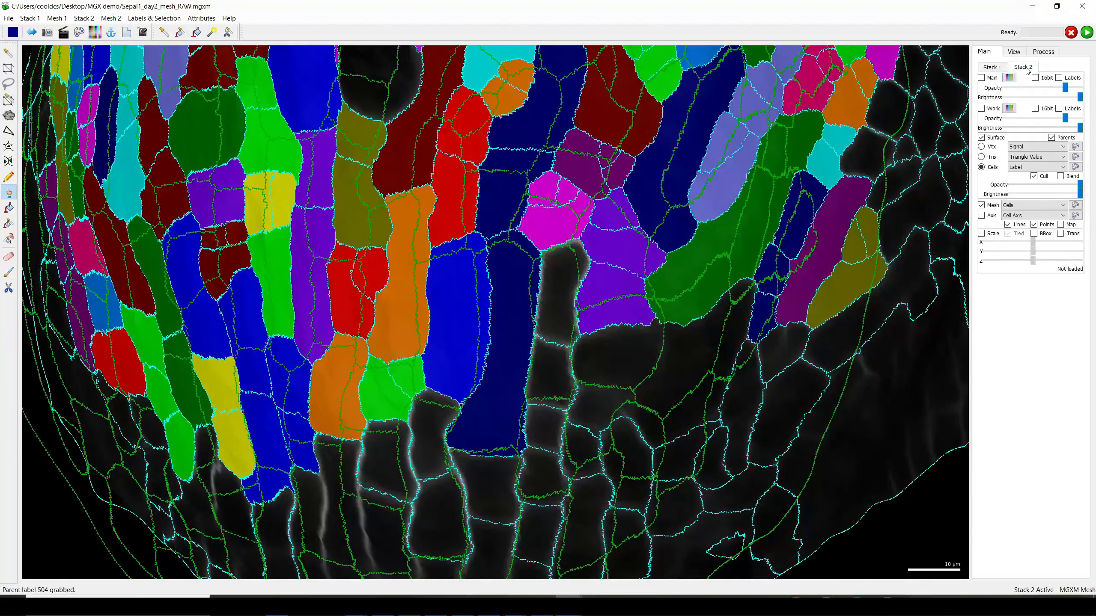
alt+click(560, 292)
alt+click(551, 369)
right_drag(587, 387, 615, 305)
alt+click(573, 348)
alt+click(569, 398)
right_drag(568, 398, 631, 332)
ctrl+drag(625, 402, 624, 414)
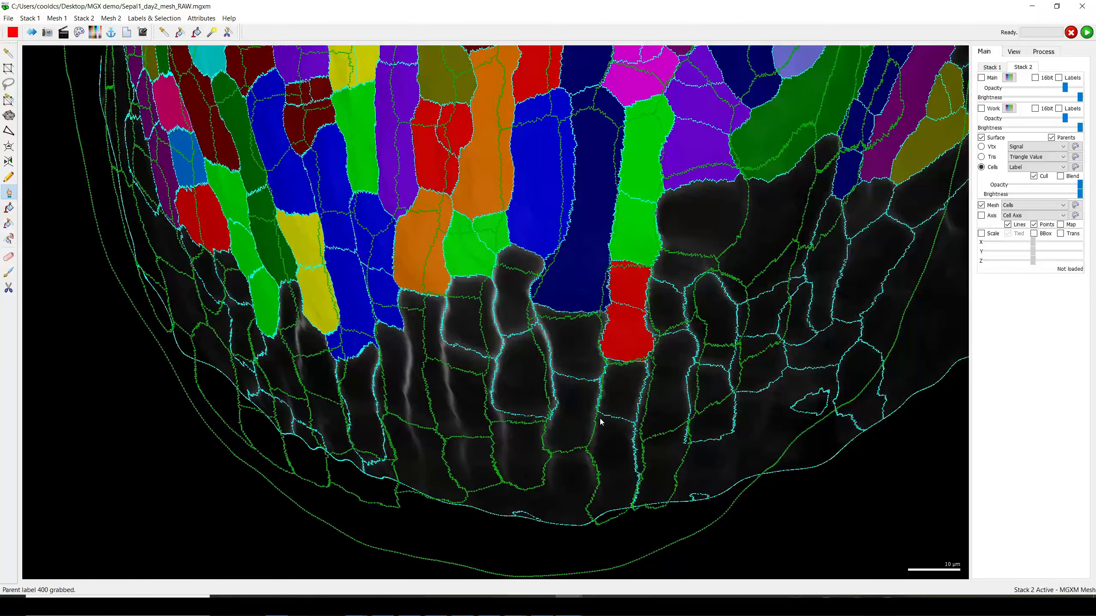
- Assign parent label 535 to the two stacked unlabeled cells between the small green cells and the long navy cell
right_drag(545, 383, 549, 384)
ctrl+right_drag(566, 329, 577, 324)
alt+click(542, 348)
alt+click(536, 305)
right_drag(554, 369, 628, 362)
ctrl+right_drag(582, 356, 587, 356)
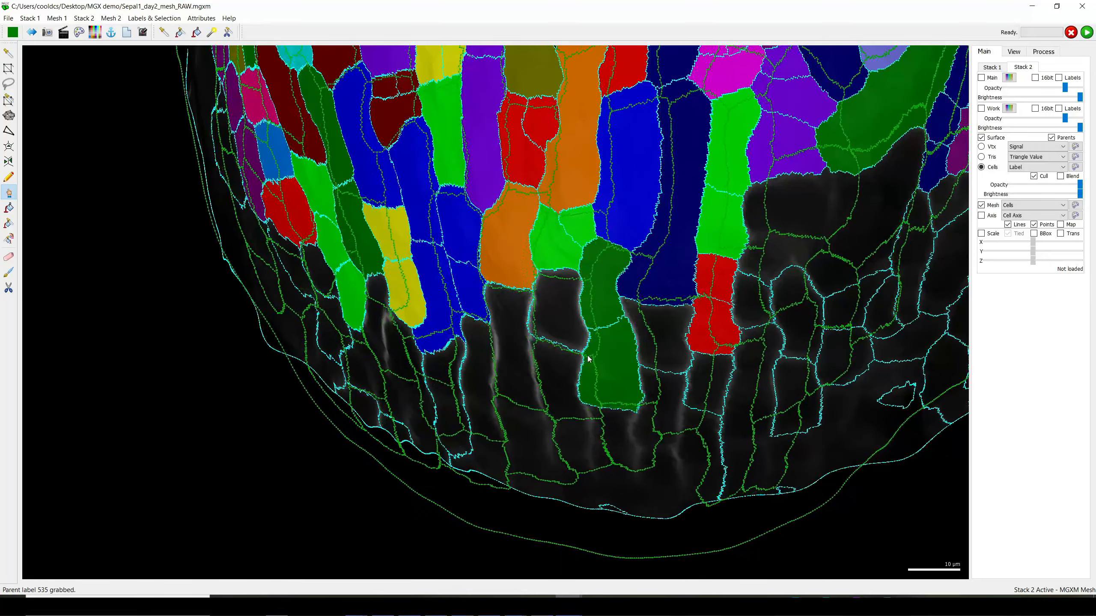
scroll(623, 379, down, 10)
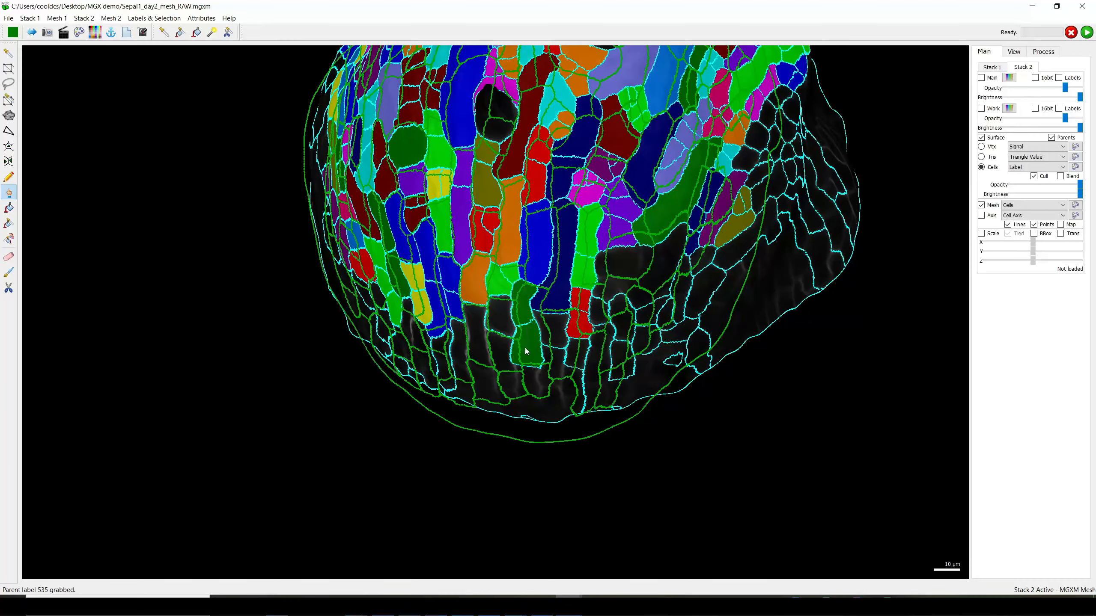
ctrl+right_drag(525, 348, 602, 382)
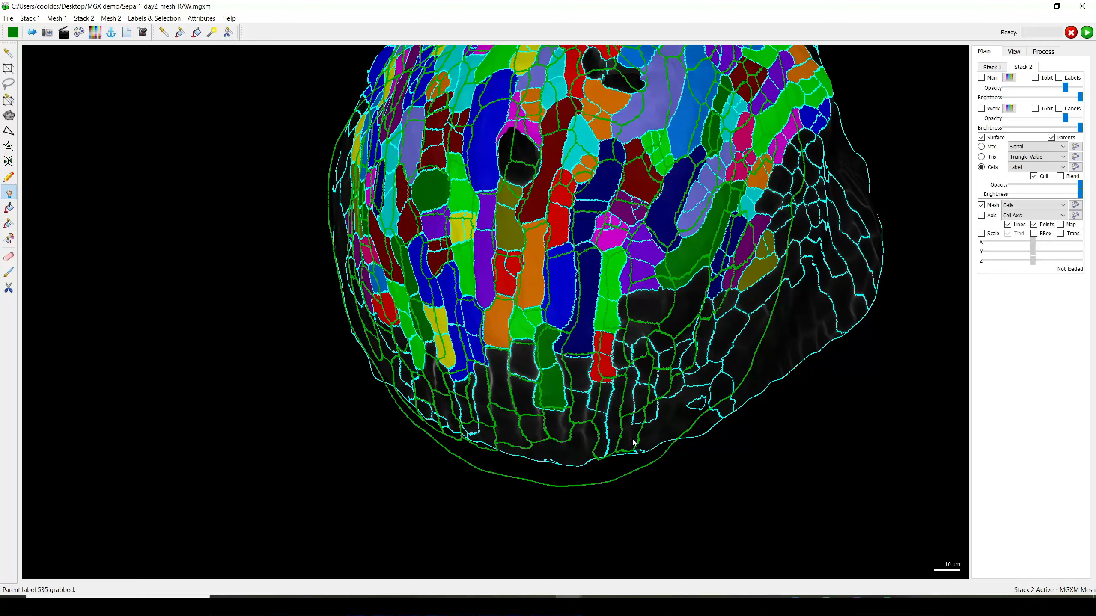
- Show the Stack 2 cell labels instead of parents and clear the label of the large dark red merged cell
drag(597, 374, 583, 399)
scroll(580, 399, up, 10)
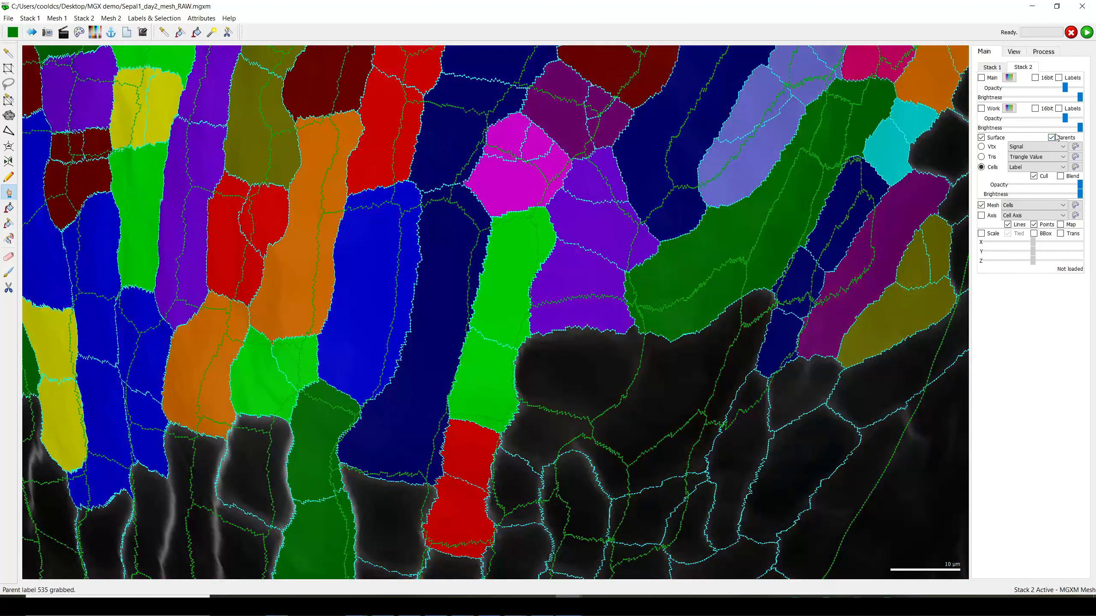
click(1052, 137)
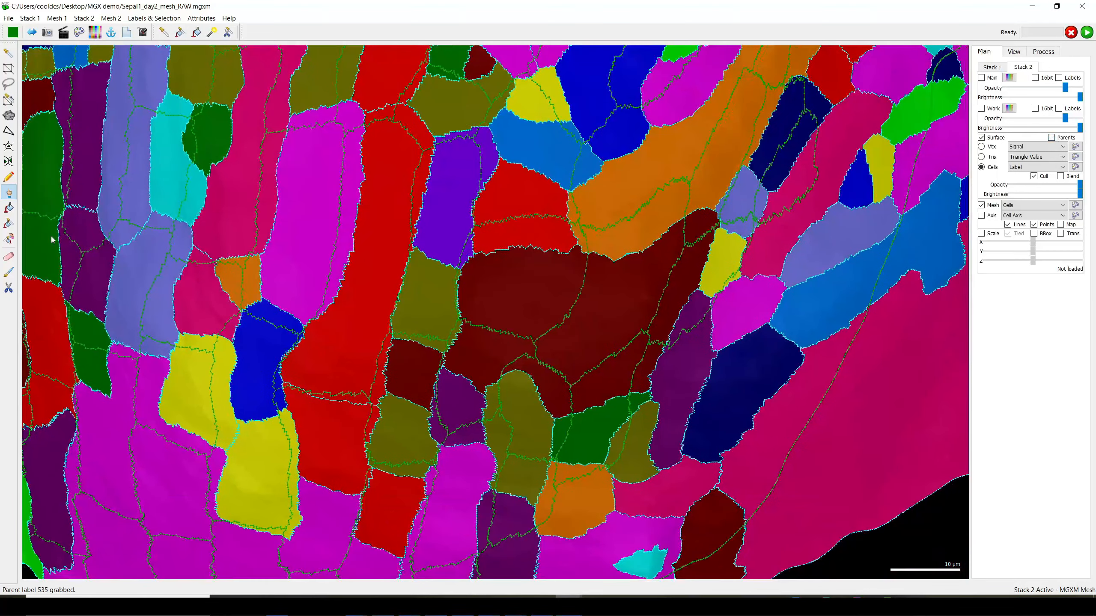
scroll(464, 360, up, 3)
click(533, 345)
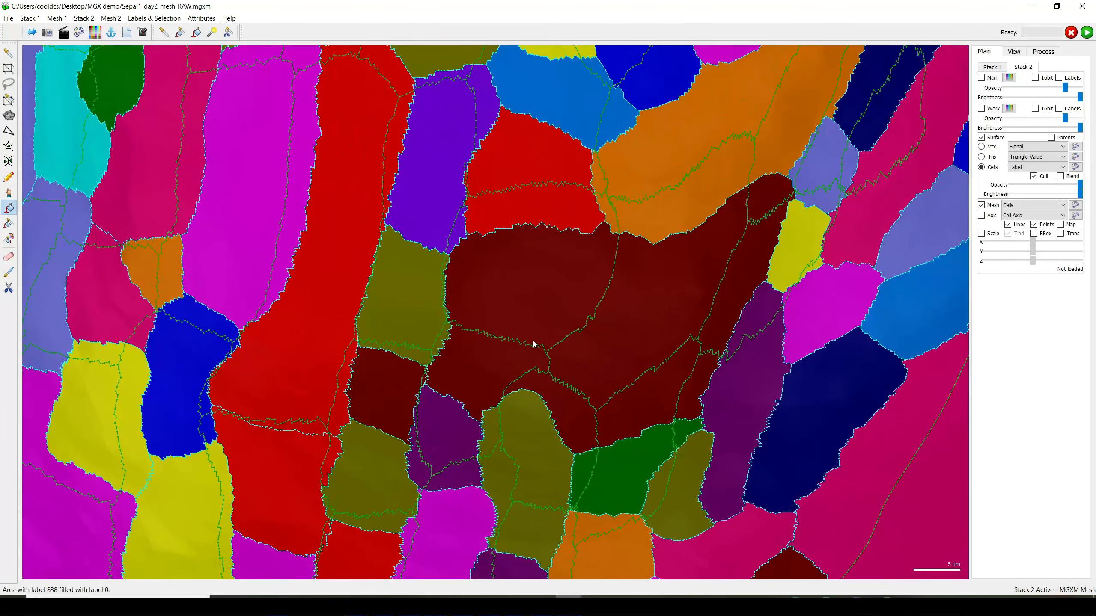
- Trace three new seeds inside the cleared area, one along the inner border of each cell visible in the signal
click(9, 147)
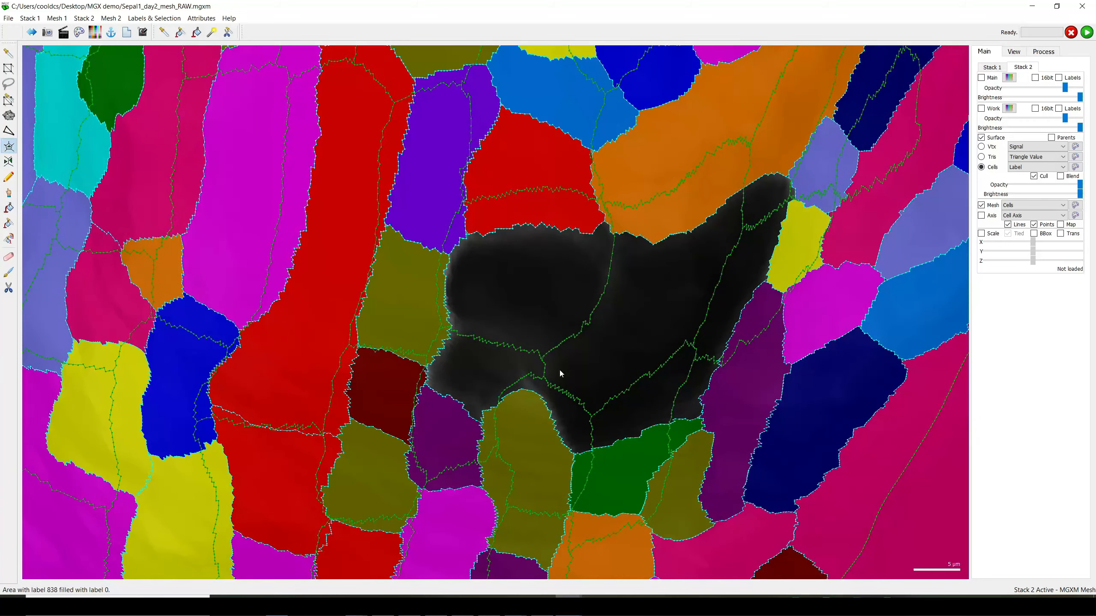
scroll(533, 372, up, 1)
click(455, 335)
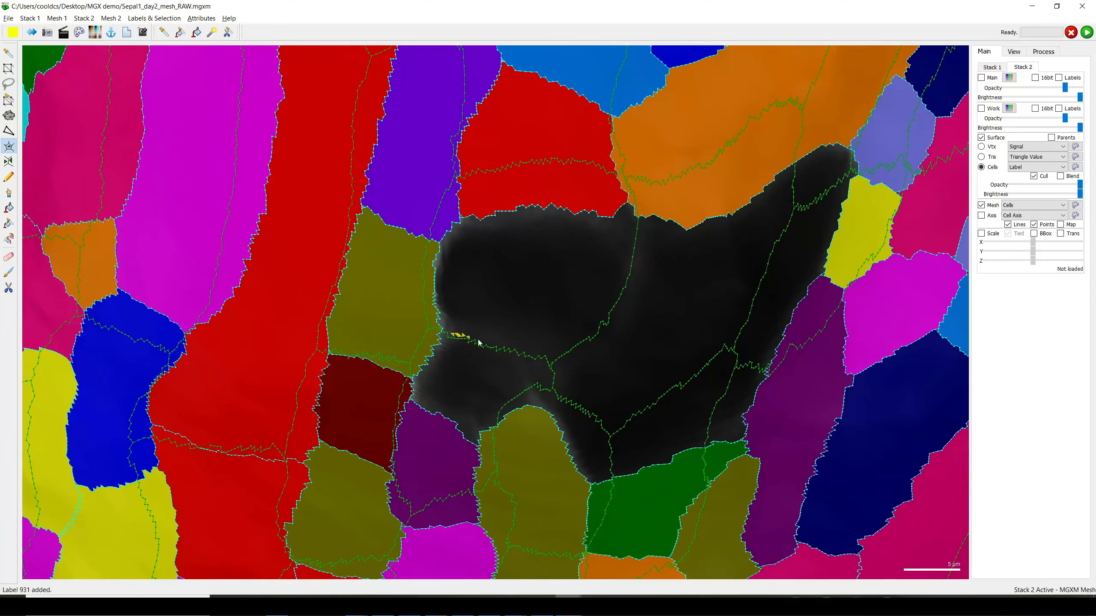
ctrl+right_drag(617, 242, 620, 249)
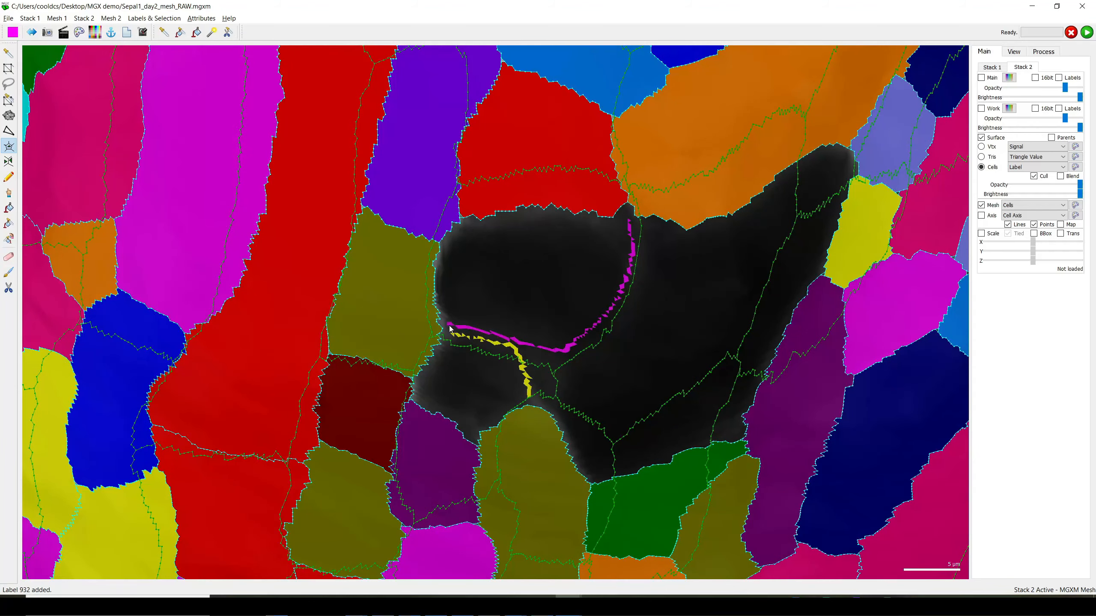
ctrl+right_drag(578, 351, 586, 361)
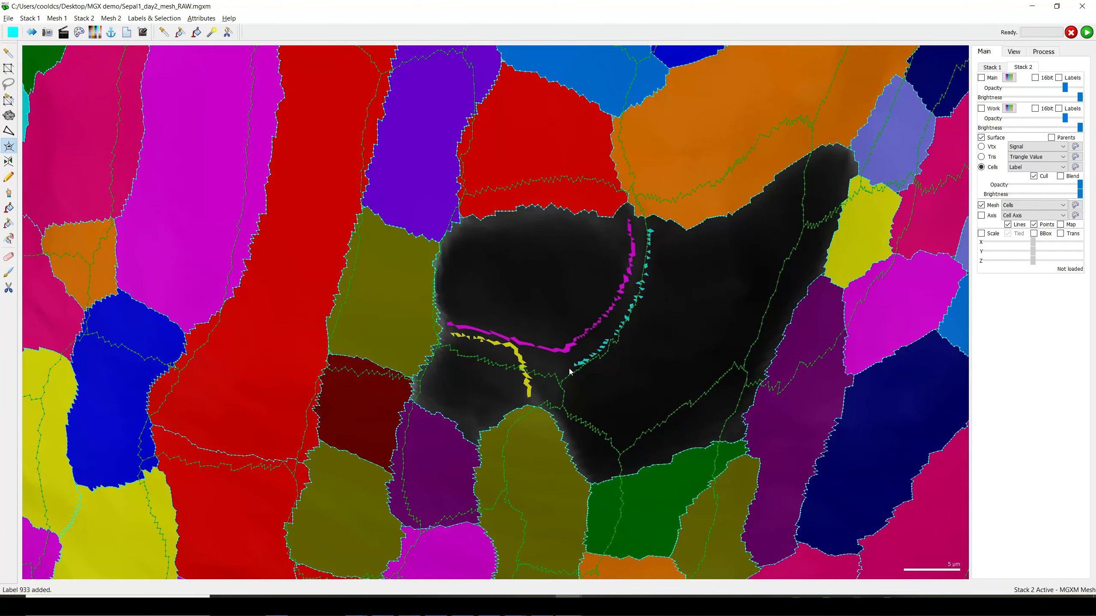
scroll(550, 402, down, 3)
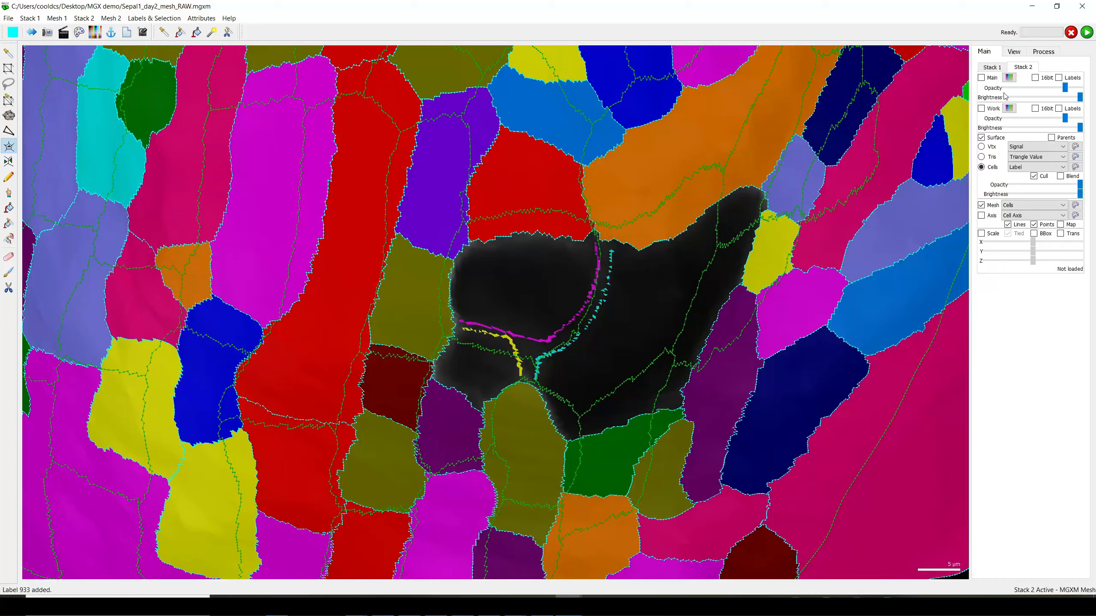
- Run Watershed Segmentation on the Stack 2 mesh with 50000 steps and switch the surface back to parent labels
click(1043, 52)
click(1087, 33)
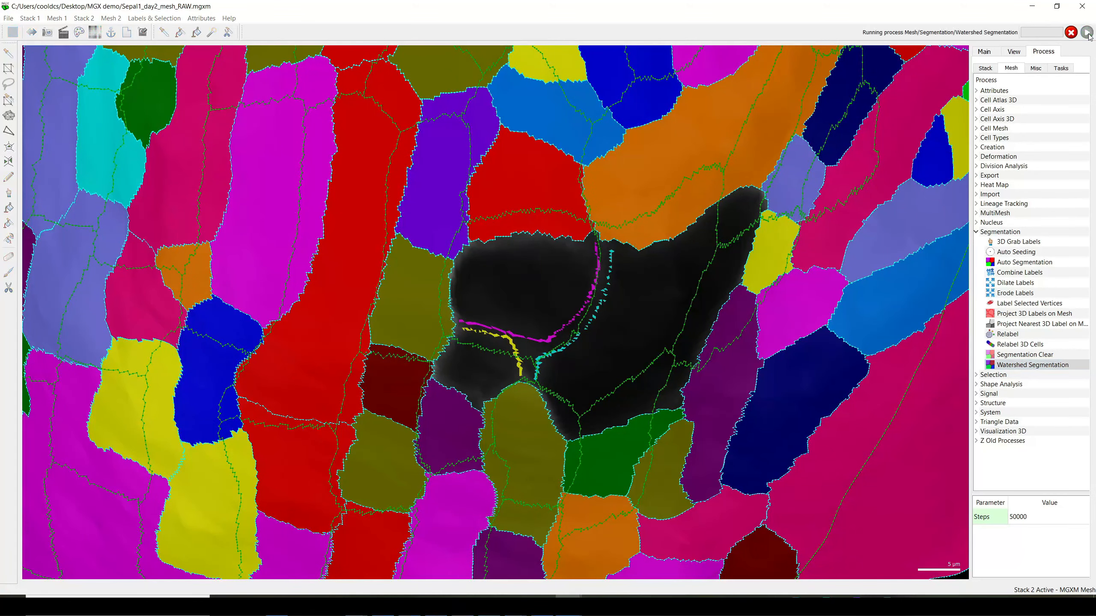
click(985, 52)
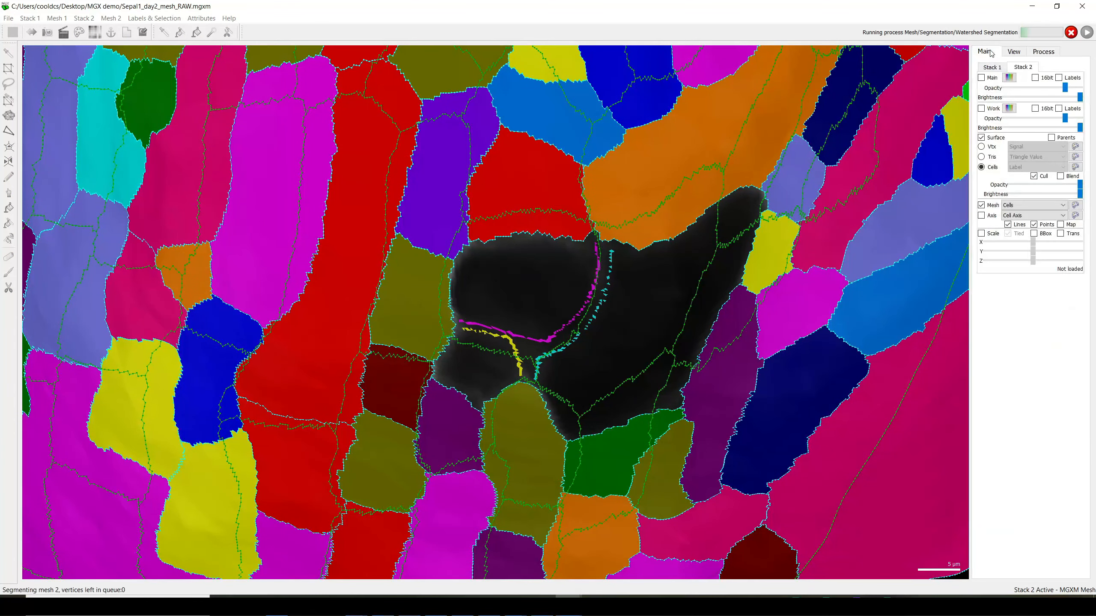
click(1056, 138)
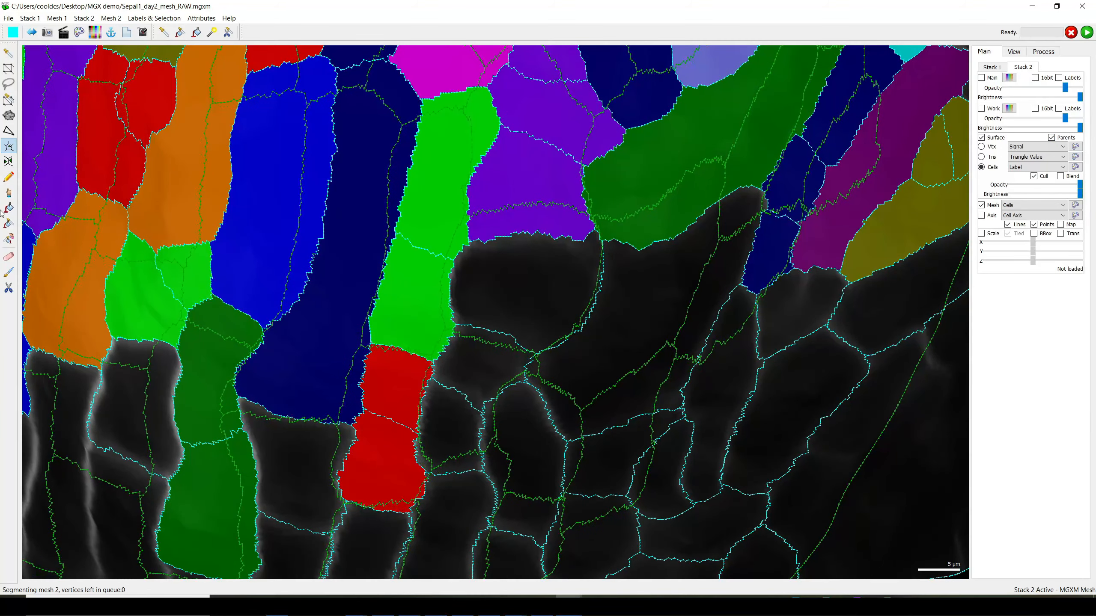
- Assign parent label 522 to the two small unlabeled cells beside the stacked red cells
click(10, 195)
scroll(543, 359, down, 3)
alt+click(485, 371)
alt+click(464, 395)
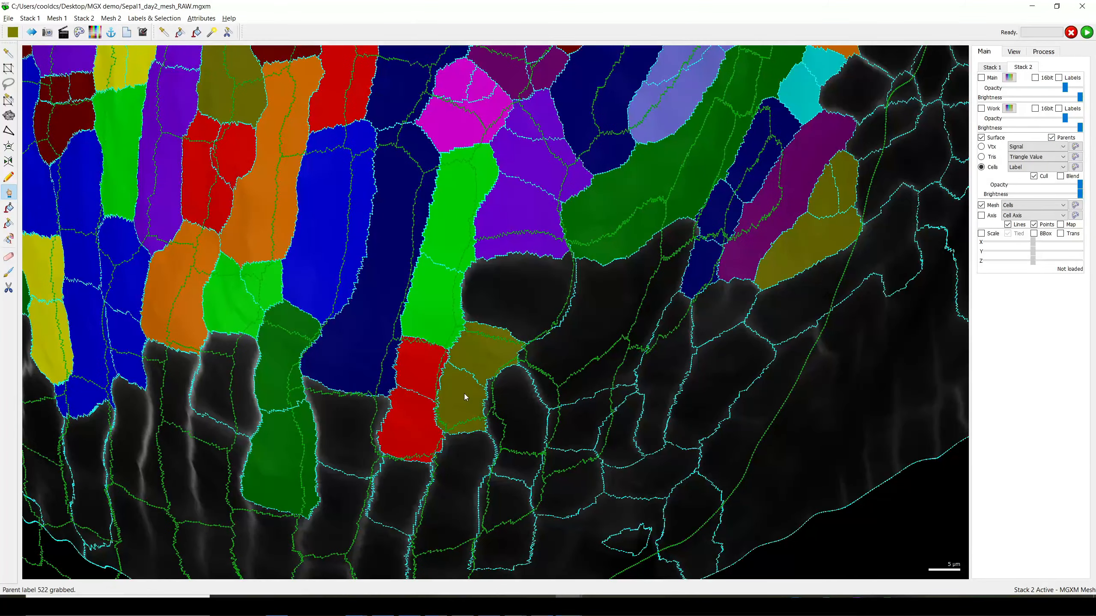
- Assign parent labels to the two large resegmented cells, including label 442, and label 63 to the arch-shaped cell below them
alt+click(516, 309)
alt+click(585, 345)
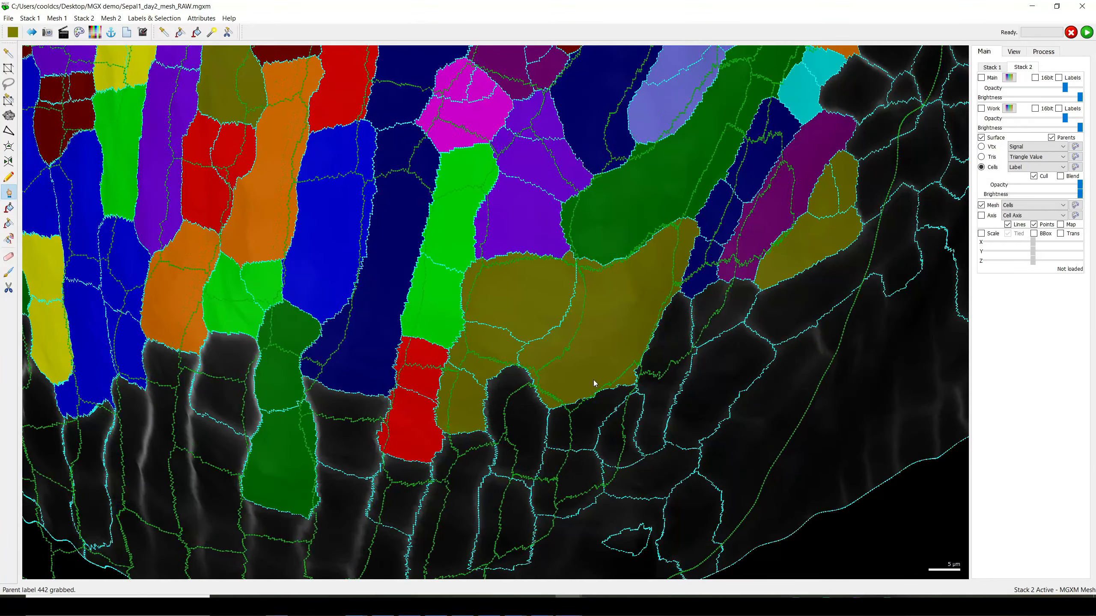
alt+click(520, 435)
- Place the two meshes side by side and show the Stack 1 surface colored by cell labels
right_drag(540, 421, 433, 484)
scroll(600, 329, down, 2)
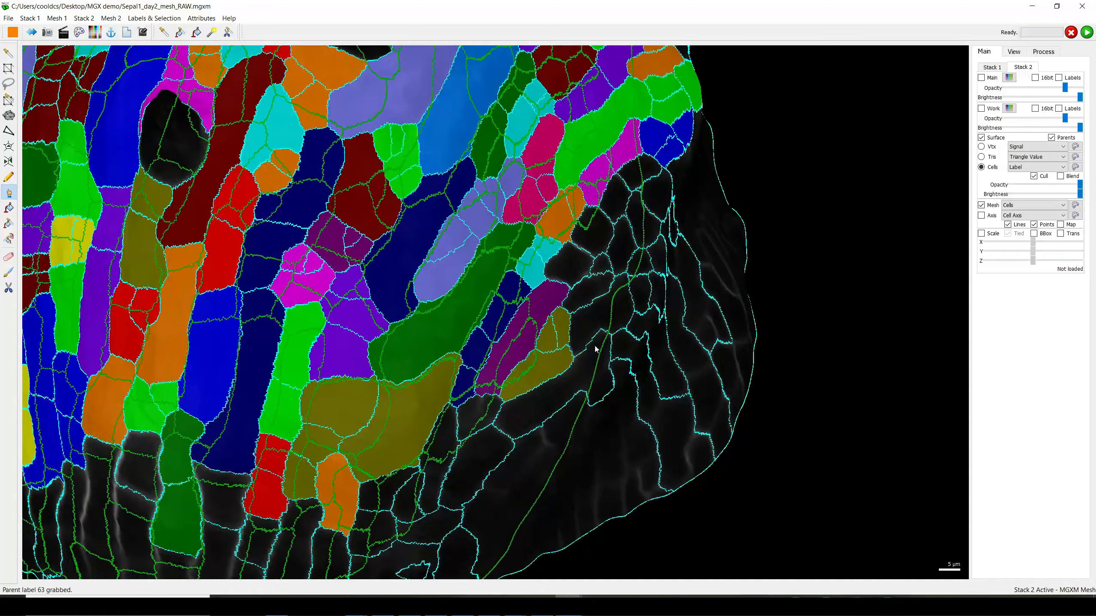
scroll(592, 339, down, 5)
drag(340, 275, 233, 354)
click(987, 65)
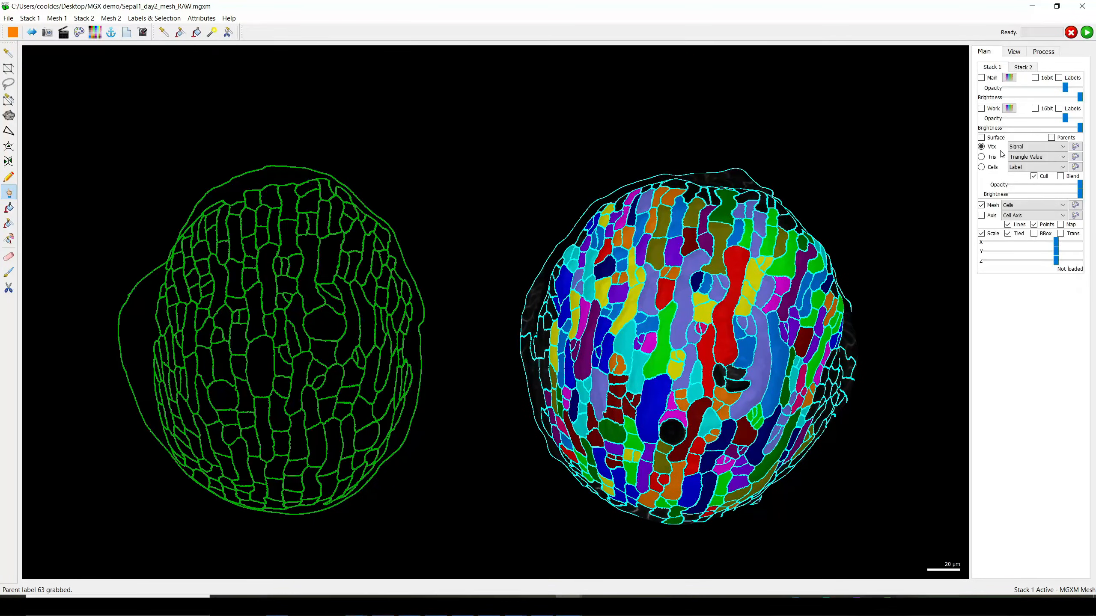
click(995, 138)
click(982, 167)
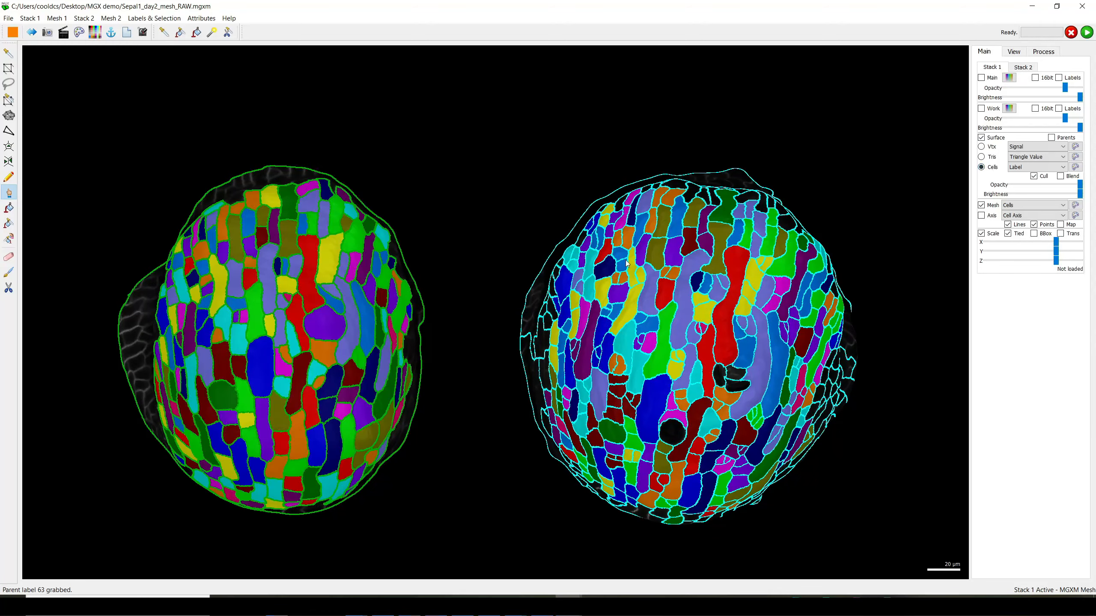
click(1014, 51)
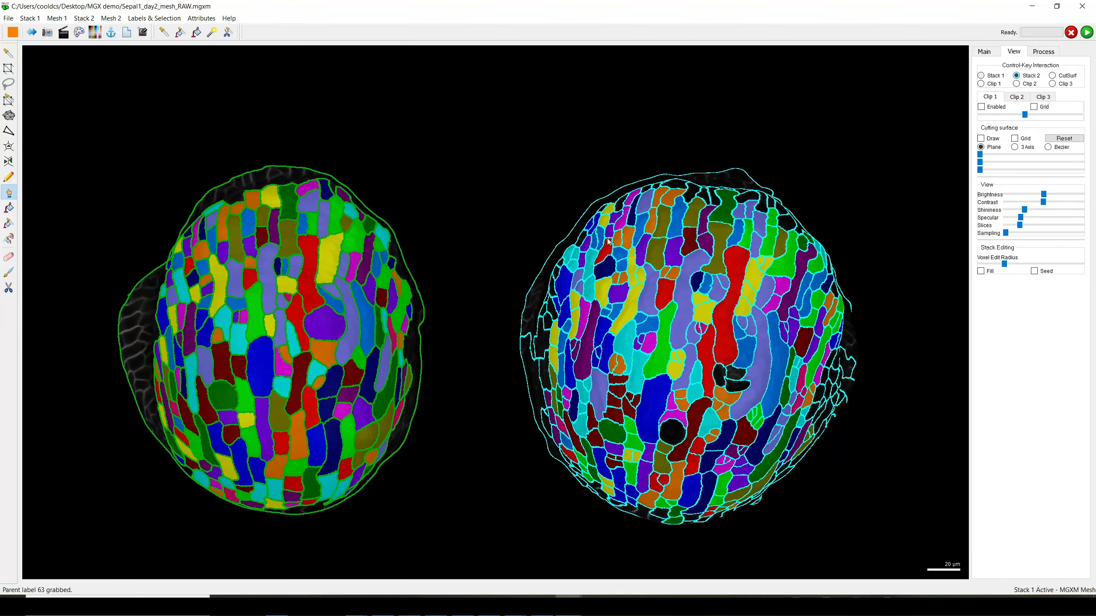
ctrl+drag(608, 242, 617, 373)
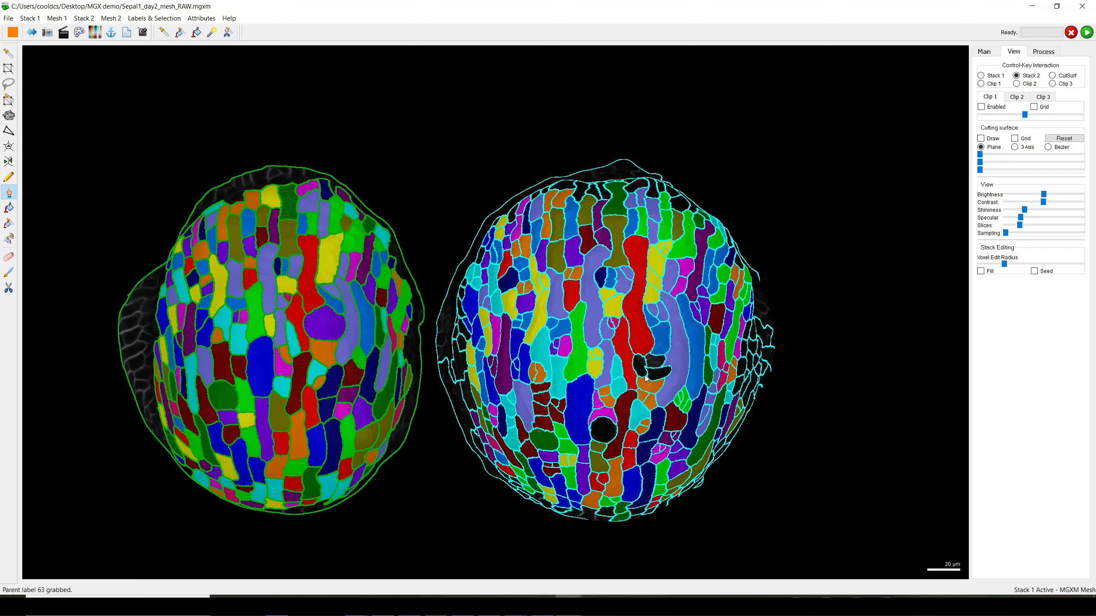
- Show the Stack 2 surface as vertex signal and examine the cluster of unlabeled cells near the middle of the sepal
scroll(646, 379, up, 5)
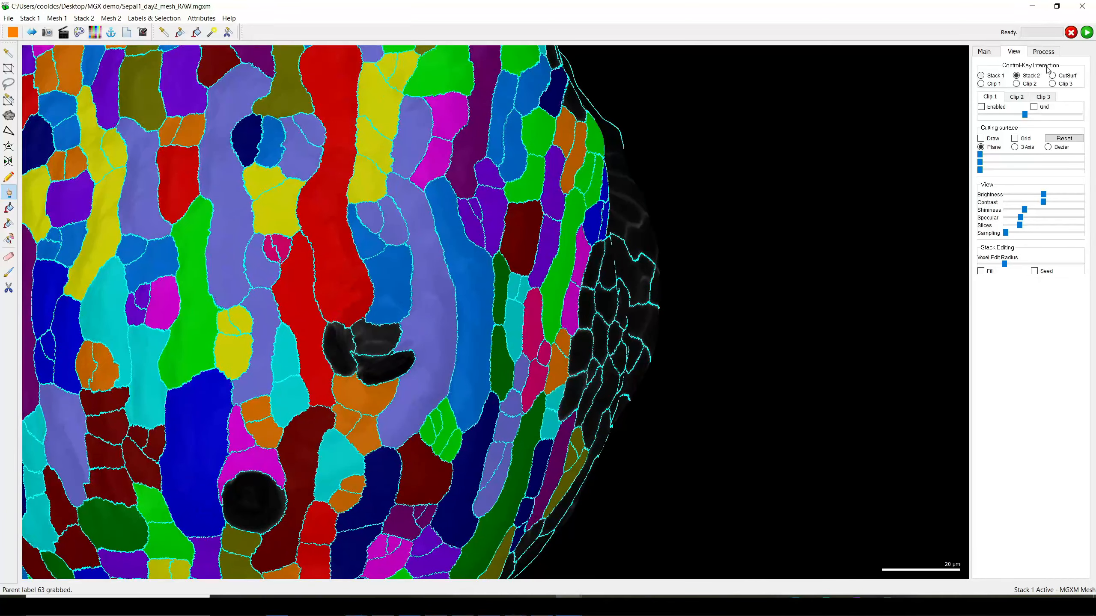
click(986, 52)
click(1025, 66)
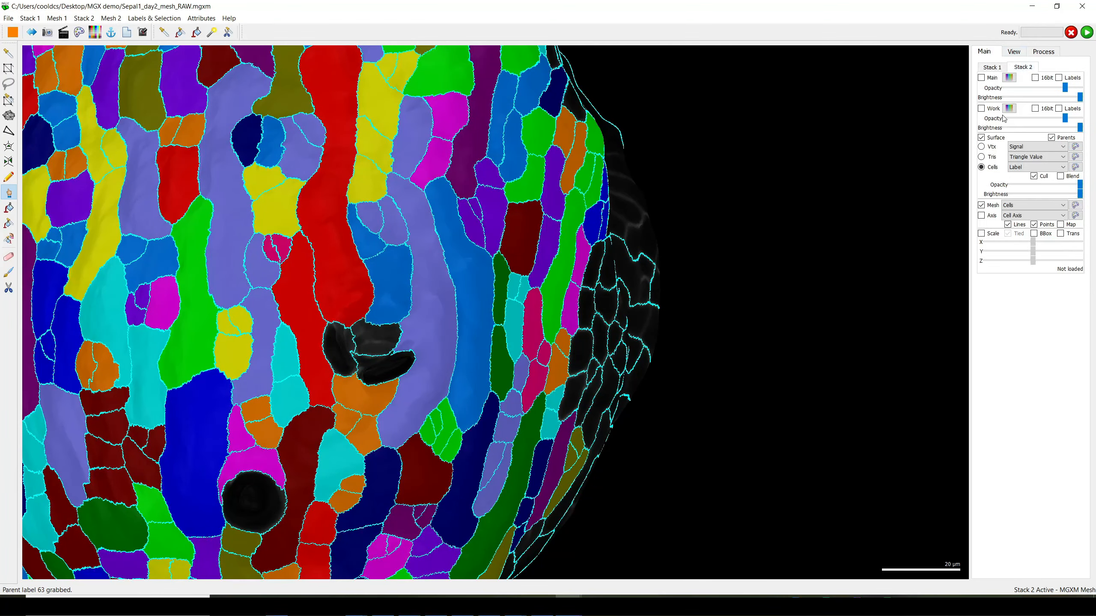
click(991, 148)
scroll(492, 353, up, 5)
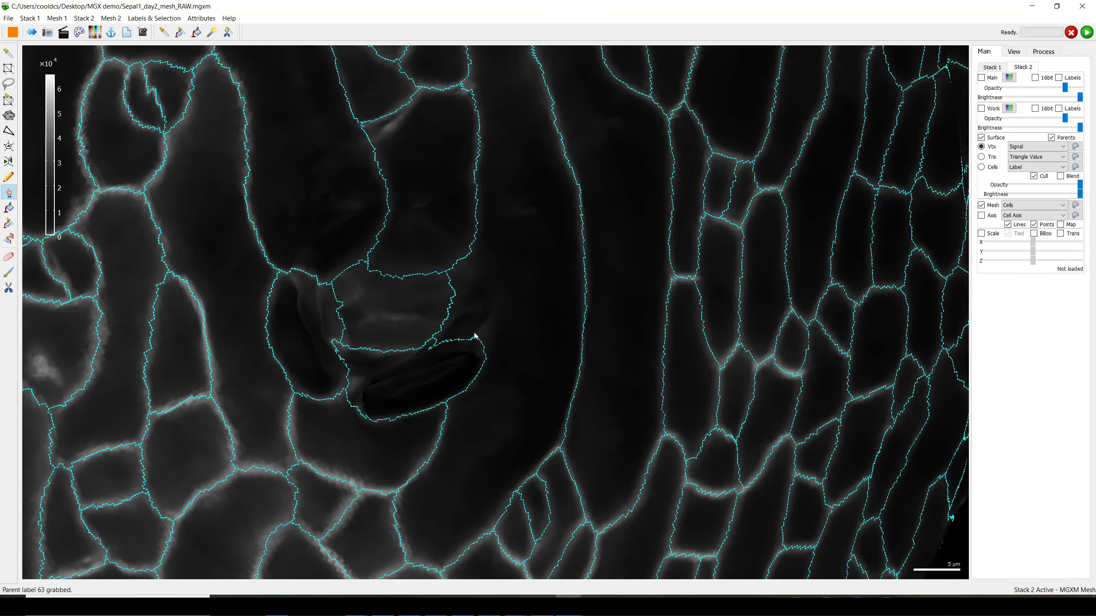
scroll(507, 323, up, 3)
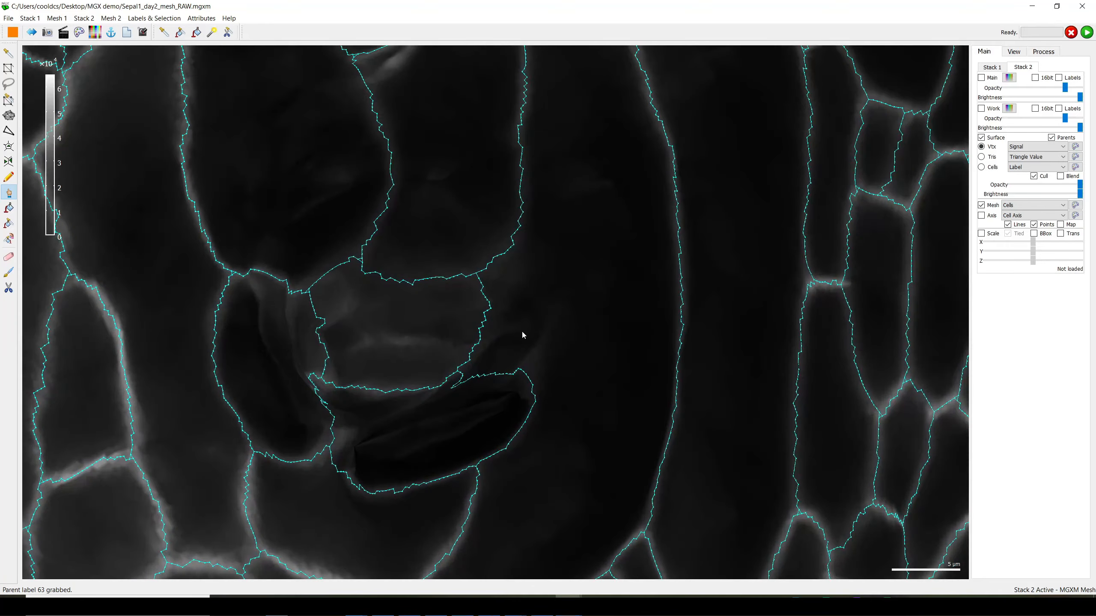
scroll(525, 268, down, 3)
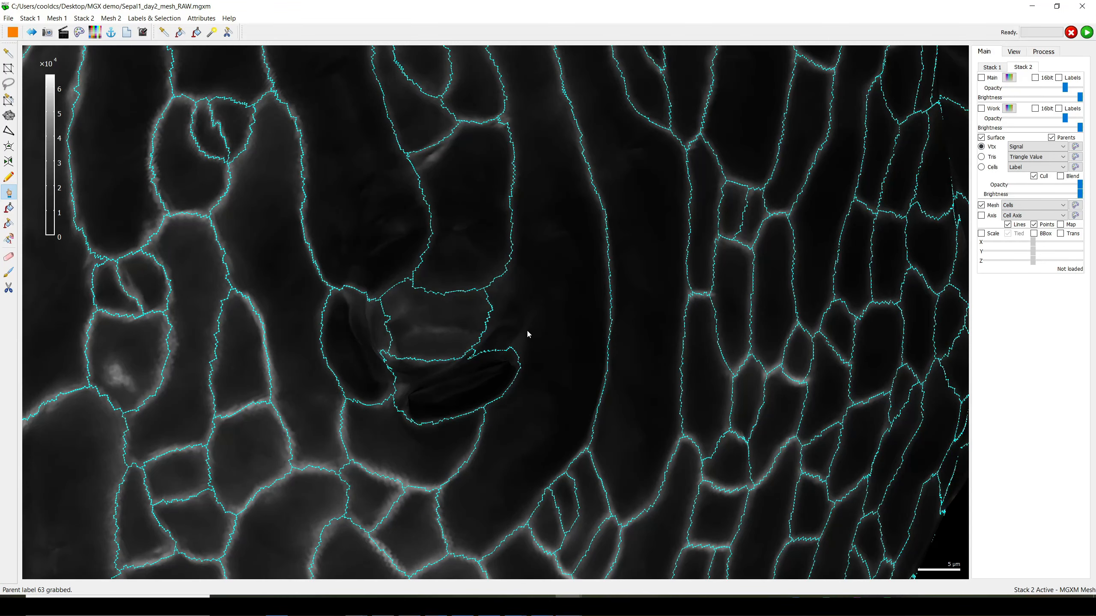
scroll(523, 328, down, 5)
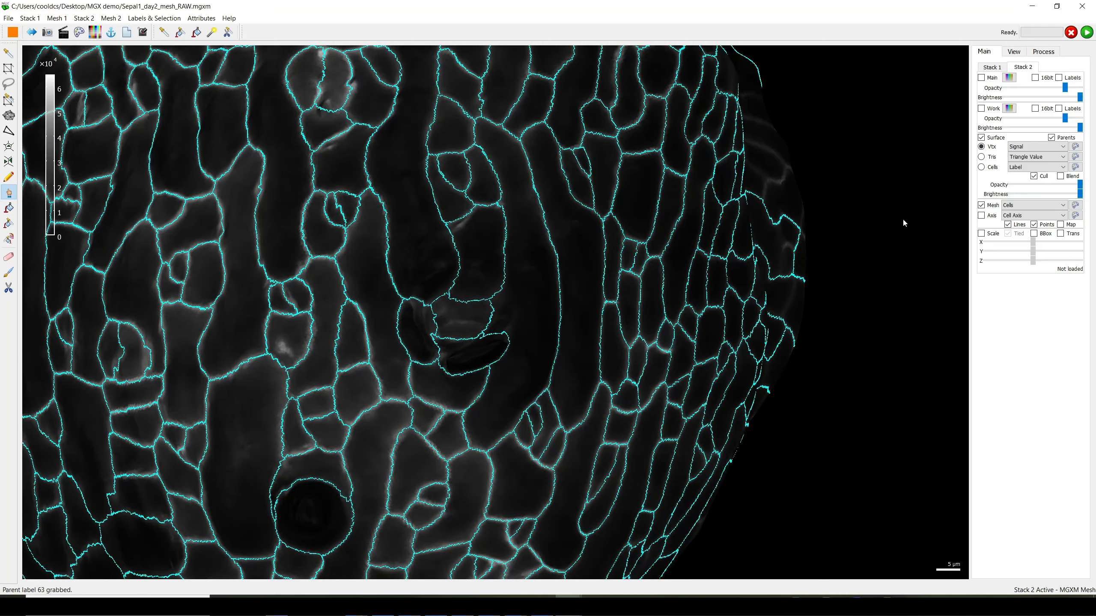
- Load the image stack Sepal1_day2_T24h.tif into the main store of Stack 2 and view it with the mesh
click(84, 18)
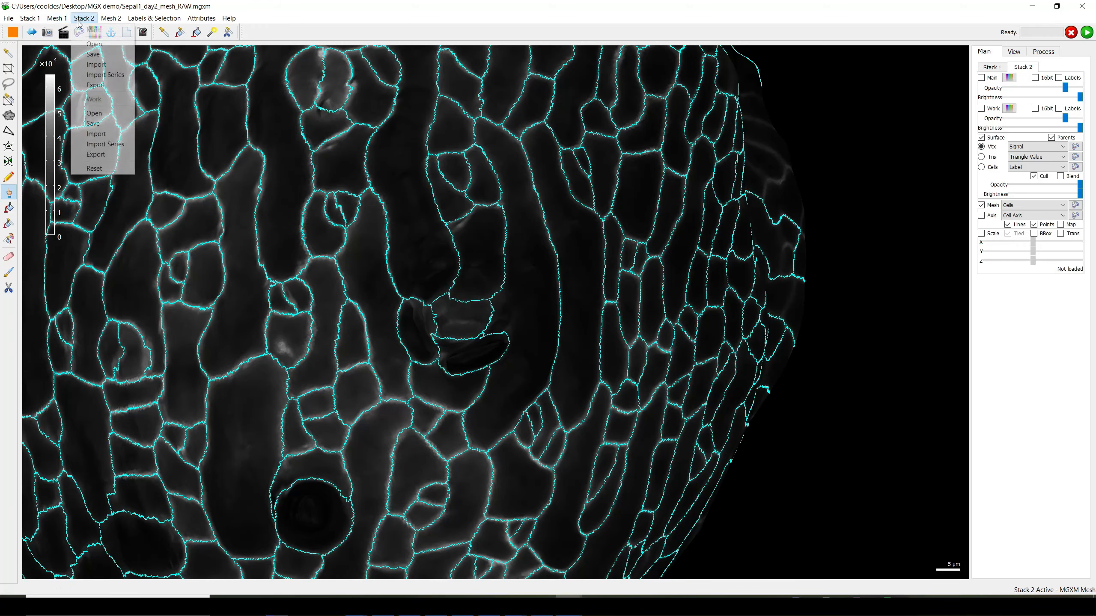
click(95, 43)
double_click(552, 283)
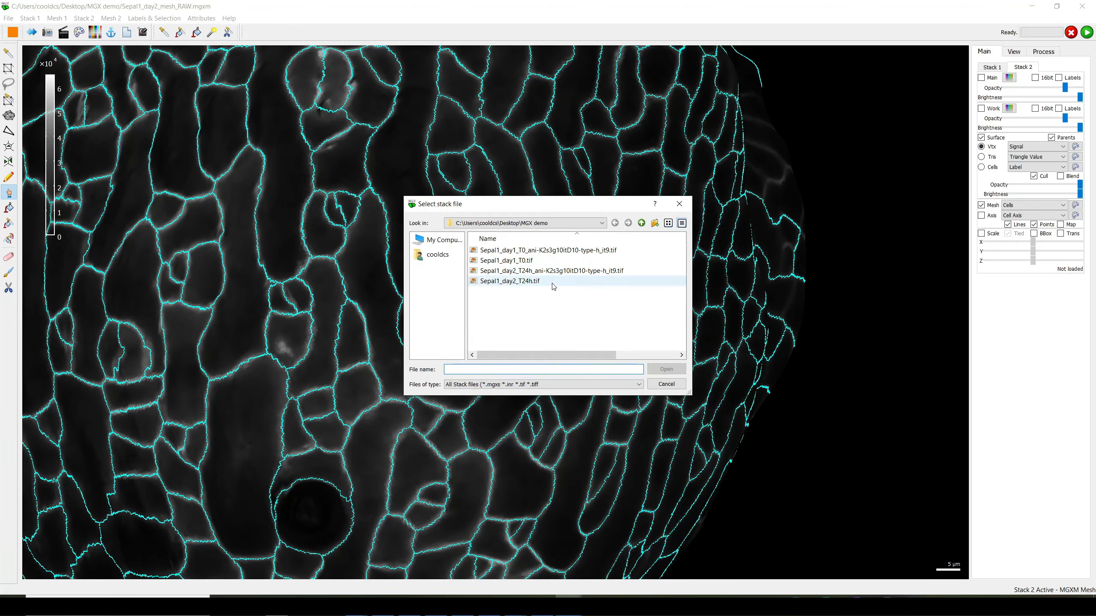
scroll(625, 296, down, 5)
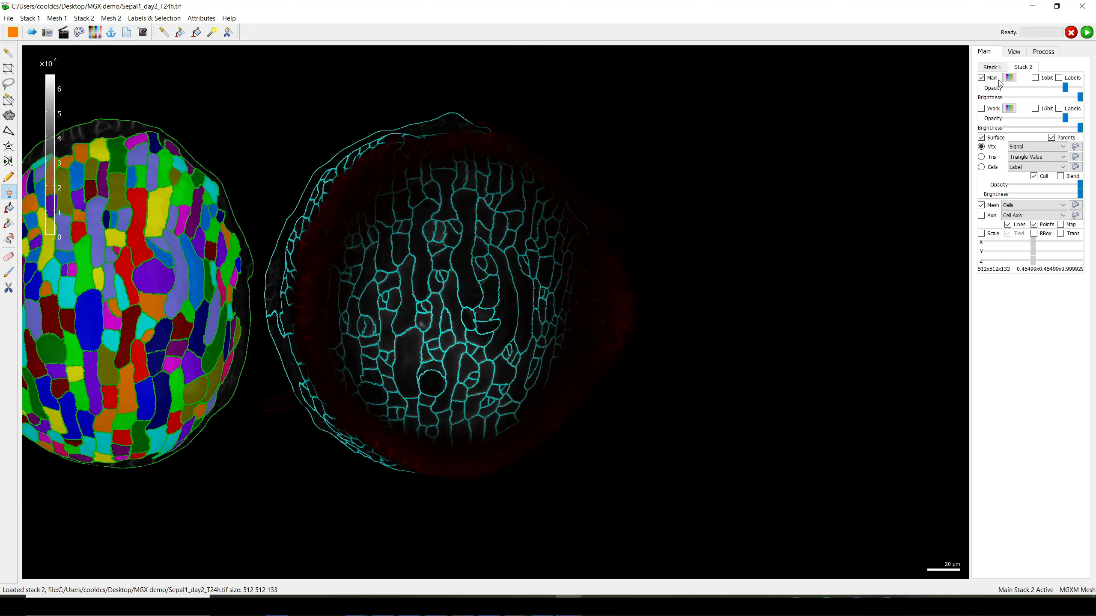
click(1043, 52)
click(984, 56)
right_drag(495, 269, 556, 304)
shift+drag(556, 304, 601, 297)
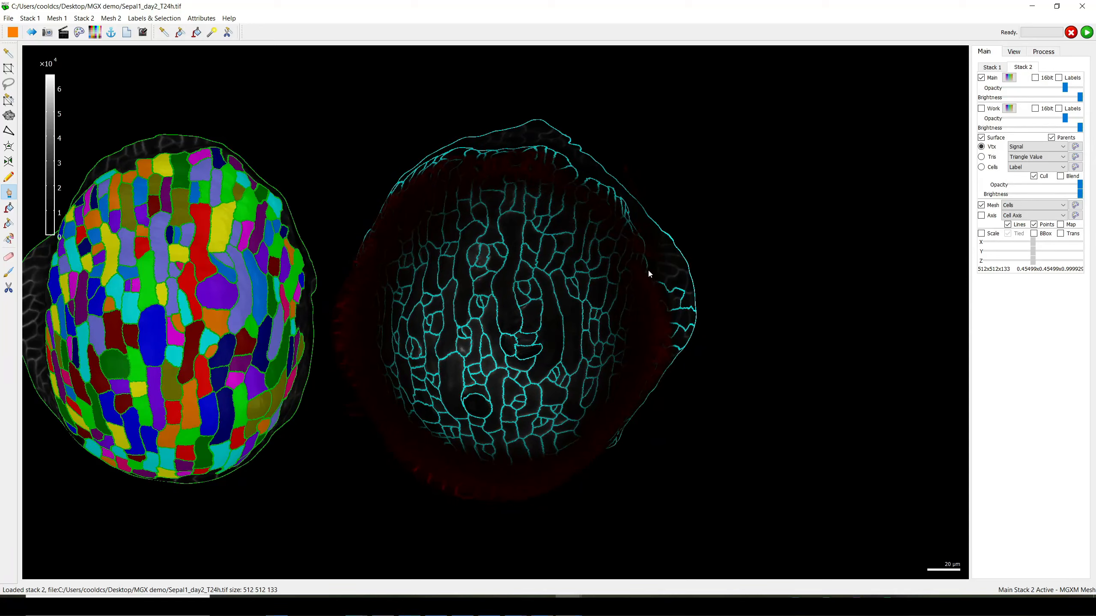
- Run Reverse Axes on the Stack 2 image with only Z set to Yes
click(1055, 53)
click(988, 55)
click(1050, 56)
click(985, 68)
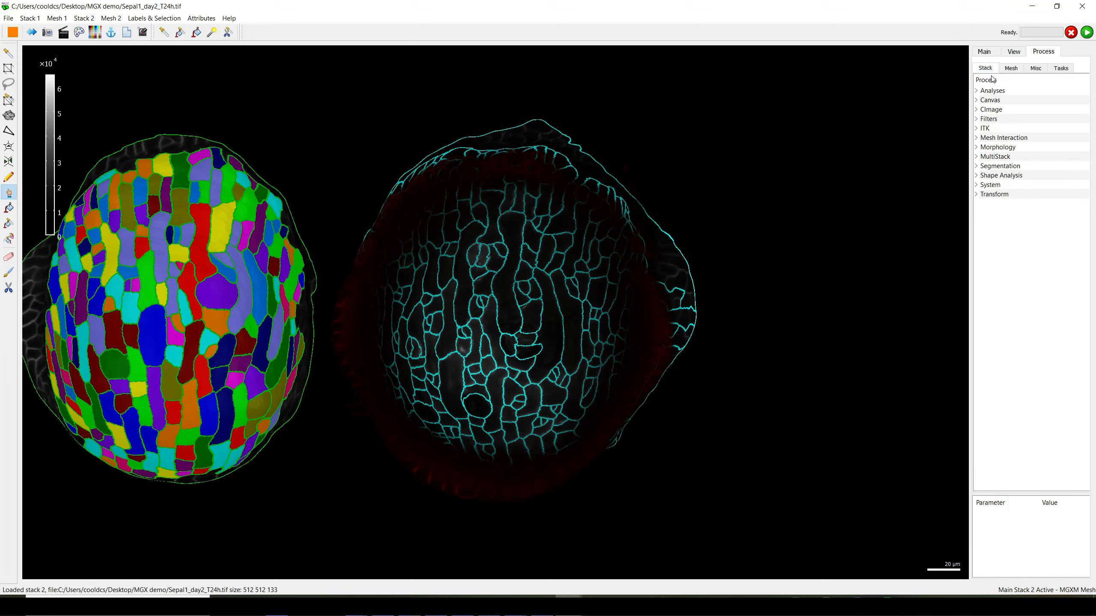
click(976, 100)
click(1015, 151)
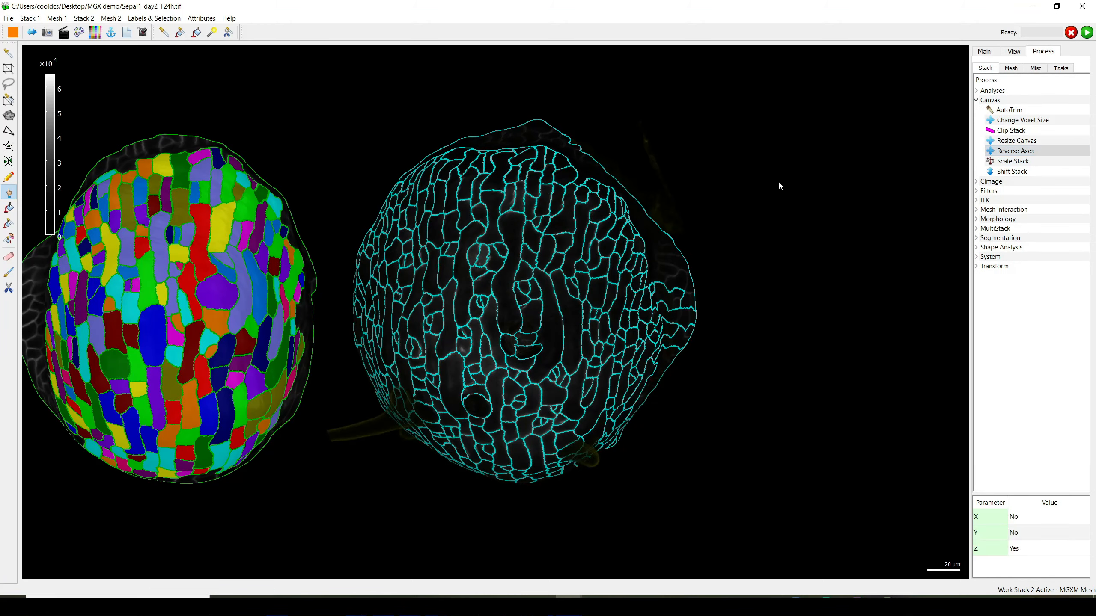
- Hide the Stack 2 surface and inspect the stack signal beneath the cell outlines around the unlabeled cells
drag(778, 181, 522, 297)
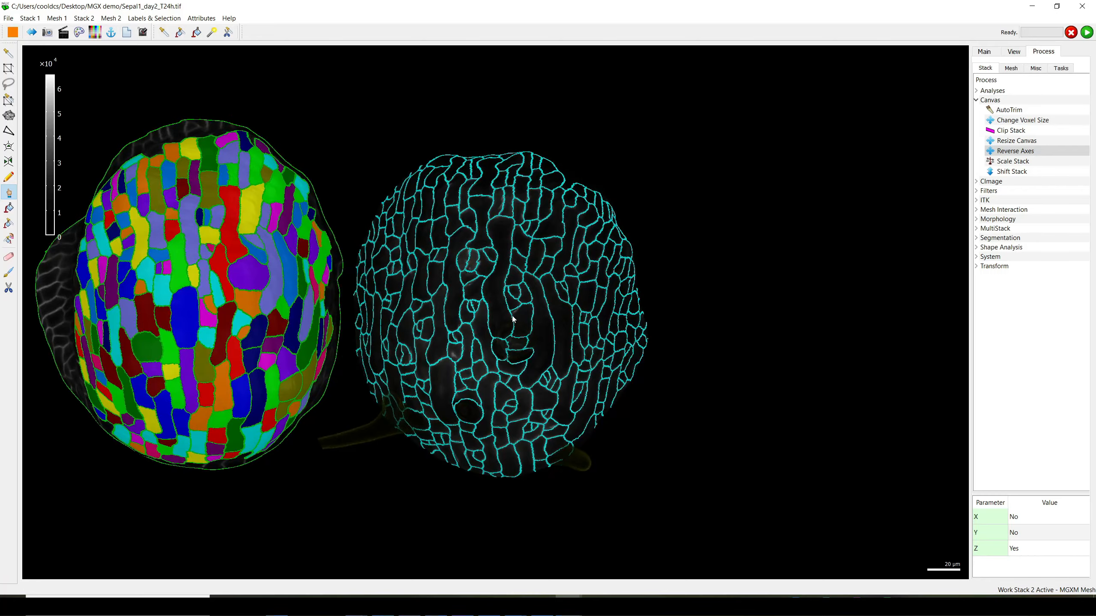
scroll(699, 272, up, 3)
click(984, 51)
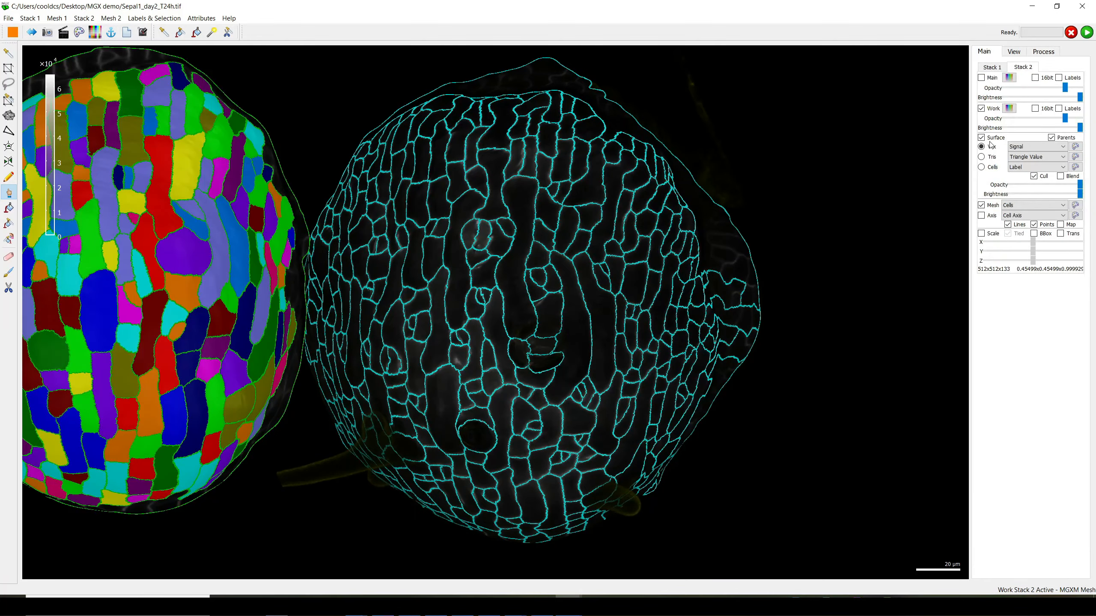
scroll(643, 332, up, 10)
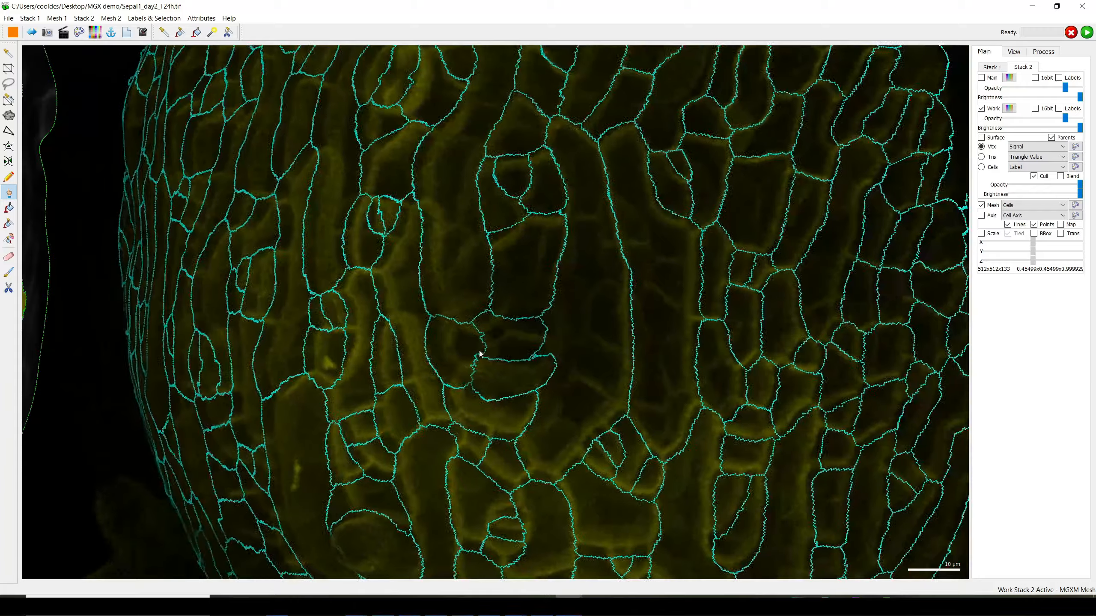
drag(479, 351, 557, 350)
- Toggle the Stack 2 mesh outlines to compare them with the raw signal, leaving them hidden to examine the cell walls
click(981, 206)
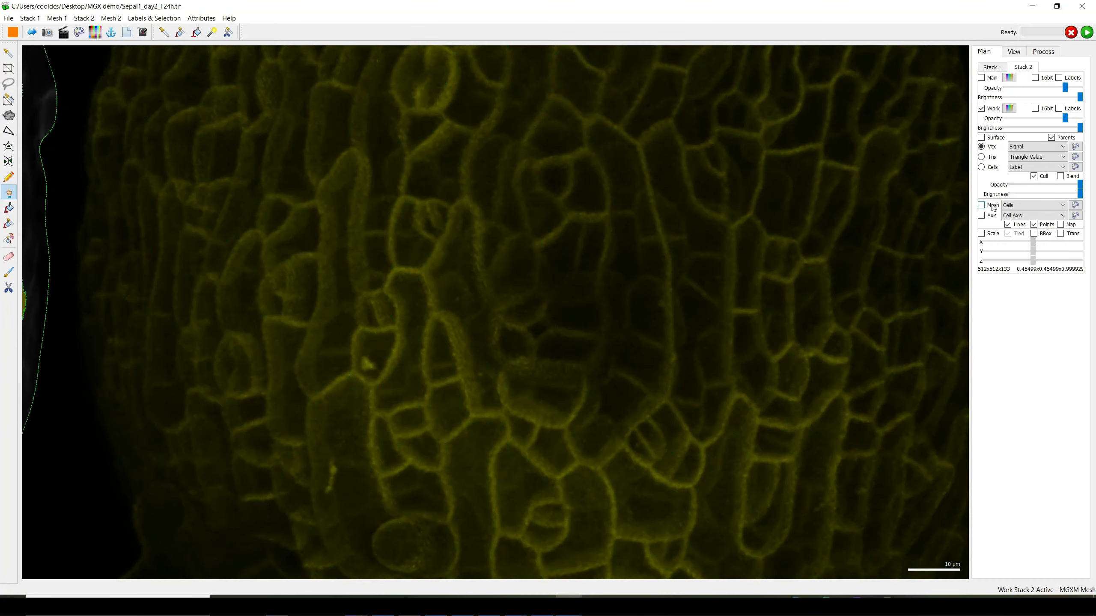
click(993, 207)
click(993, 207)
click(992, 207)
click(993, 207)
drag(697, 280, 581, 301)
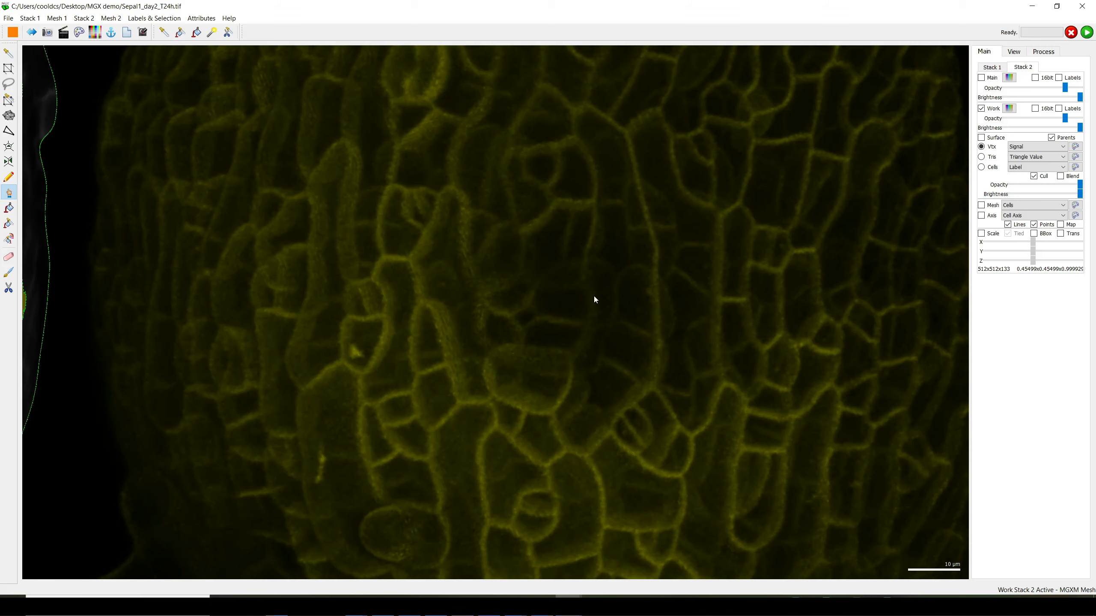
- Compare the Stack 2 raw image signal with the surface signal, parent colors and cell outlines around the unlabeled cells
drag(572, 351, 588, 264)
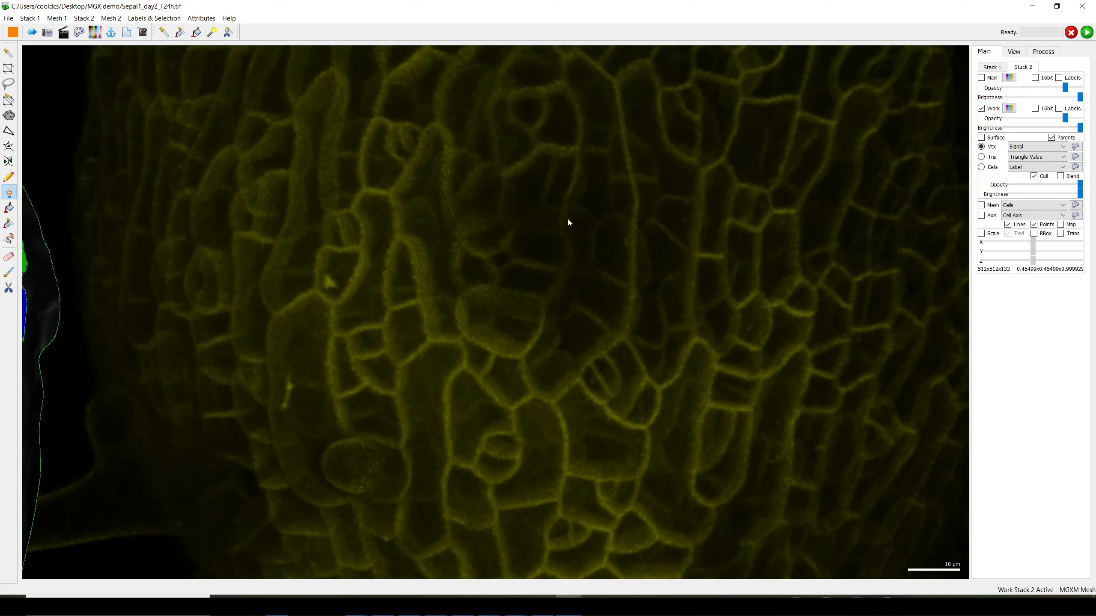
click(986, 138)
click(984, 138)
click(982, 138)
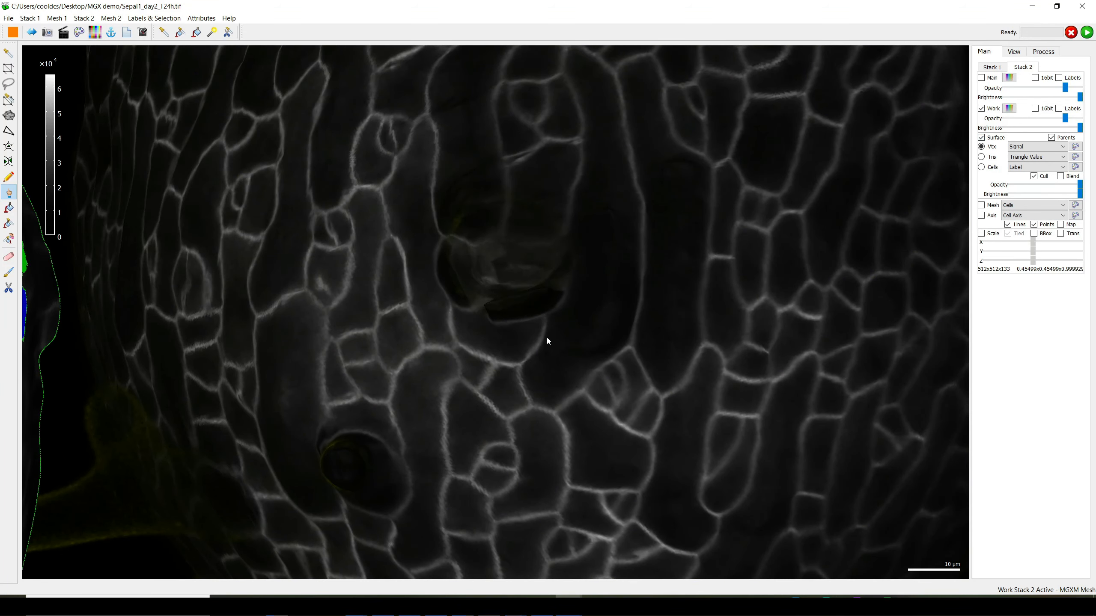
click(983, 168)
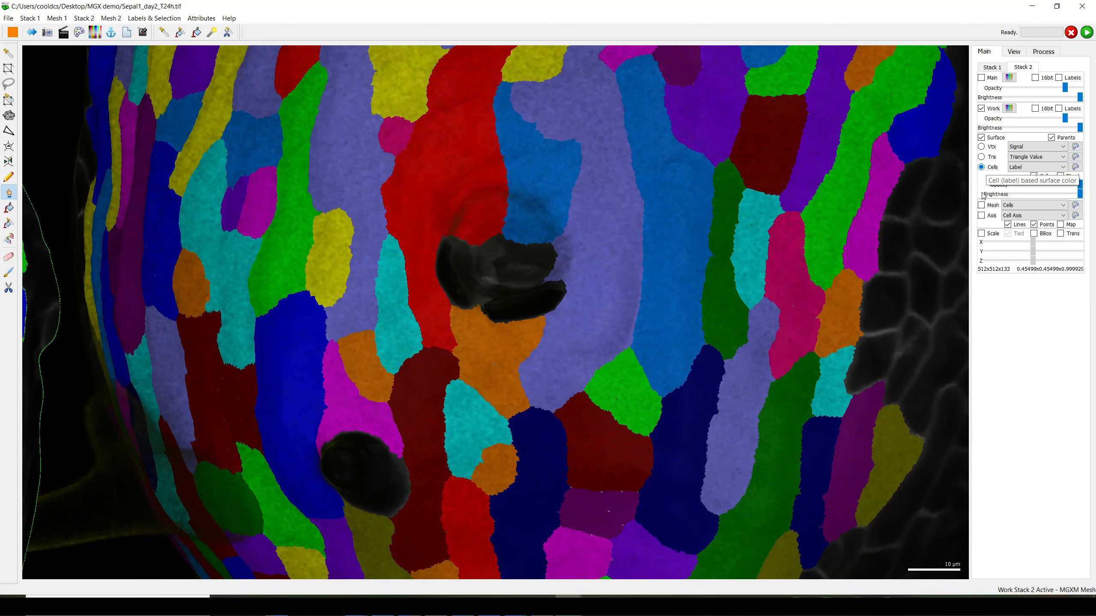
click(986, 207)
click(987, 147)
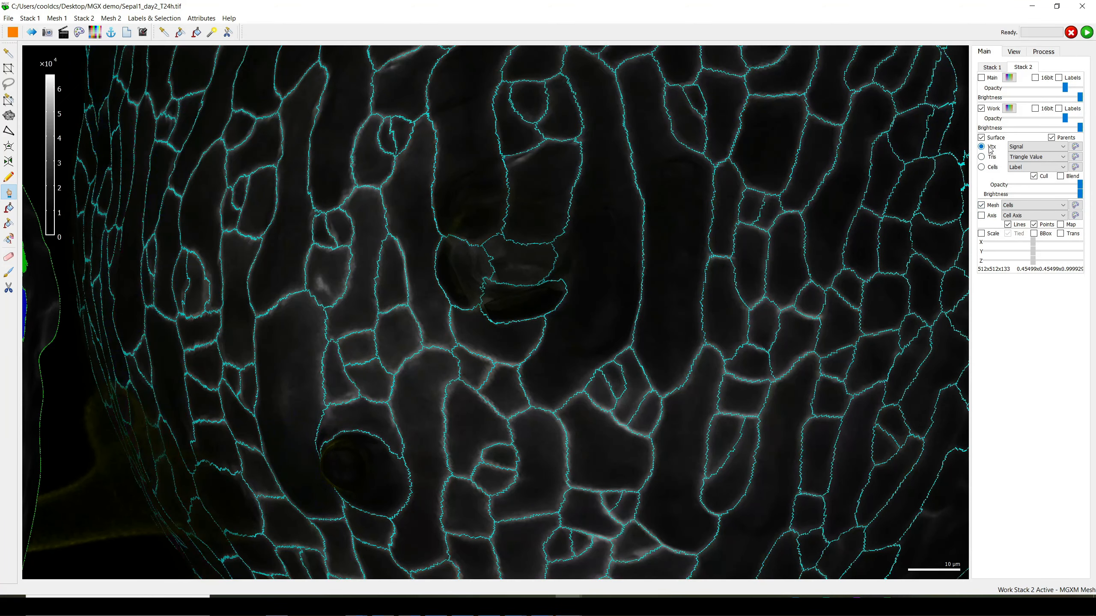
click(985, 138)
click(985, 138)
- Color the Stack 2 cells by their own labels instead of parents and hide the work stack
click(985, 167)
click(1051, 137)
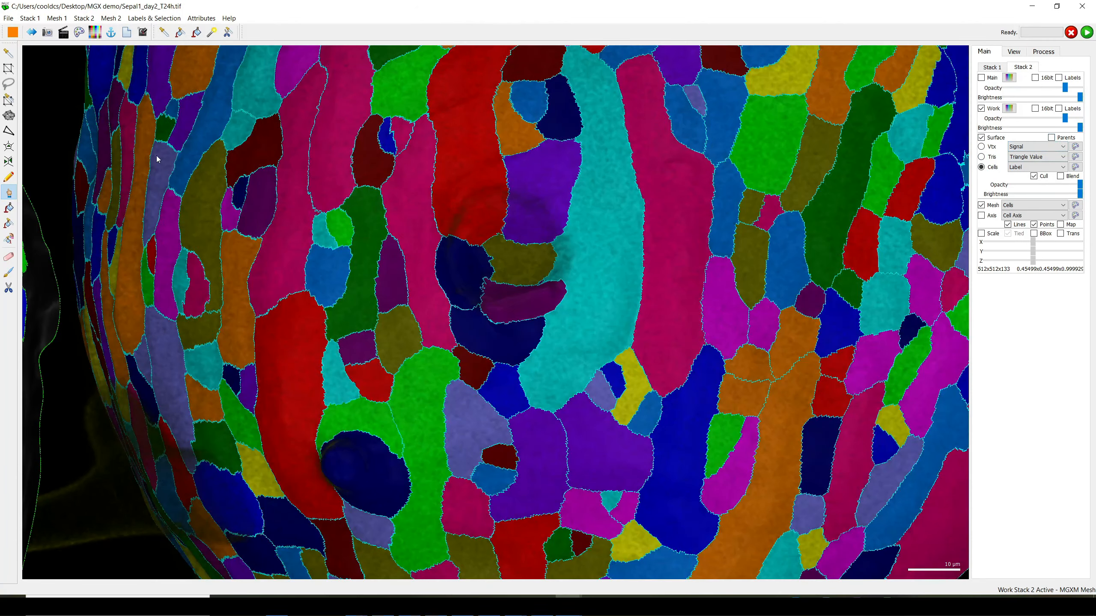
click(981, 108)
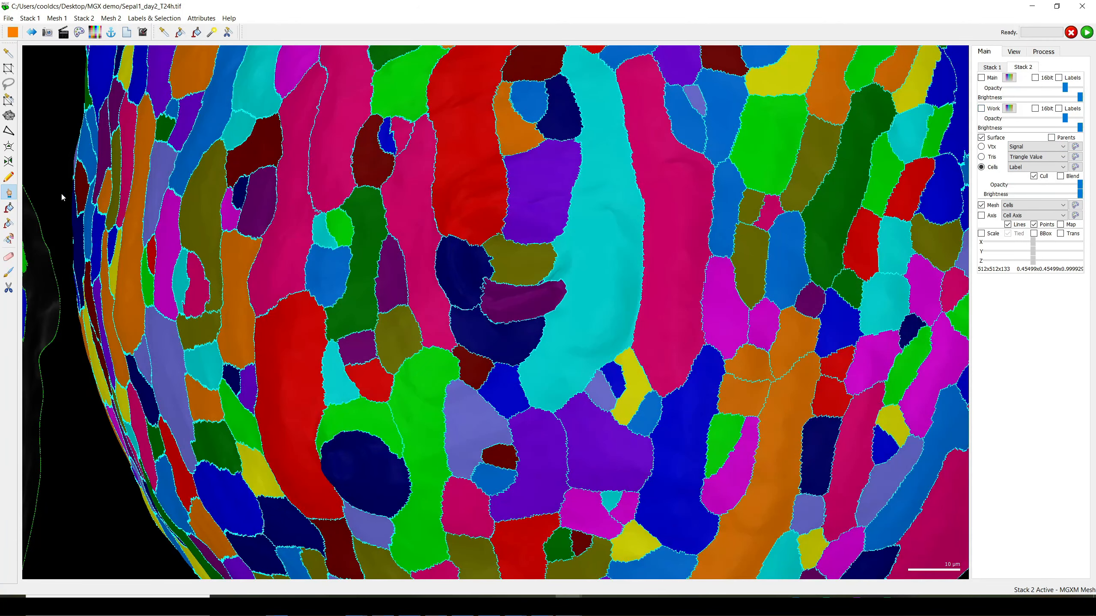
- Clear the label of the tall cyan cell beside the small unparented cells on Stack 2
click(9, 210)
click(13, 32)
alt+click(604, 268)
scroll(604, 267, up, 5)
- Seed the thin sliver and the large cell area separately, and run Watershed Segmentation with 50000 steps
click(8, 147)
alt+drag(682, 237, 690, 276)
alt+drag(678, 319, 685, 306)
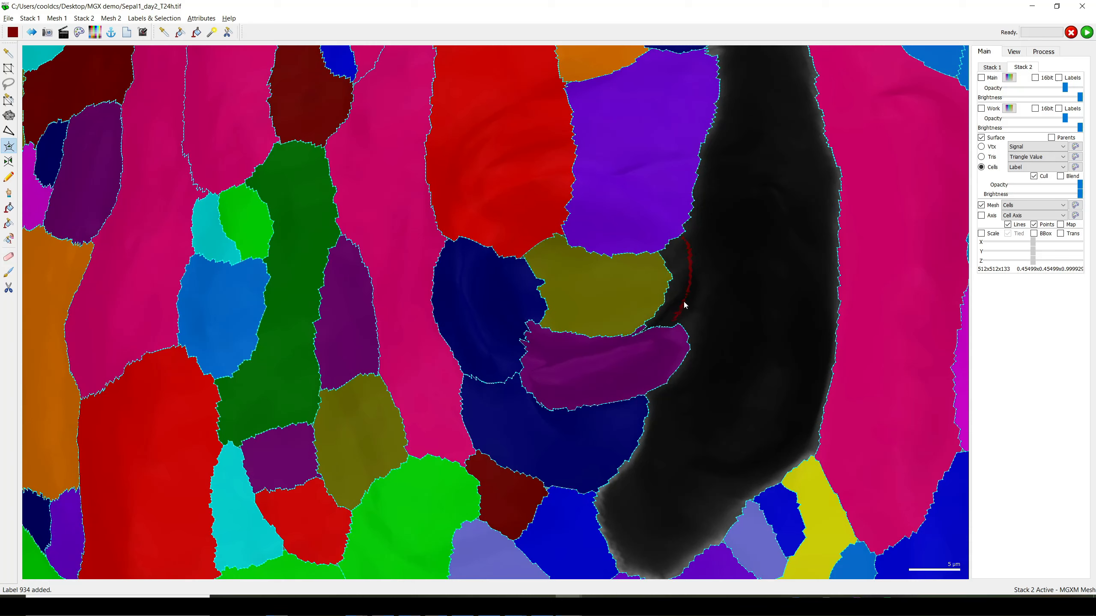
alt+click(688, 233)
click(1043, 52)
click(1010, 68)
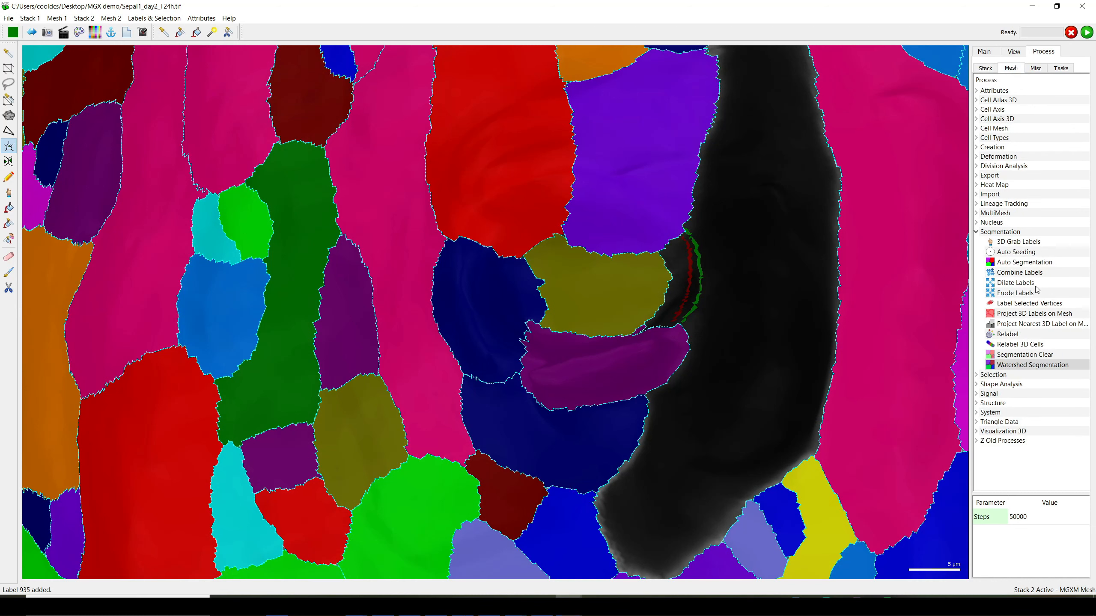
click(1087, 32)
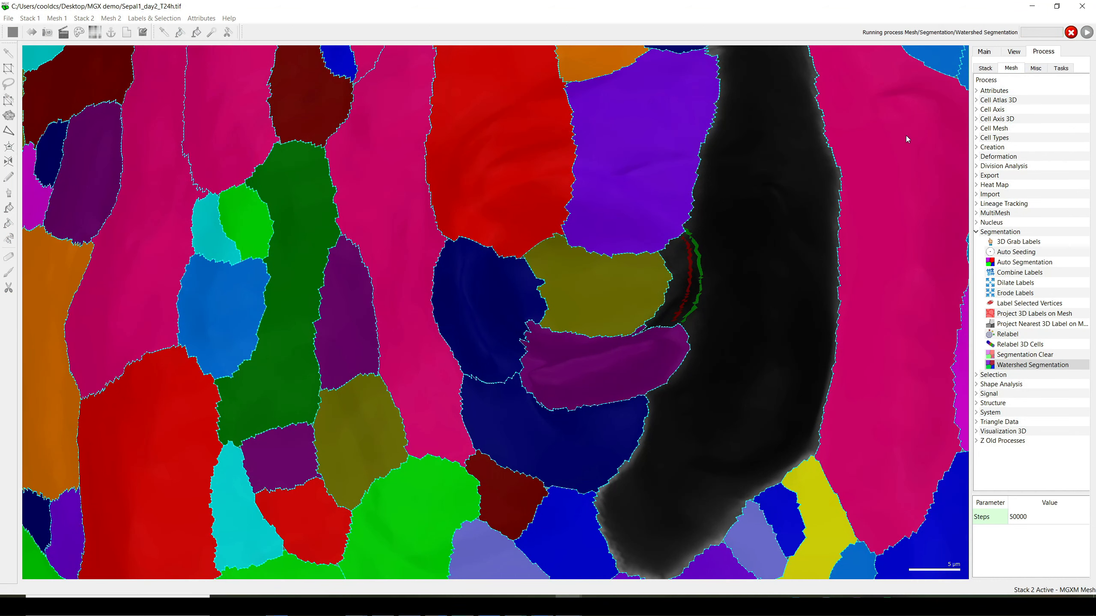
- Switch the Stack 2 surface back to parent labels and bring both meshes into view
click(988, 50)
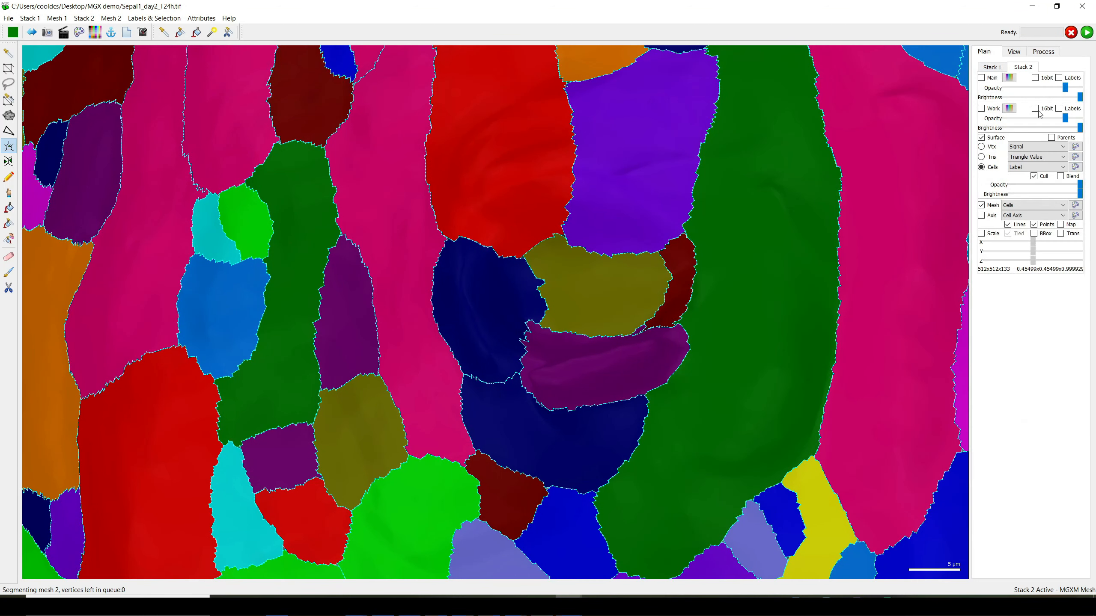
click(1051, 137)
scroll(724, 262, down, 10)
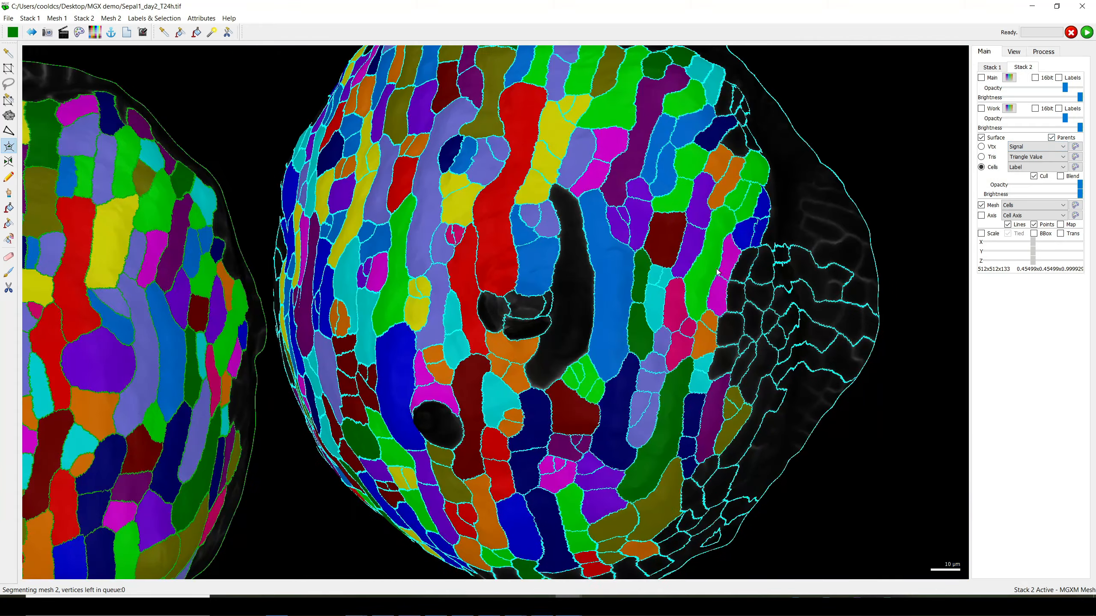
scroll(550, 260, down, 8)
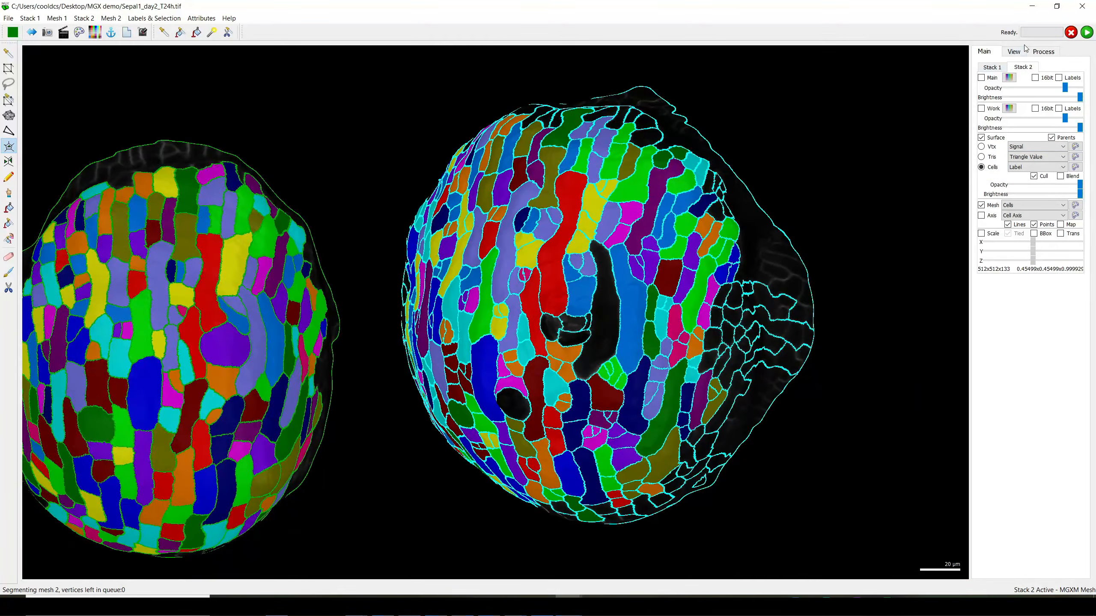
- Overlay Stack 1 on Stack 2 with the Stack 1 surface hidden, so only its cell outlines cover the colored Stack 2 surface
click(1014, 52)
click(994, 75)
ctrl+right_drag(474, 254, 768, 215)
click(984, 51)
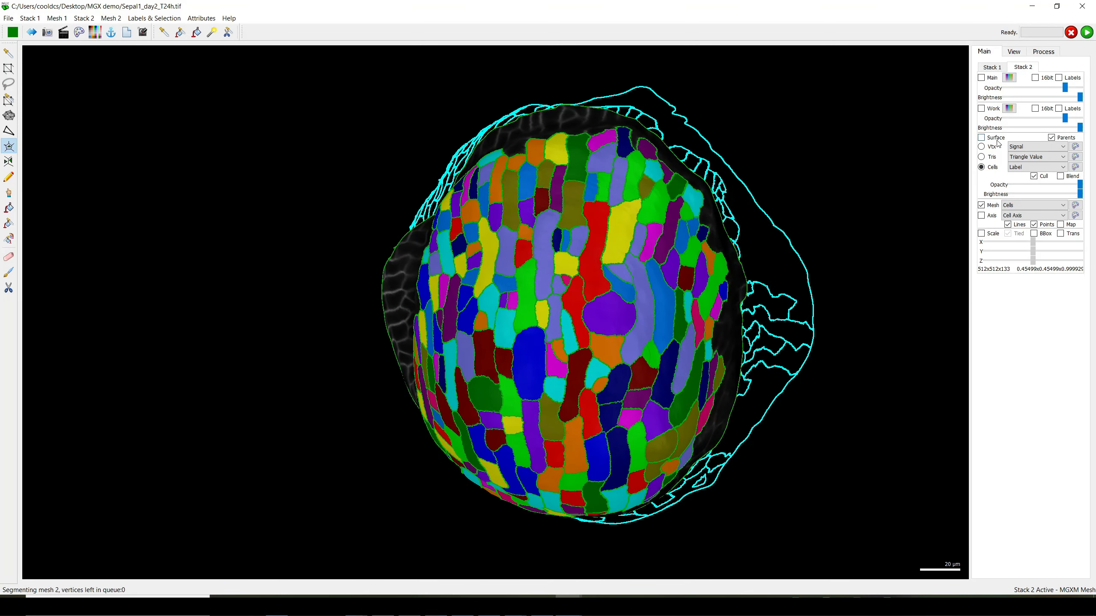
click(995, 139)
click(991, 67)
click(981, 137)
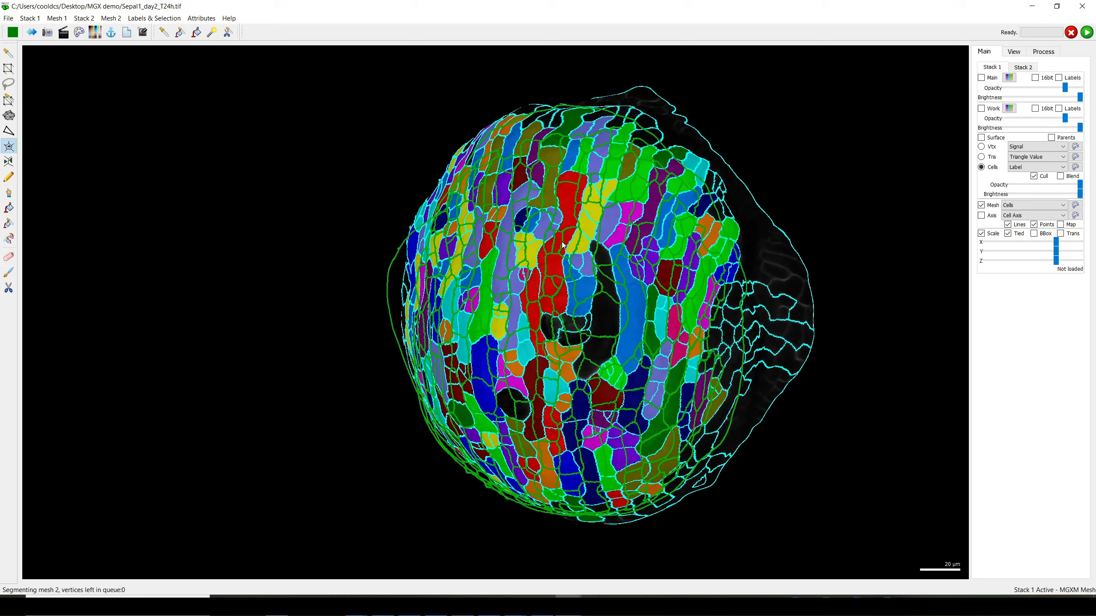
ctrl+drag(568, 248, 590, 252)
- Grab the parent label from the overlying Stack 1 cell for the large resegmented Stack 2 cell
click(1028, 68)
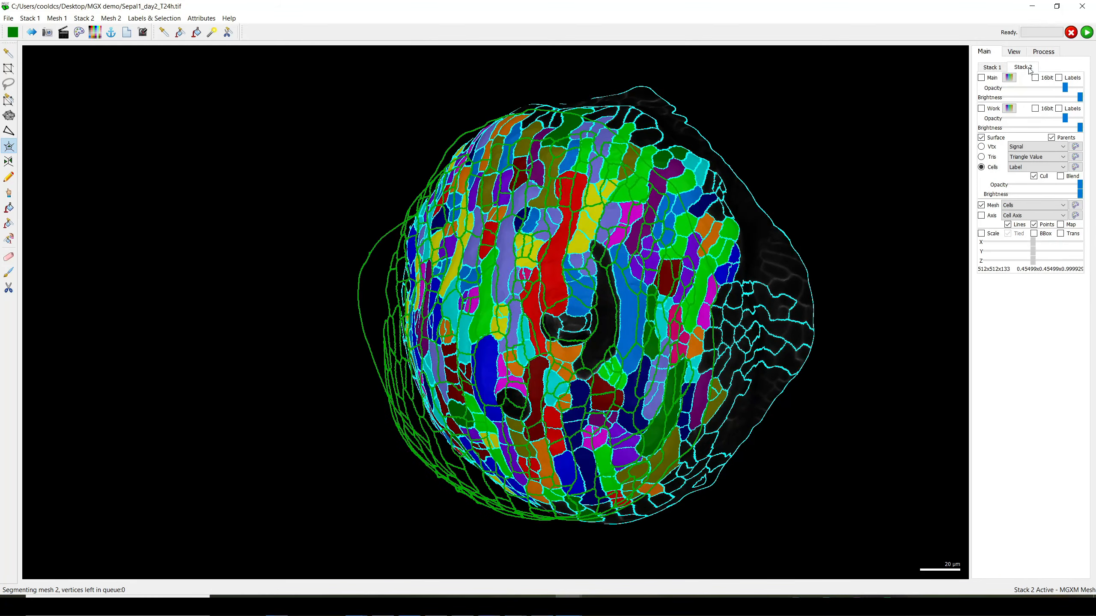
click(9, 193)
scroll(627, 344, up, 3)
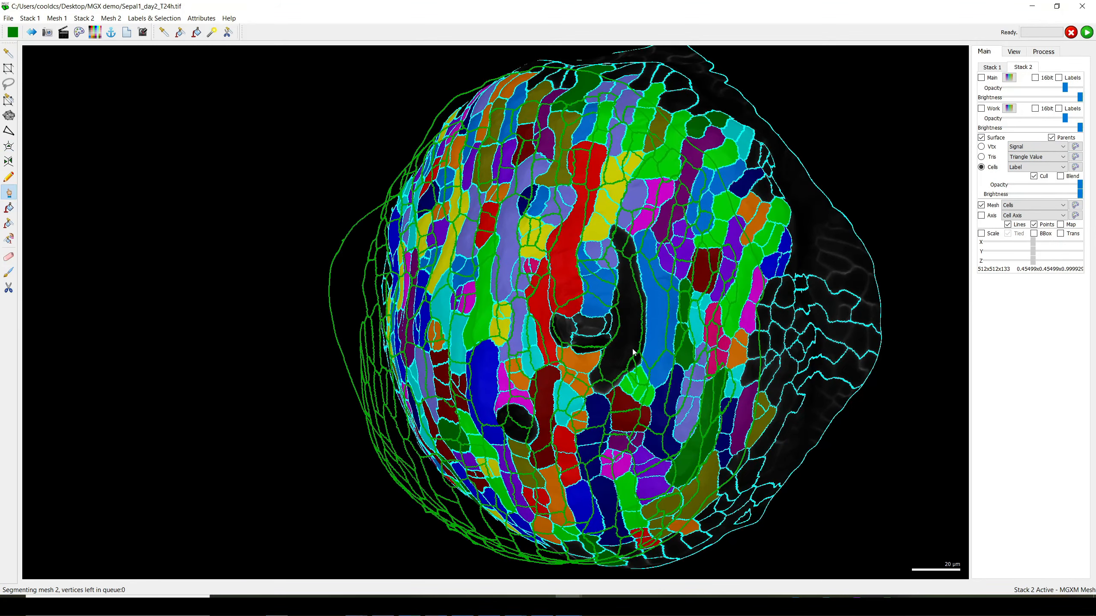
alt+click(627, 345)
- Move Stack 1 back beside Stack 2, show its surface again and rotate it to a matching orientation
ctrl+right_drag(639, 345, 224, 328)
scroll(186, 325, down, 3)
drag(185, 324, 345, 341)
ctrl+right_drag(451, 350, 345, 395)
scroll(344, 388, down, 3)
ctrl+drag(332, 373, 267, 315)
click(992, 67)
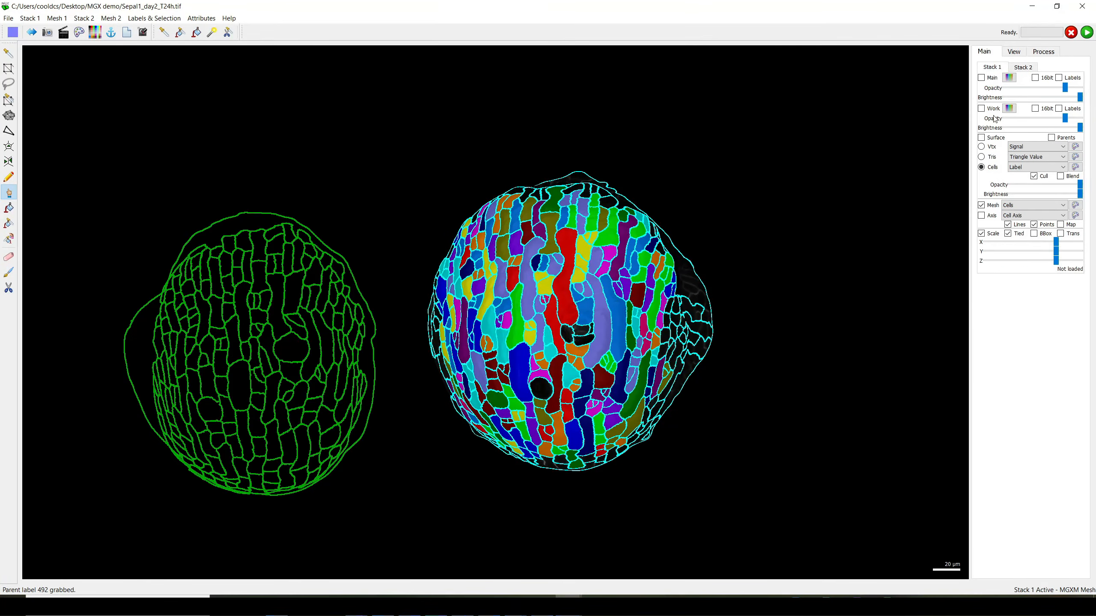
click(996, 139)
ctrl+drag(361, 301, 303, 369)
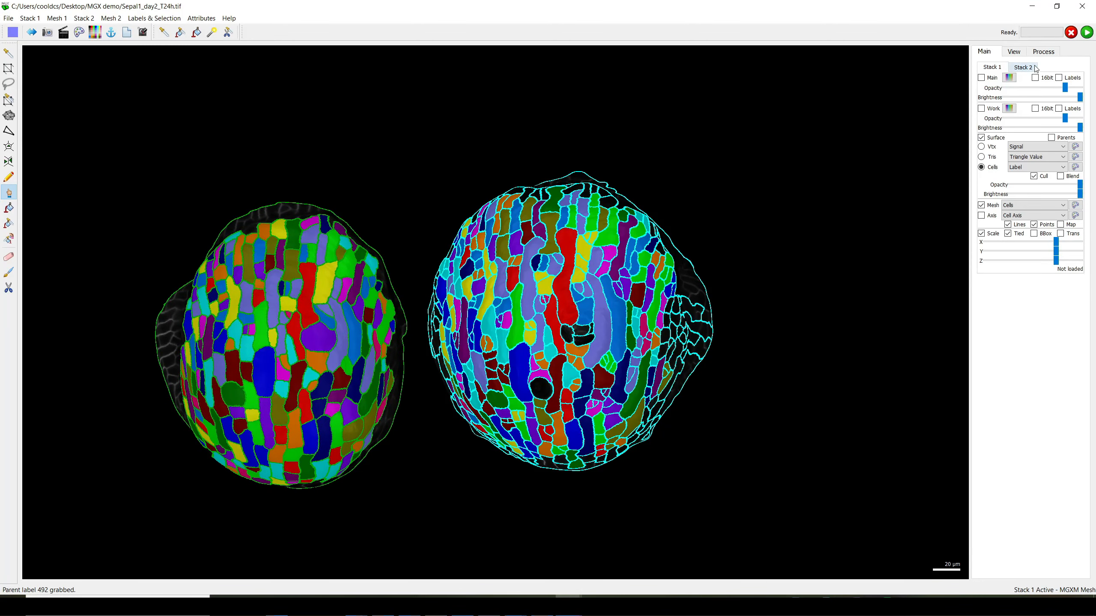
- Turn off scaling for Stack 1
click(1043, 52)
click(984, 51)
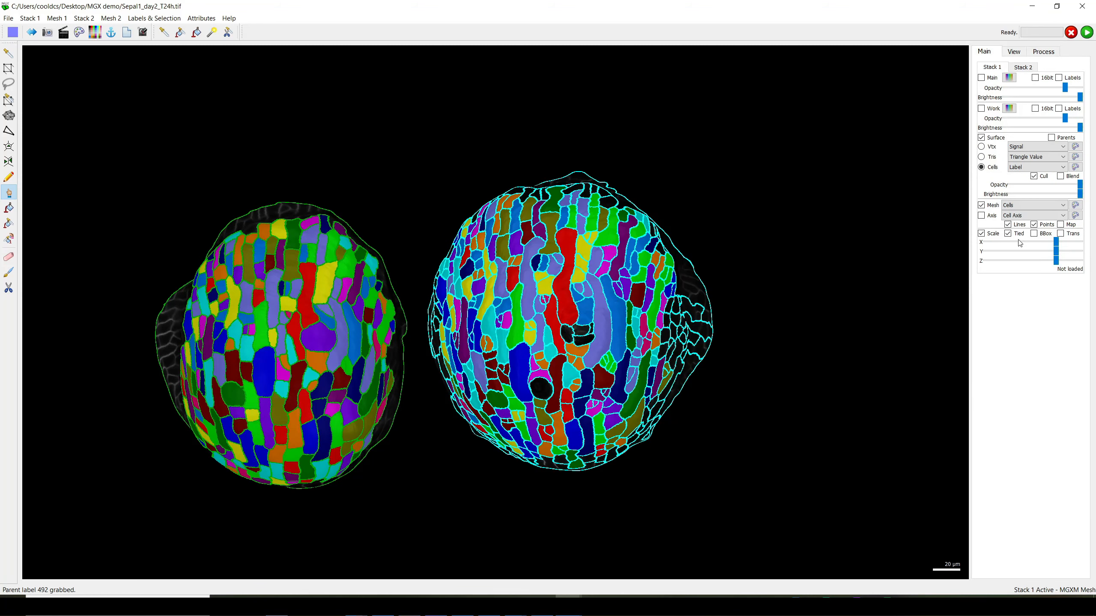
click(991, 234)
- Run Heat Map on Mesh 1 with Geometry/Area and an increasing change map to Mesh 2, using the ratio
click(1047, 52)
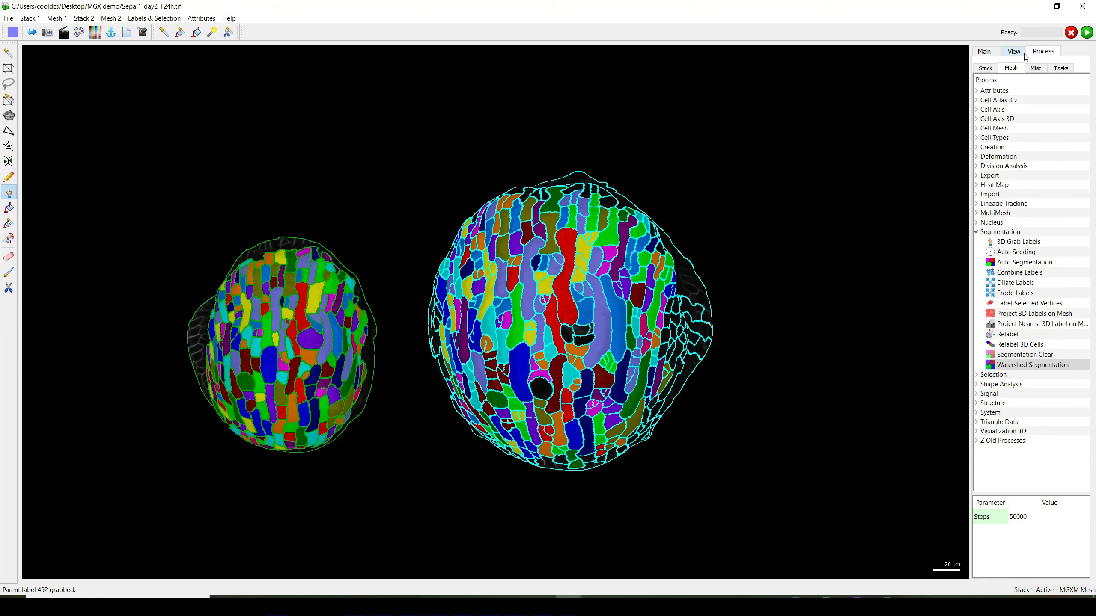
click(976, 185)
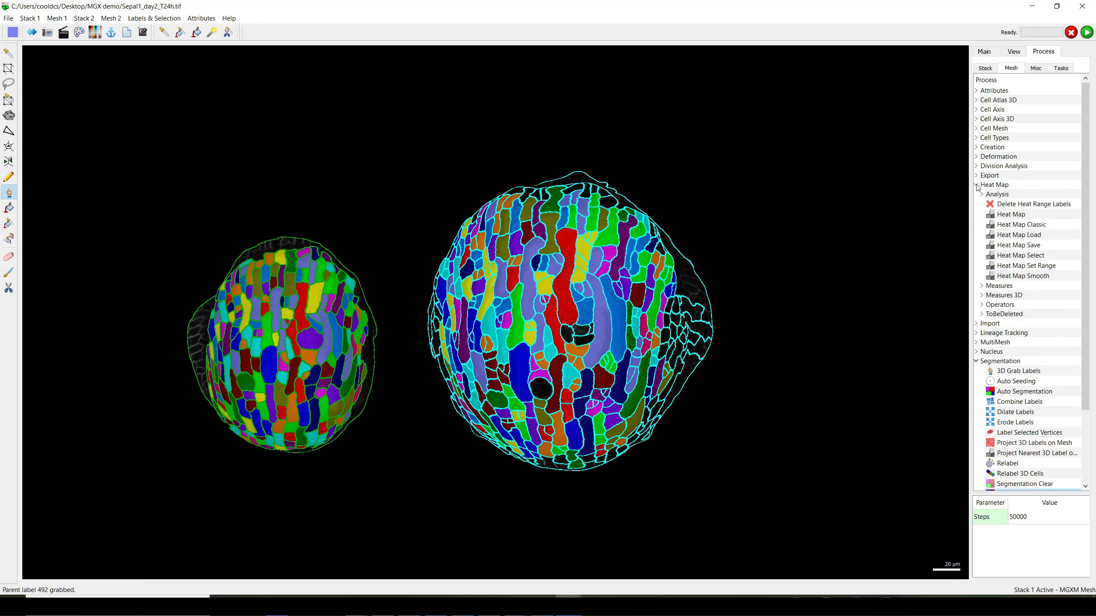
double_click(1029, 215)
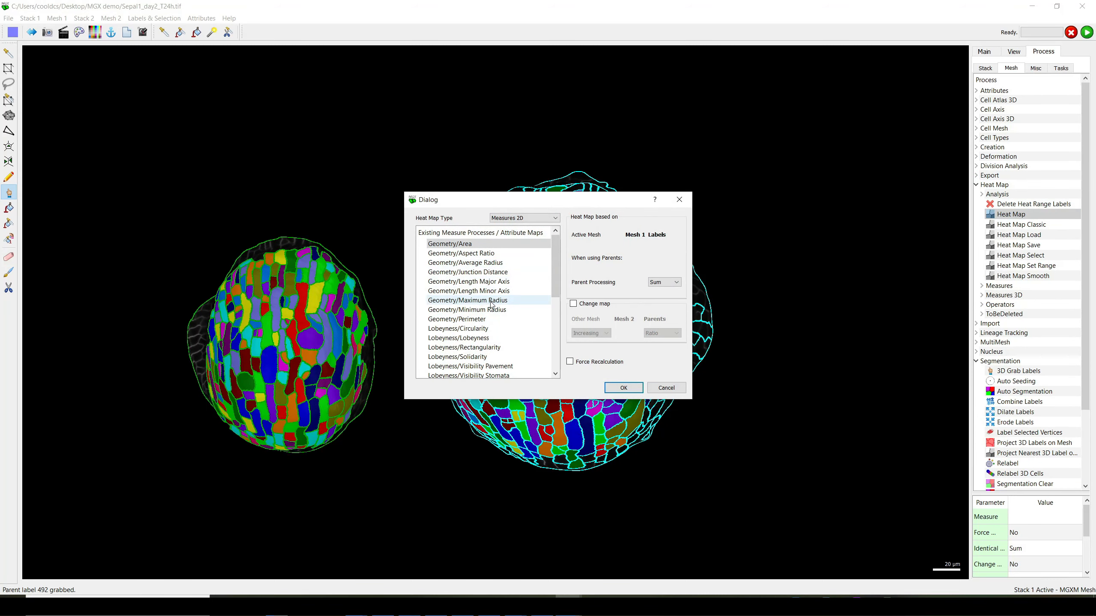
scroll(491, 312, down, 5)
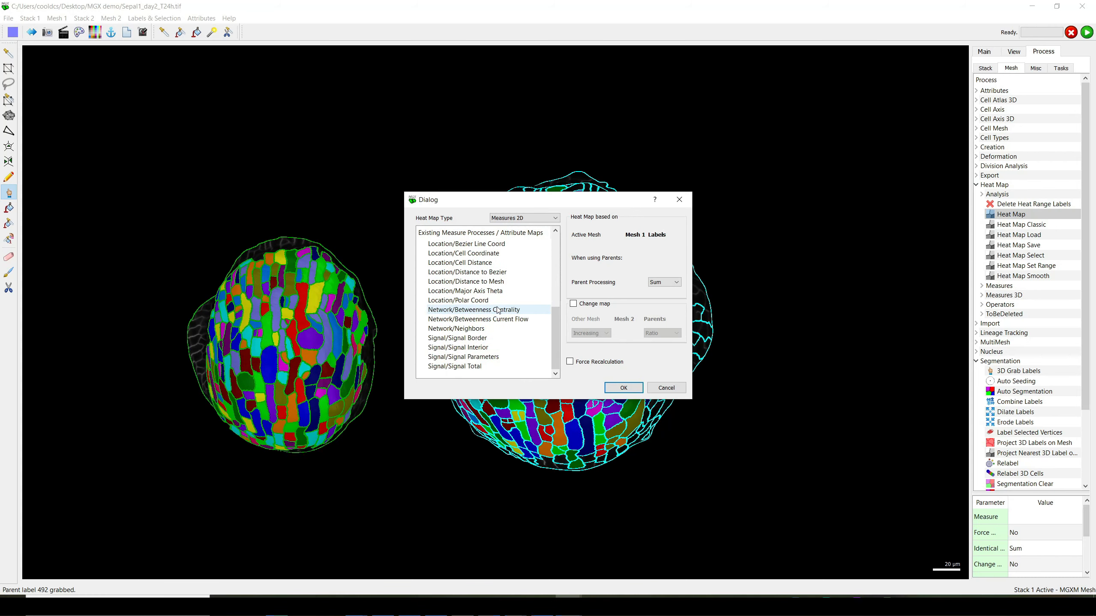
scroll(499, 310, up, 5)
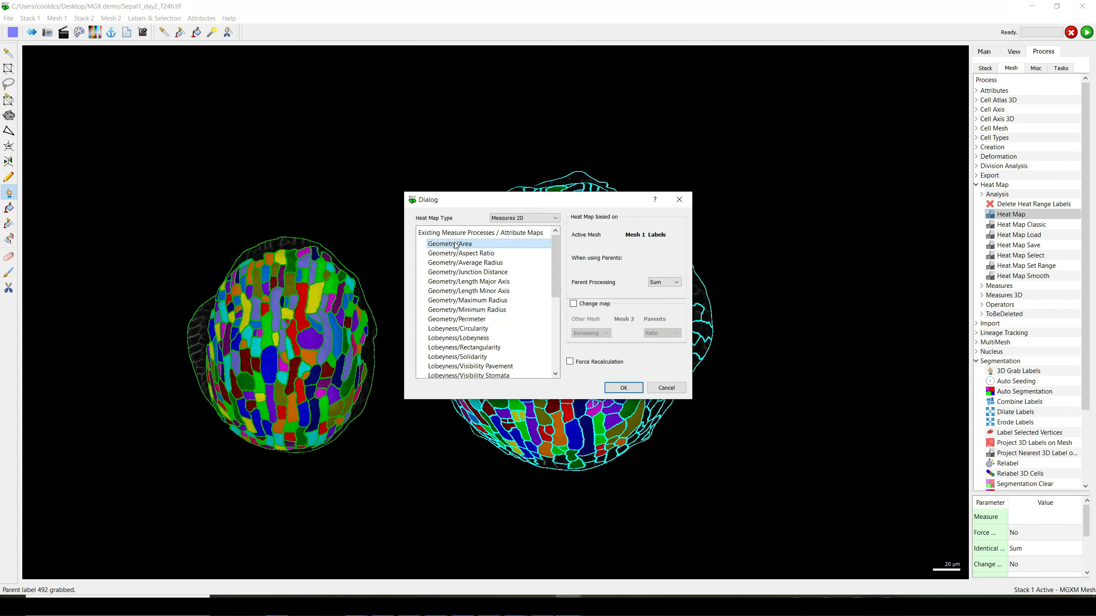
click(594, 308)
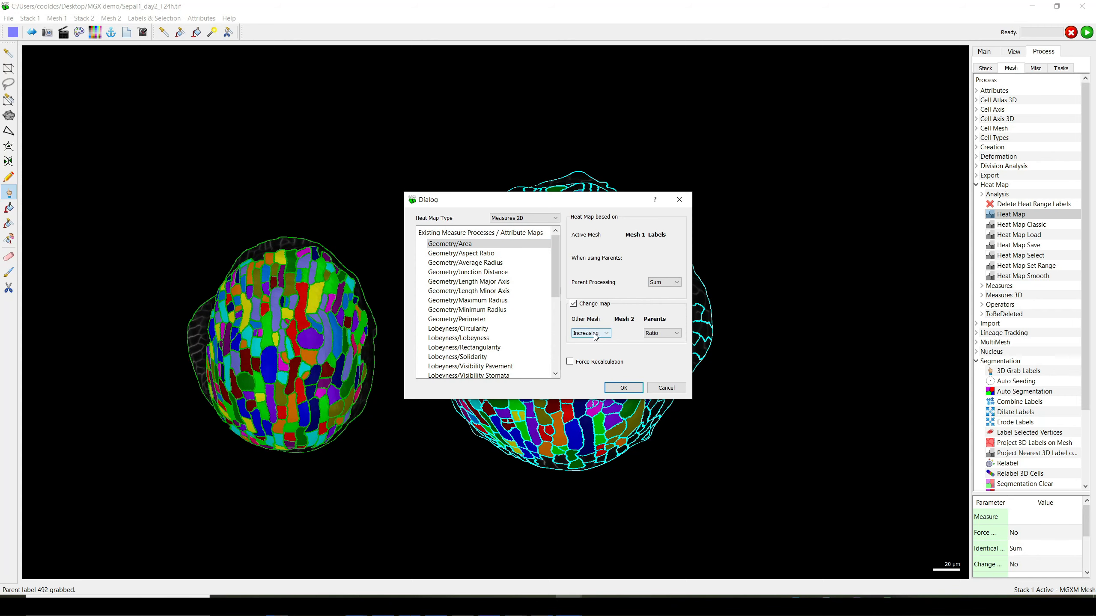
click(622, 389)
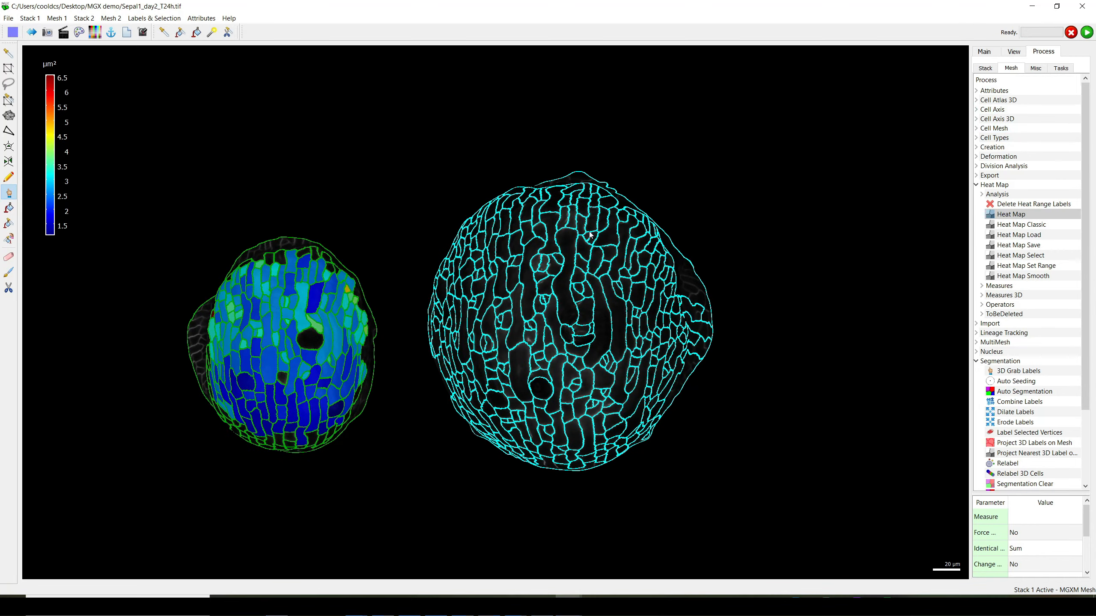
- Inspect the area change heat map on Stack 1 for cells with outlying values
scroll(439, 283, up, 3)
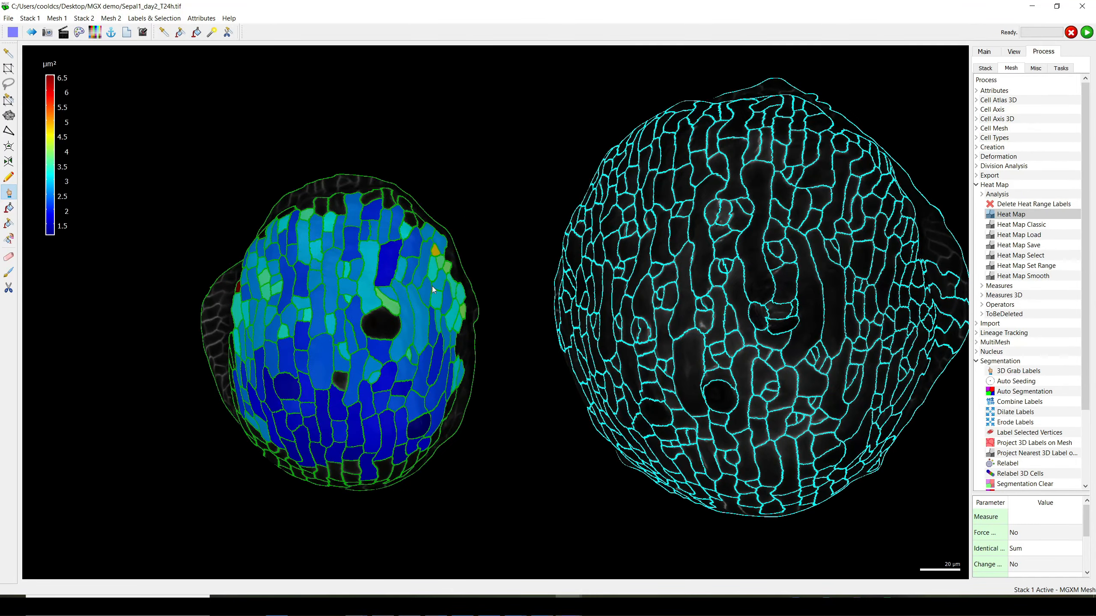
scroll(431, 286, up, 2)
drag(433, 286, 578, 307)
ctrl+right_drag(759, 344, 357, 312)
drag(431, 302, 525, 358)
ctrl+right_drag(525, 359, 319, 287)
right_drag(611, 268, 705, 349)
- Set the Stack 2 cell coloring to Label with parents displayed
click(984, 52)
click(1023, 67)
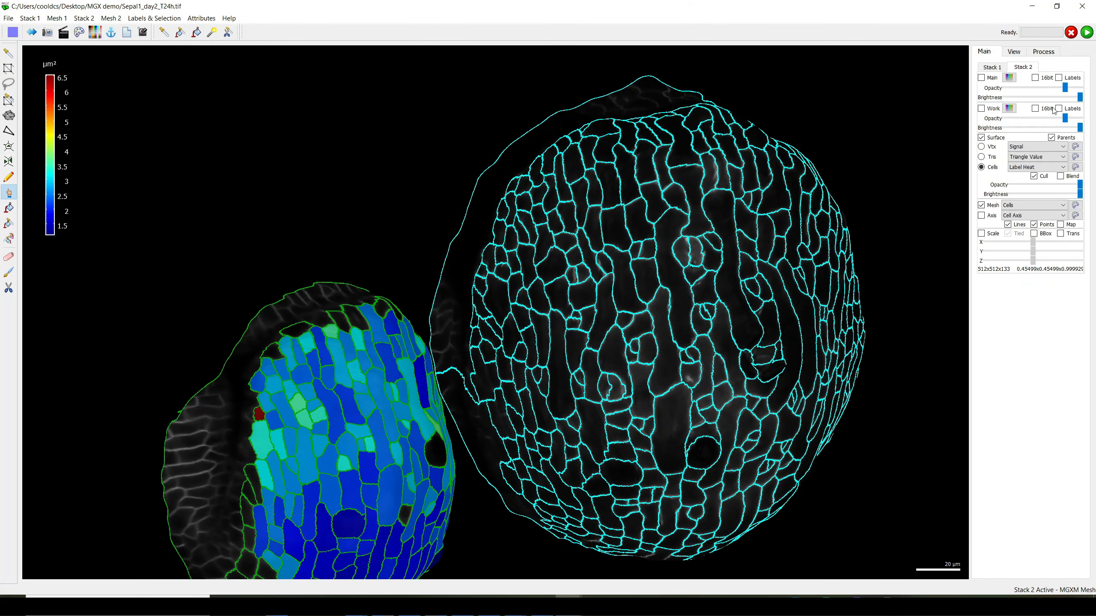
click(1035, 167)
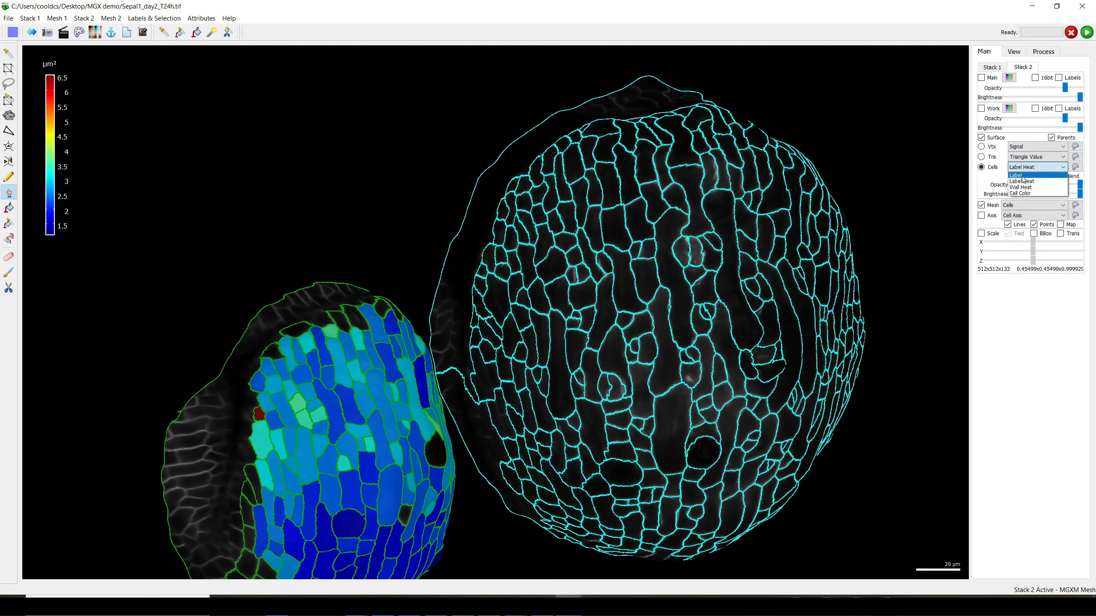
click(1035, 177)
- Compare the dark red cell at the Stack 1 edge with the matching daughter cells on Stack 2
ctrl+right_drag(398, 446, 345, 394)
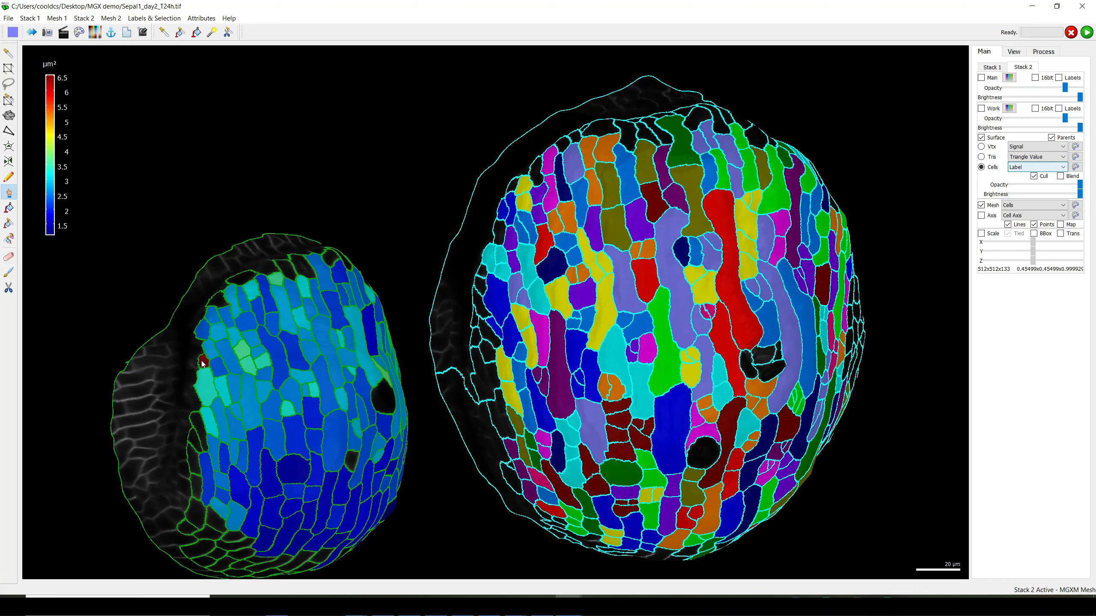
shift+drag(201, 366, 173, 366)
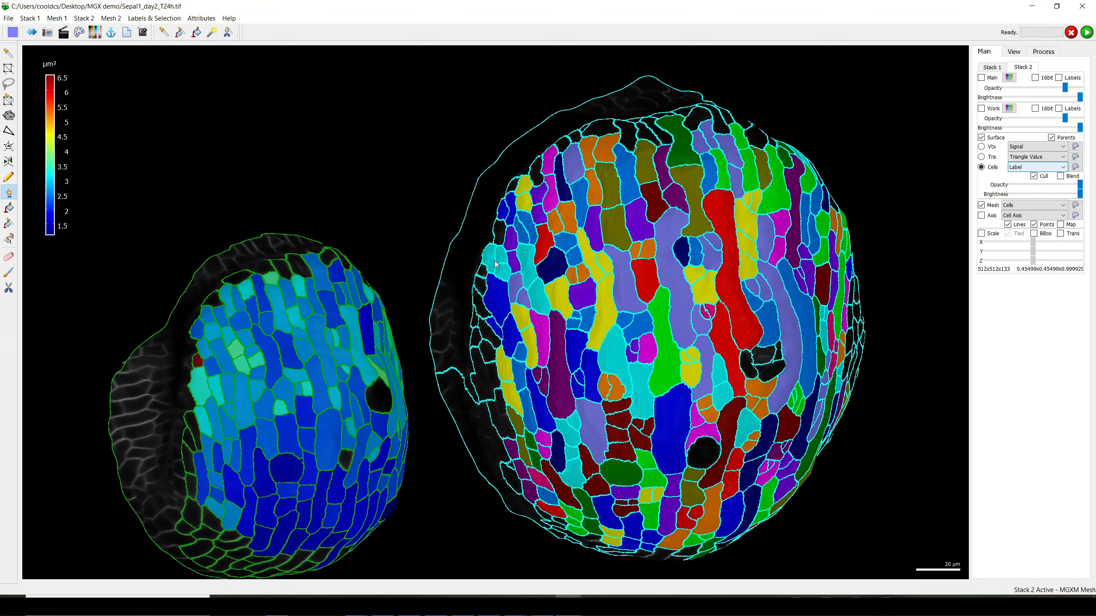
shift+drag(420, 398, 279, 401)
right_drag(276, 401, 293, 361)
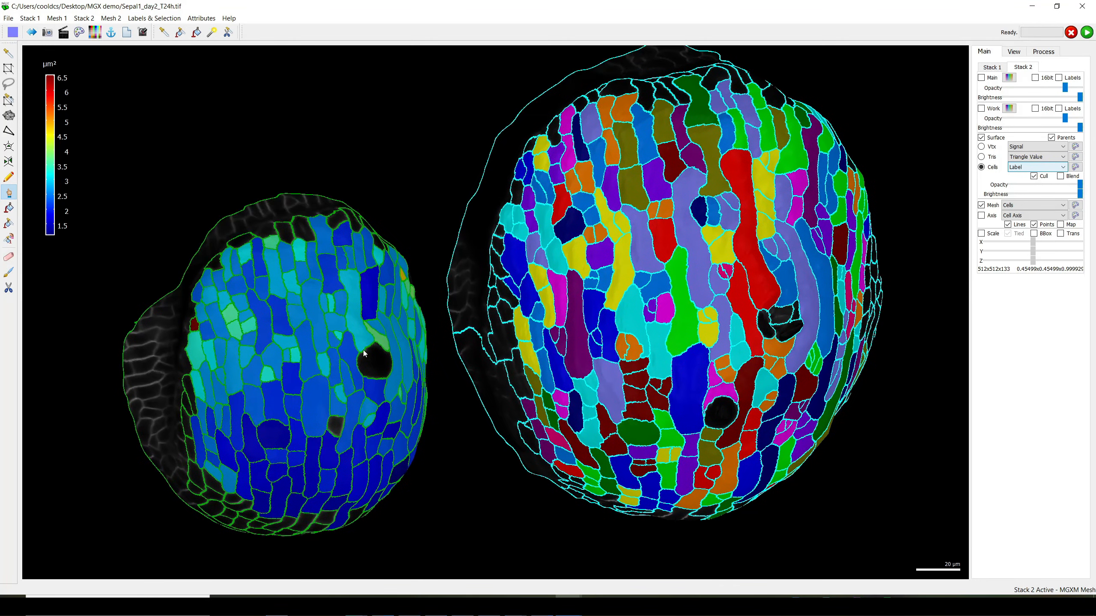
drag(550, 250, 592, 235)
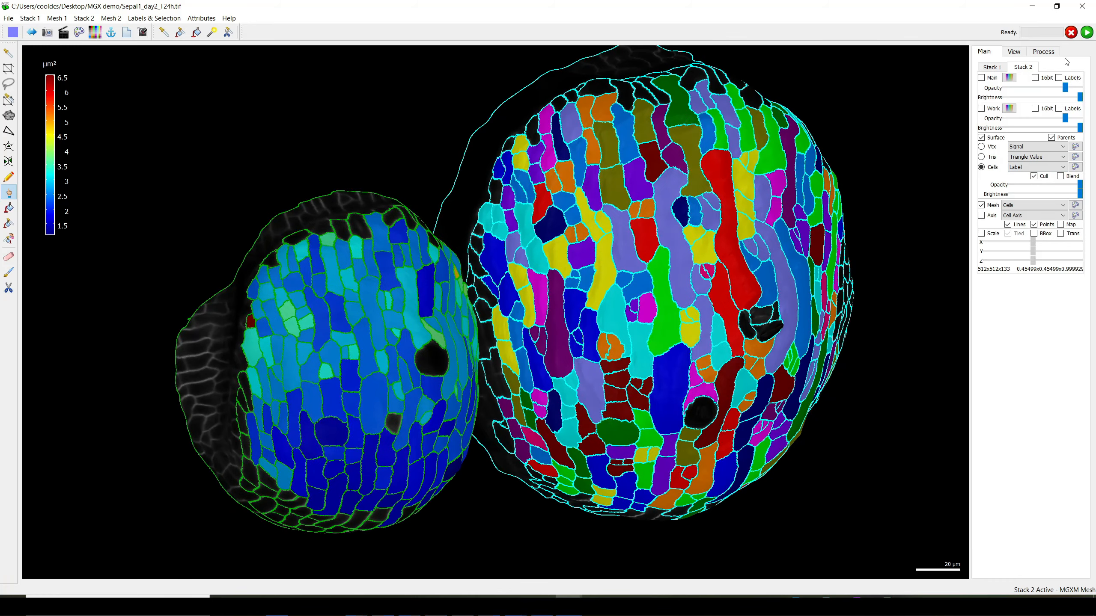
- Clear the parent label of the cyan edge cell on Stack 2
click(9, 208)
scroll(501, 215, up, 2)
click(484, 200)
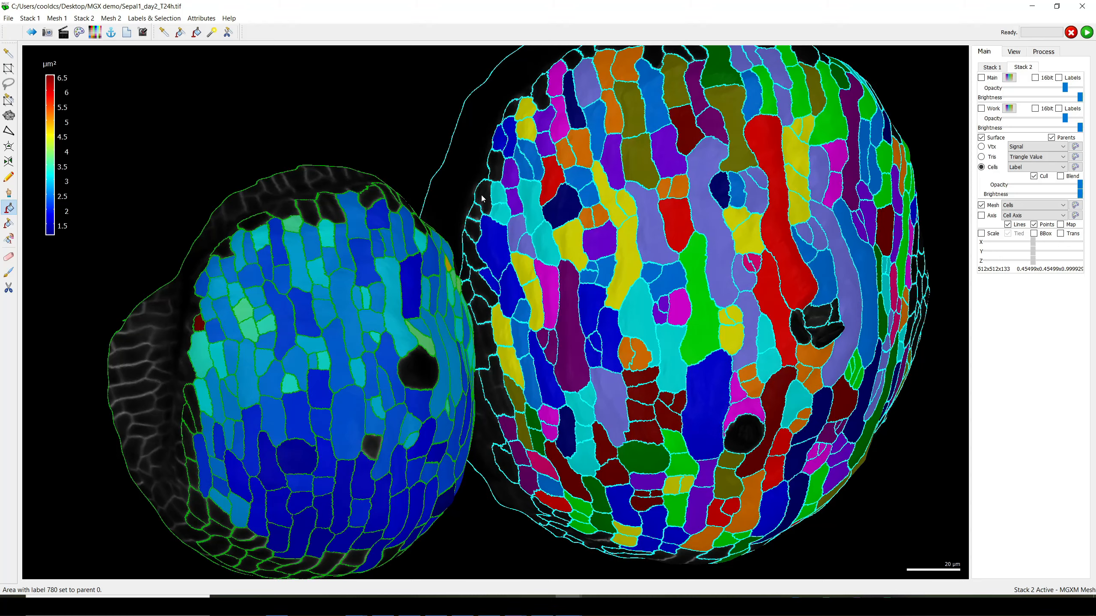
ctrl+drag(326, 373, 316, 375)
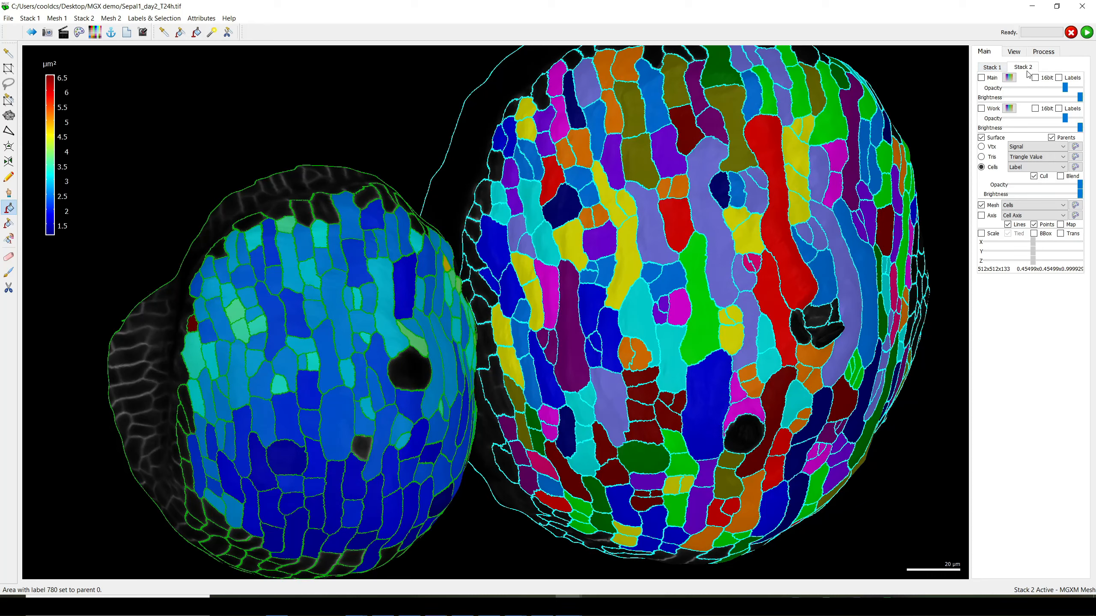
- Generate a Geometry/Area heat map on Stack 1 as an increasing ratio change map against Mesh 2
click(1004, 66)
click(1025, 63)
click(1001, 68)
click(1025, 68)
click(996, 68)
click(1041, 53)
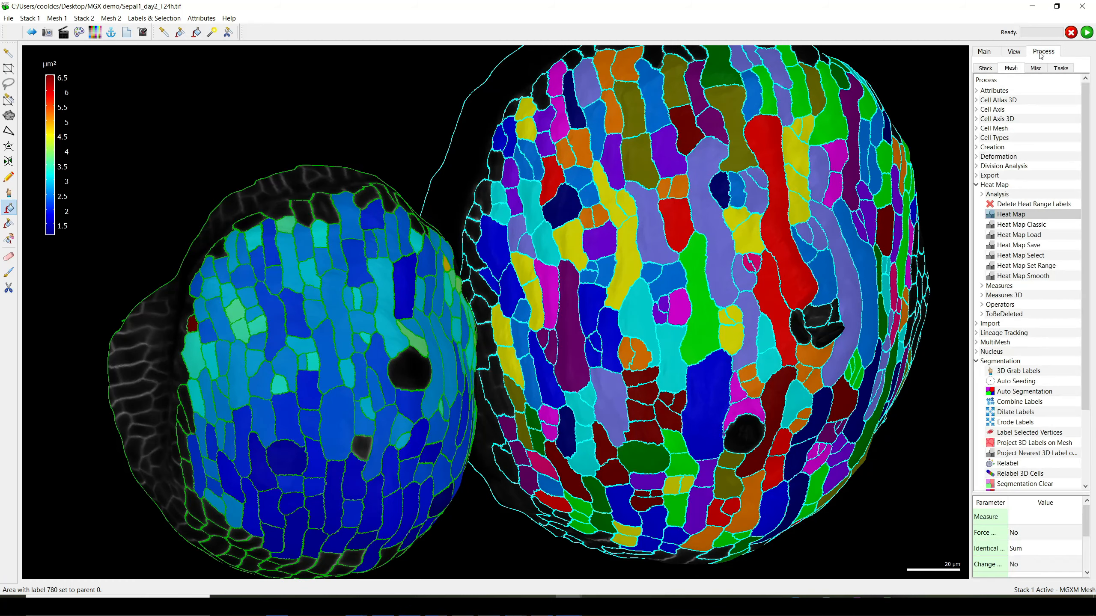
double_click(1010, 214)
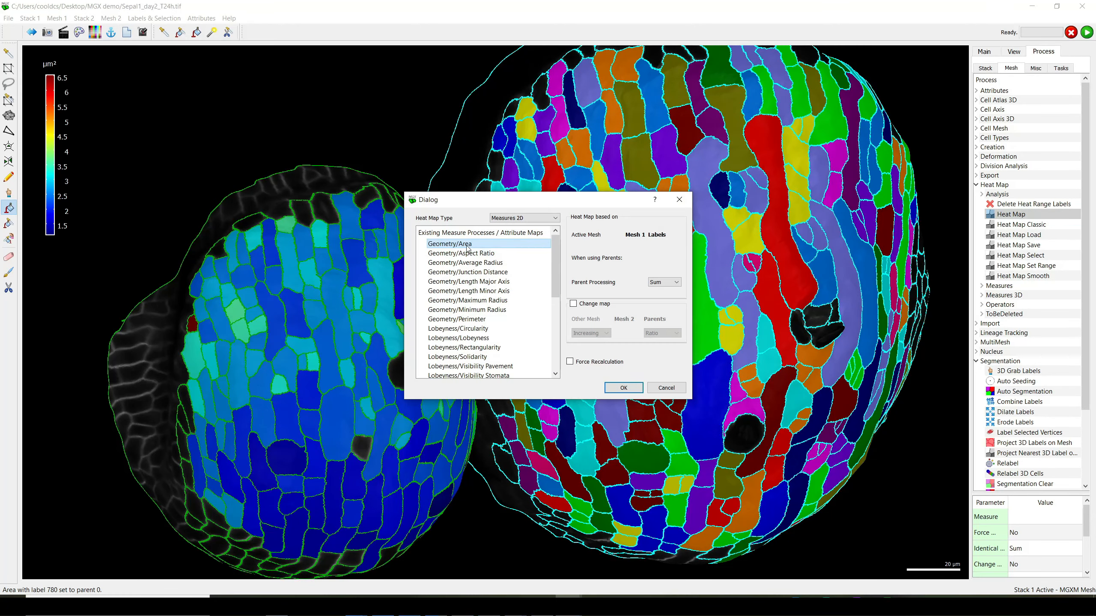
click(593, 307)
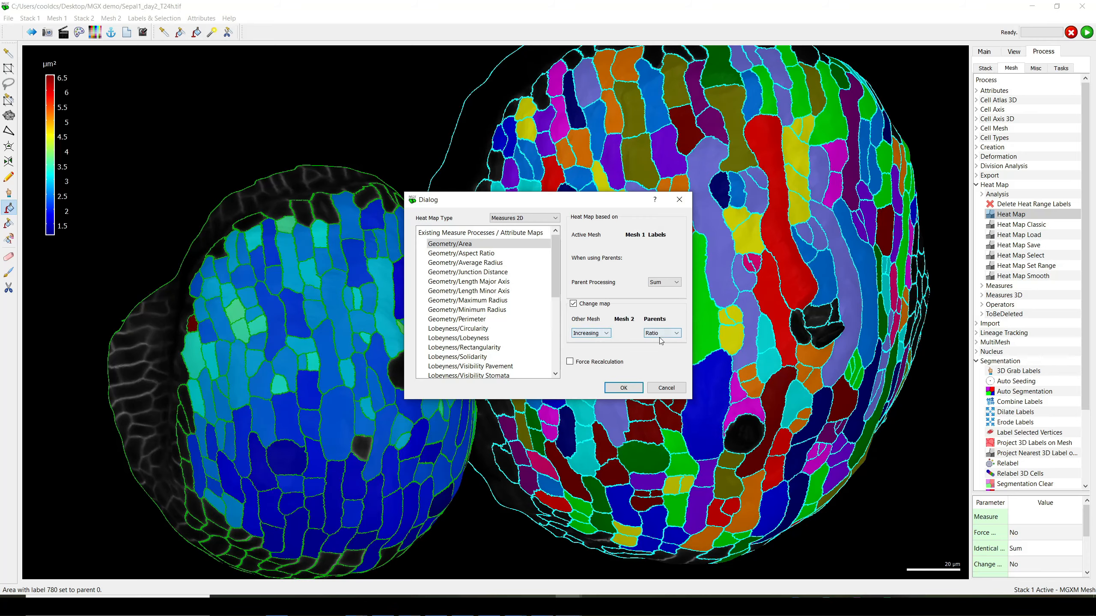
click(623, 387)
- Examine the recomputed area change heat map on Stack 1 for outlying cells and compare them with the parent-labeled cells on Stack 2
ctrl+drag(321, 367, 259, 352)
ctrl+right_drag(257, 352, 195, 292)
ctrl+drag(196, 292, 253, 322)
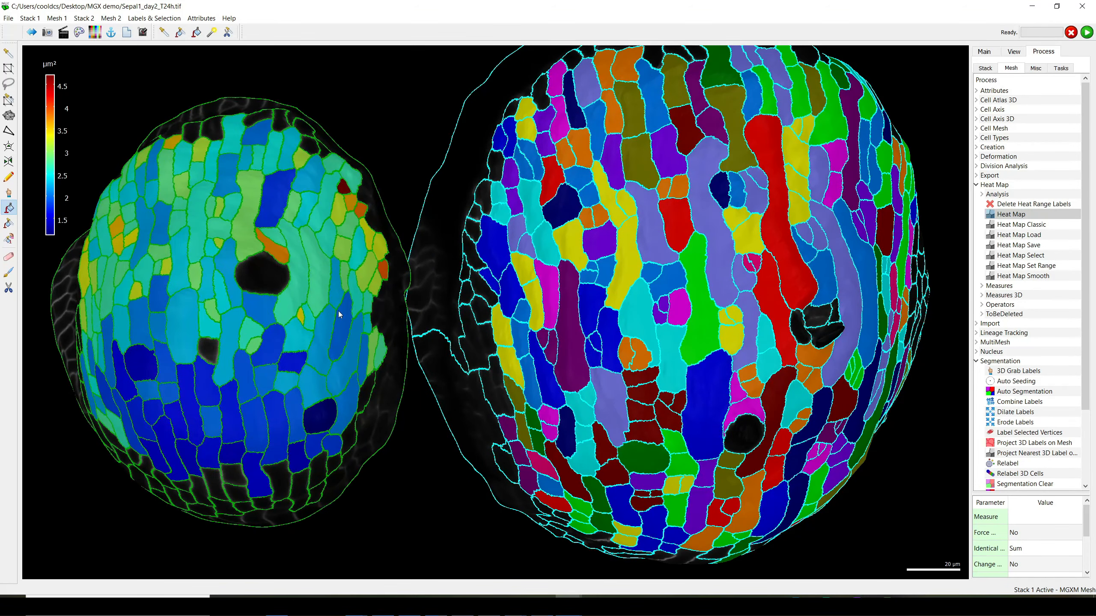
ctrl+drag(338, 311, 329, 334)
right_drag(303, 298, 305, 325)
ctrl+drag(268, 266, 293, 292)
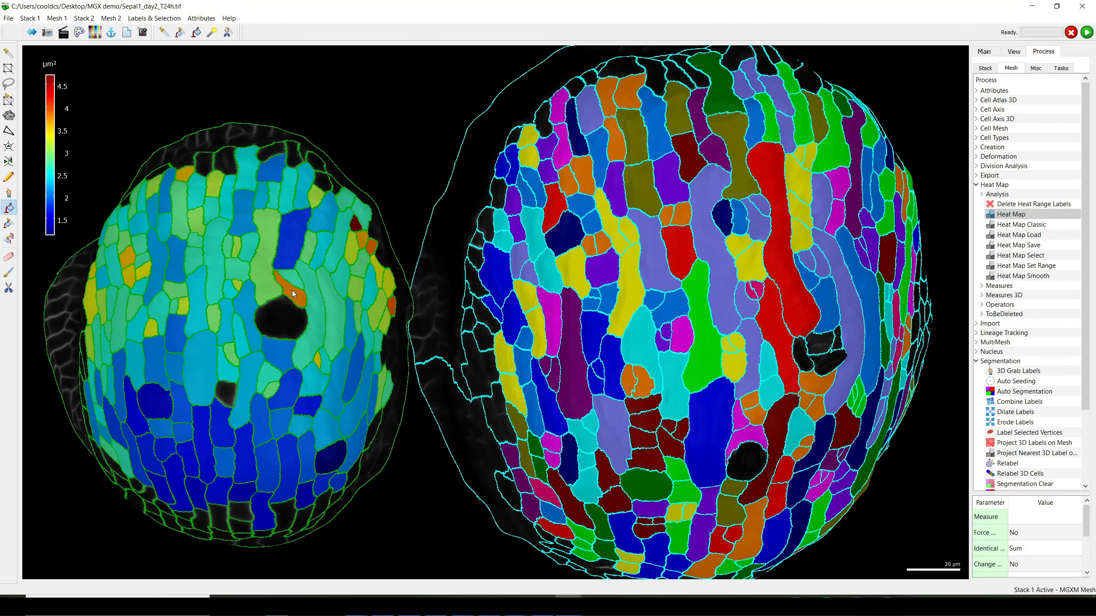
scroll(292, 292, down, 1)
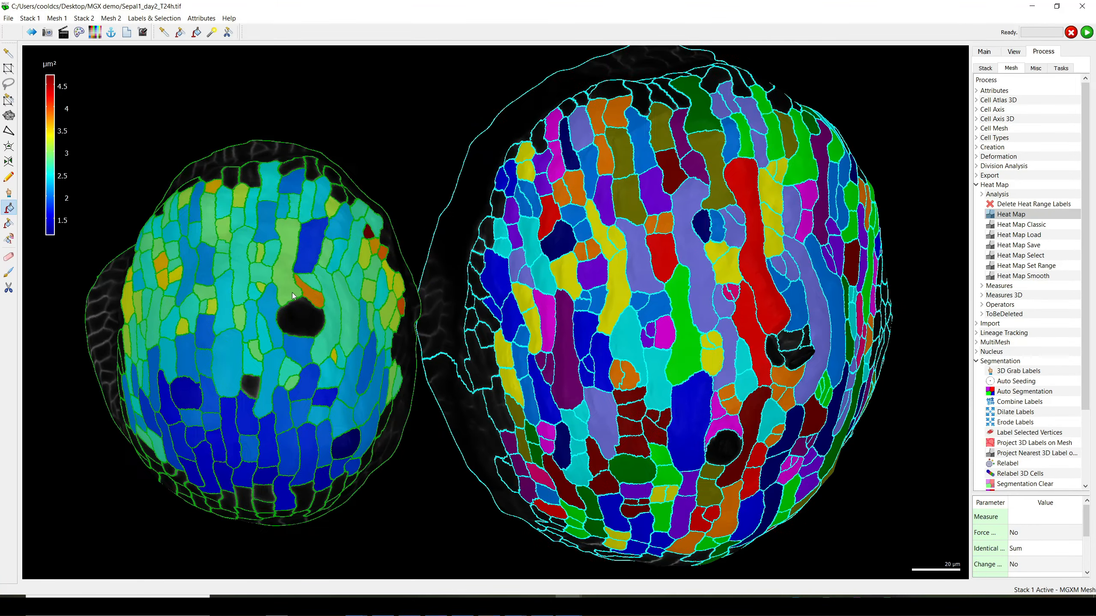
ctrl+drag(293, 294, 309, 341)
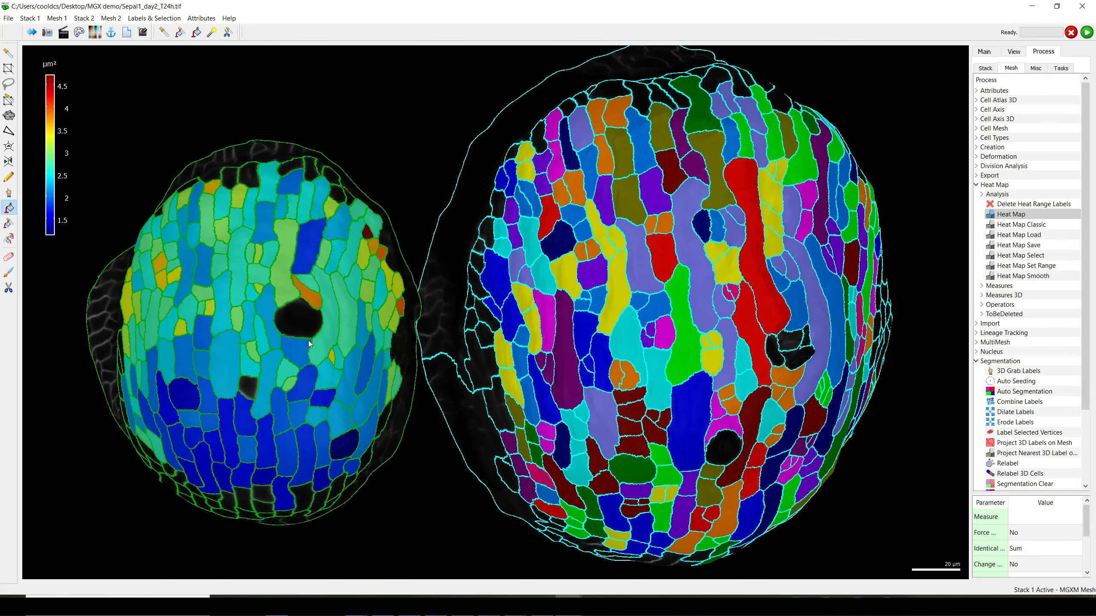
ctrl+right_drag(308, 341, 316, 320)
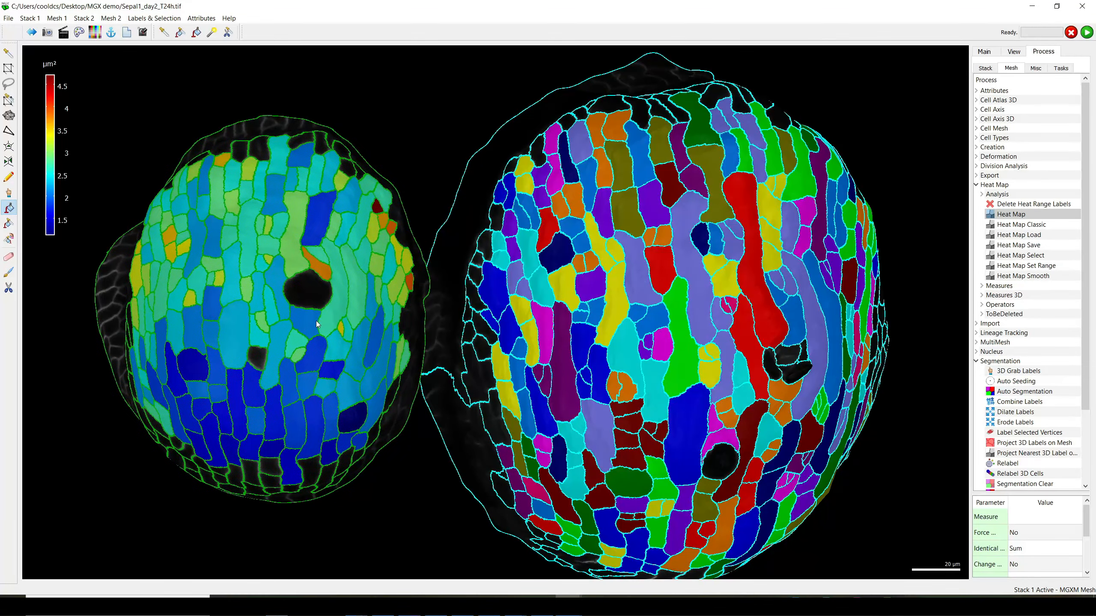
ctrl+drag(316, 320, 261, 319)
drag(616, 374, 631, 408)
ctrl+right_drag(297, 280, 457, 460)
scroll(457, 460, down, 3)
drag(453, 401, 468, 425)
ctrl+right_drag(336, 346, 339, 356)
ctrl+drag(339, 356, 357, 360)
scroll(336, 360, up, 2)
ctrl+drag(284, 351, 333, 384)
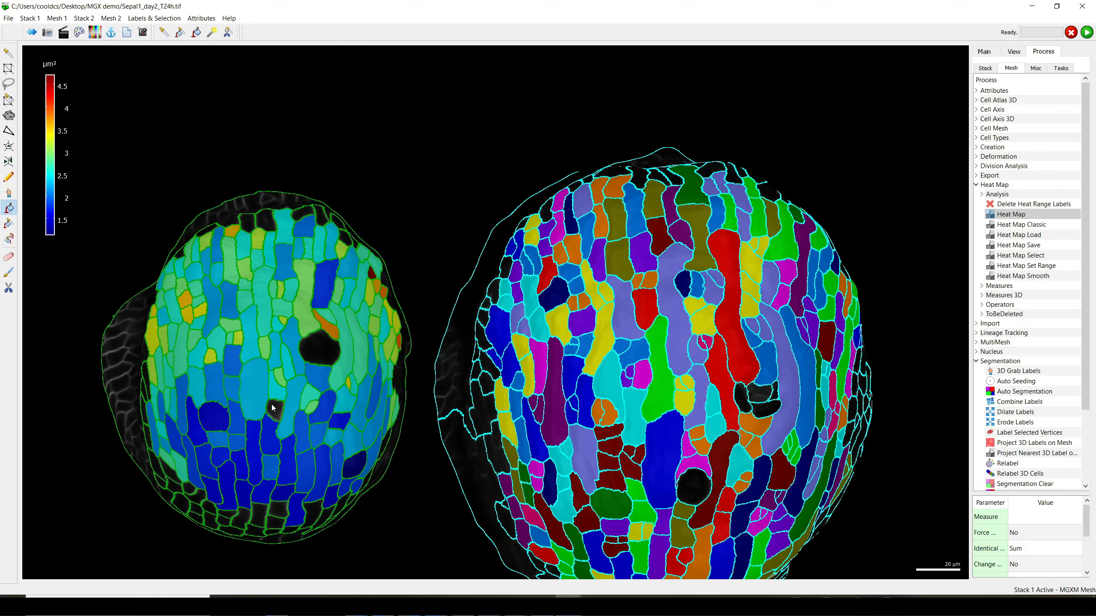
alt+drag(276, 409, 231, 358)
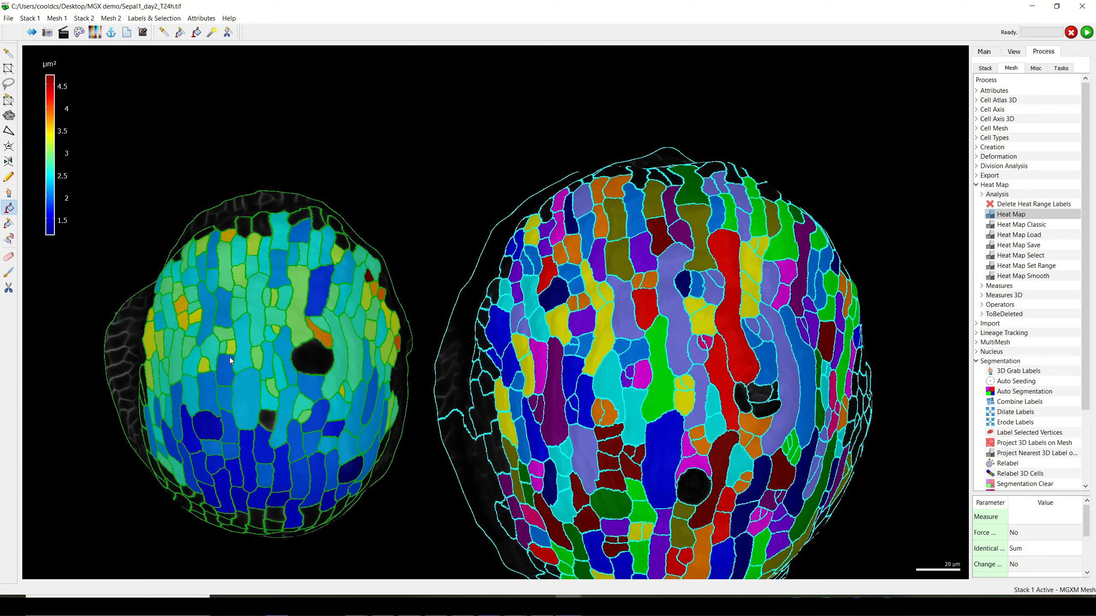
- Clear the parent label of the dark green round cell in the lower part of the Stack 2 mesh
click(1013, 51)
click(984, 52)
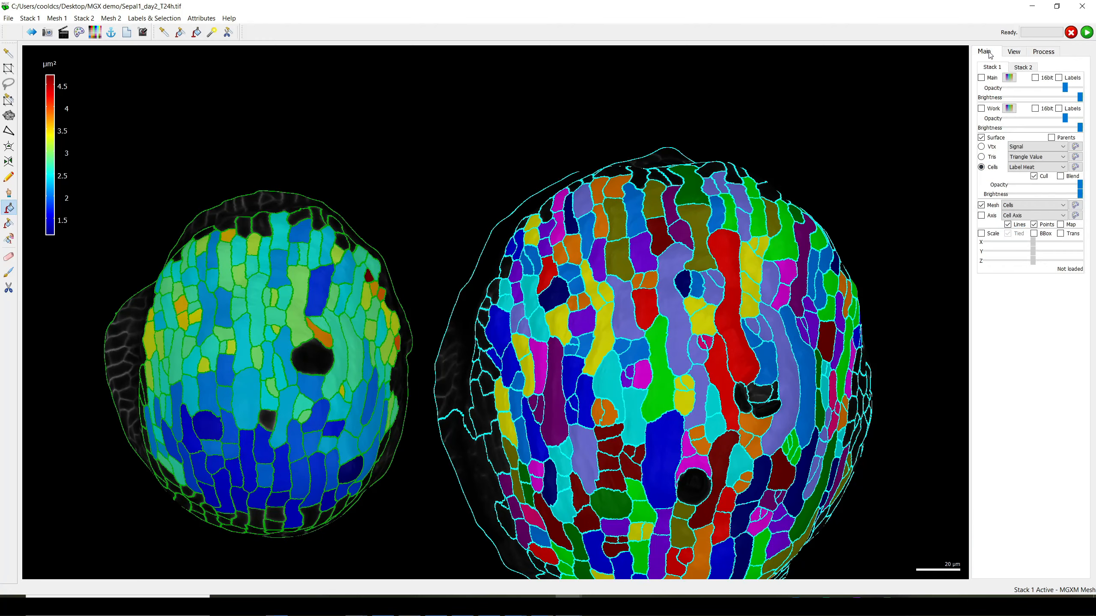
drag(724, 414, 633, 311)
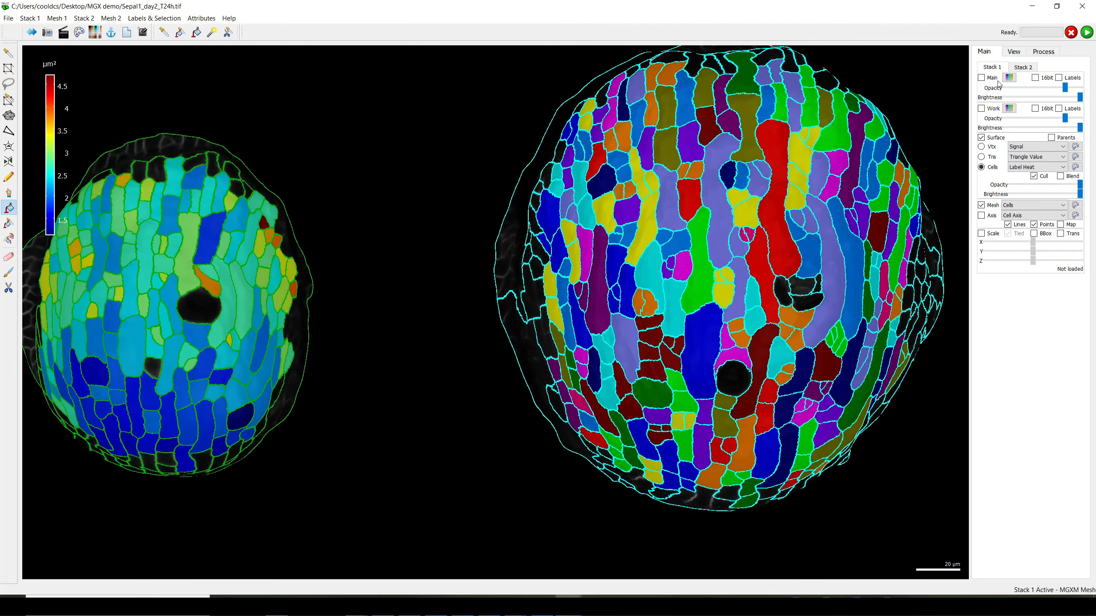
click(1023, 67)
click(991, 109)
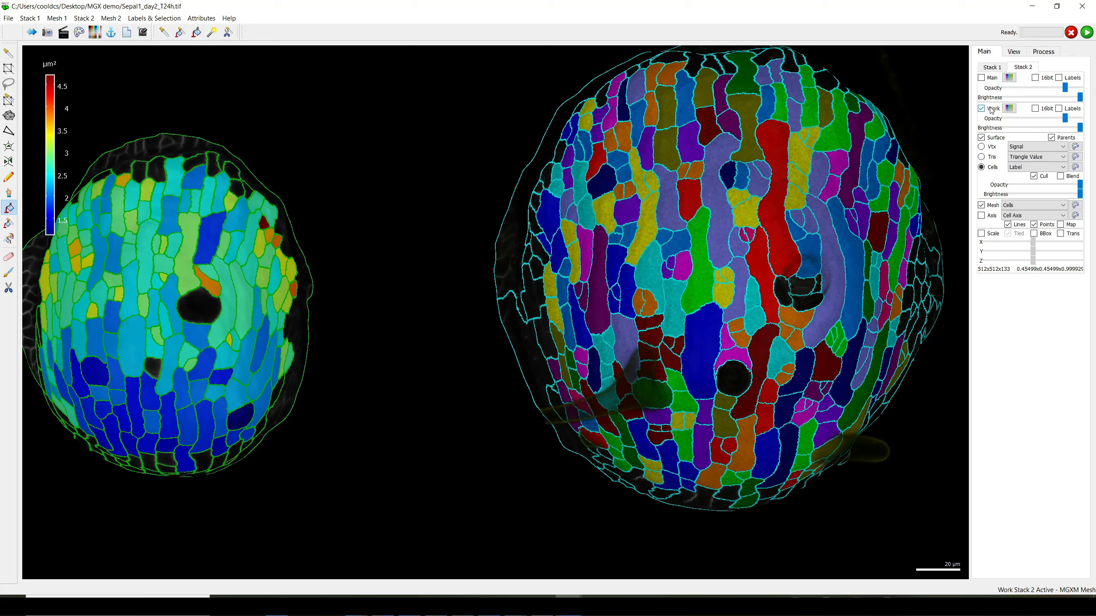
click(981, 108)
drag(639, 376, 615, 348)
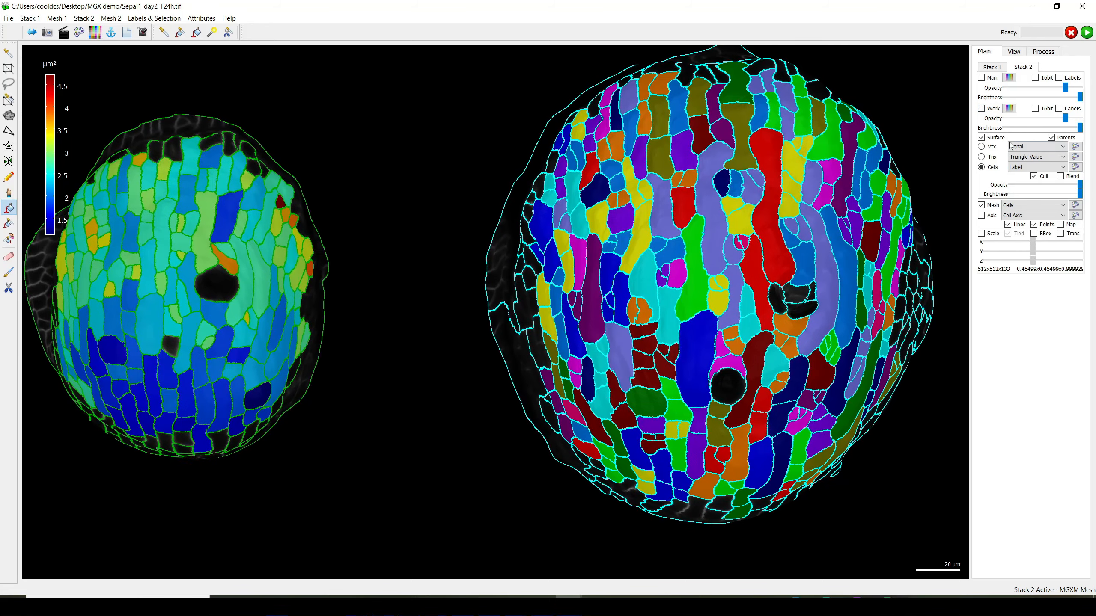
click(982, 108)
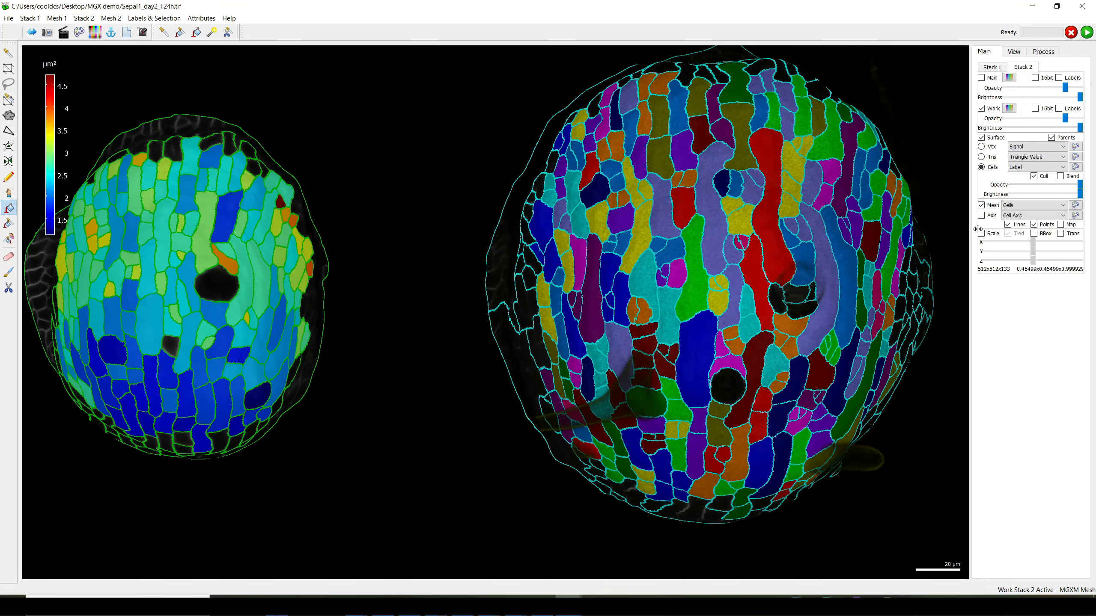
click(994, 108)
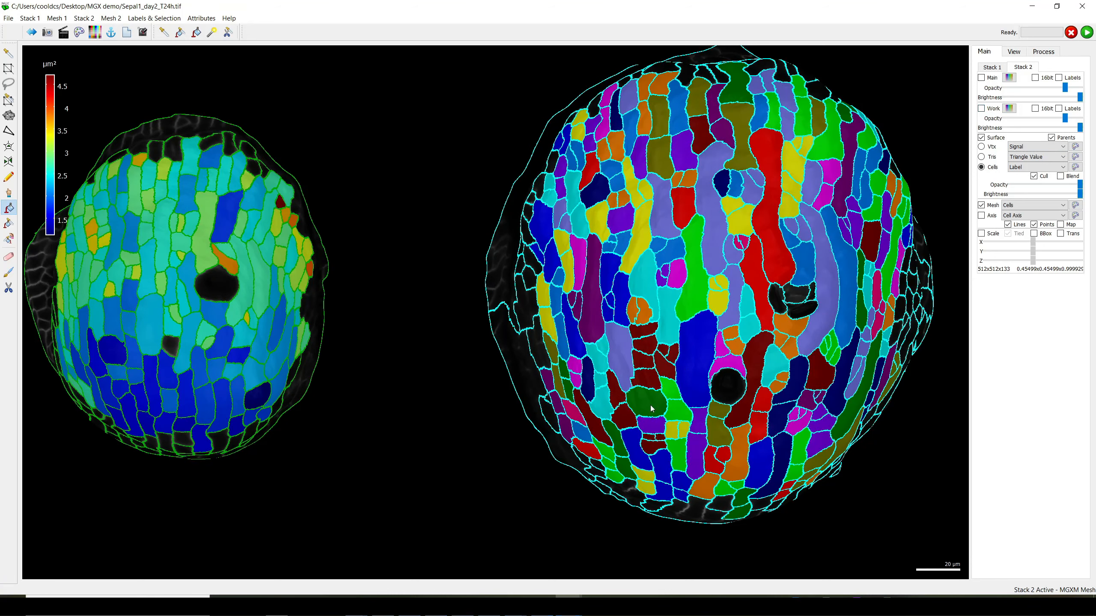
click(650, 403)
- Recompute the Geometry/Area change heat map on Stack 1 as an increasing ratio with the corrected parent labels
click(992, 67)
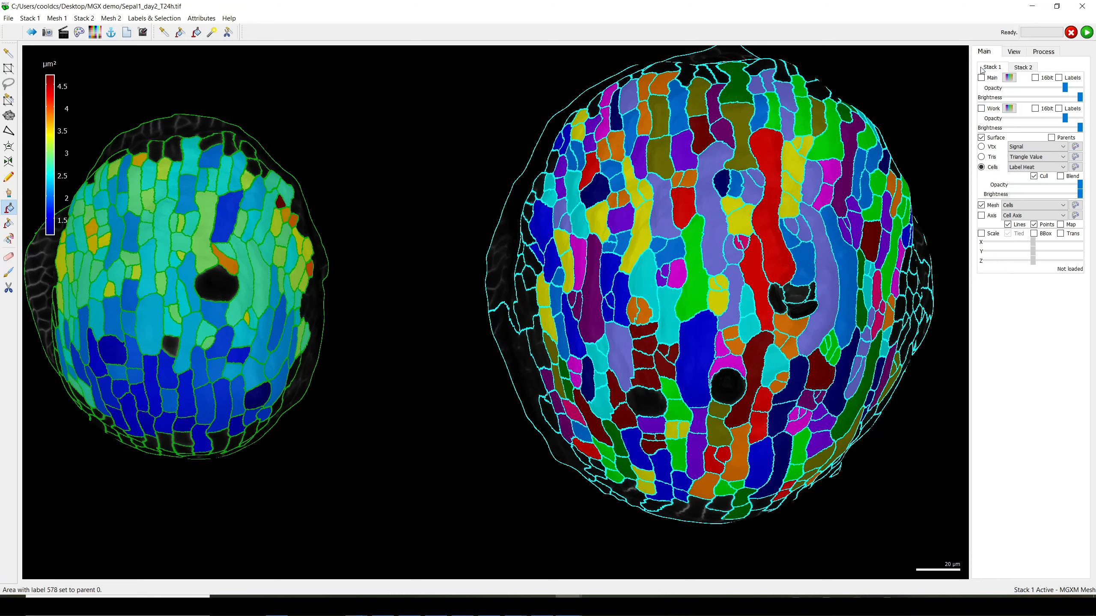
click(1043, 51)
double_click(1010, 214)
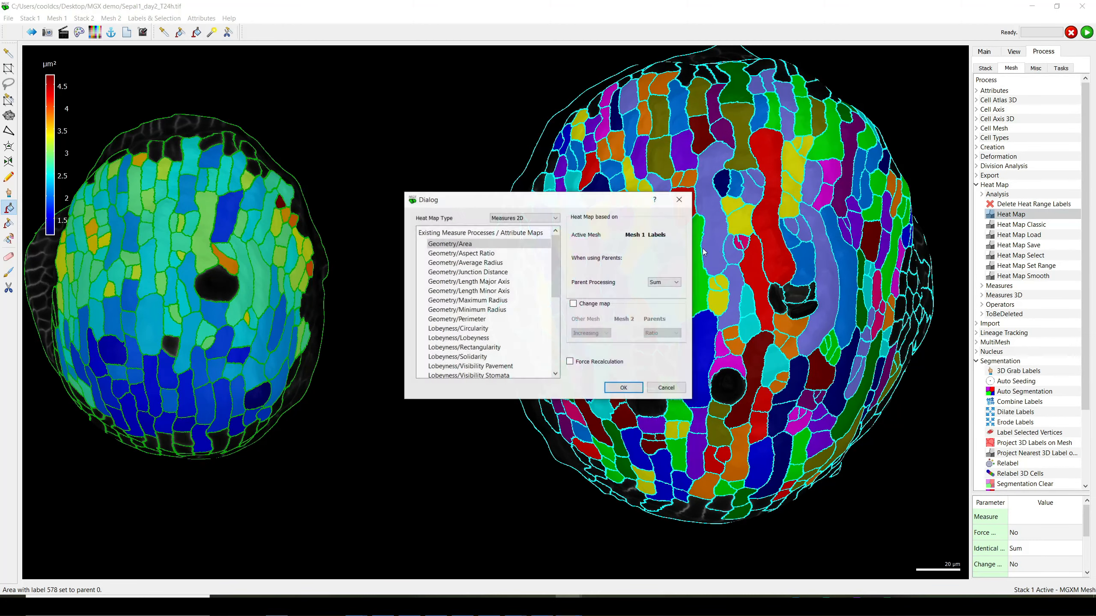
click(593, 304)
click(623, 388)
click(984, 51)
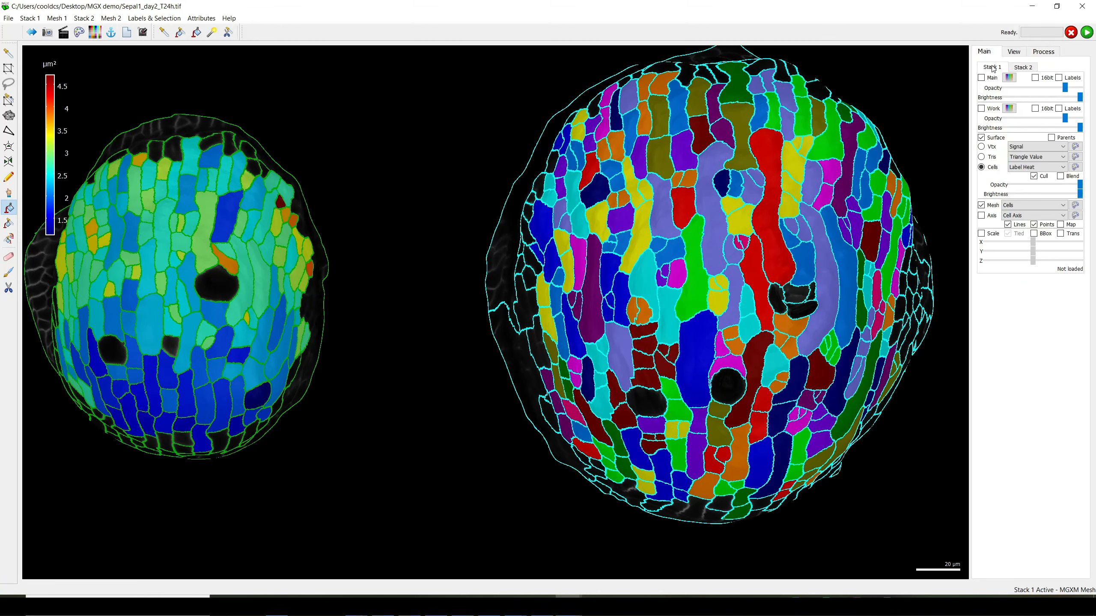
alt+drag(267, 251, 263, 277)
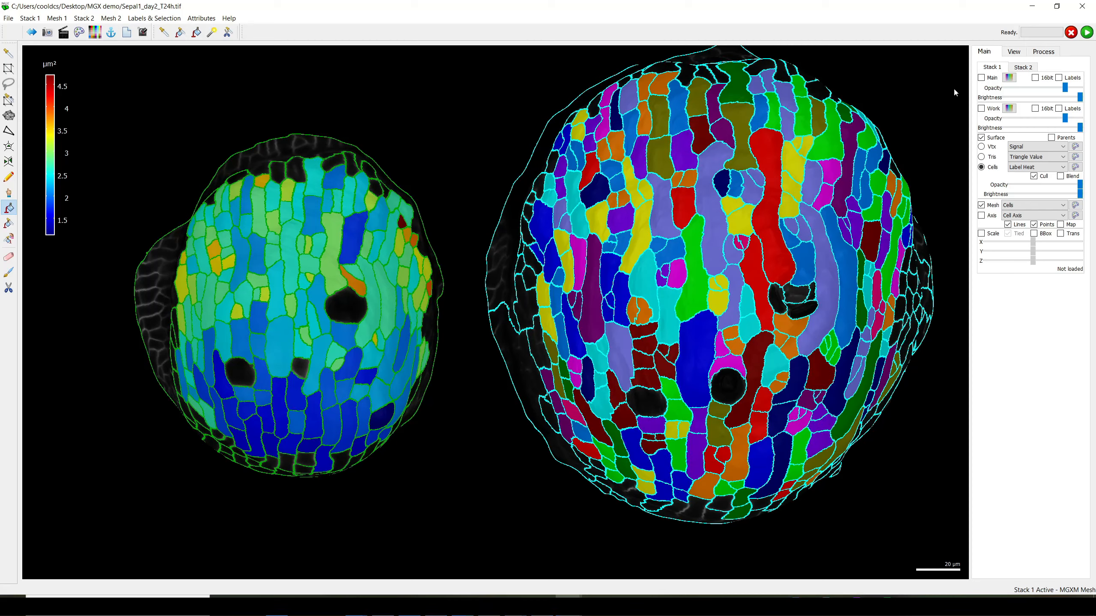
- Set up a Heat Map Classic of type Area with Geometry visualization as an increasing ratio change map
click(1044, 52)
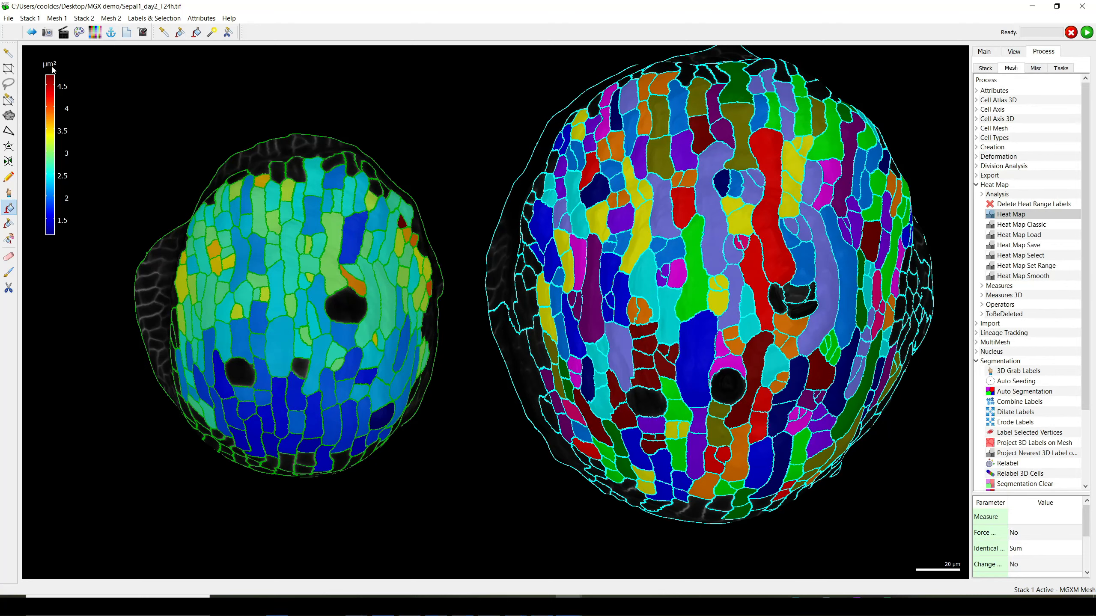
double_click(1039, 225)
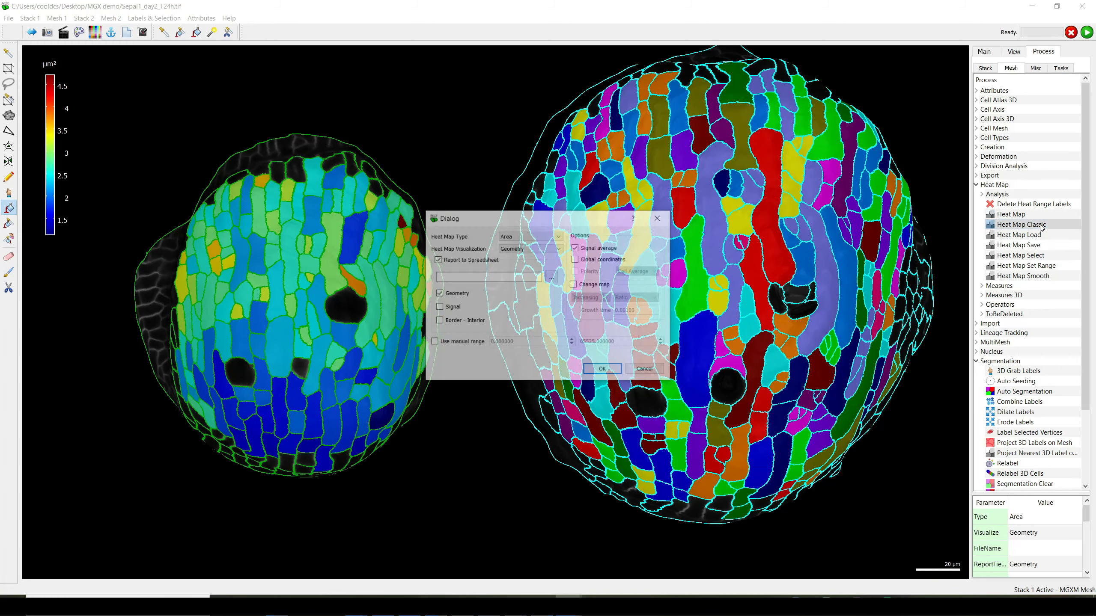
click(655, 370)
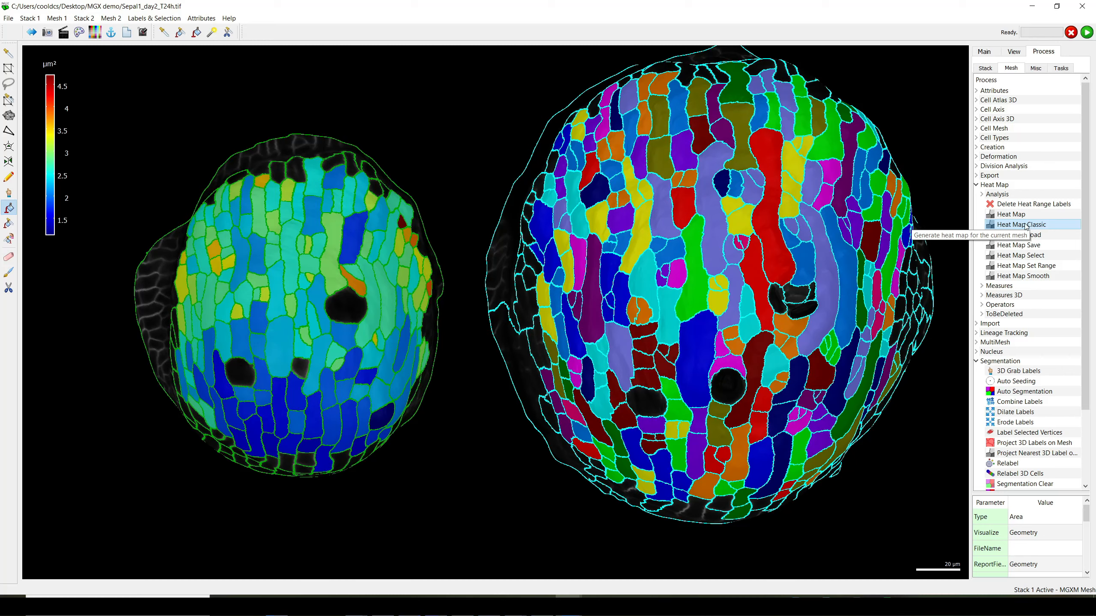
double_click(1029, 225)
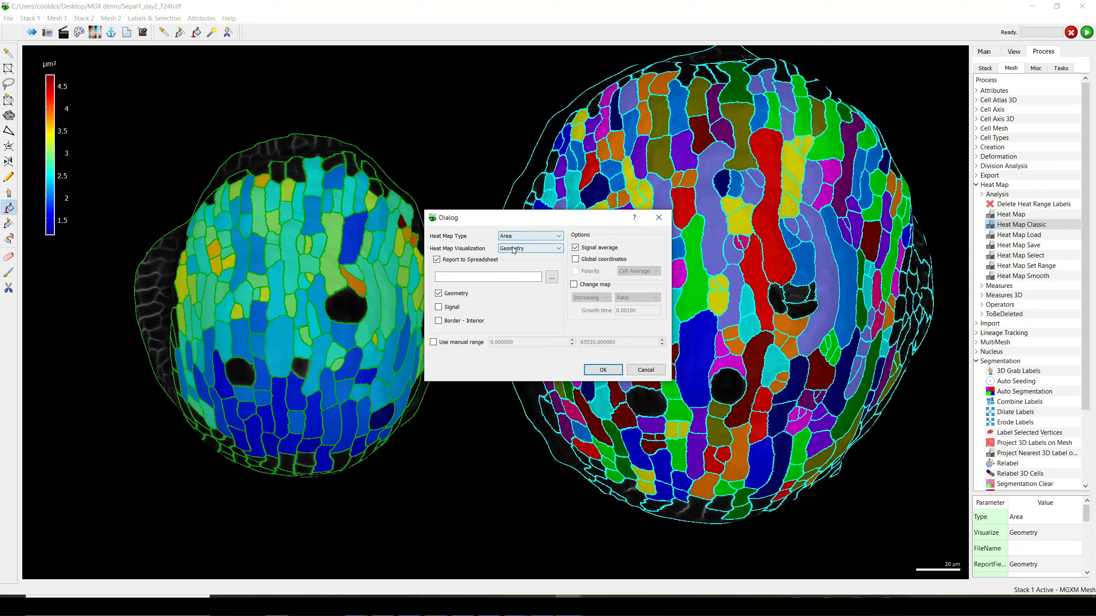
click(582, 285)
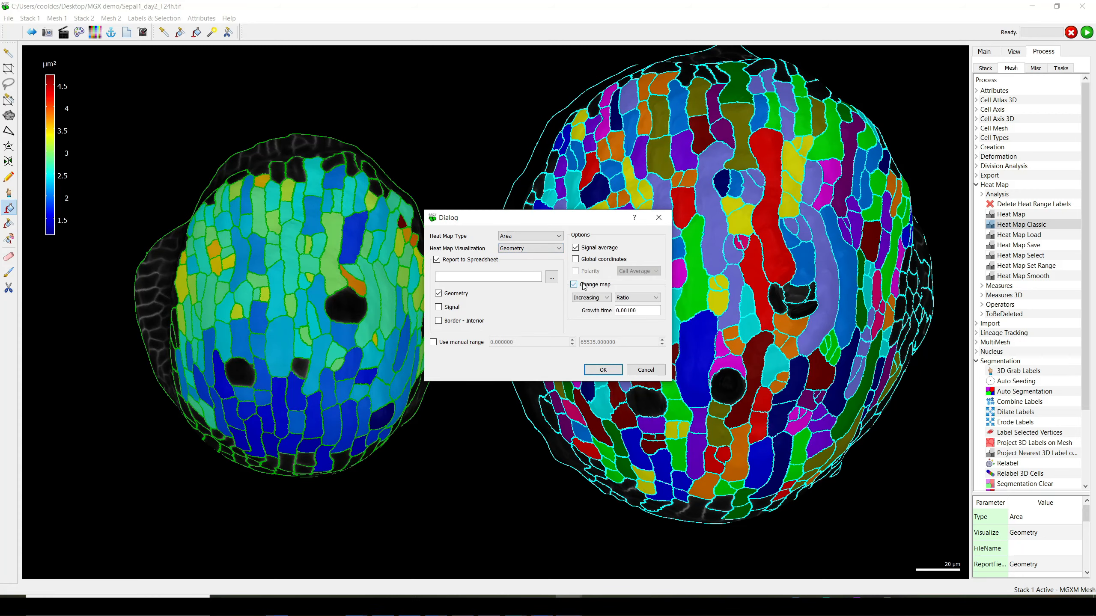
- Set the spreadsheet report file to Sepal_day1_day2_growth_RAW.csv in the MGX demo folder and generate the heat map
click(551, 277)
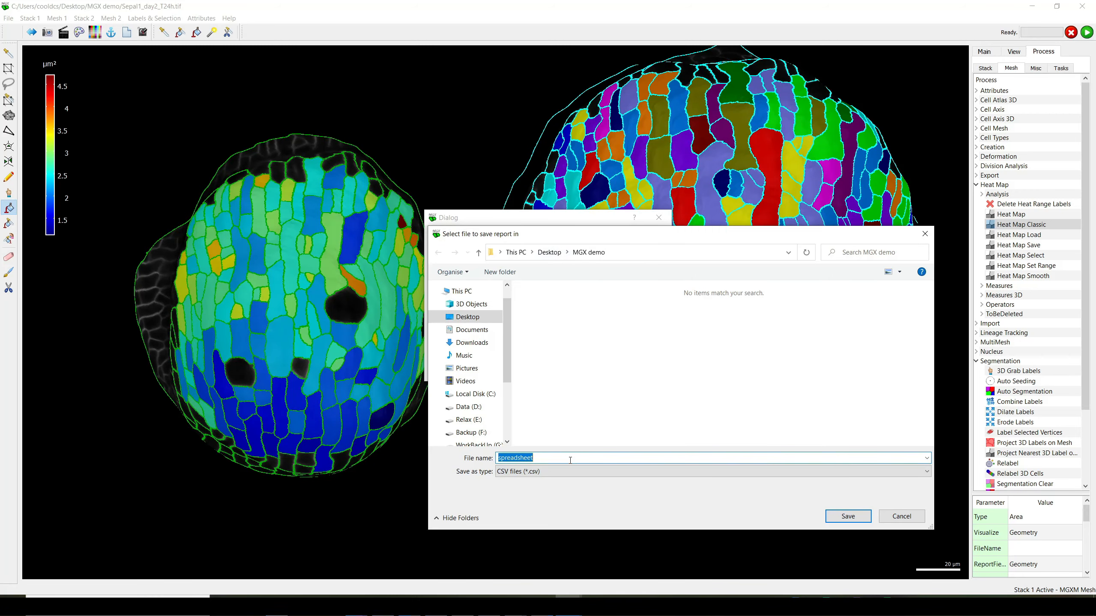
text(S)
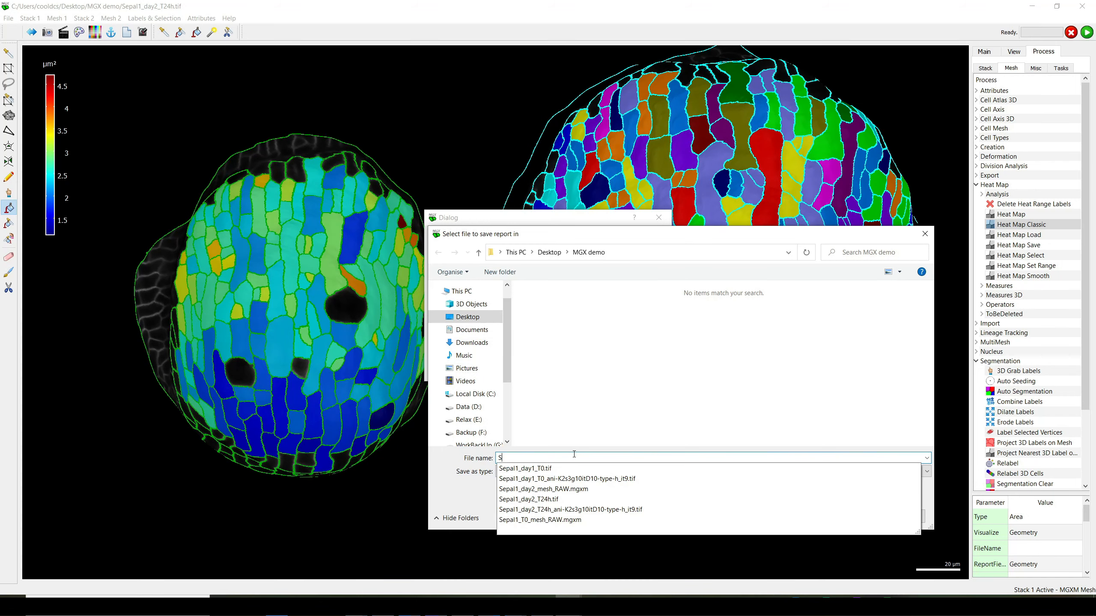
text(eaal_)
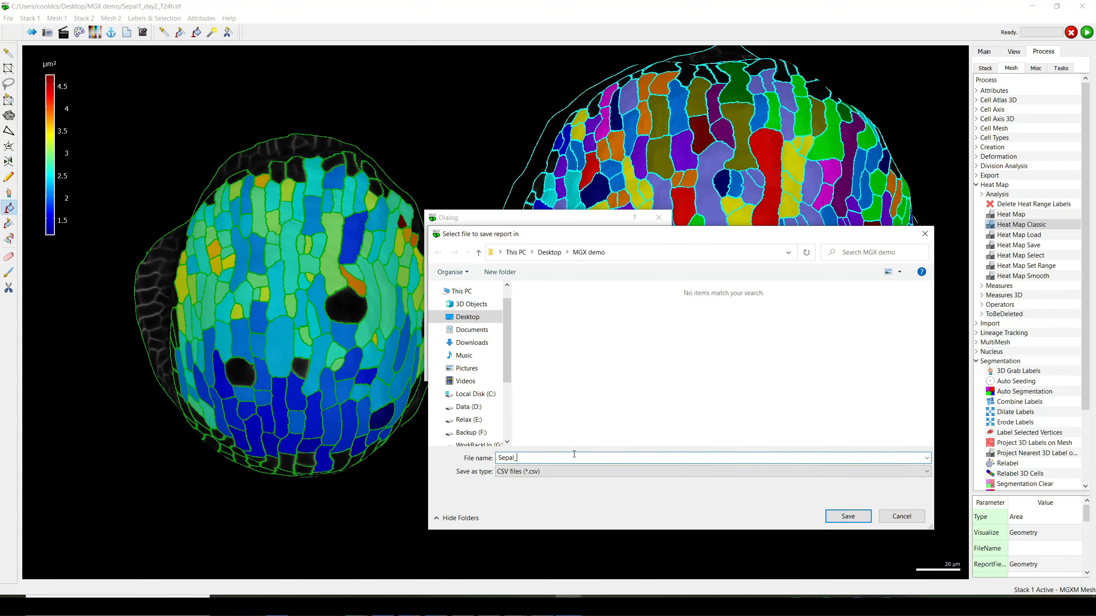
text(day1_day2_growth_RAW)
key(Return)
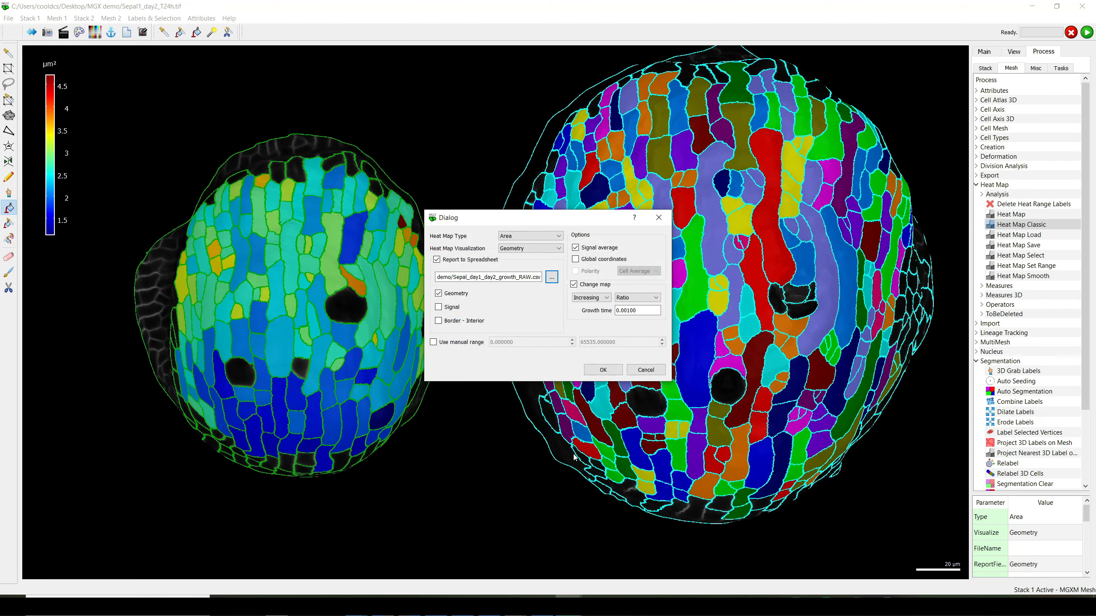
click(602, 370)
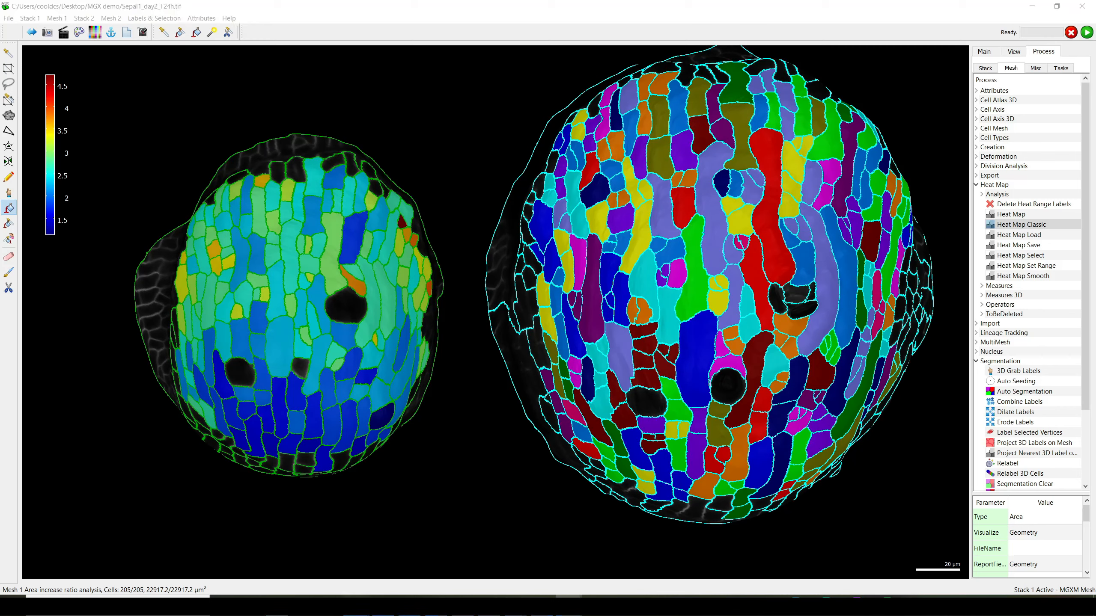
- Open the exported Sepal_day1_day2_growth_RAW file from the MGX demo folder in Excel
mouse_move(356, 604)
click(318, 577)
double_click(206, 113)
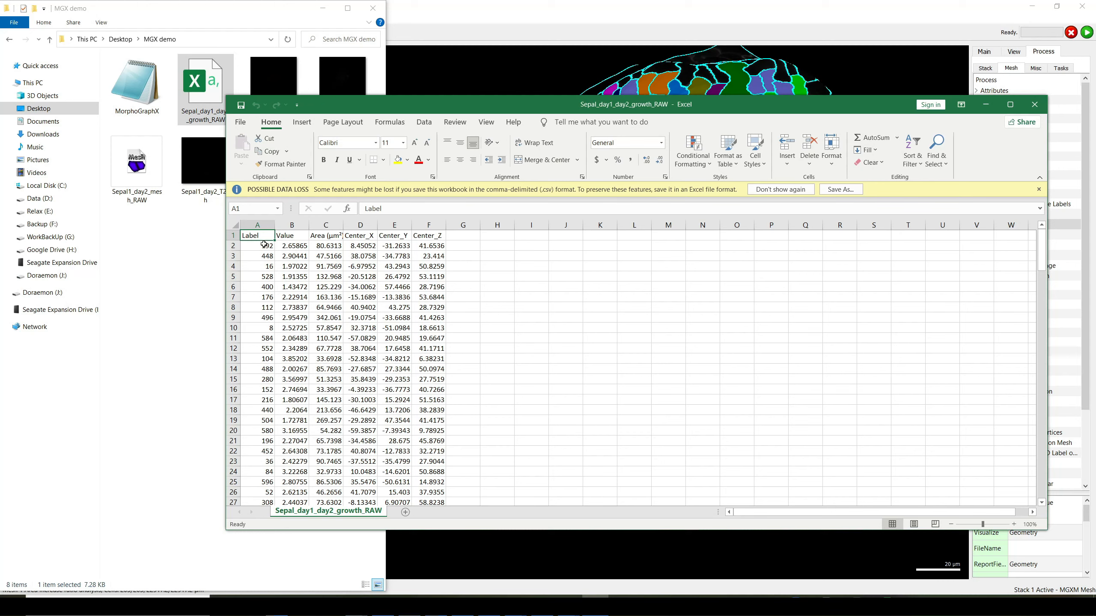
- Review the Label, Value, Area and Center_X to Center_Z columns of the growth spreadsheet and close it
drag(261, 237, 291, 251)
click(291, 237)
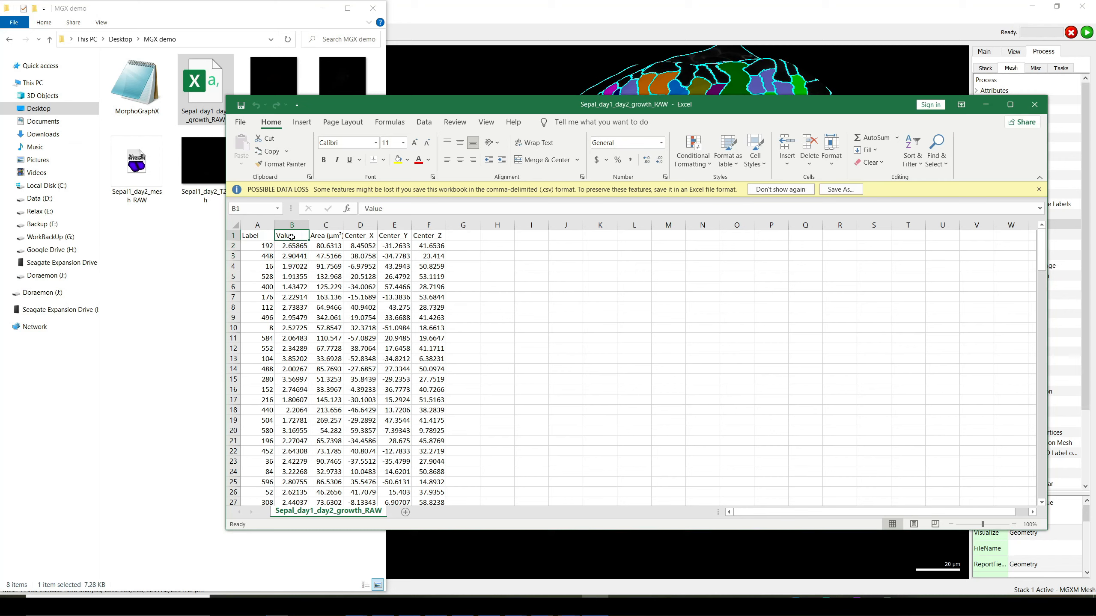
click(325, 237)
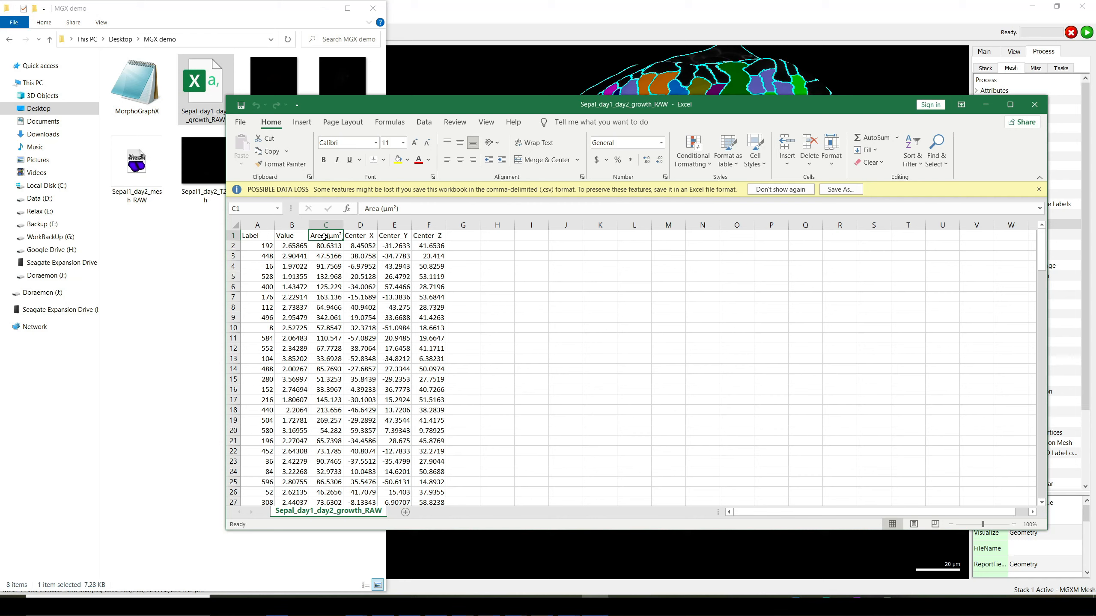
drag(354, 237, 439, 237)
click(486, 256)
drag(360, 234, 440, 236)
click(538, 253)
click(1037, 104)
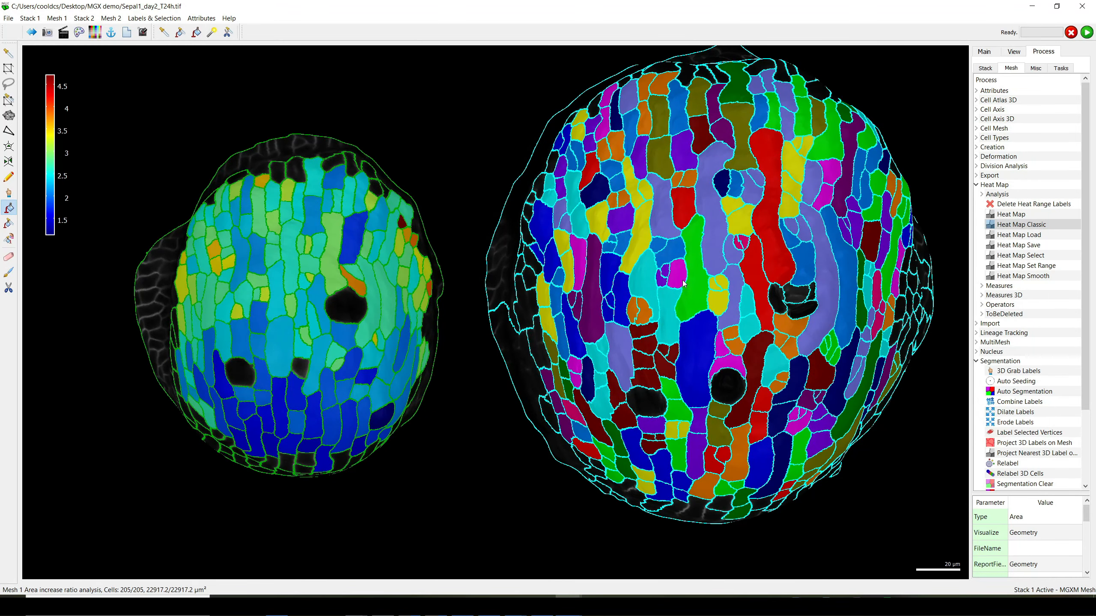
- Save Mesh 1 to Sepal1_T0_mesh_RAW.mgxm and Mesh 2 to Sepal1_day2_mesh_RAW.mgxm
click(57, 18)
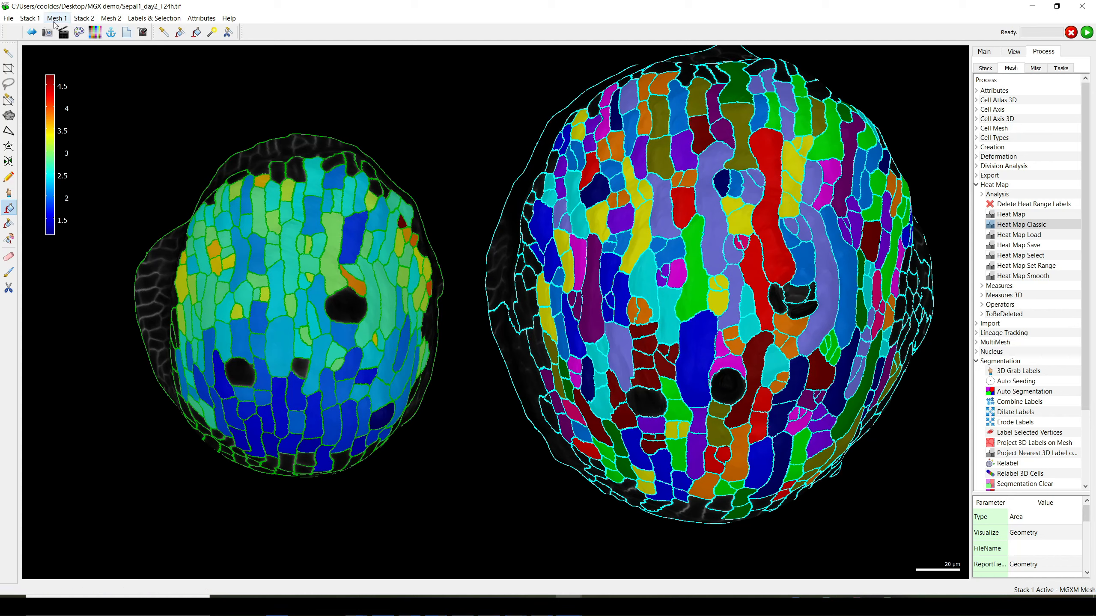
click(65, 40)
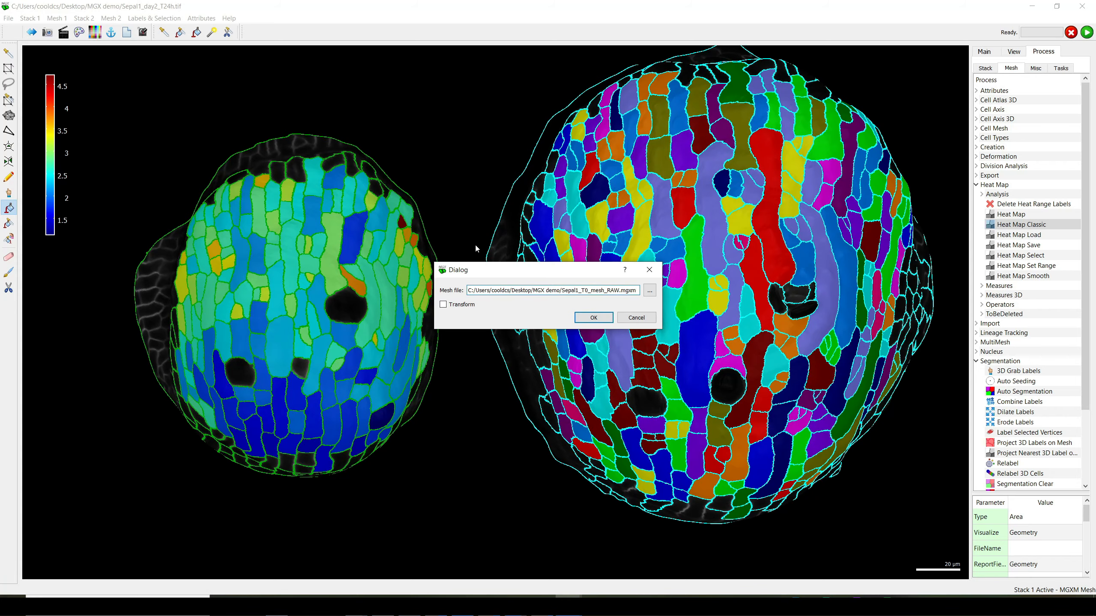
click(593, 317)
click(111, 18)
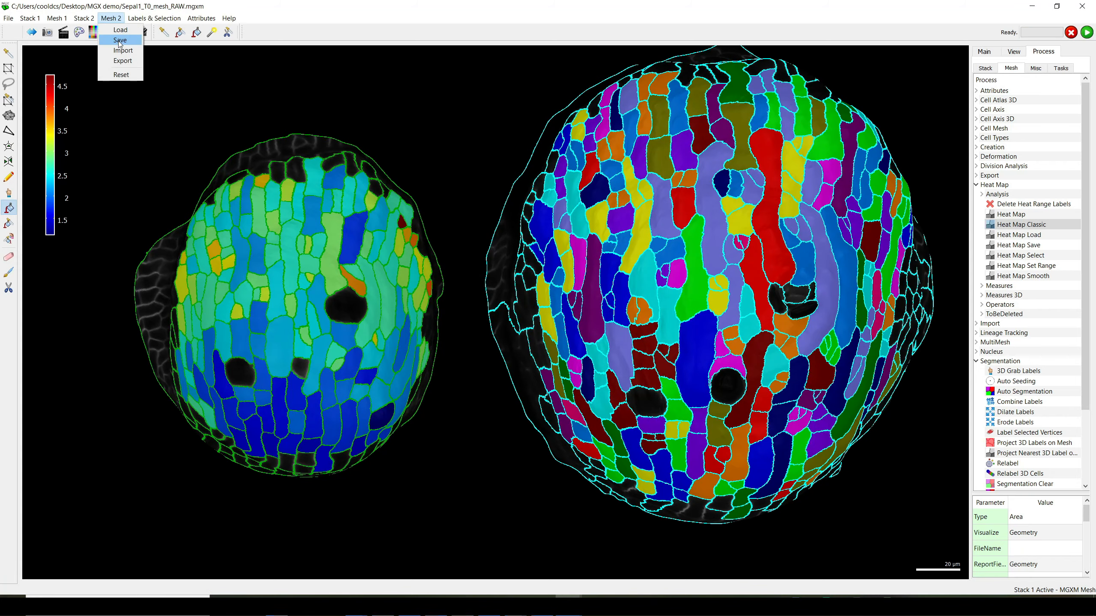
click(119, 42)
click(595, 320)
- Save the Stack 2 parent labels as the CSV file Sepal_day1_day2_parents in the MGX demo folder
drag(585, 306, 565, 309)
right_drag(565, 309, 550, 324)
click(983, 51)
click(1027, 65)
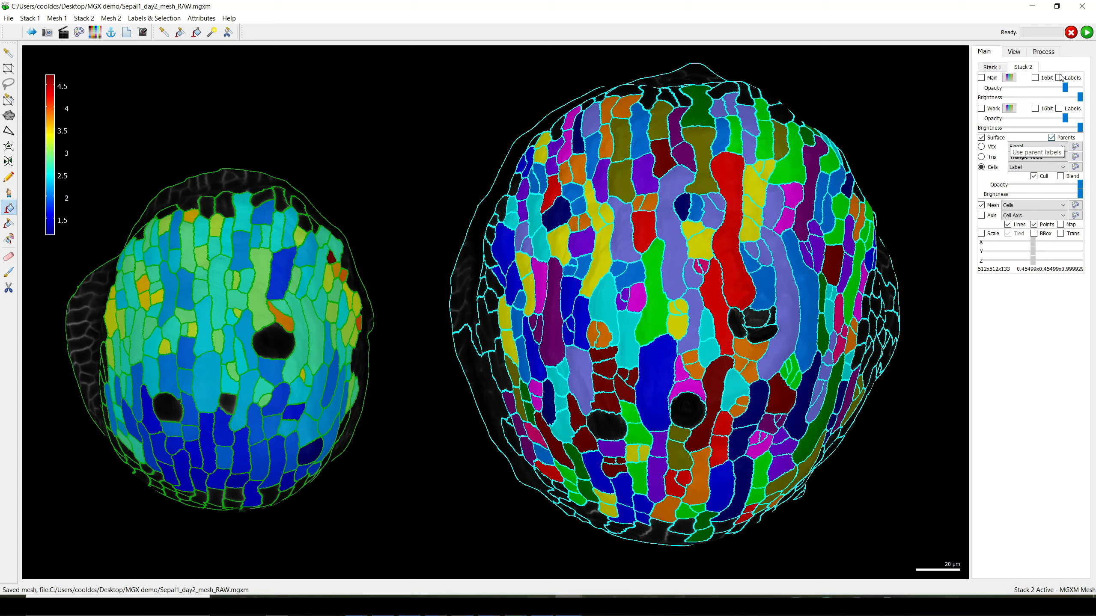
click(1046, 52)
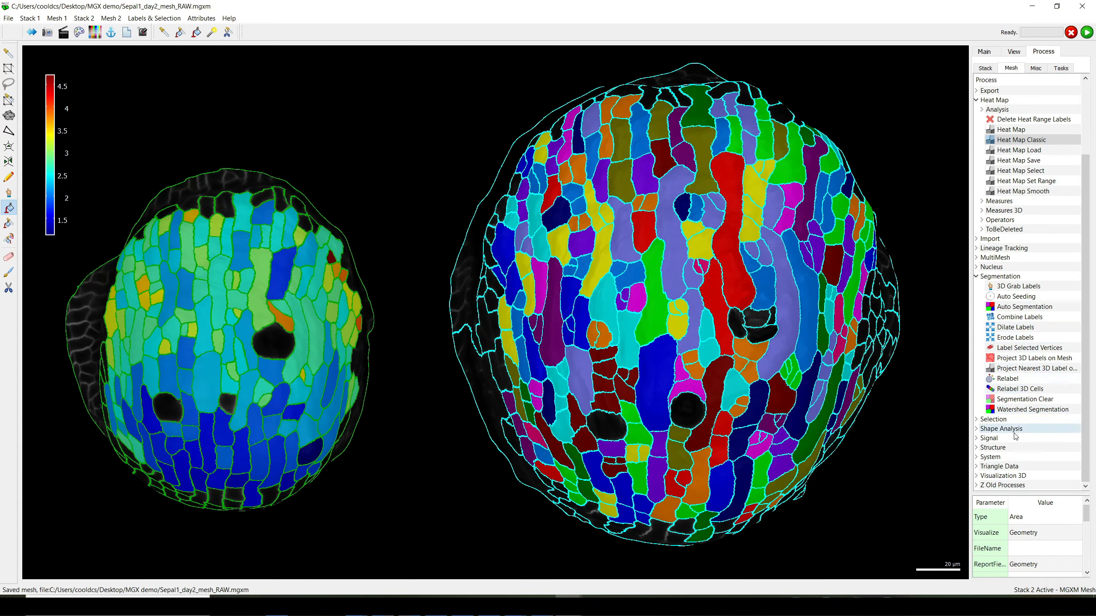
click(977, 249)
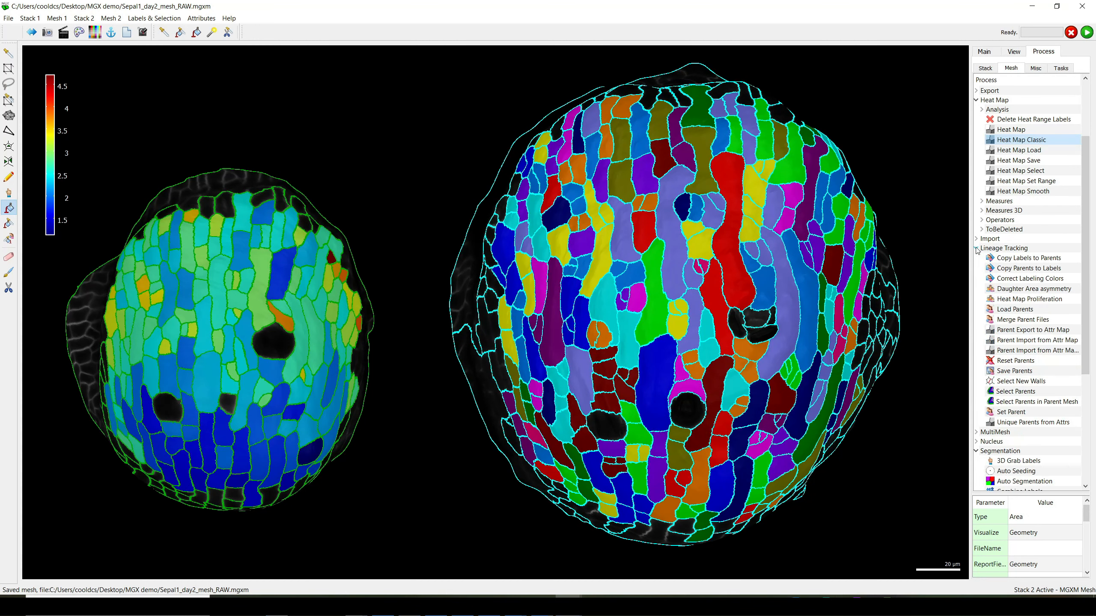
double_click(1018, 372)
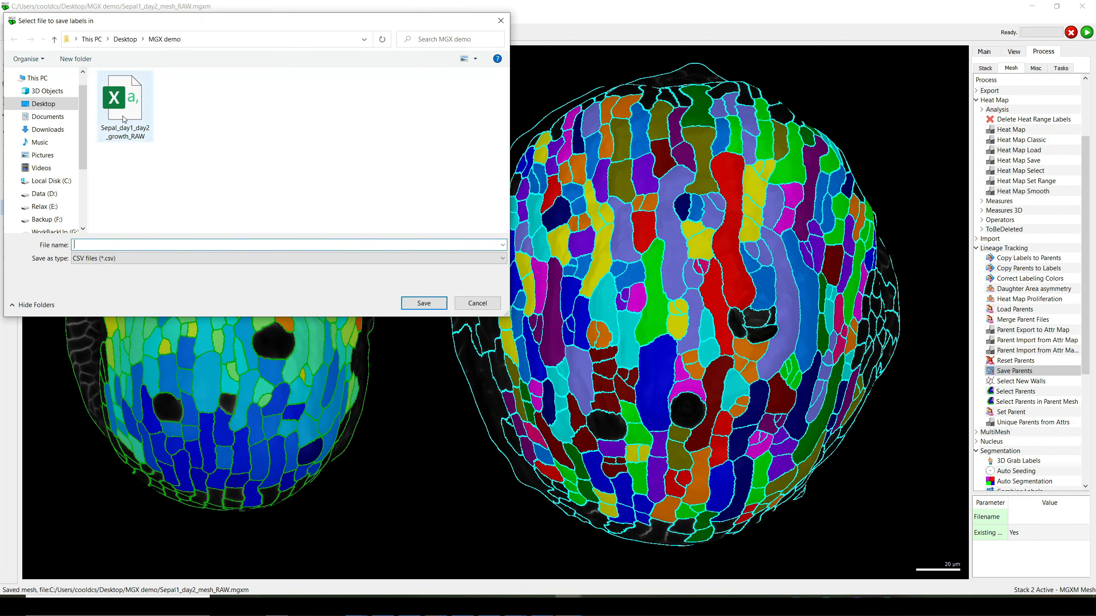
click(124, 119)
drag(162, 245, 125, 244)
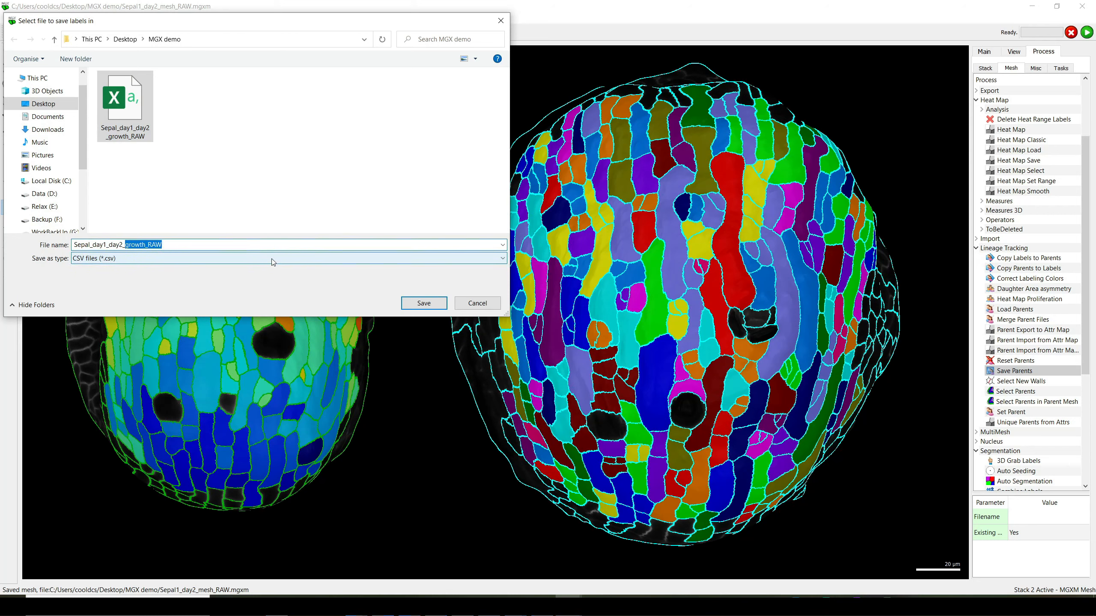
text(parents)
key(Return)
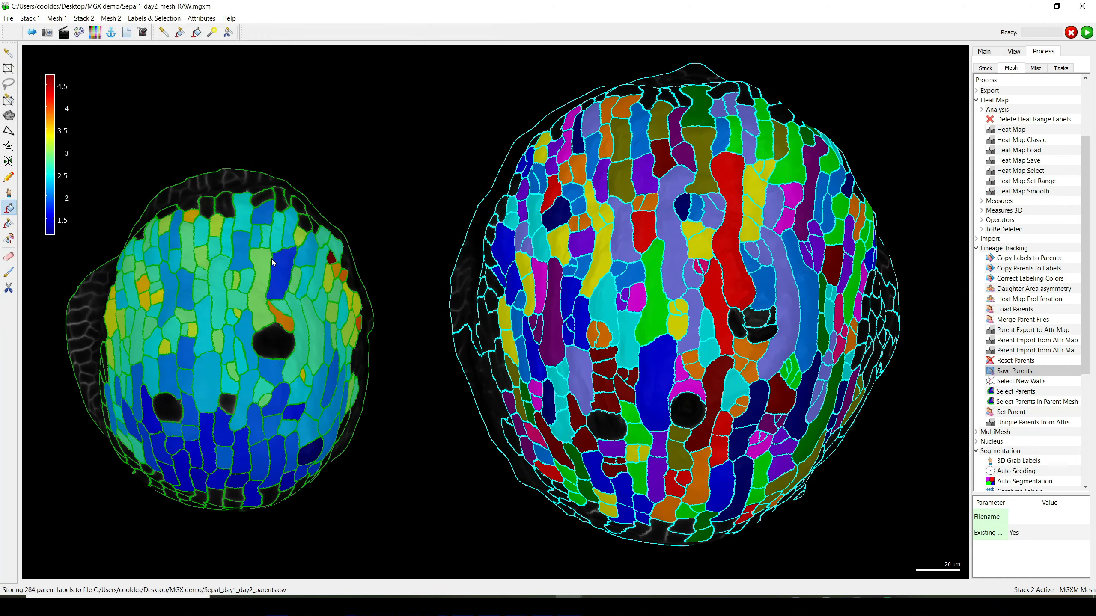
- Open the Sepal_day1_day2_parents file from the MGX demo folder in Excel, review its Label and Parent Label columns, and close it
mouse_move(373, 608)
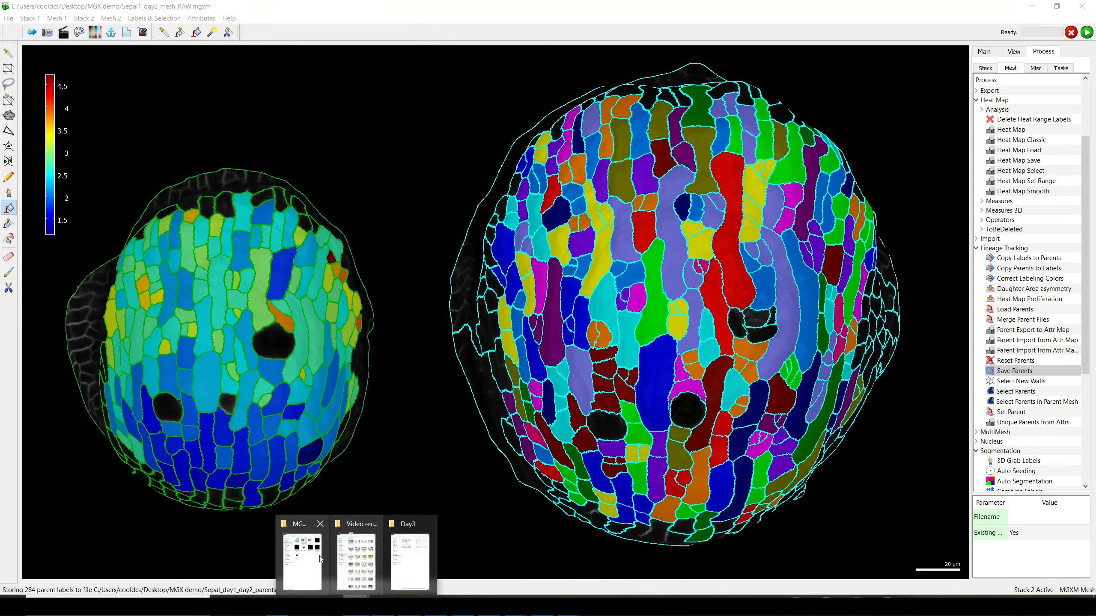
click(311, 555)
double_click(276, 101)
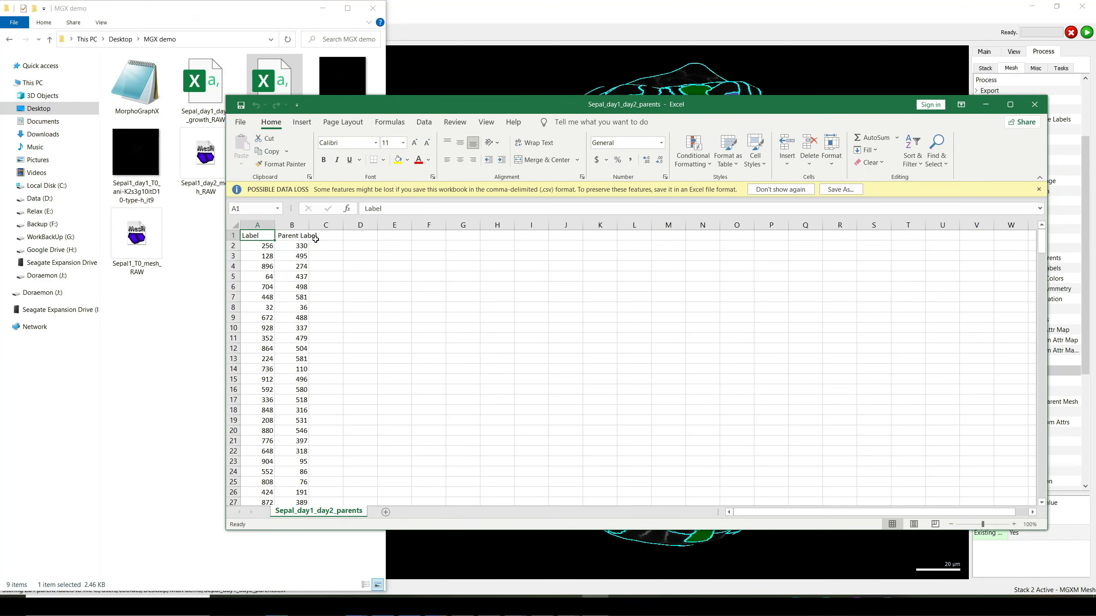
click(1034, 105)
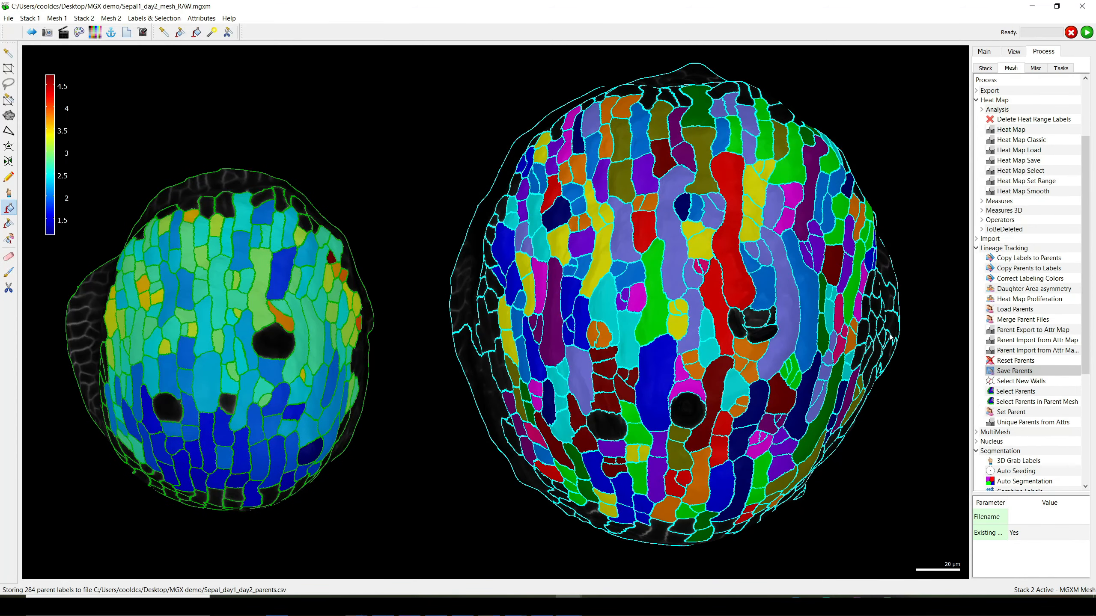
- Reset the parent labels of the Stack 2 mesh and check the Stack 2 display settings
click(1025, 365)
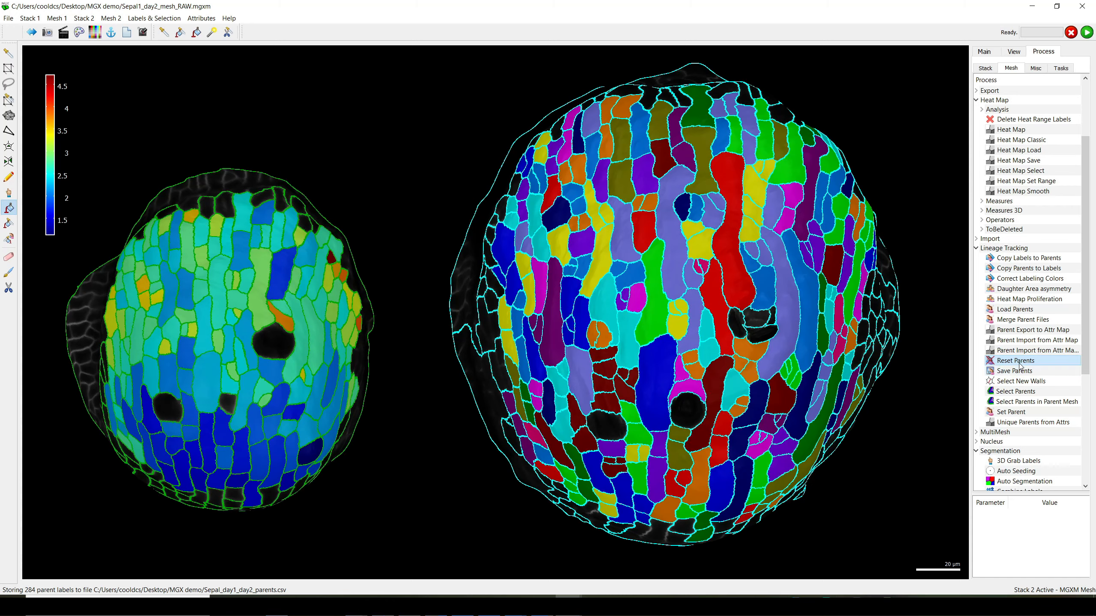
double_click(1021, 363)
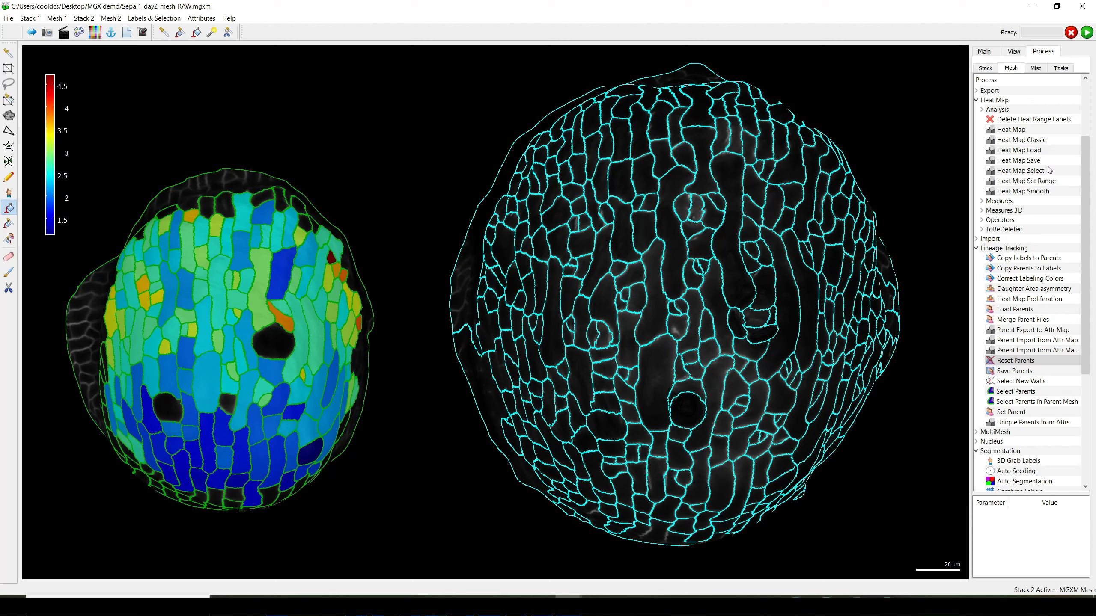
click(985, 52)
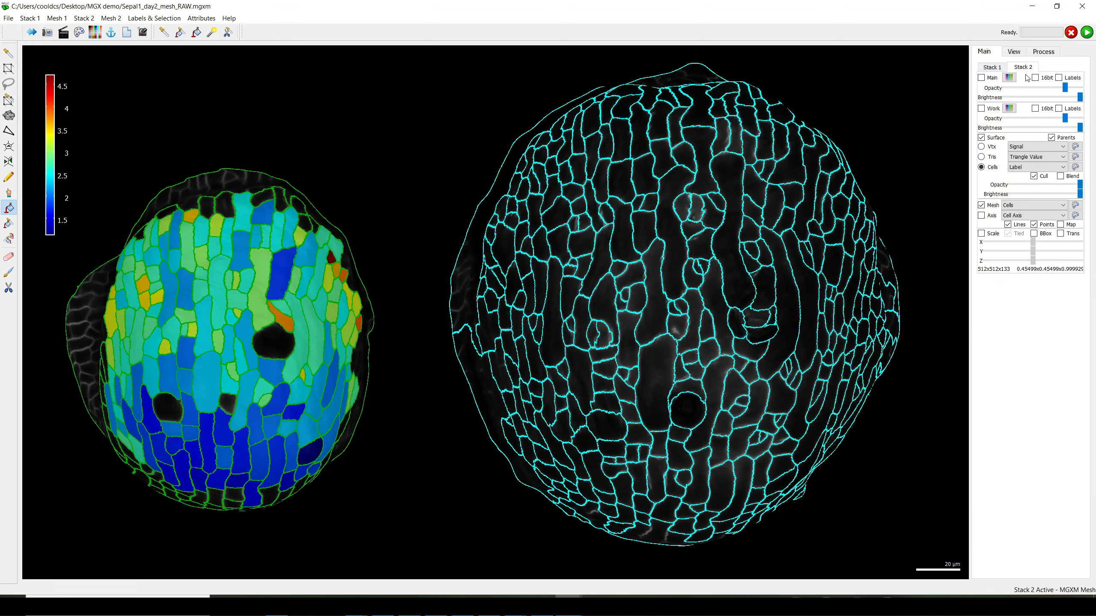
- Load the parent labels from Sepal_day1_day2_parents.csv onto the Stack 2 mesh
click(1043, 55)
double_click(1014, 309)
double_click(179, 112)
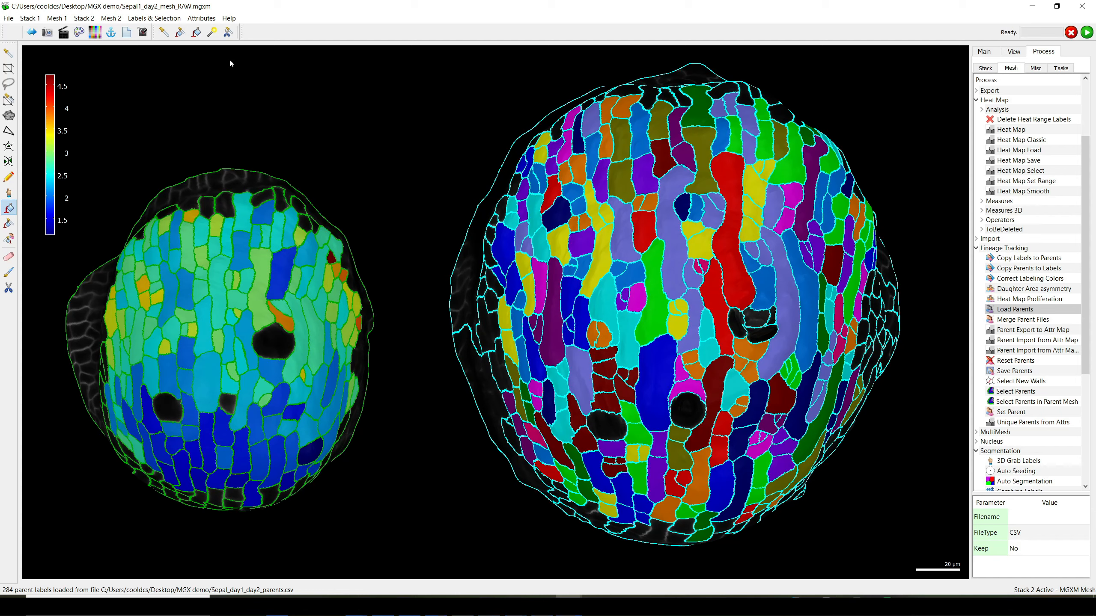
- Save Mesh 1 and Mesh 2 again under their existing file names
click(56, 17)
click(70, 47)
key(Return)
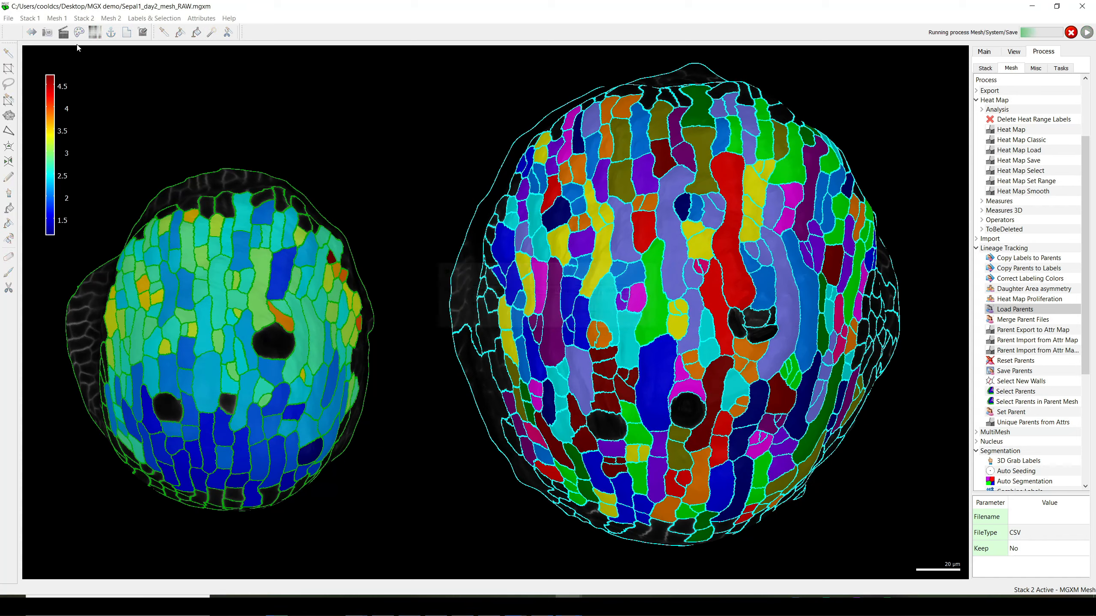
click(111, 17)
click(125, 46)
key(Return)
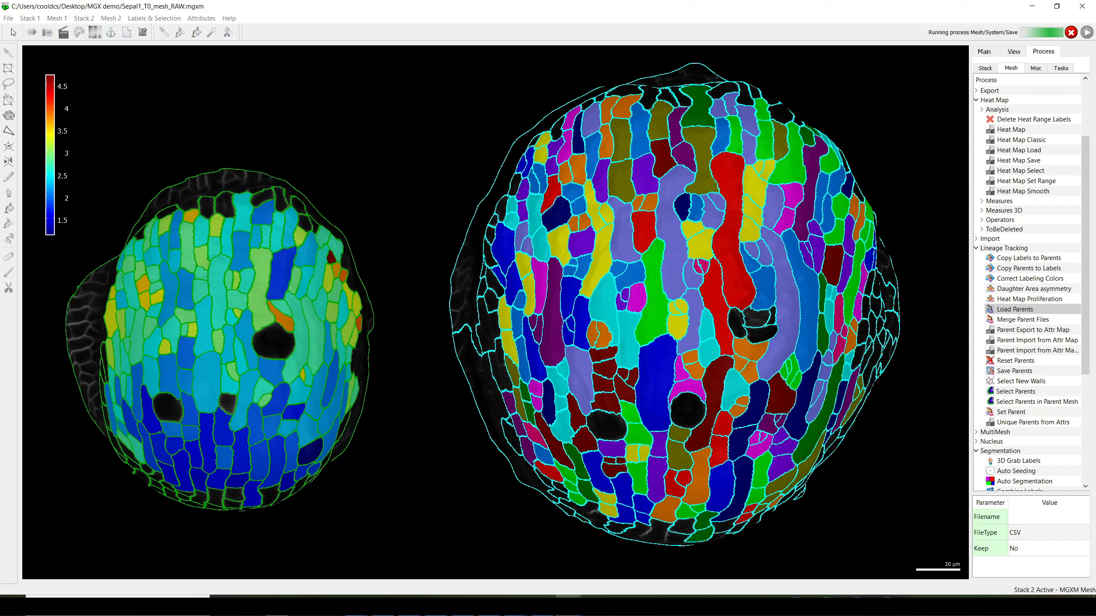
- Save the current view as Sepal_day1_day2_RAW.mgxv in the MGX demo folder
click(8, 17)
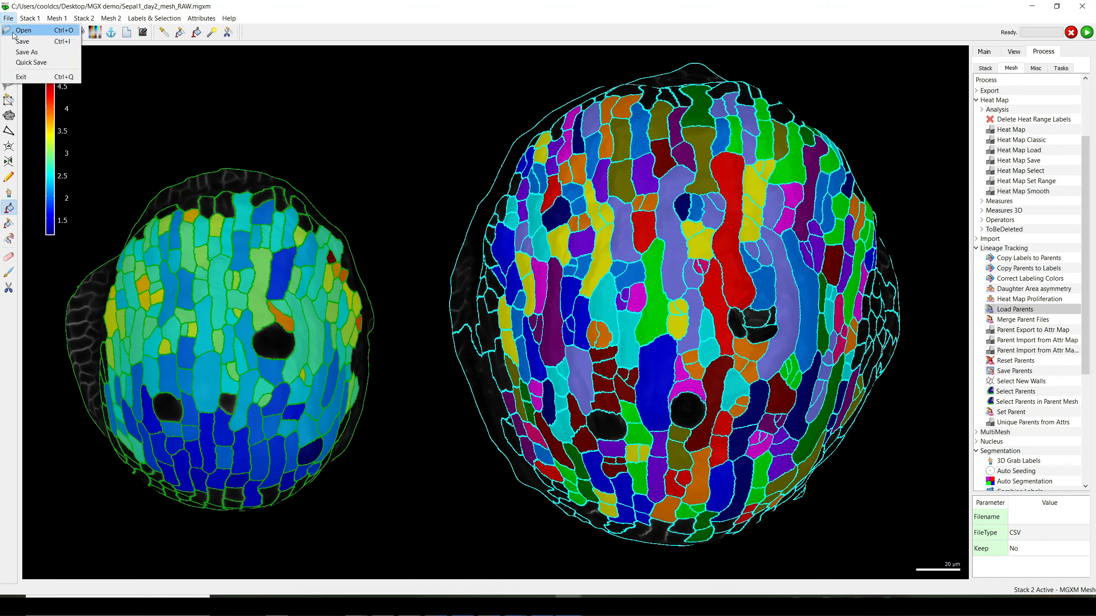
click(22, 42)
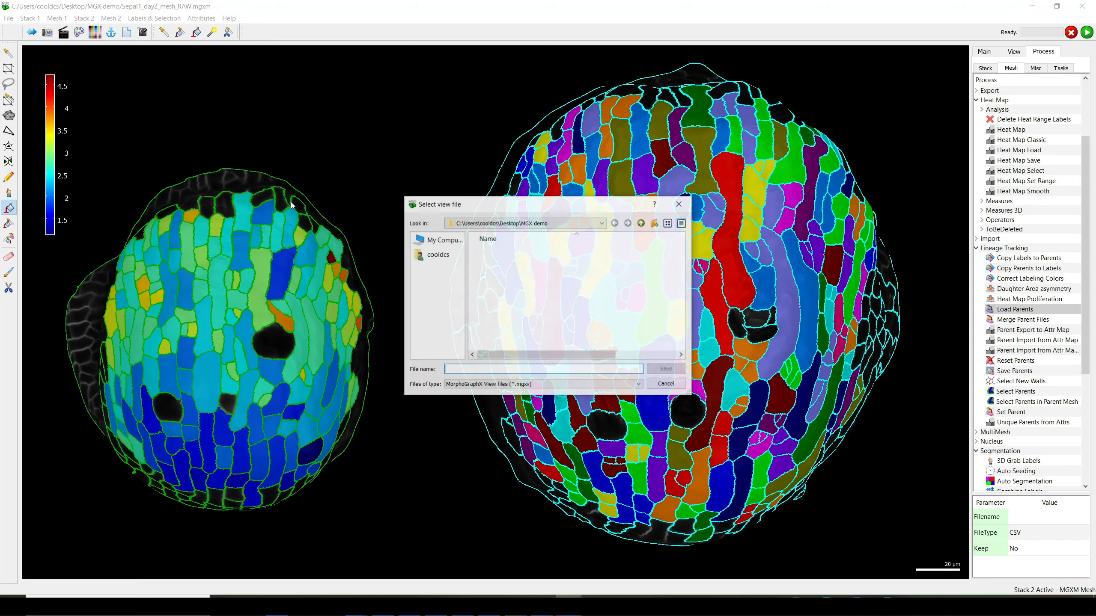
text(Sep)
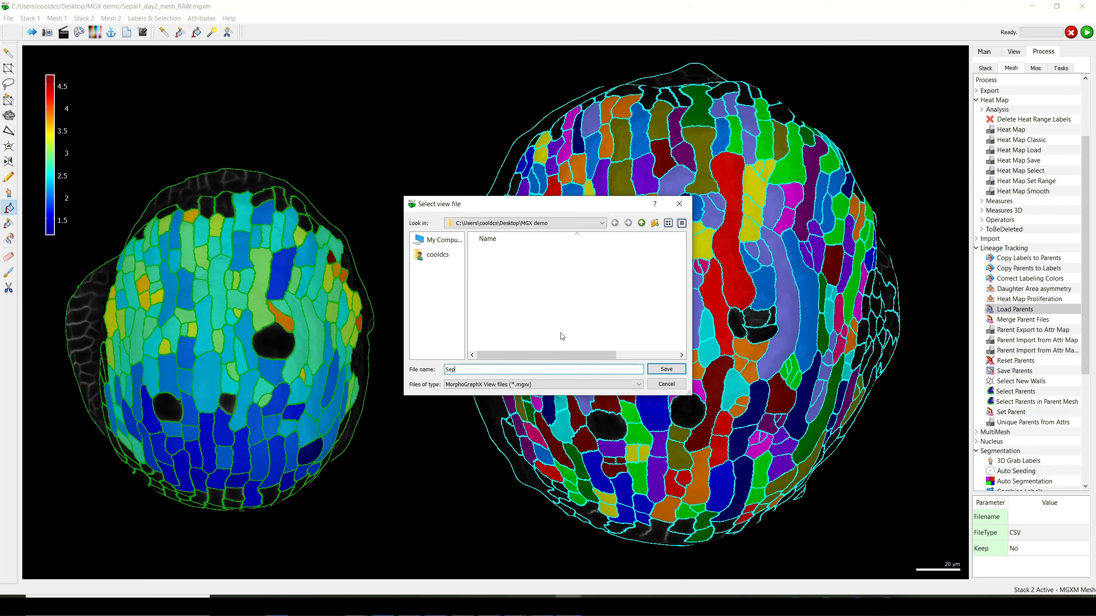
text(al_day1_day2_RAW)
key(Return)
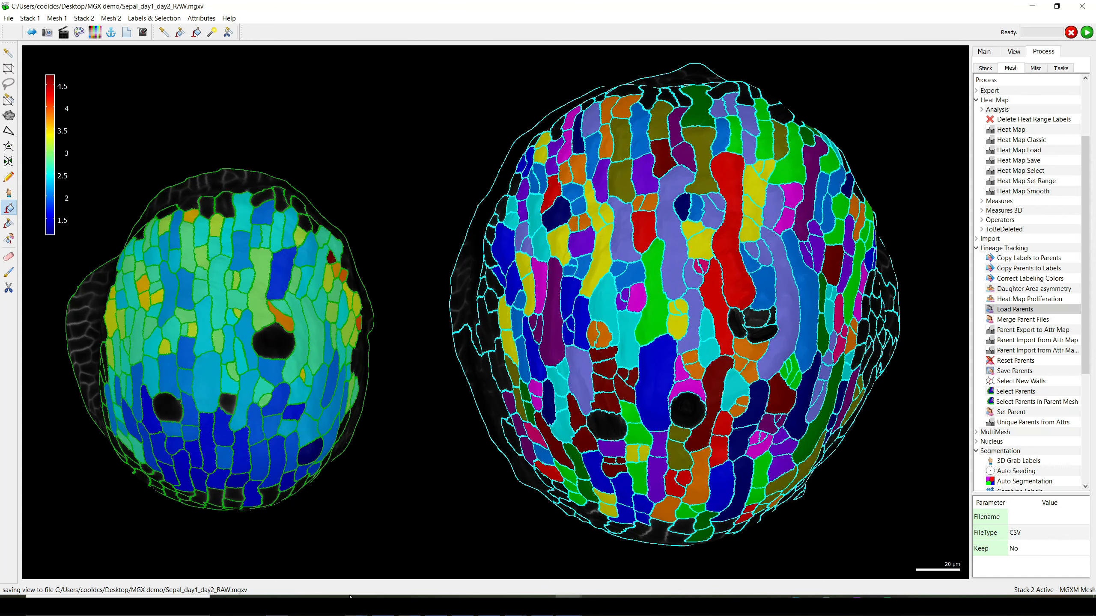
- Open the saved Sepal_day1_day2_RAW view file from the MGX demo folder and display Stack 1's surface by cells with Label Heat
mouse_move(349, 598)
click(305, 576)
double_click(342, 83)
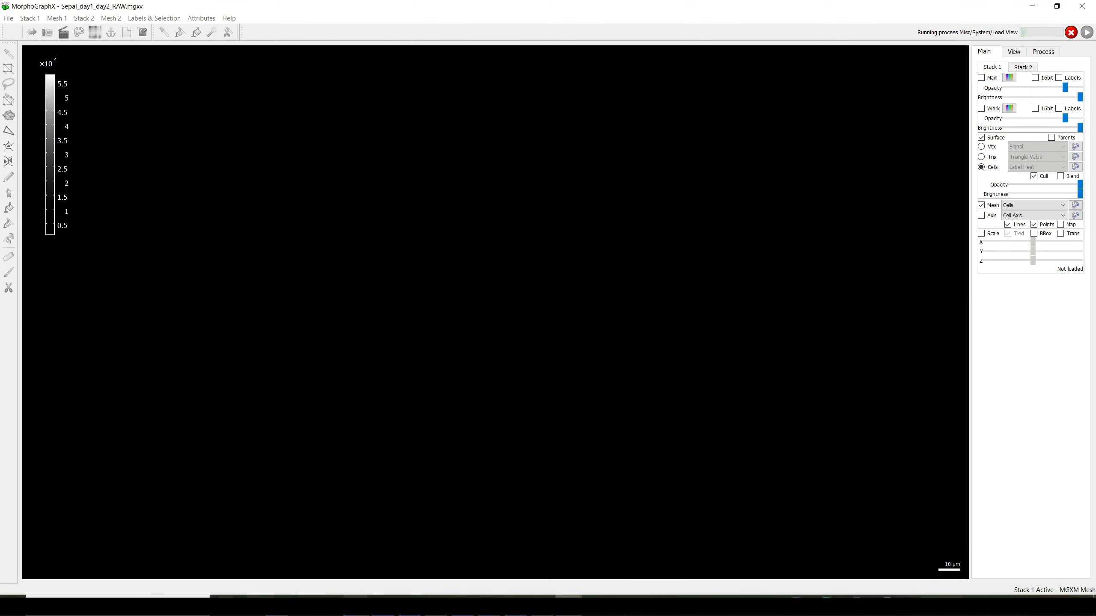
mouse_move(355, 597)
click(306, 562)
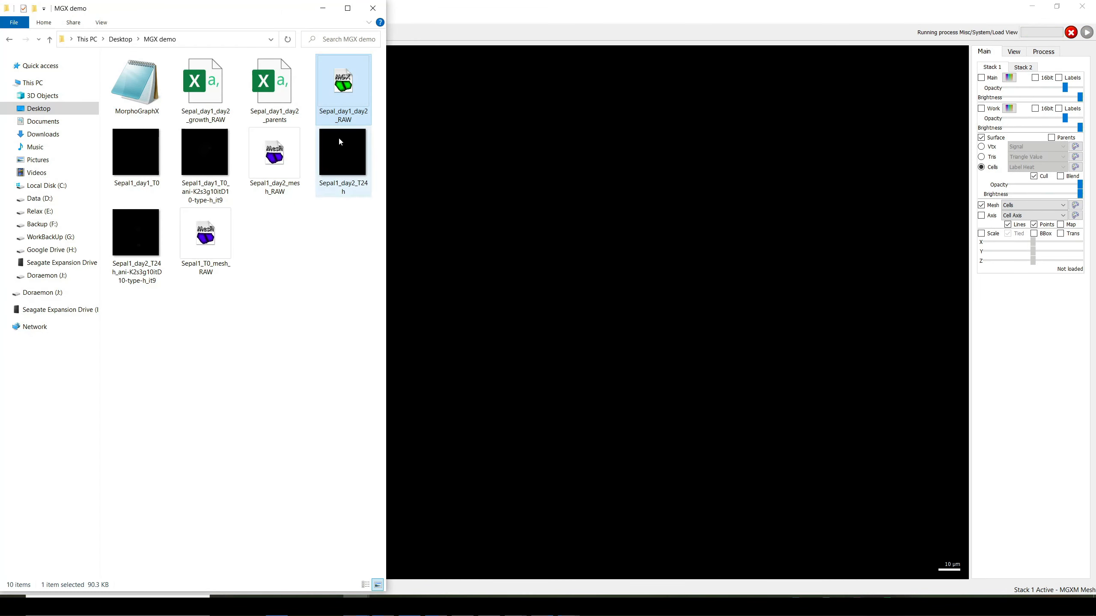
click(589, 259)
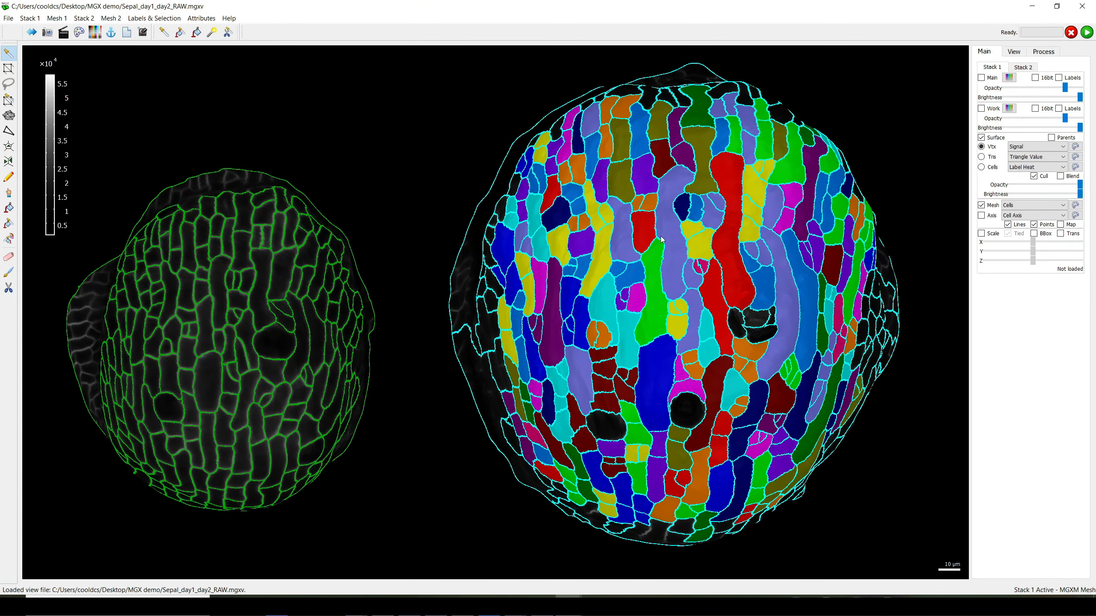
click(993, 171)
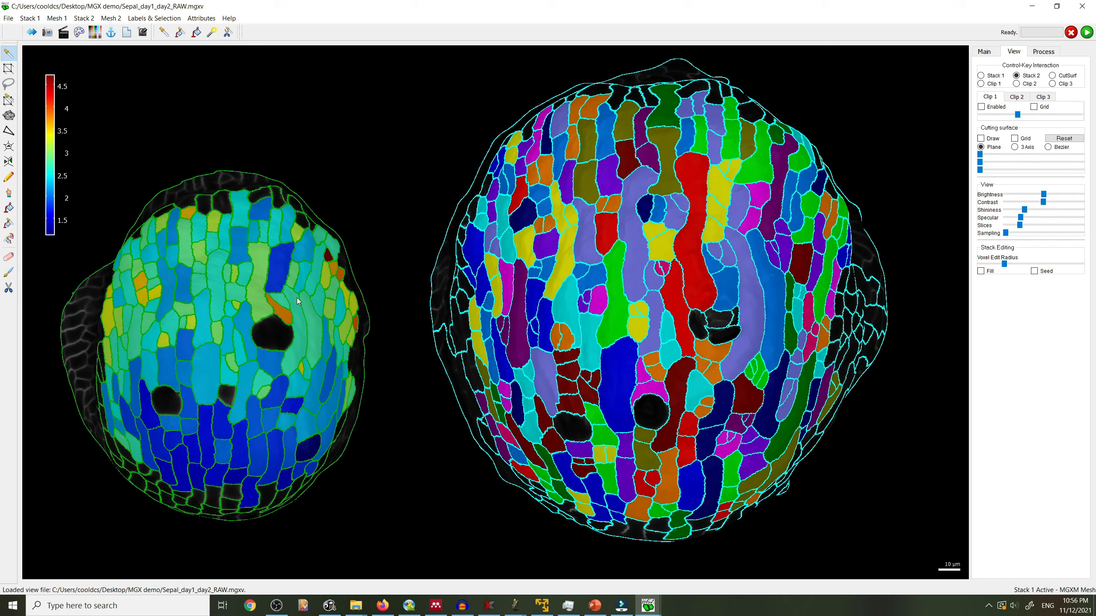
- Set the Stack 1 heat map range to a minimum of 1.5 and a maximum of 3
click(1044, 52)
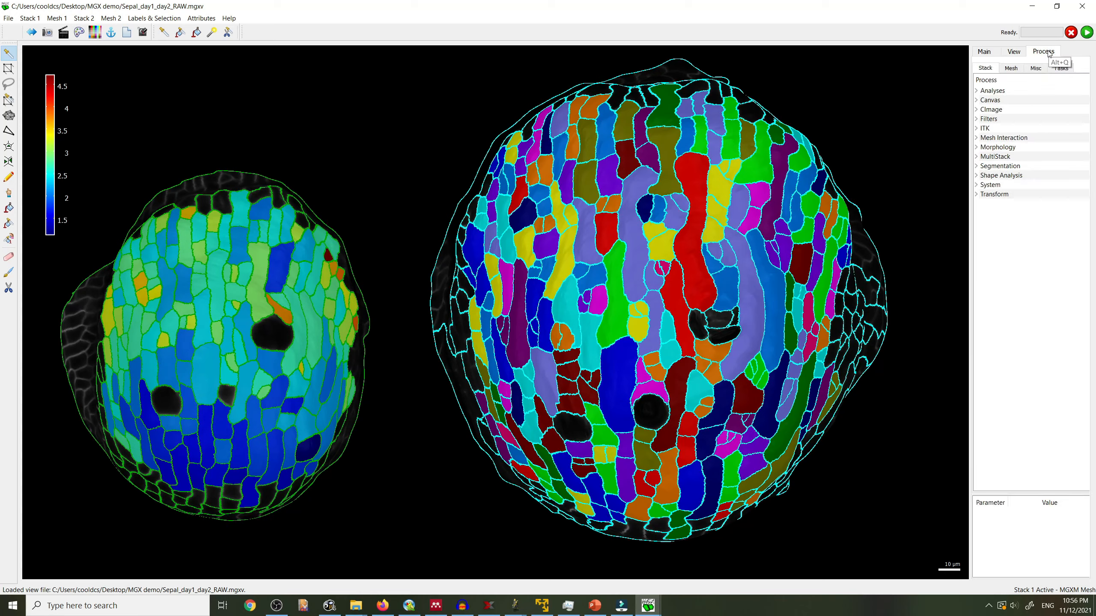
click(1011, 68)
double_click(994, 185)
click(981, 193)
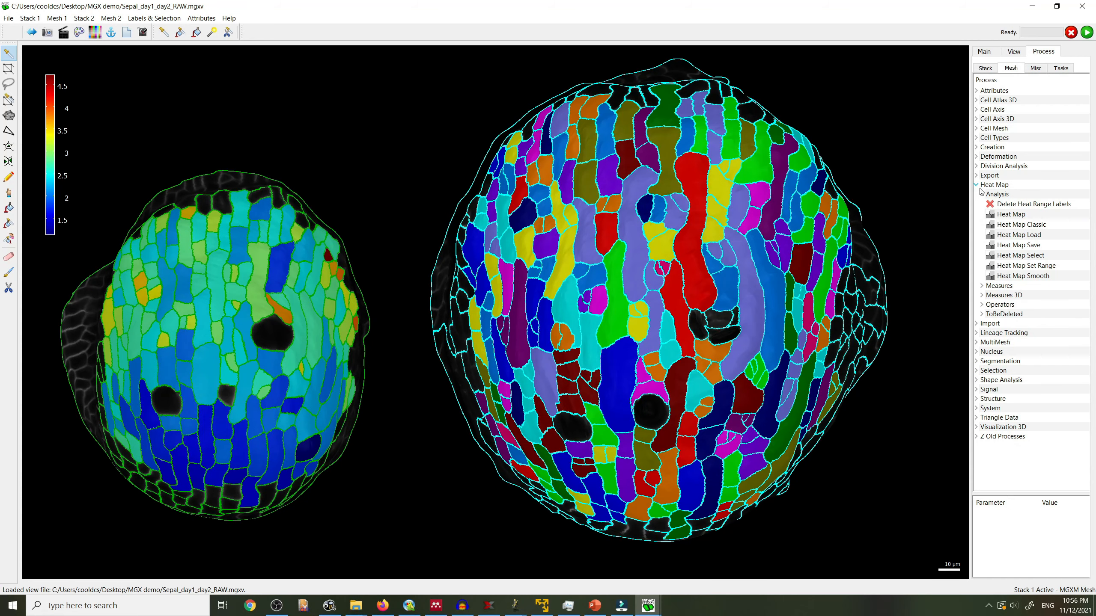
click(1028, 266)
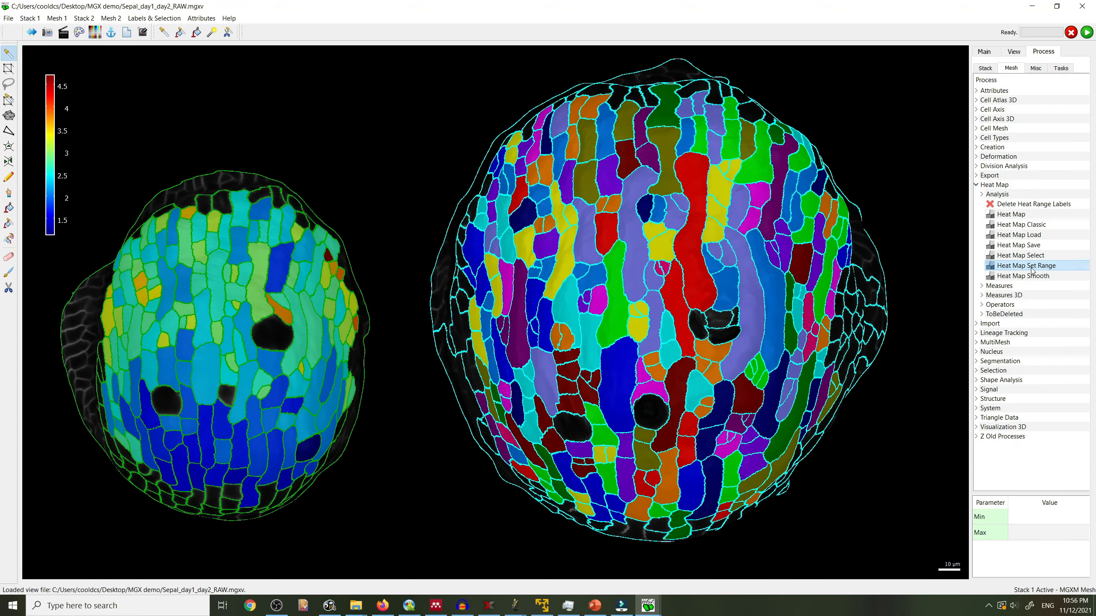
double_click(1017, 516)
text(1.0)
key(BackSpace)
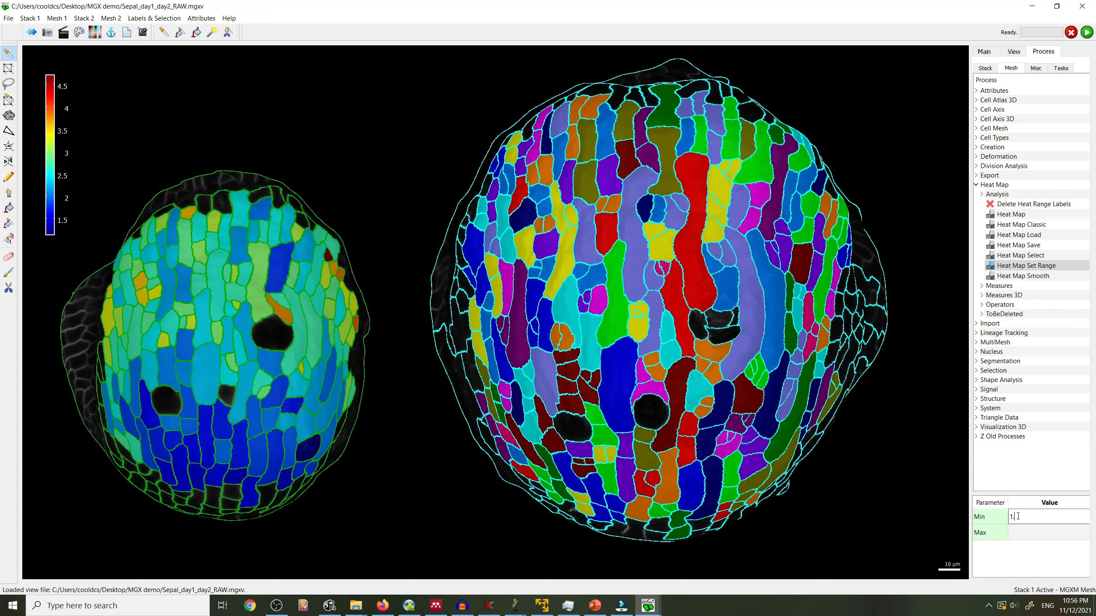
text(5)
double_click(1015, 533)
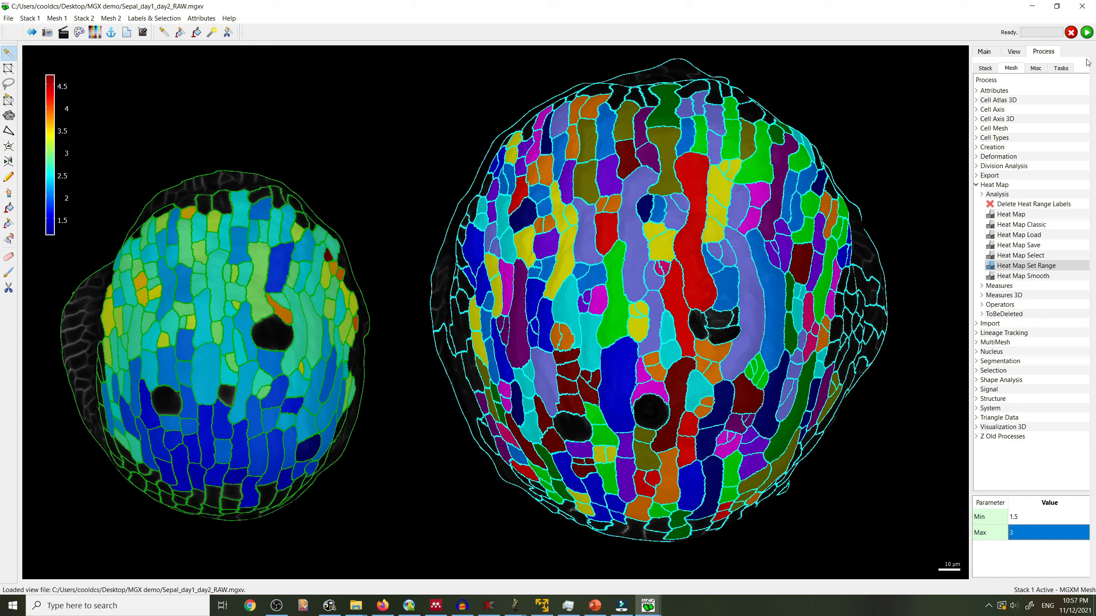
click(1086, 33)
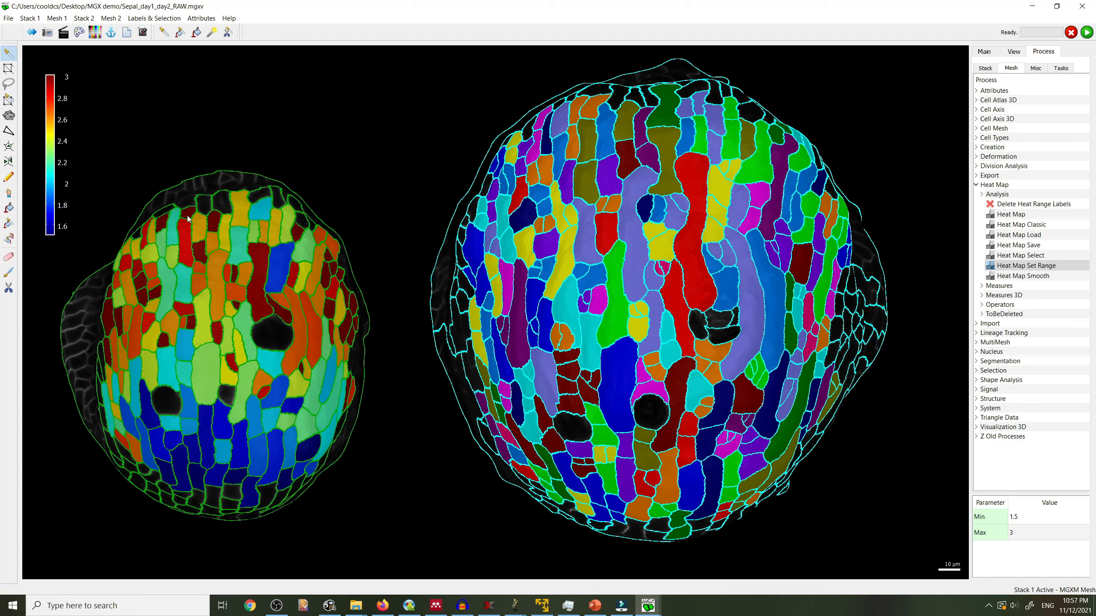